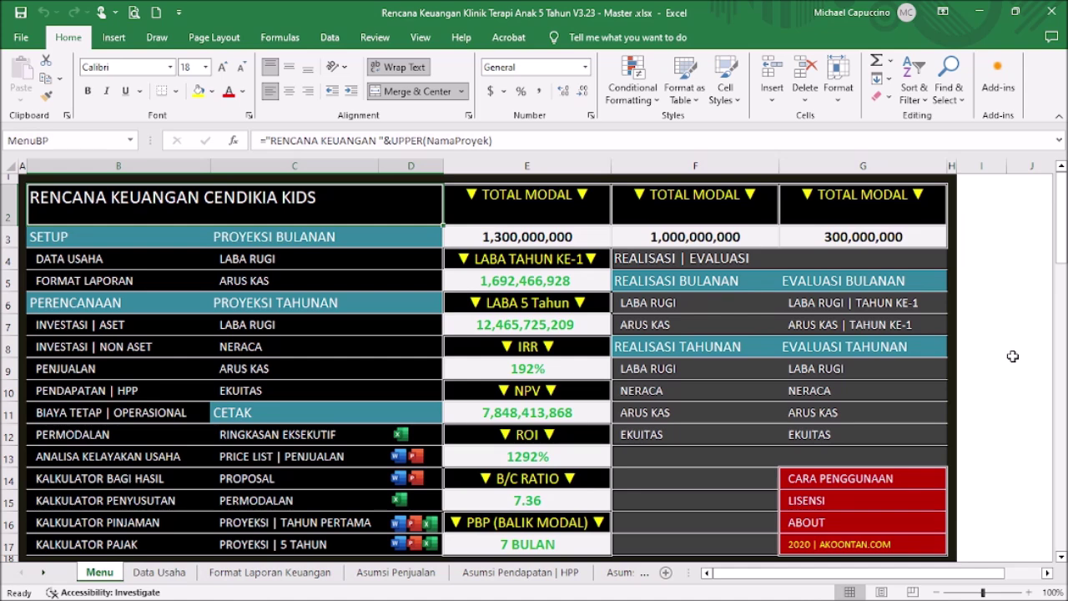
pyautogui.click(981, 325)
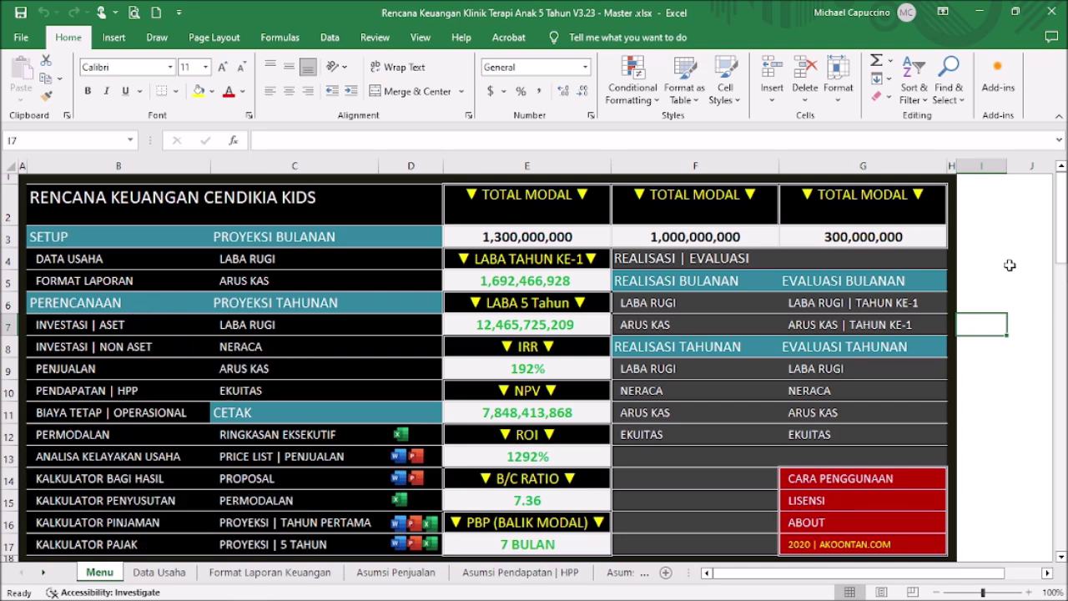
pyautogui.click(1011, 267)
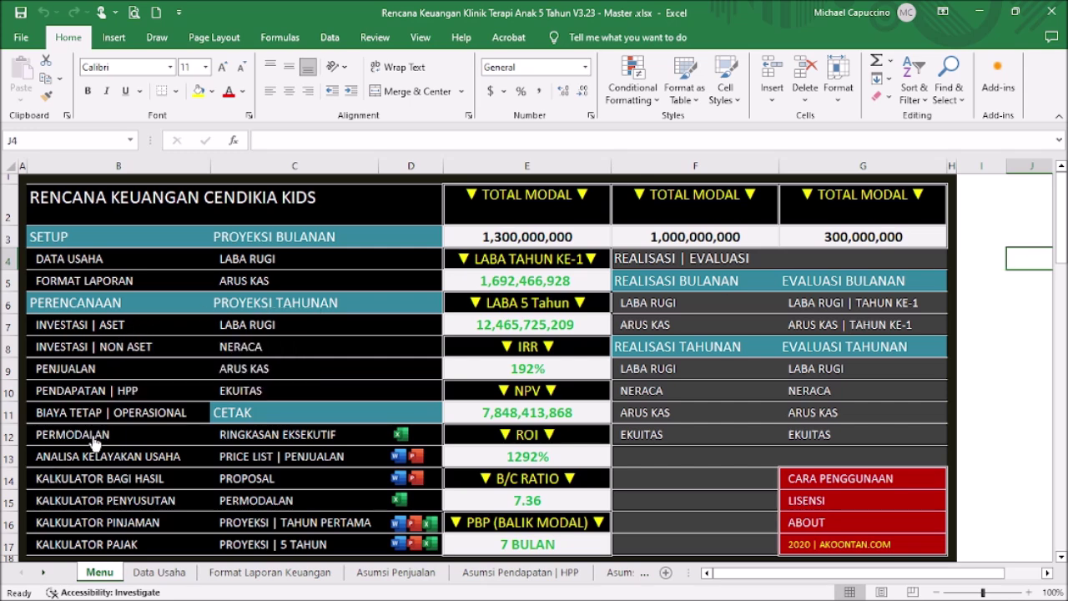
pyautogui.click(1025, 305)
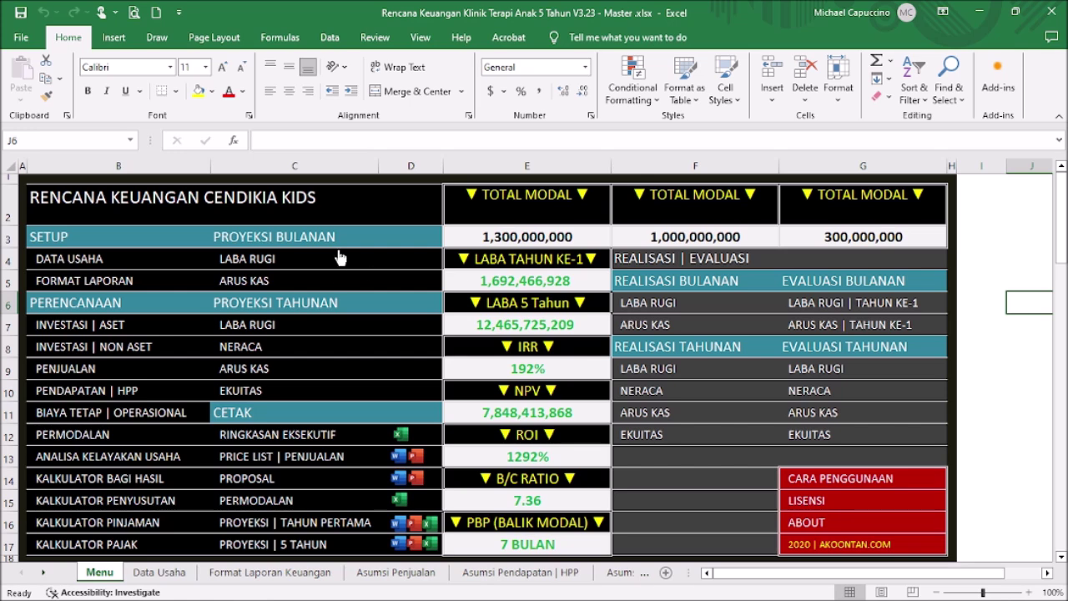
# - Open the INVESTASI | ASET planning sheet and widen the Investasi | Aset name column to fit the asset names
pyautogui.click(108, 324)
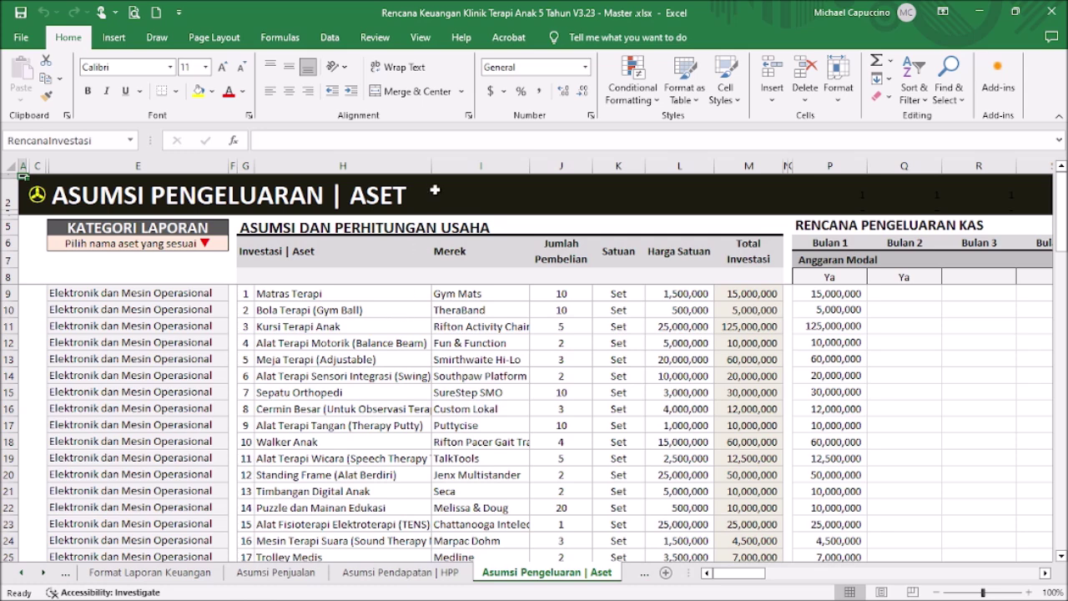
pyautogui.moveTo(433, 166); pyautogui.dragTo(472, 166)
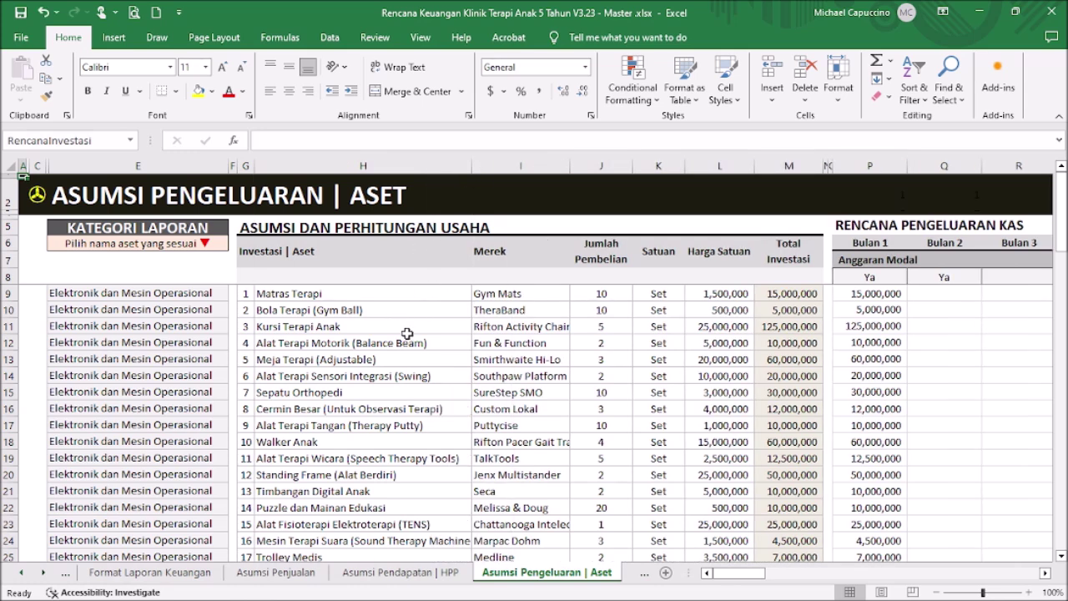
# - Review the asset list's item names, brands, purchase quantities and unit prices
pyautogui.click(387, 299)
pyautogui.scroll(-9, 389, 302)
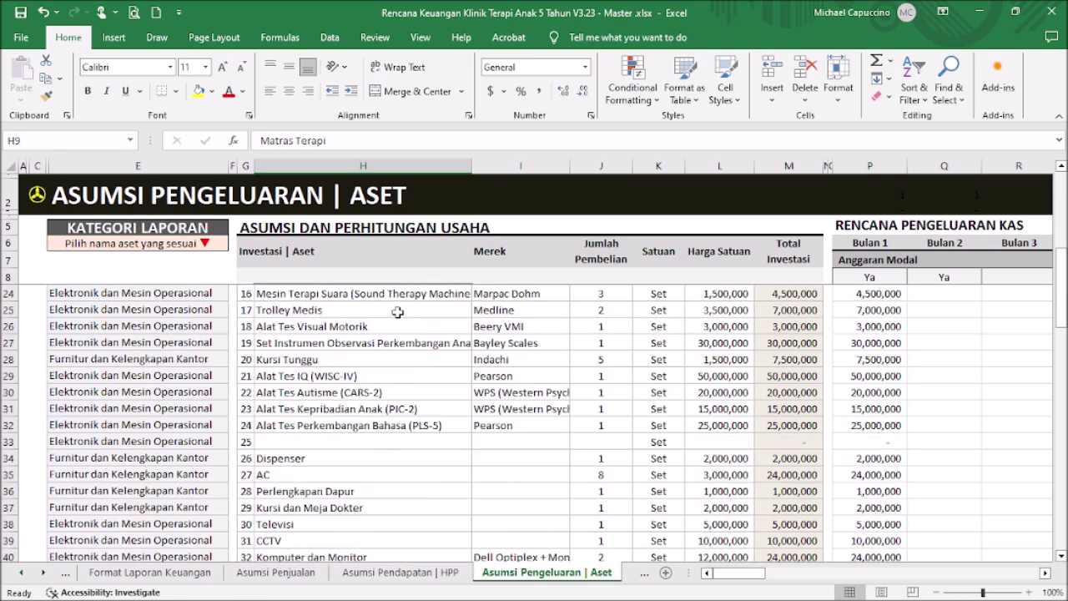
pyautogui.scroll(3, 400, 309)
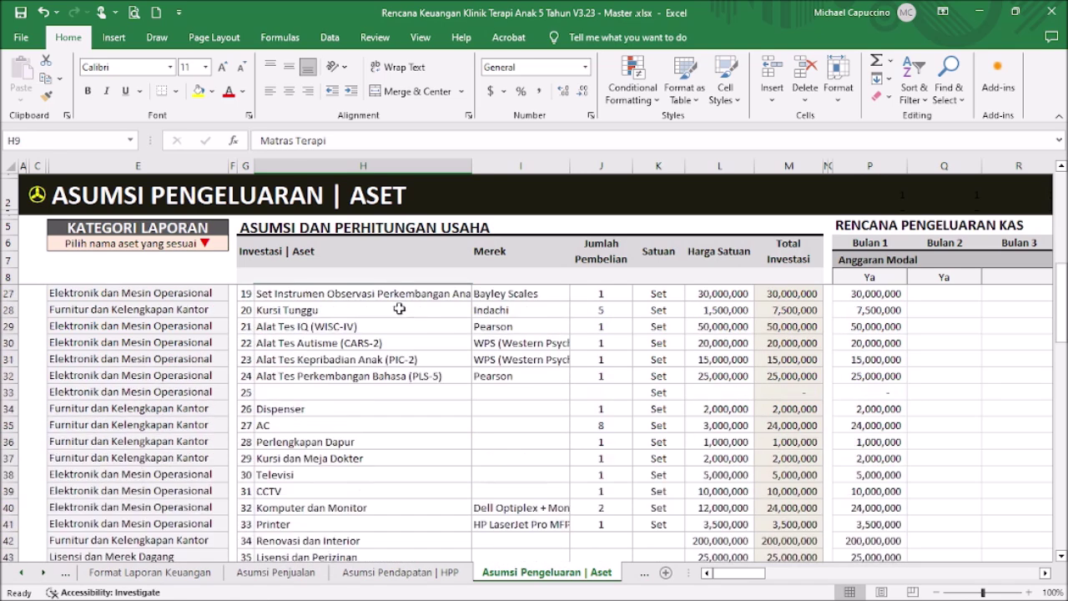
pyautogui.scroll(6, 399, 308)
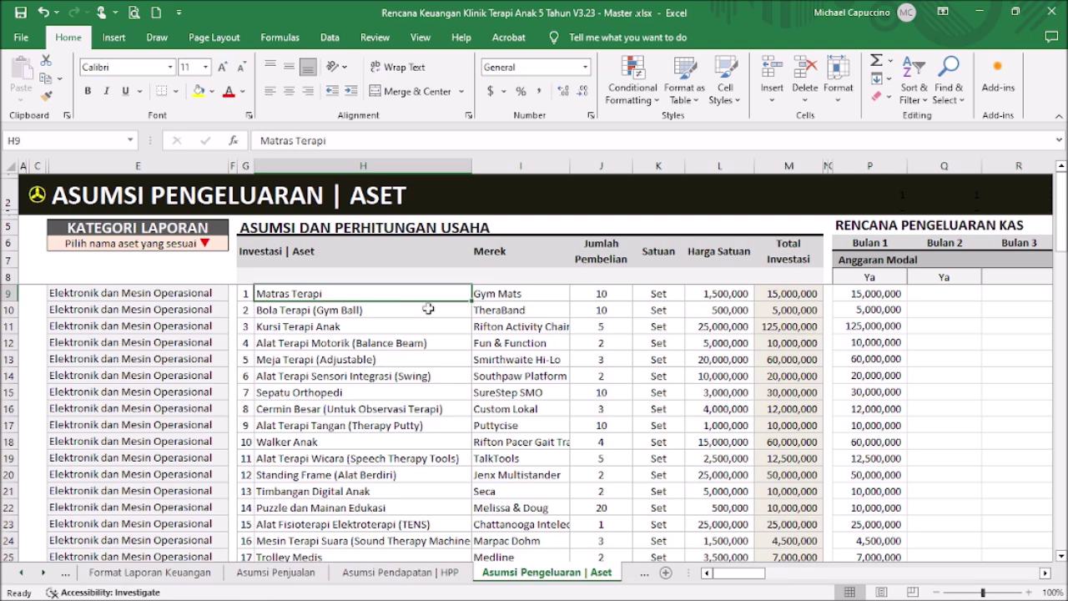
pyautogui.click(399, 327)
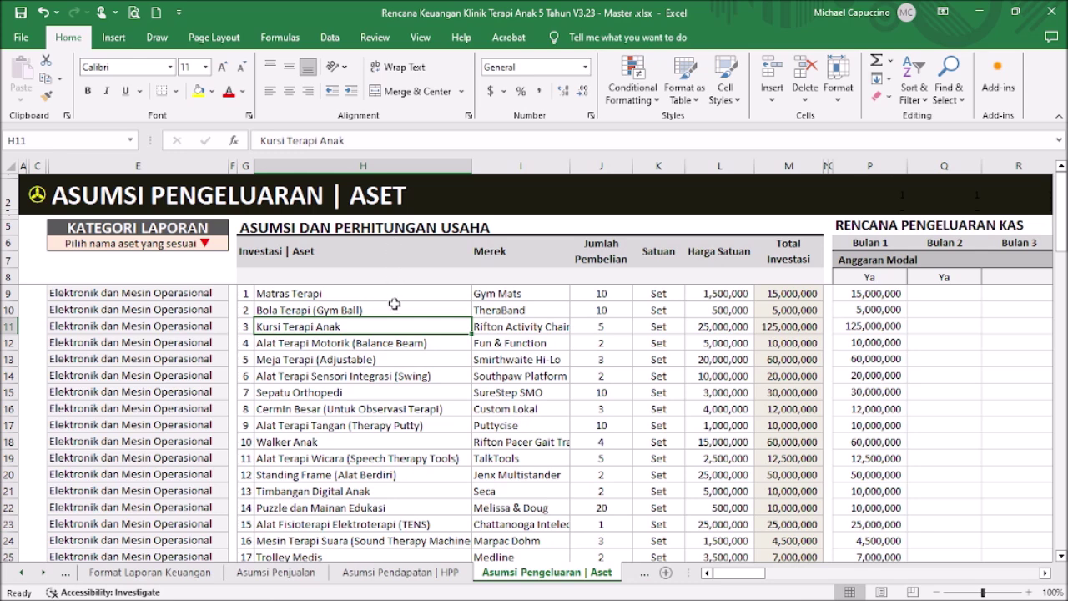
pyautogui.moveTo(393, 302); pyautogui.dragTo(391, 409)
pyautogui.click(499, 381)
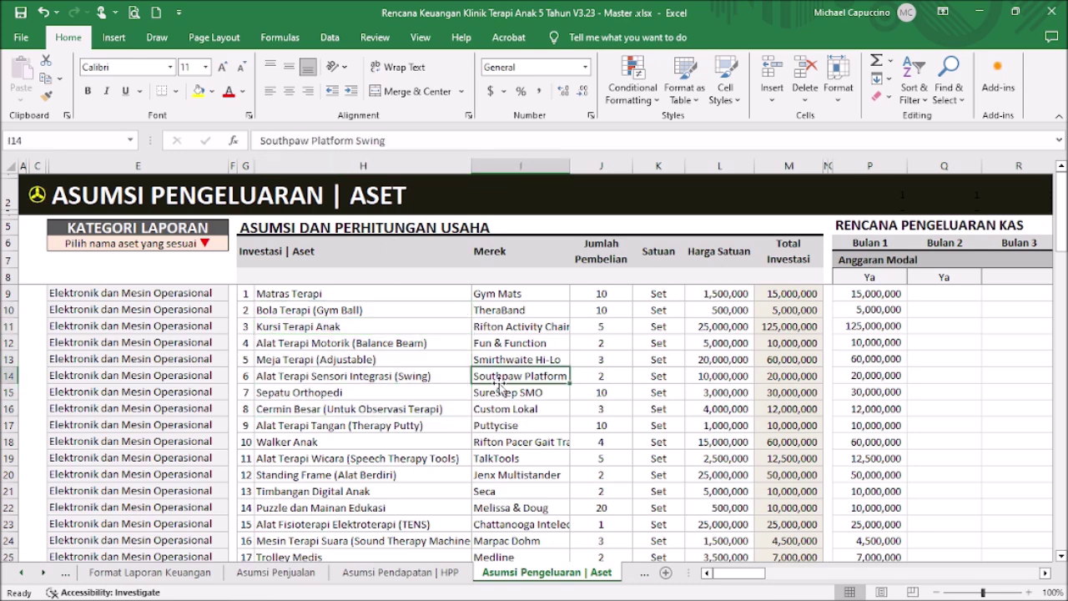
pyautogui.moveTo(599, 293); pyautogui.dragTo(596, 440)
pyautogui.click(359, 297)
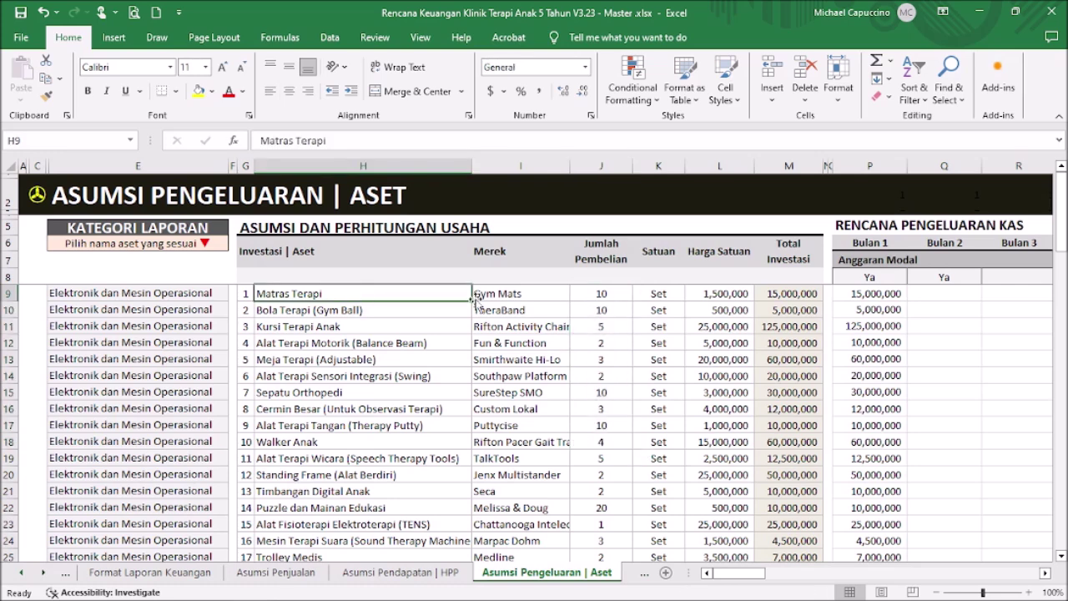
pyautogui.click(600, 291)
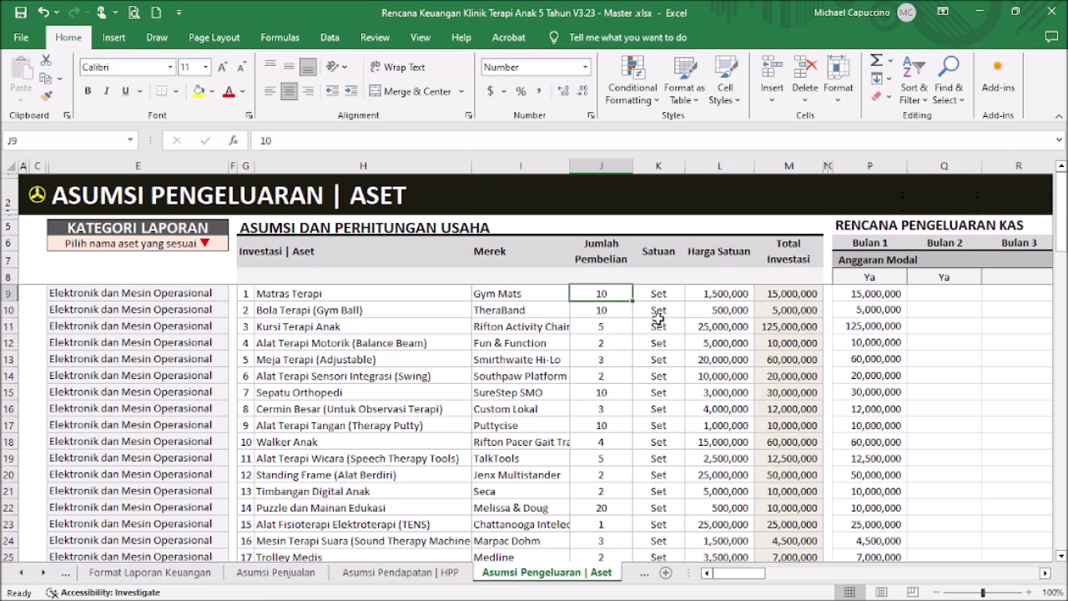
pyautogui.click(709, 294)
pyautogui.click(713, 343)
pyautogui.scroll(-3, 718, 342)
pyautogui.scroll(2, 726, 340)
pyautogui.scroll(1, 726, 340)
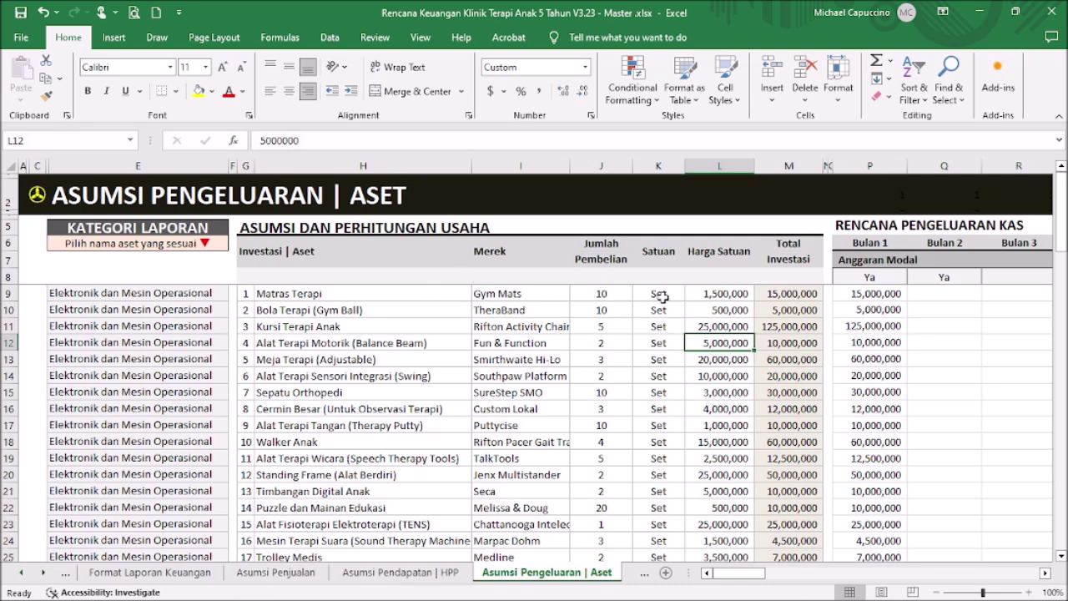
# - Split the Matras Terapi cash outlay into 7,500,000 in Bulan 1 and 7,500,000 in Bulan 3
pyautogui.click(865, 295)
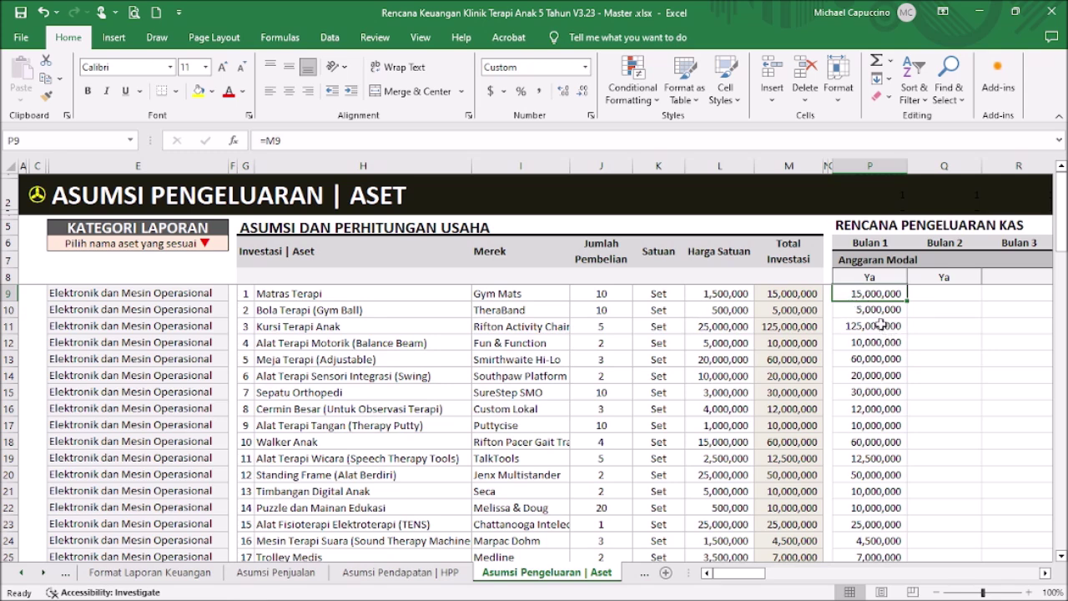
pyautogui.write('7')
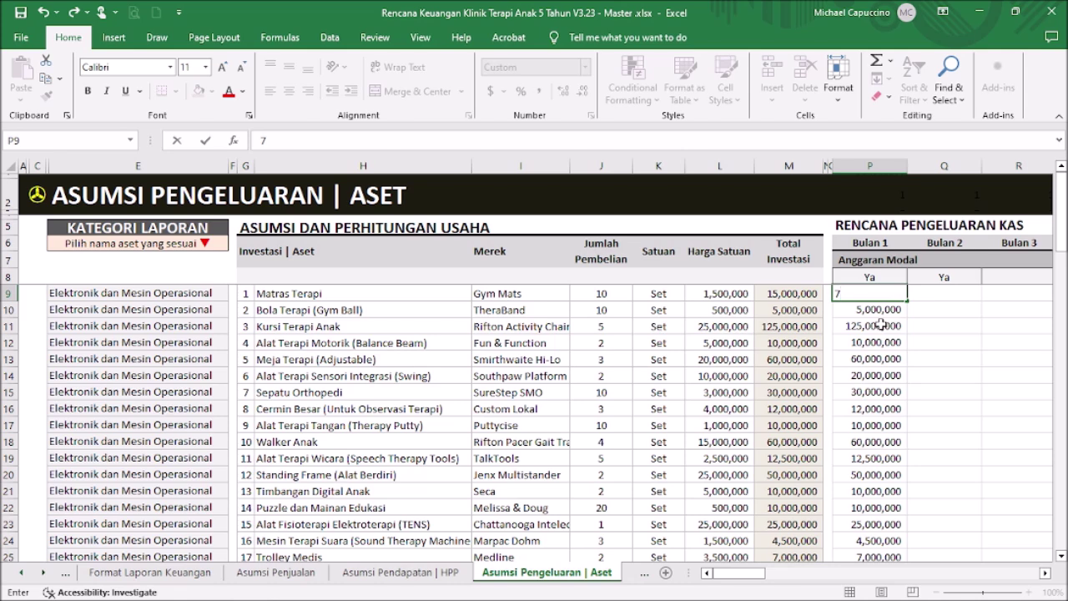
pyautogui.write(',500,000')
pyautogui.press('Return')
pyautogui.press('Up')
pyautogui.press('Right')
pyautogui.press('Right')
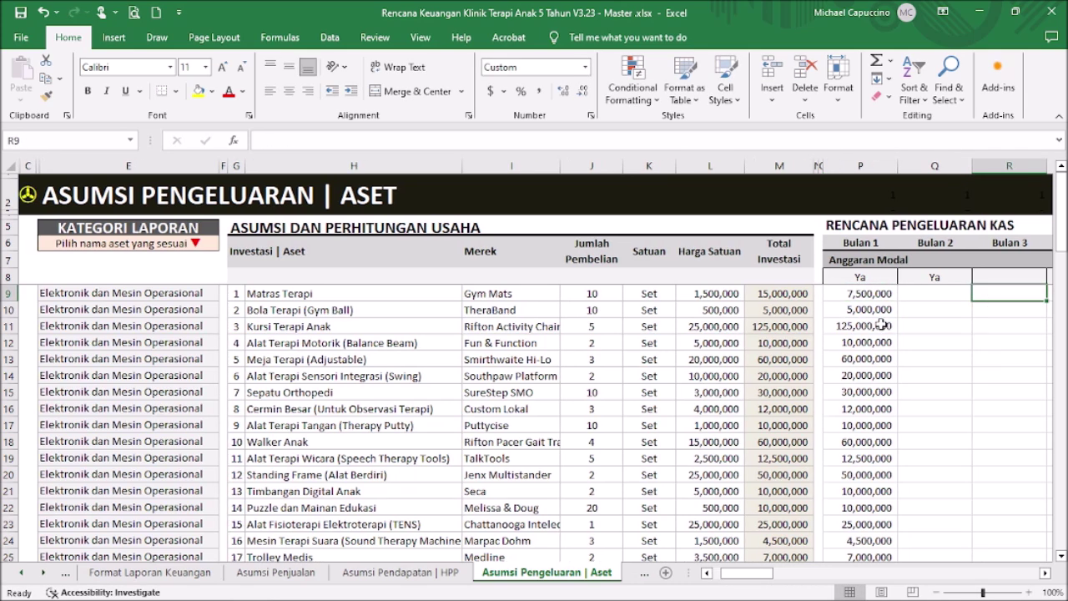
pyautogui.write('7,500,000')
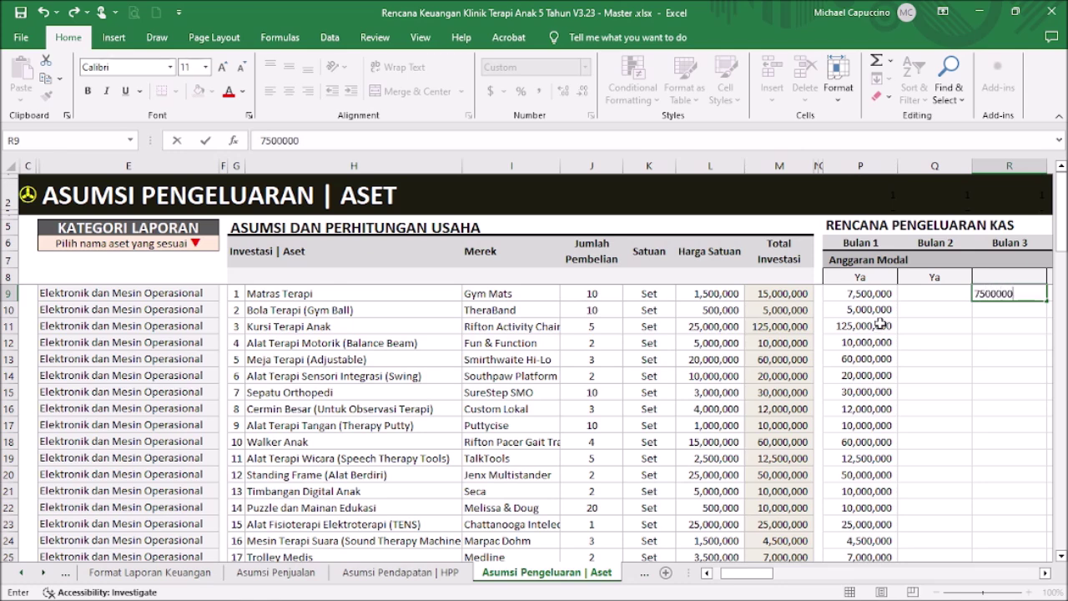
pyautogui.press('Return')
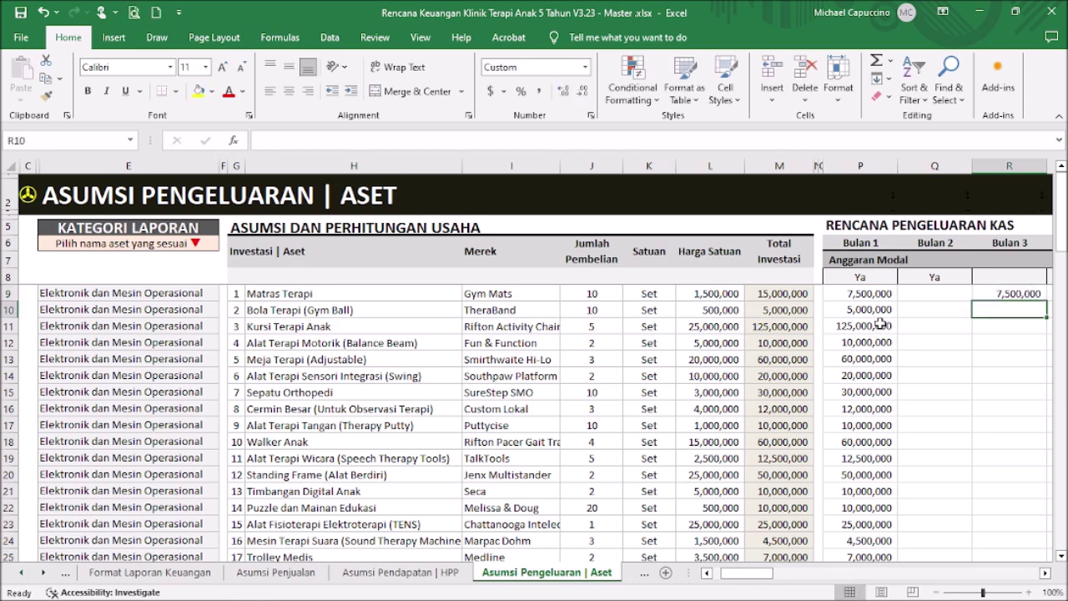
# - Split the Meja Terapi (Adjustable) cash outlay into 10,000,000 in Bulan 1 and 50,000,000 in Bulan 3
pyautogui.press('Left')
pyautogui.press('Left')
pyautogui.press('Down')
pyautogui.press('Down')
pyautogui.press('Down')
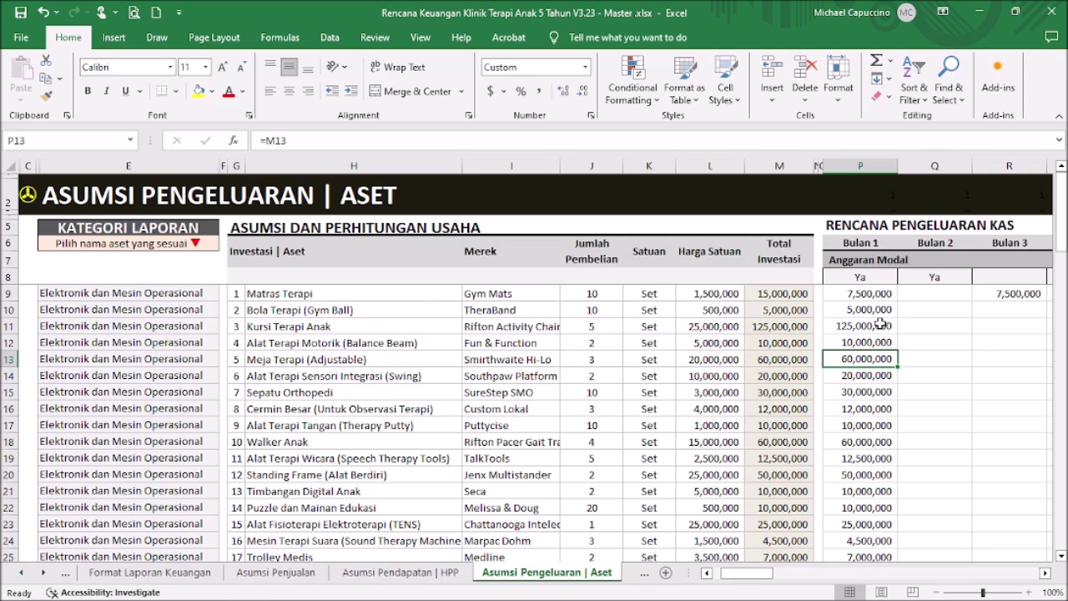
pyautogui.write('10,000,000')
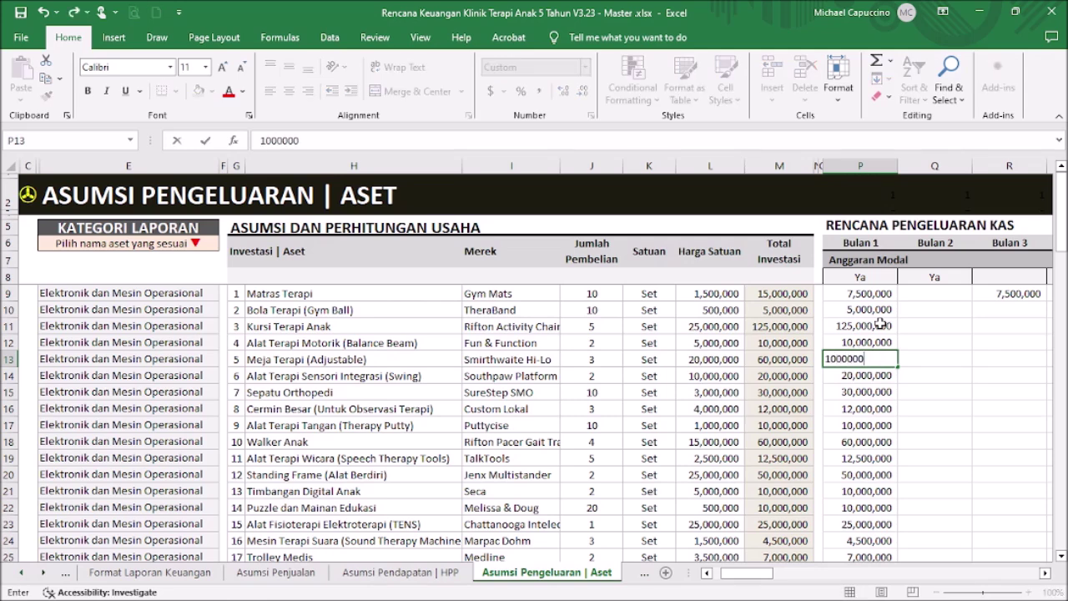
pyautogui.press('Return')
pyautogui.press('Up')
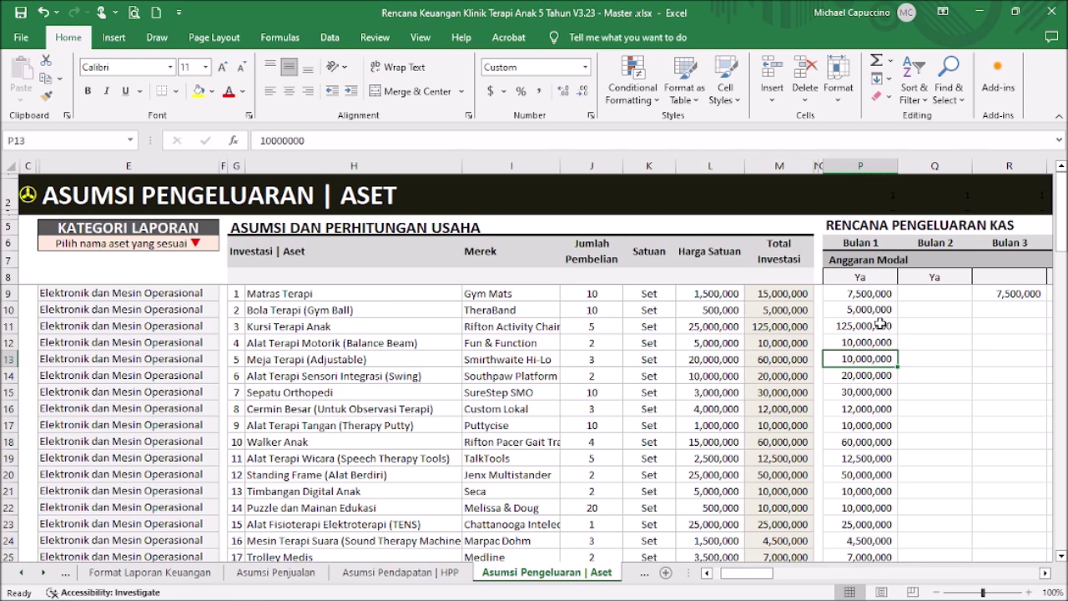
pyautogui.press('Right')
pyautogui.press('Right')
pyautogui.write('50')
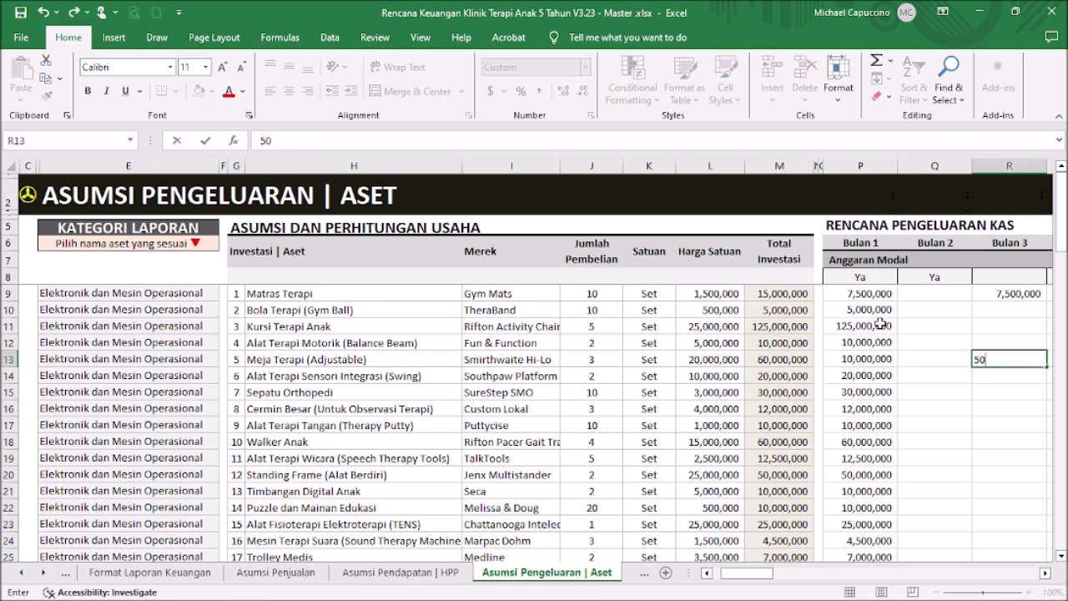
pyautogui.write('000000')
pyautogui.hotkey('ctrl', 'Return')
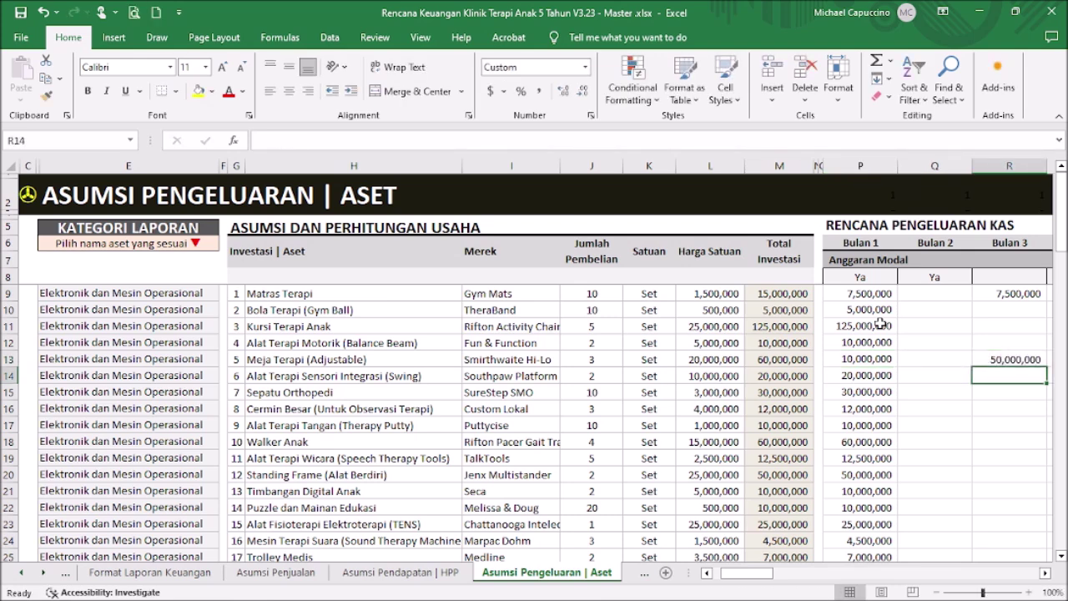
pyautogui.press('Right')
pyautogui.press('Left')
pyautogui.press('Left')
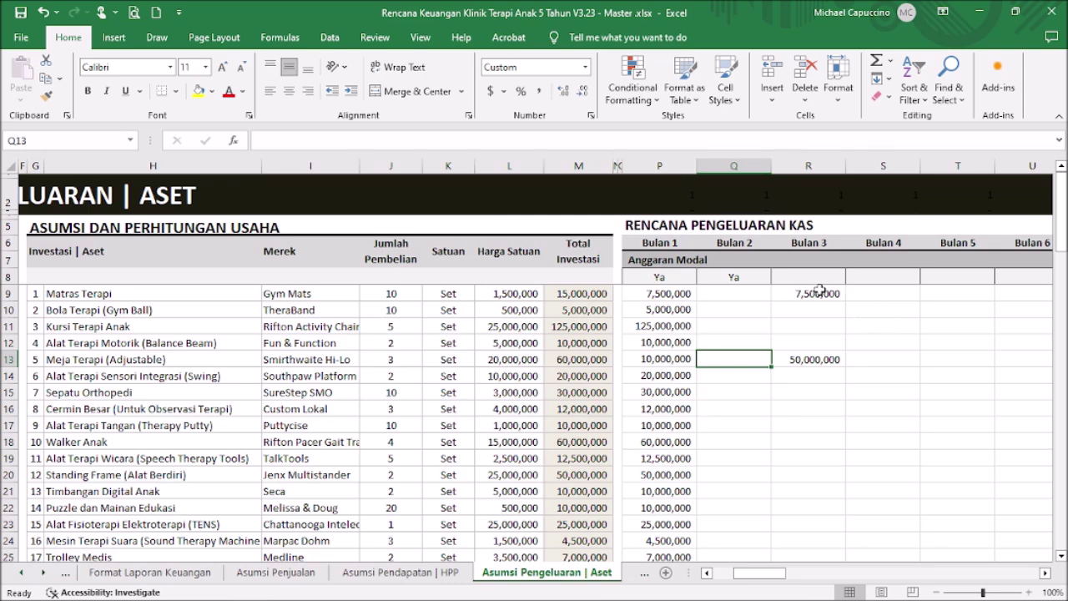
# - Check the Anggaran Modal choices for Bulan 1 and set Anggaran Modal for Bulan 3 to Ya
pyautogui.scroll(-5, 670, 312)
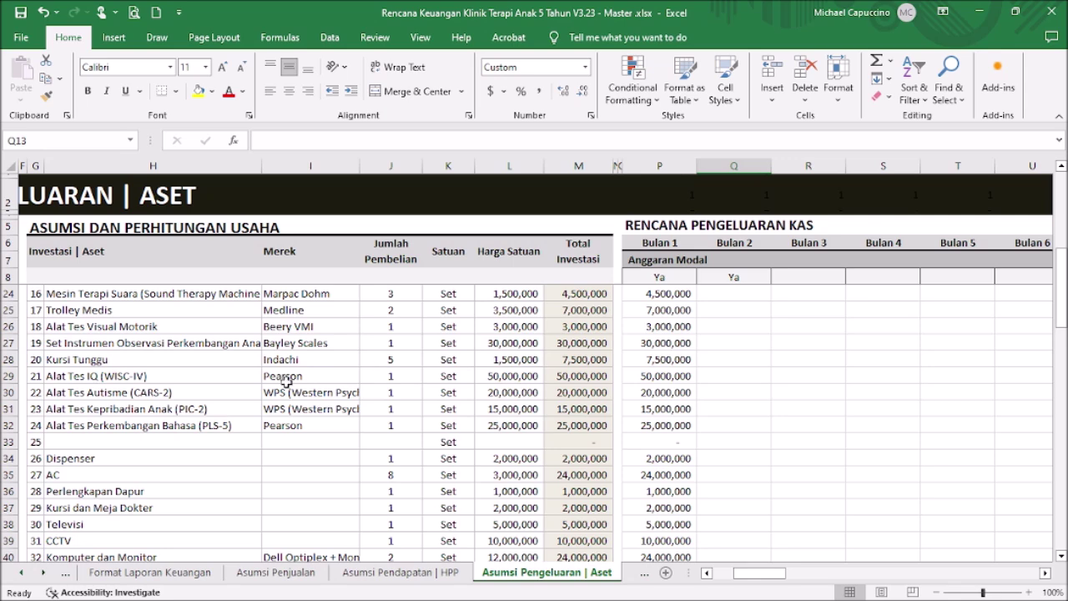
pyautogui.scroll(-3, 286, 380)
pyautogui.scroll(8, 286, 382)
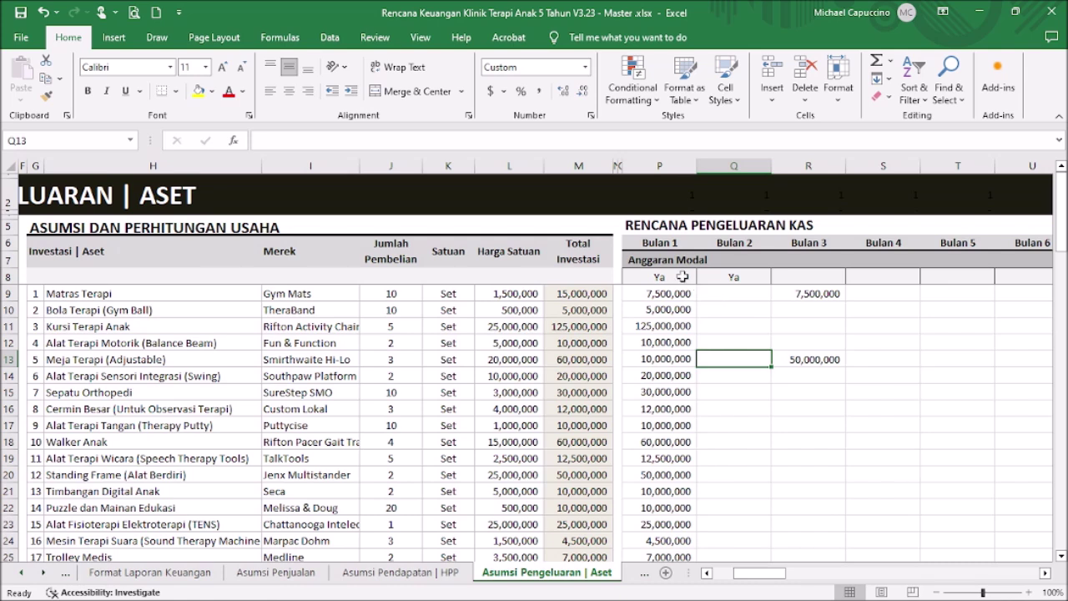
pyautogui.click(679, 277)
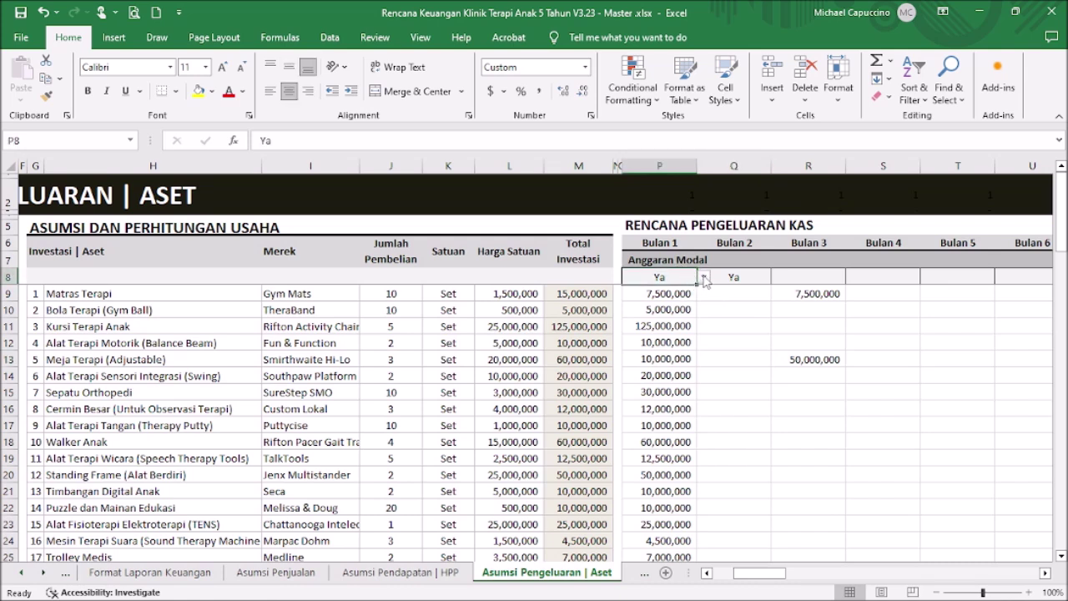
pyautogui.click(703, 278)
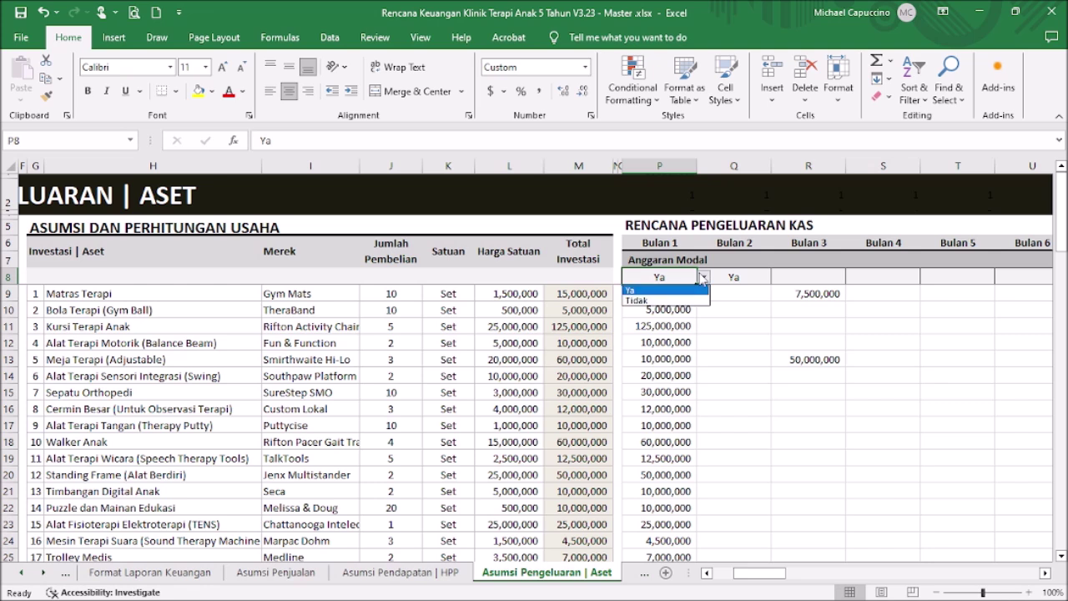
pyautogui.click(704, 277)
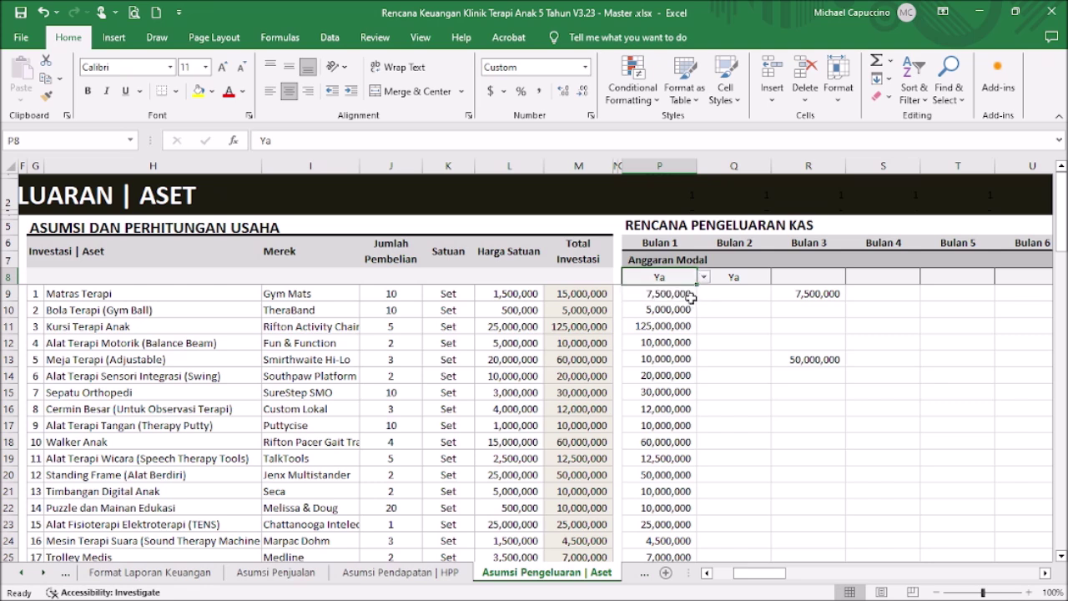
pyautogui.click(796, 281)
pyautogui.click(852, 276)
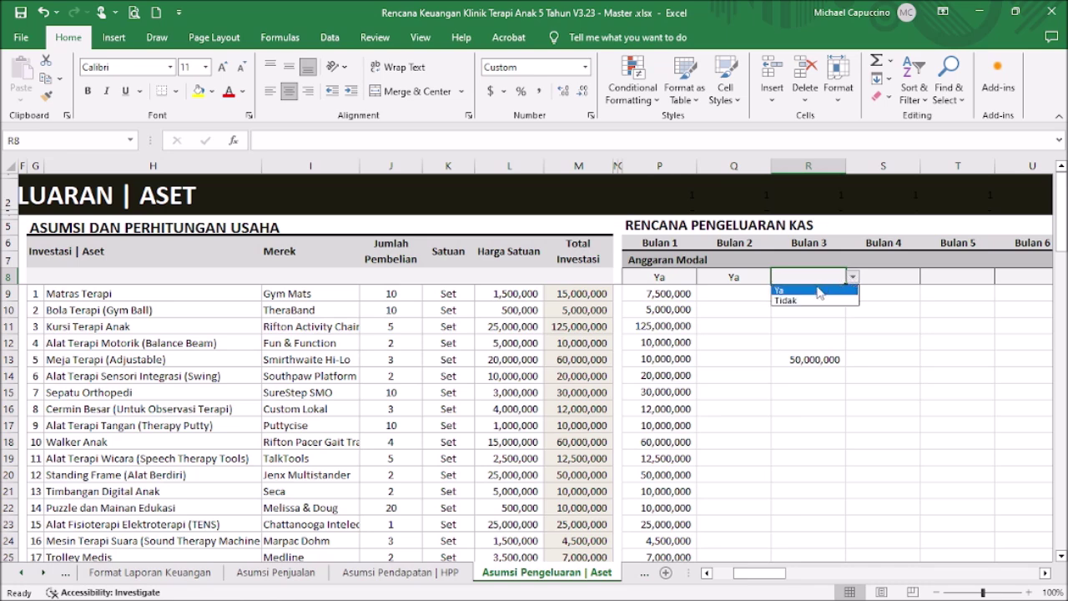
pyautogui.click(815, 291)
# - Review the remaining asset rows down to Meja Resepsionis, including the purchase quantity for Komputer dan Monitor
pyautogui.scroll(-10, 744, 327)
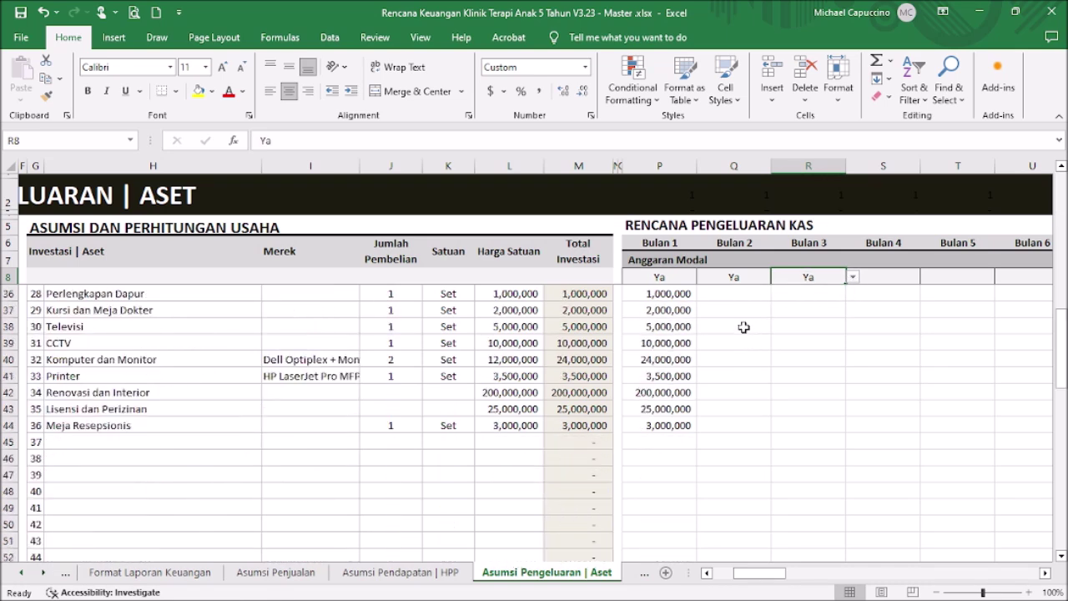
pyautogui.scroll(7, 744, 326)
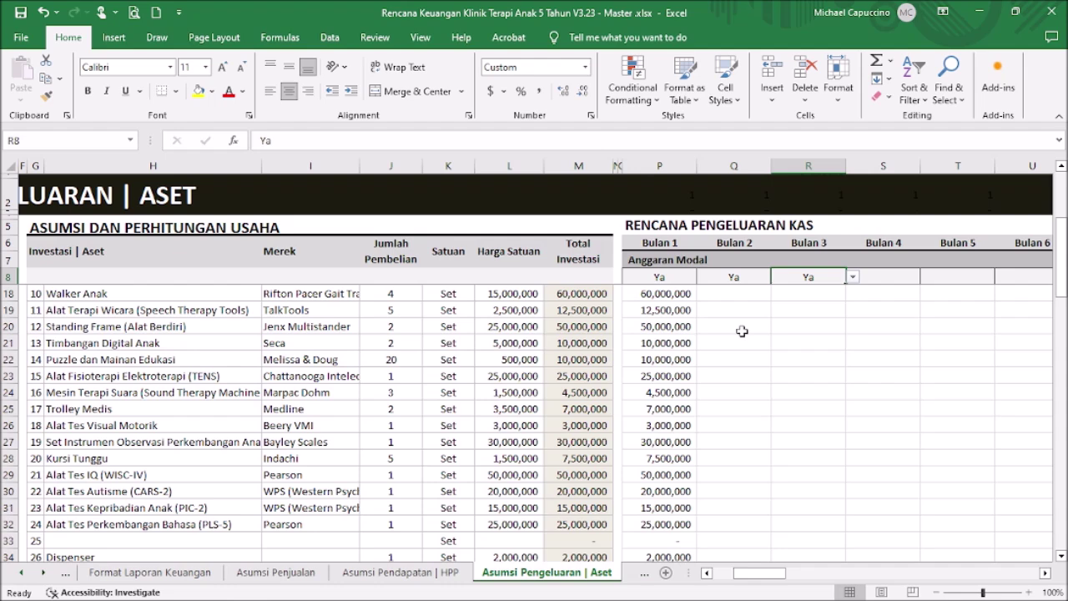
pyautogui.scroll(-4, 742, 331)
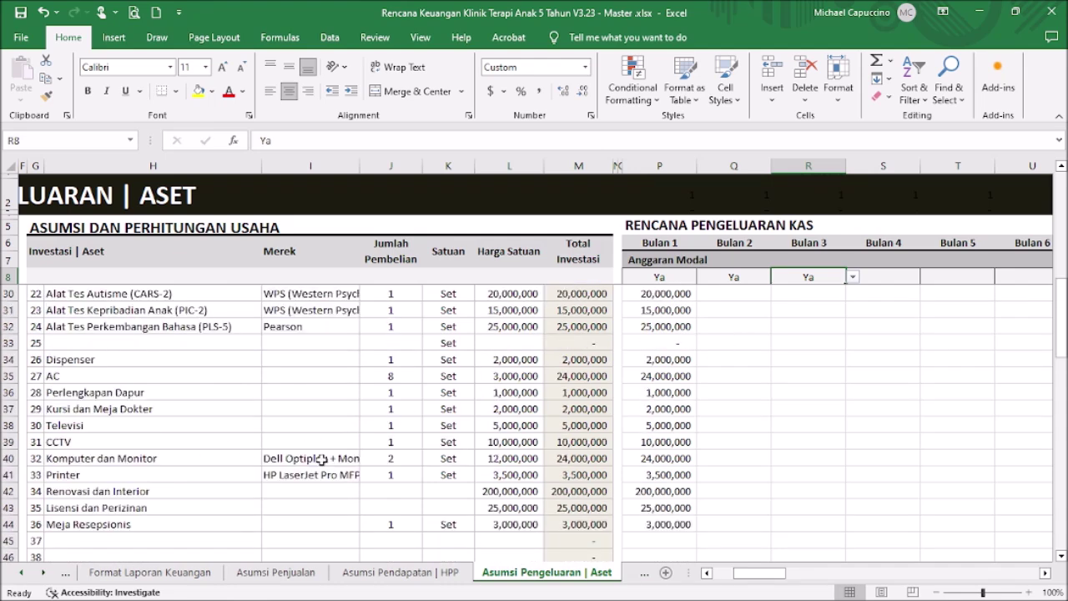
pyautogui.scroll(-1, 404, 458)
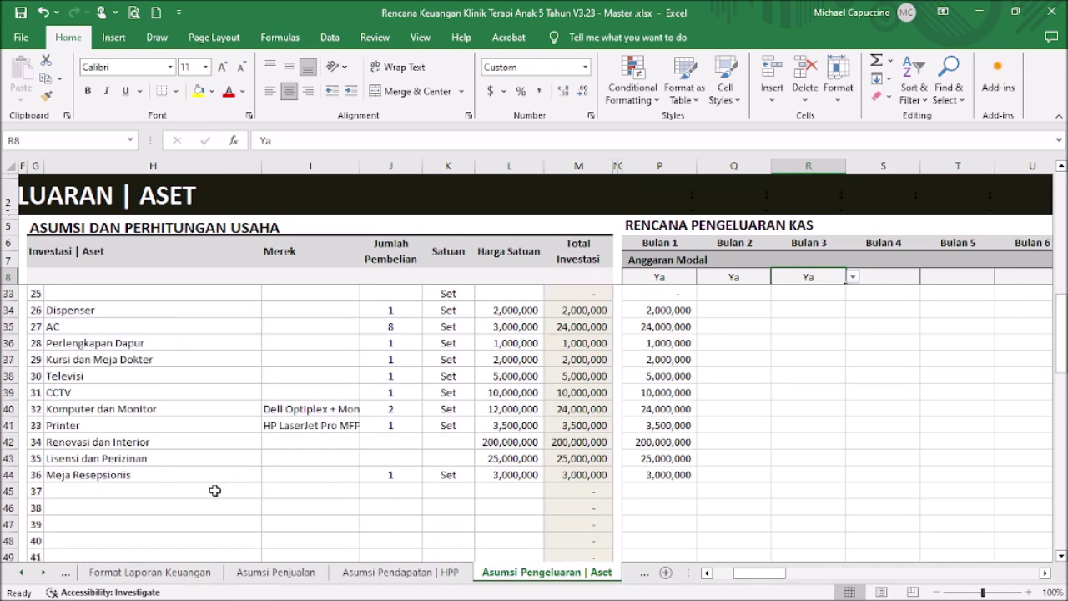
pyautogui.click(407, 408)
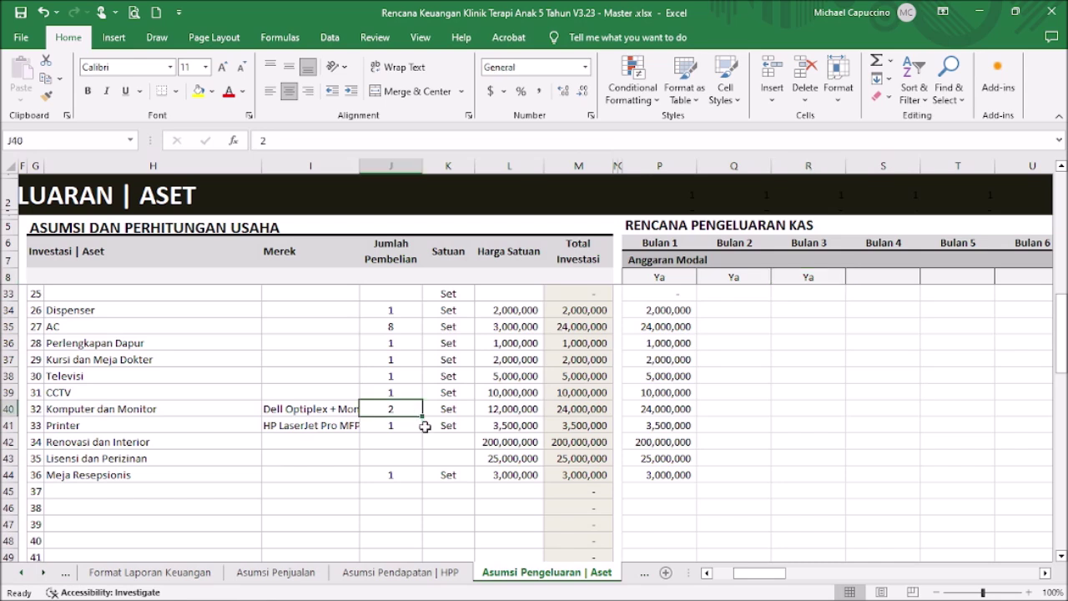
# - Set the Komputer dan Monitor purchase quantity to 3 and its Bulan 1 cash outlay to 24,000,000
pyautogui.write('3')
pyautogui.click(375, 474)
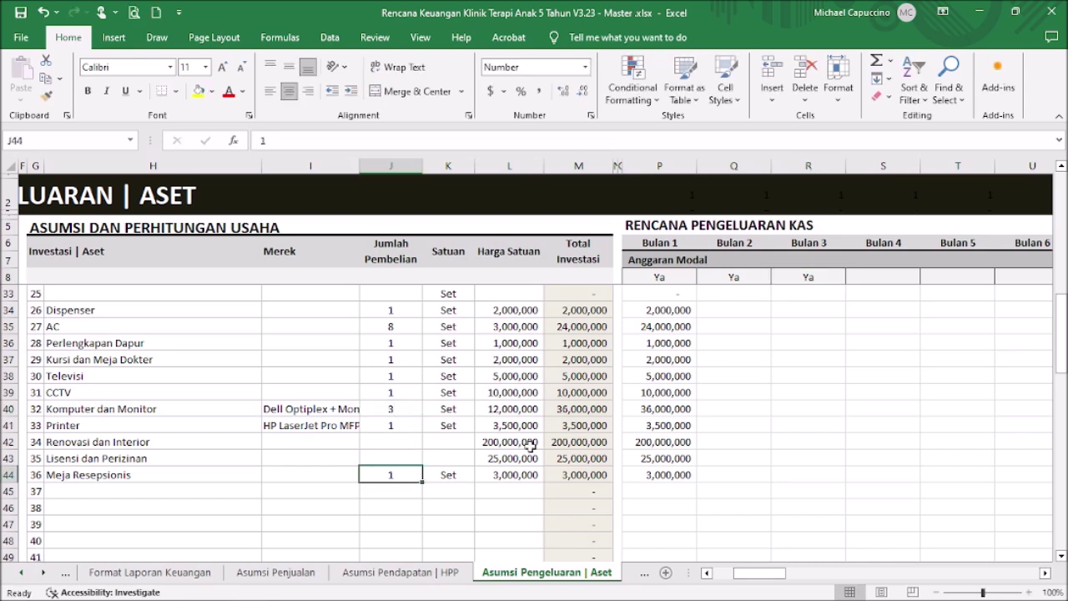
pyautogui.click(684, 407)
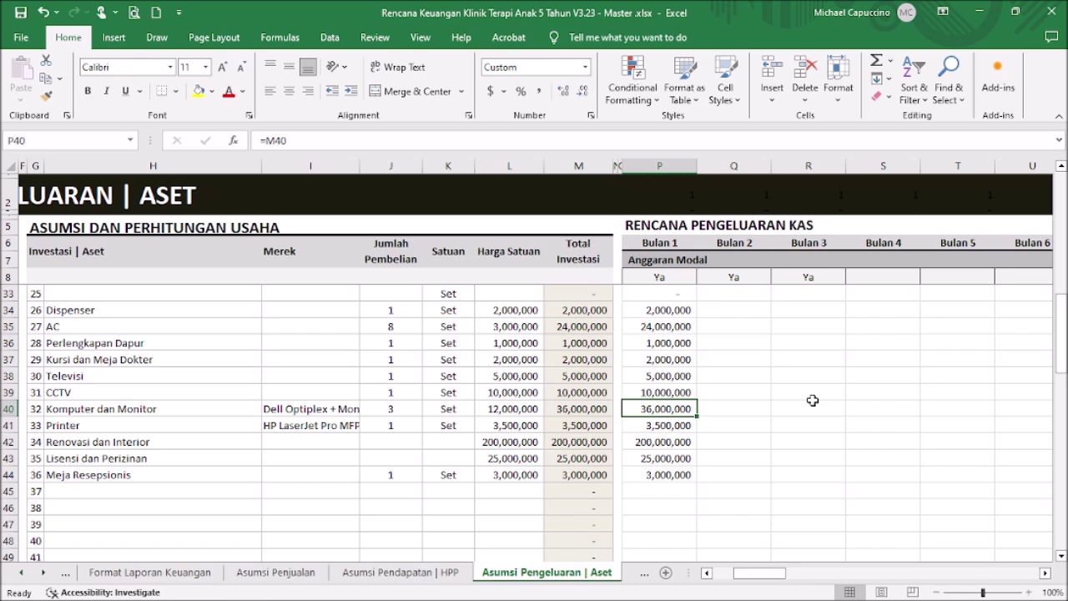
pyautogui.write('24000000')
pyautogui.press('Return')
pyautogui.press('Return')
# - Schedule a 12,000,000 cash outlay for Komputer dan Monitor in Bulan 5
pyautogui.press('Up')
pyautogui.press('Up')
pyautogui.press('Right')
pyautogui.press('Right')
pyautogui.press('Right')
pyautogui.press('Right')
pyautogui.write('1')
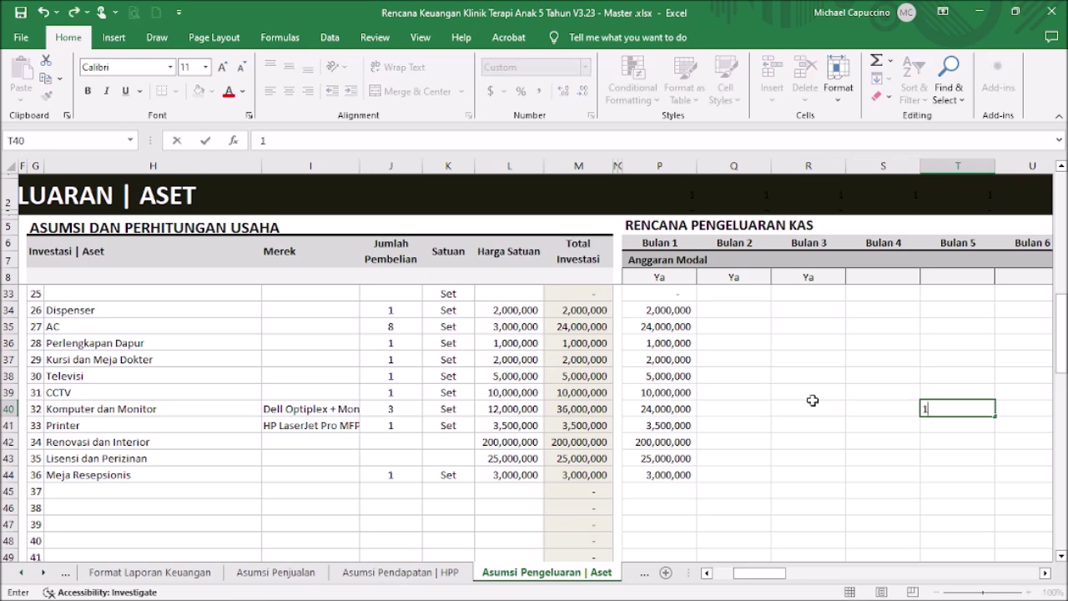
pyautogui.write('2000000')
pyautogui.press('Return')
pyautogui.press('Up')
# - Open the Permodalan plan and inspect the formula behind the Investasi | Aset capital requirement
pyautogui.press('pageup')
pyautogui.press('pageup')
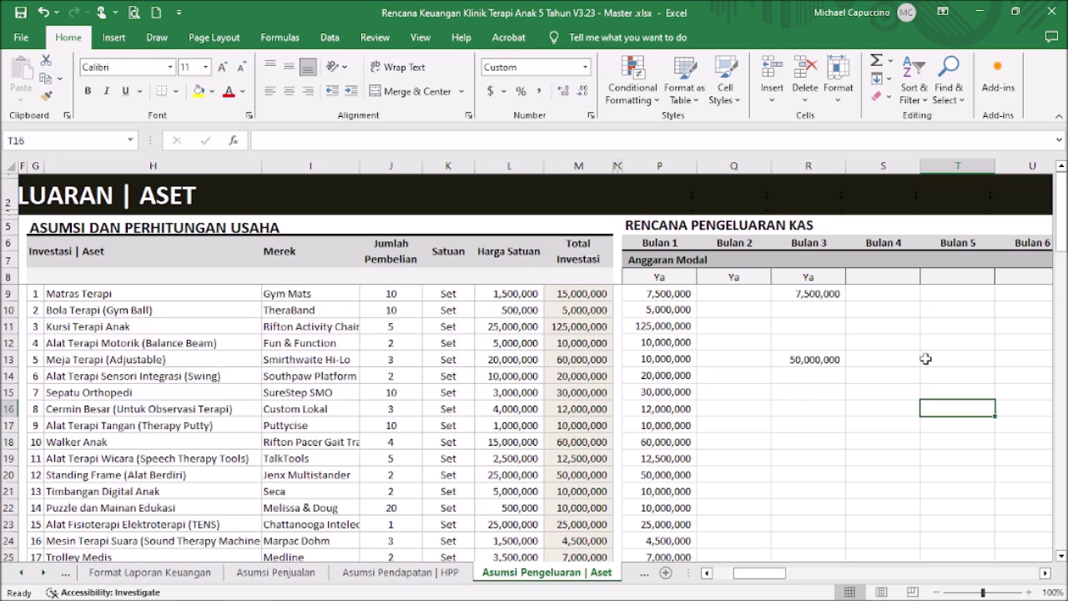
pyautogui.moveTo(764, 580); pyautogui.dragTo(744, 579)
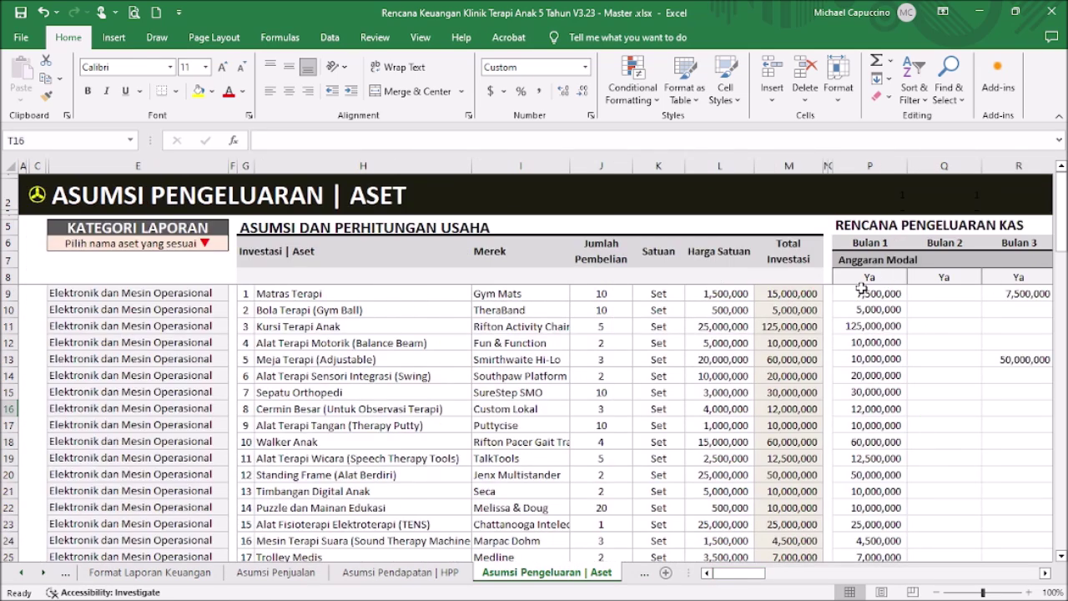
pyautogui.click(38, 196)
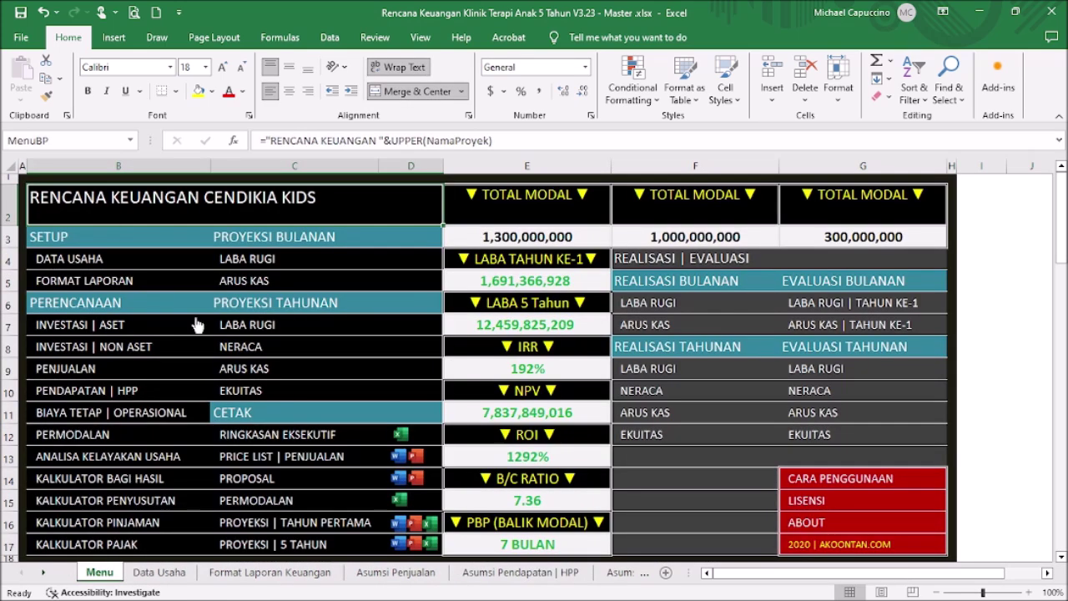
pyautogui.click(119, 435)
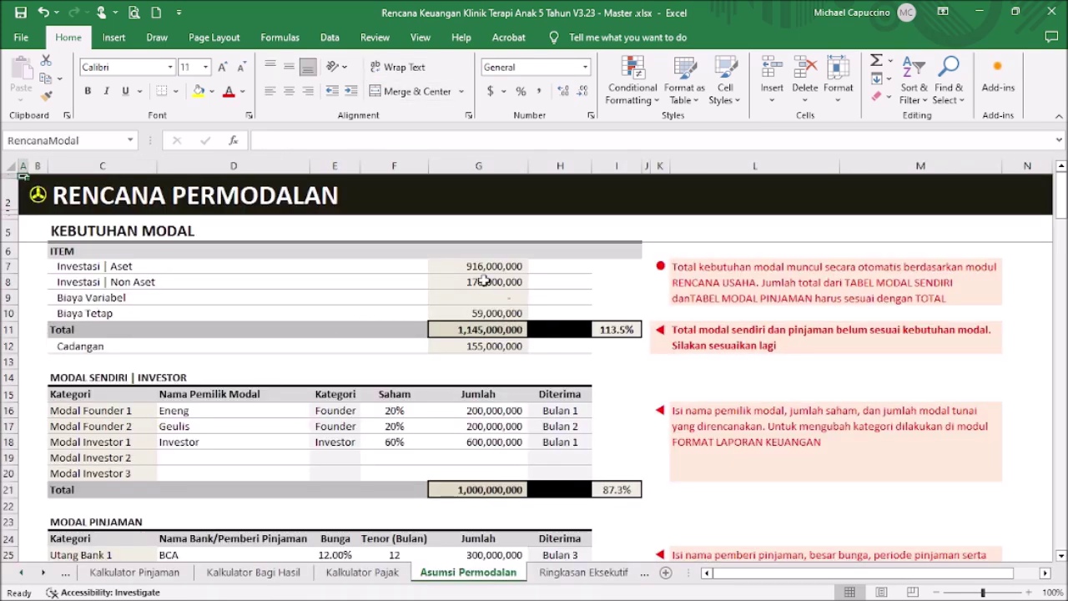
pyautogui.click(494, 264)
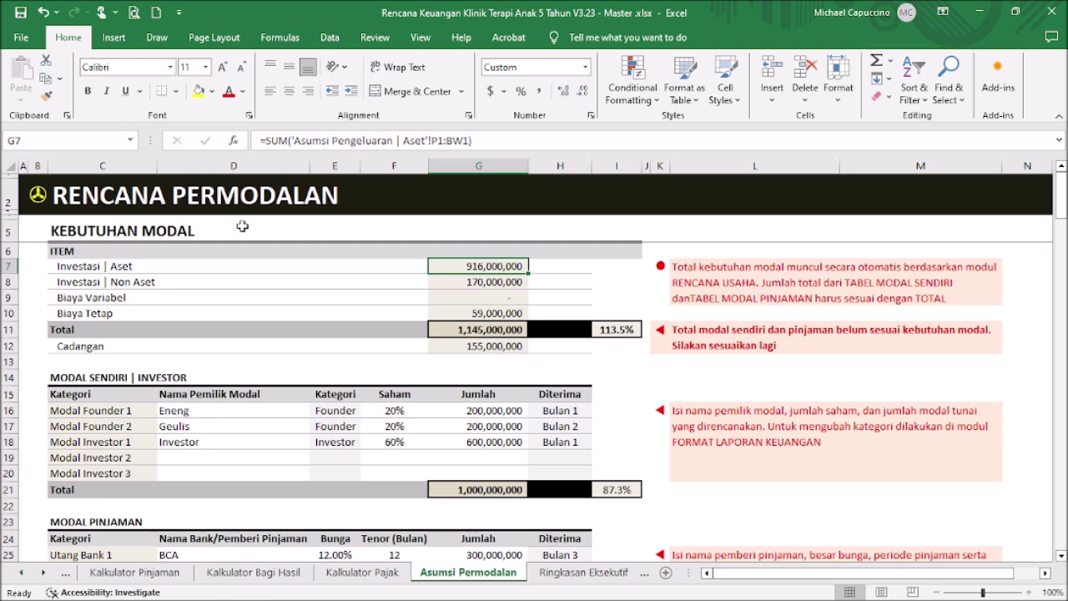
# - Return to the Investasi | Aset assumptions and review the Kategori Laporan assigned to each asset
pyautogui.click(58, 199)
pyautogui.click(37, 197)
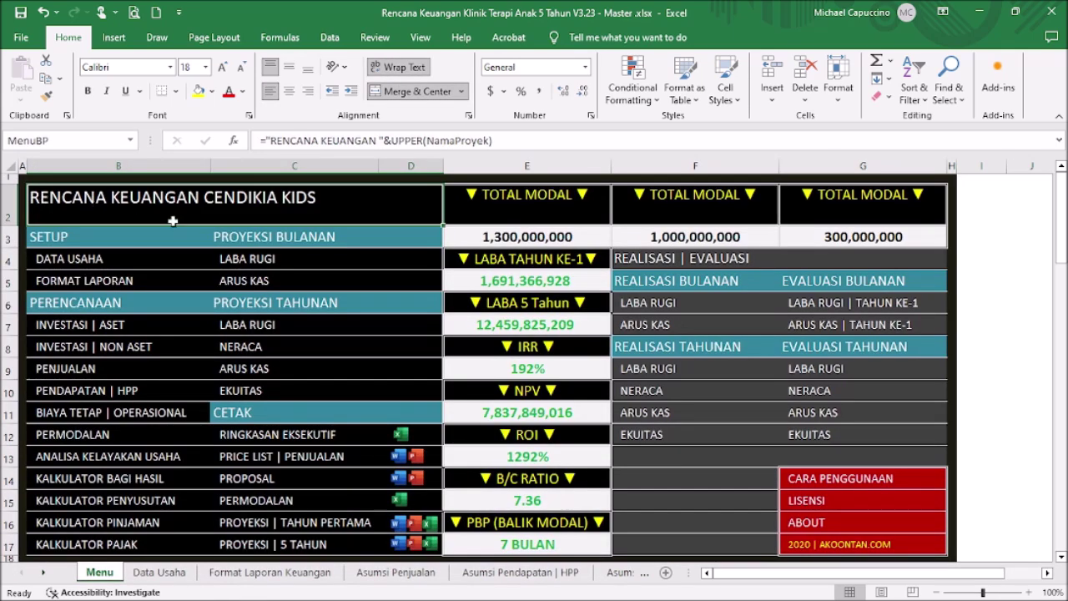
pyautogui.click(109, 332)
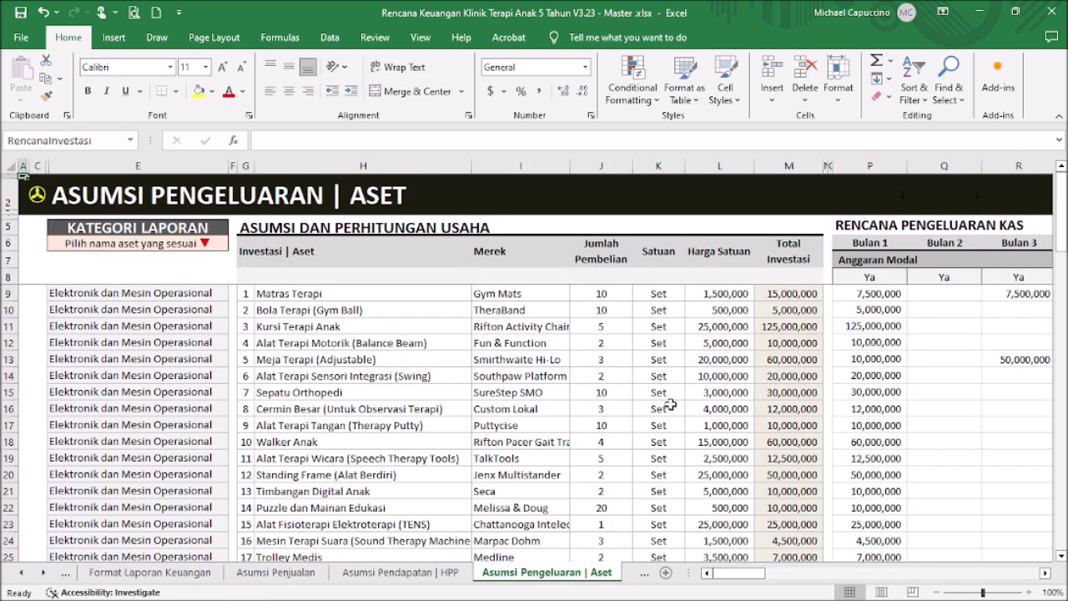
pyautogui.click(173, 296)
pyautogui.scroll(-6, 207, 317)
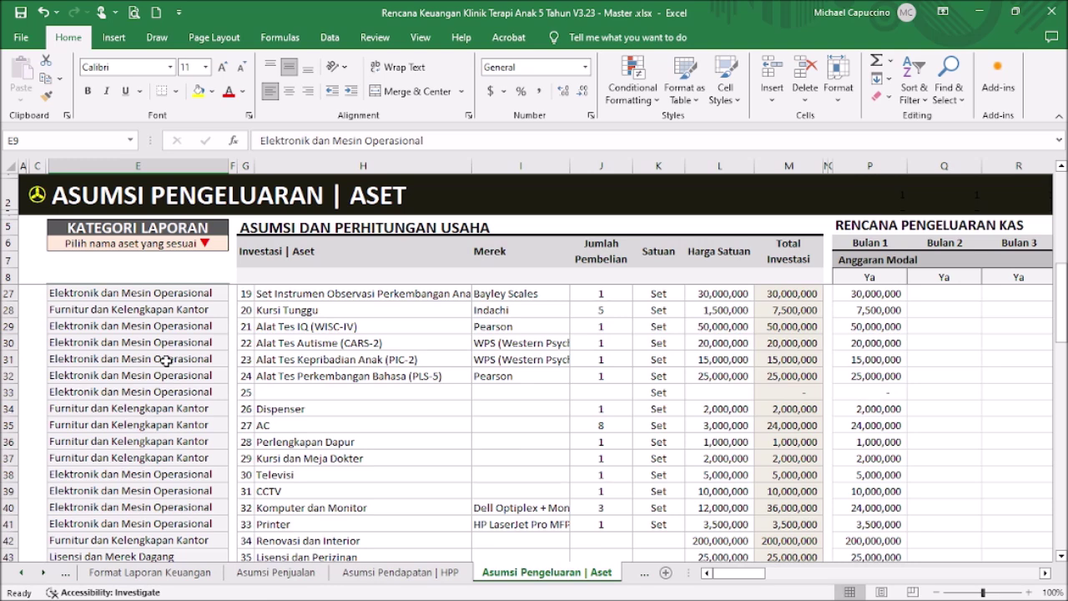
pyautogui.scroll(6, 174, 380)
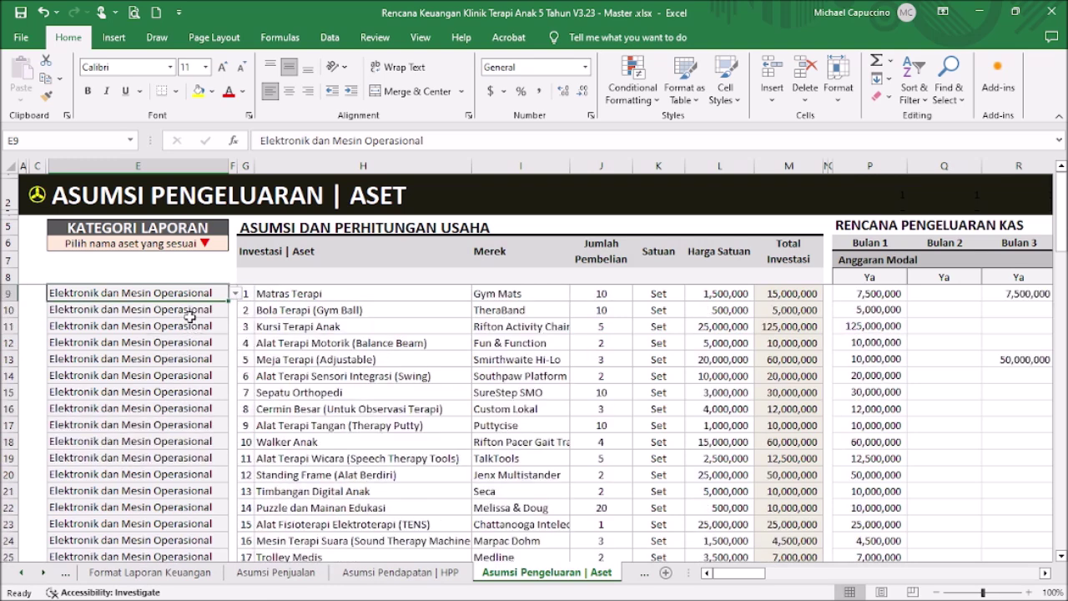
# - Open Kalkulator Penyusutan and review the assets' useful life, residual value and monthly depreciation from the first row
pyautogui.click(36, 194)
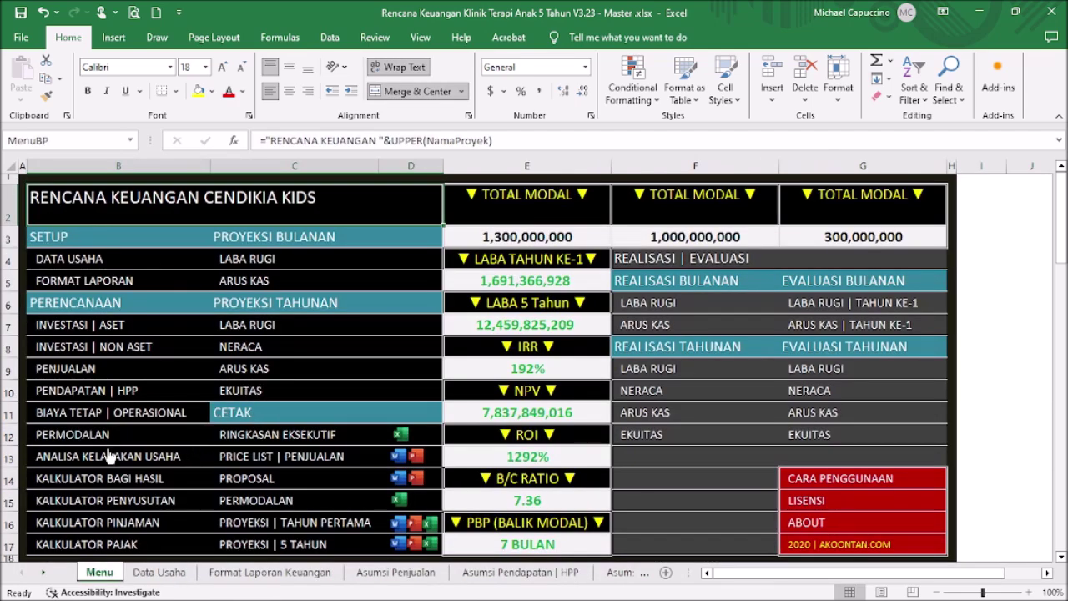
pyautogui.click(141, 500)
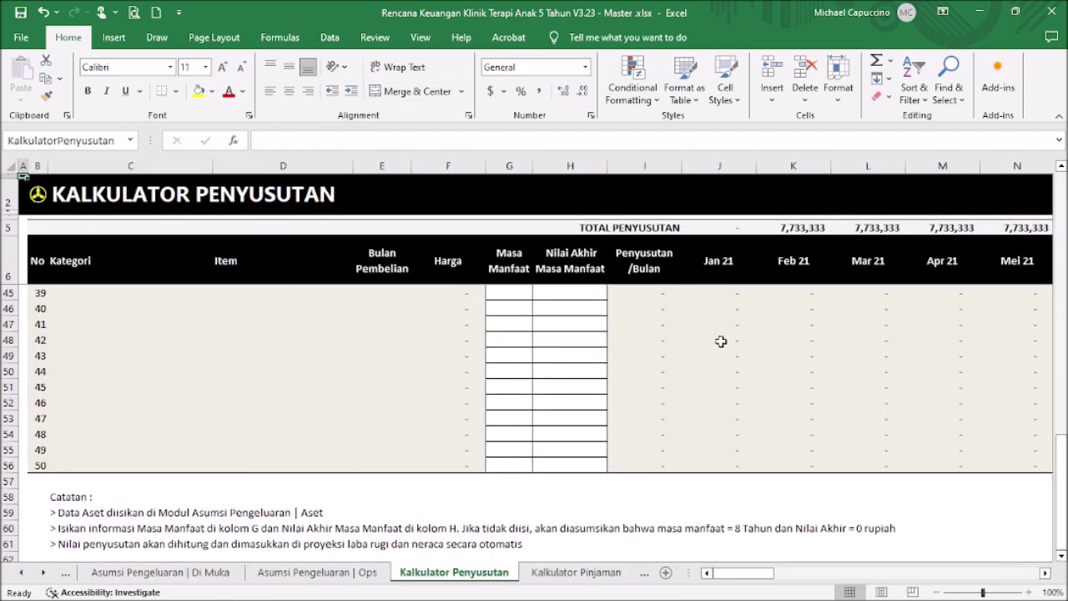
pyautogui.moveTo(1060, 472); pyautogui.dragTo(1061, 221)
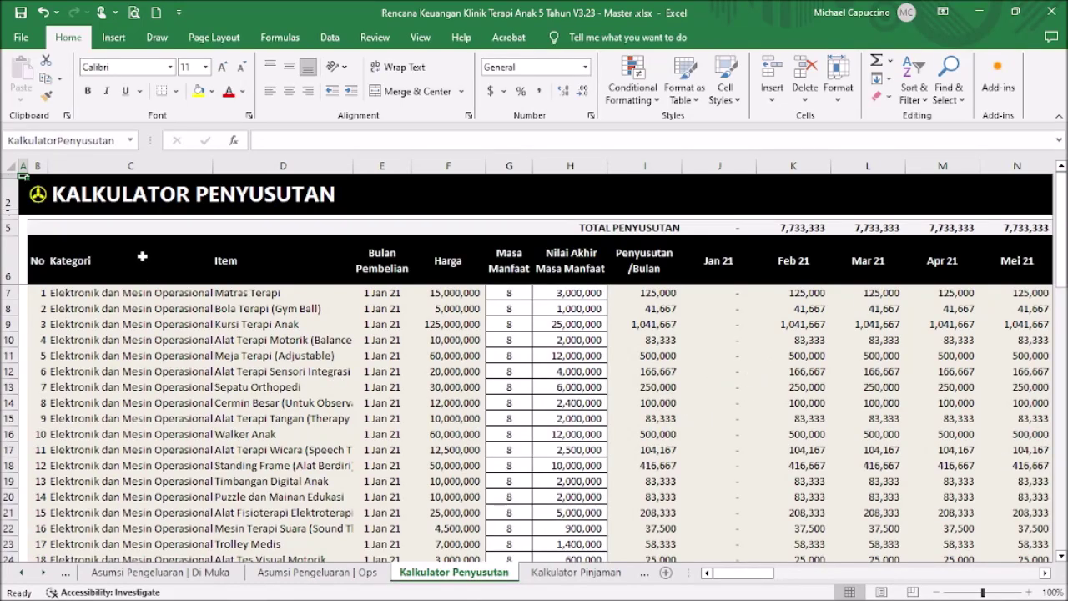
# - Examine the depreciation expense rows in the monthly Laba Rugi projection
pyautogui.click(37, 195)
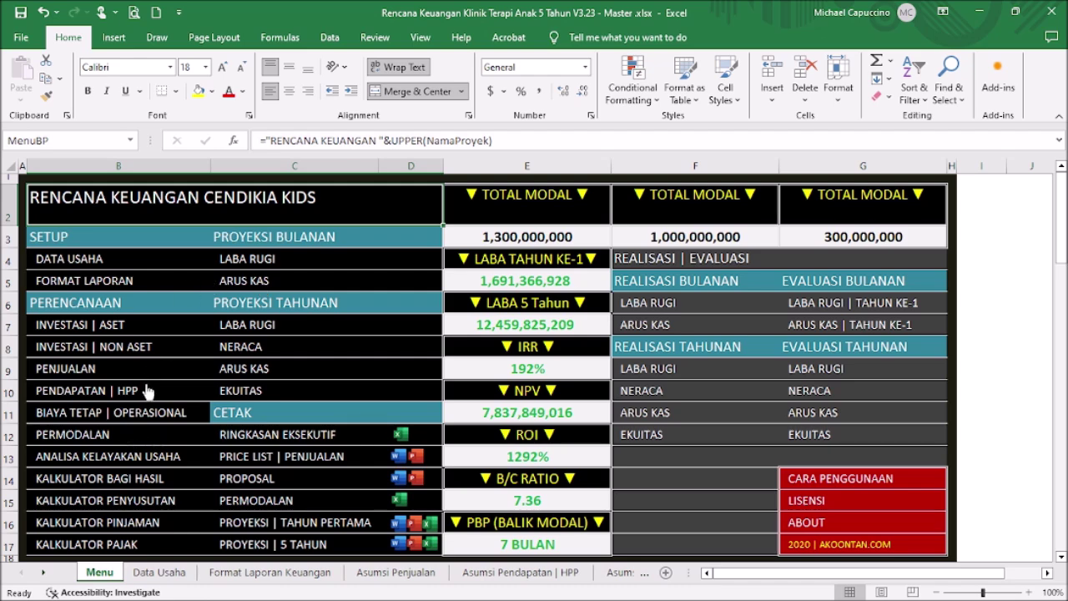
pyautogui.click(244, 265)
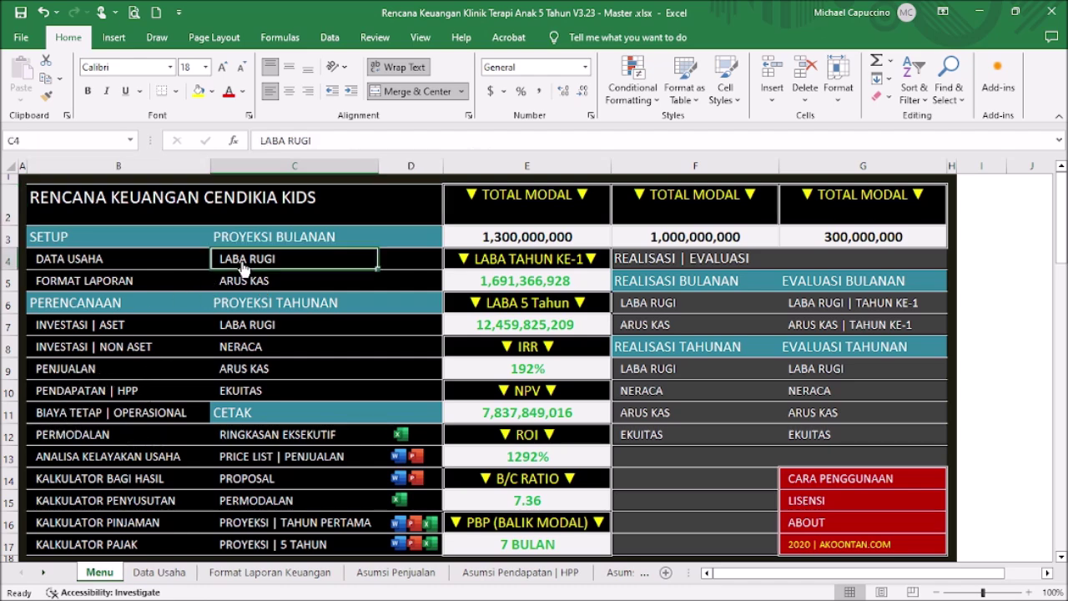
pyautogui.click(243, 266)
pyautogui.scroll(-3, 327, 369)
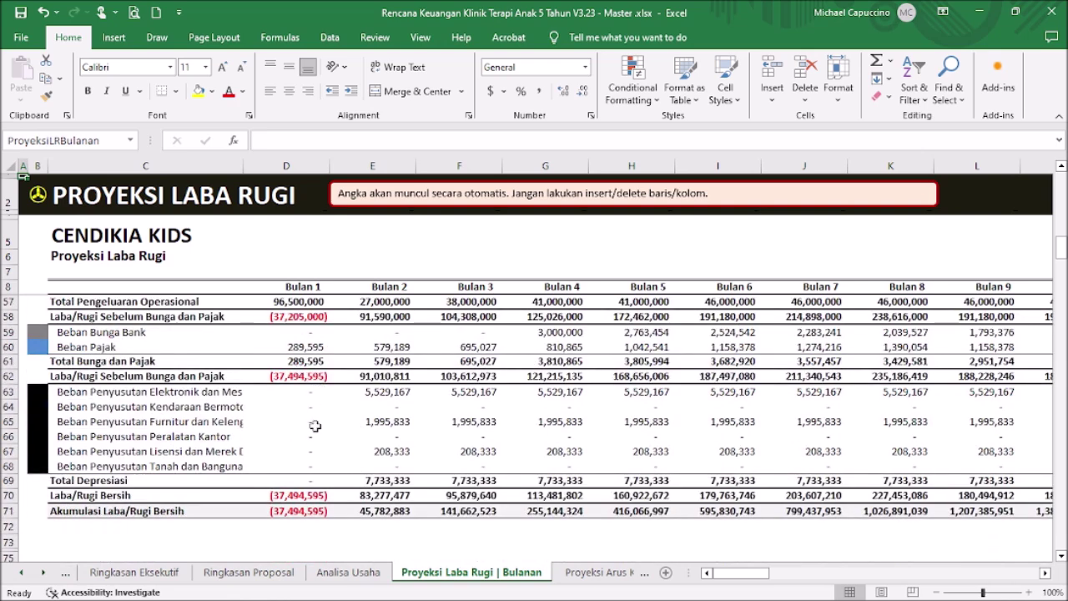
pyautogui.scroll(9, 90, 235)
pyautogui.scroll(3, 89, 234)
# - Review the fixed assets and accumulated depreciation in the yearly Neraca projection, and reopen the Investasi | Aset assumptions
pyautogui.click(38, 194)
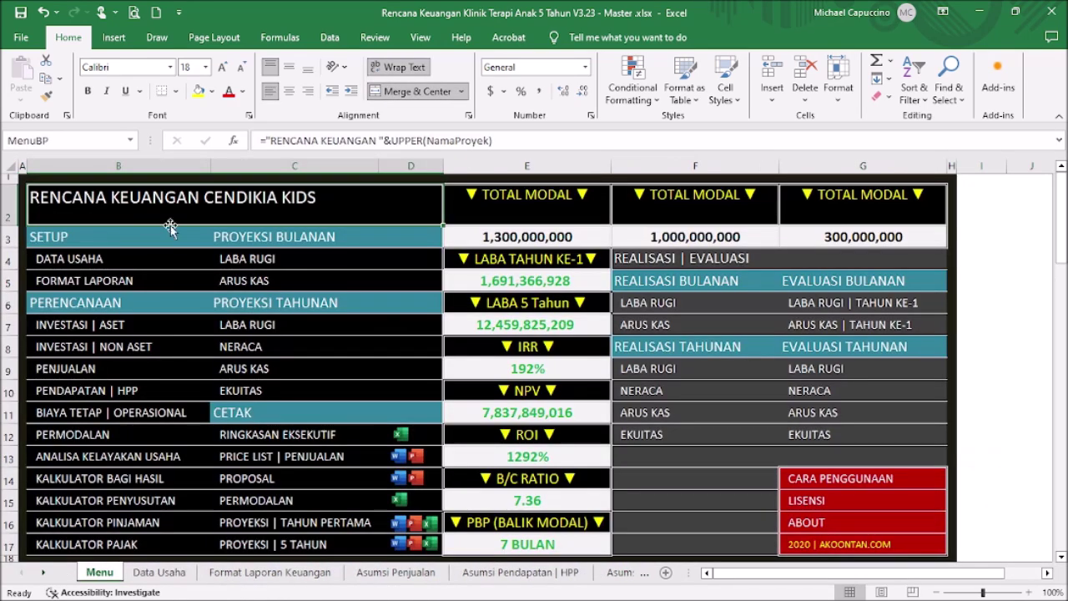
pyautogui.click(256, 356)
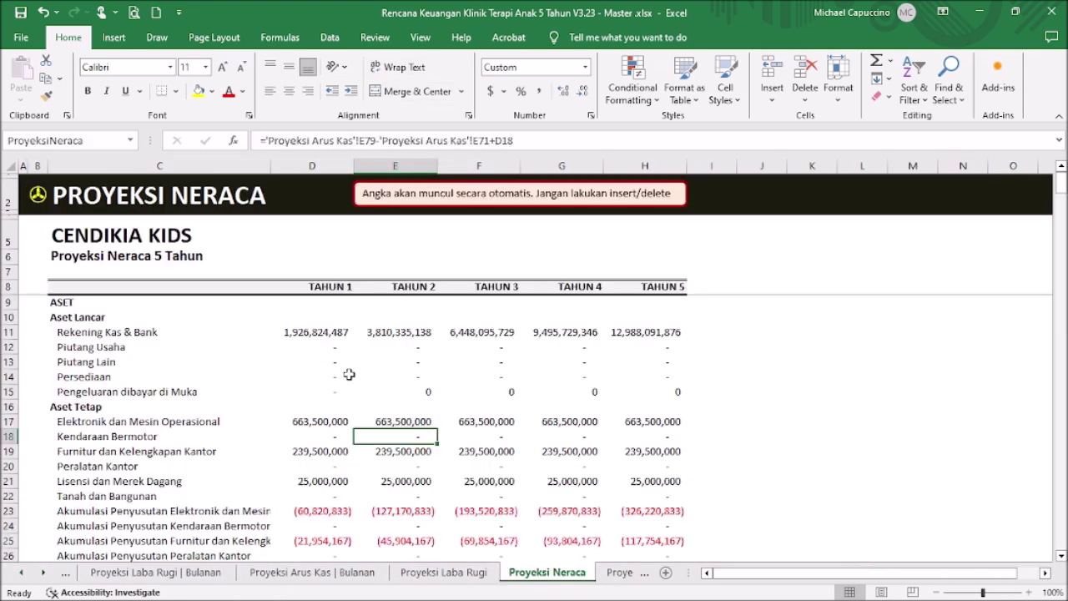
pyautogui.scroll(-2, 314, 470)
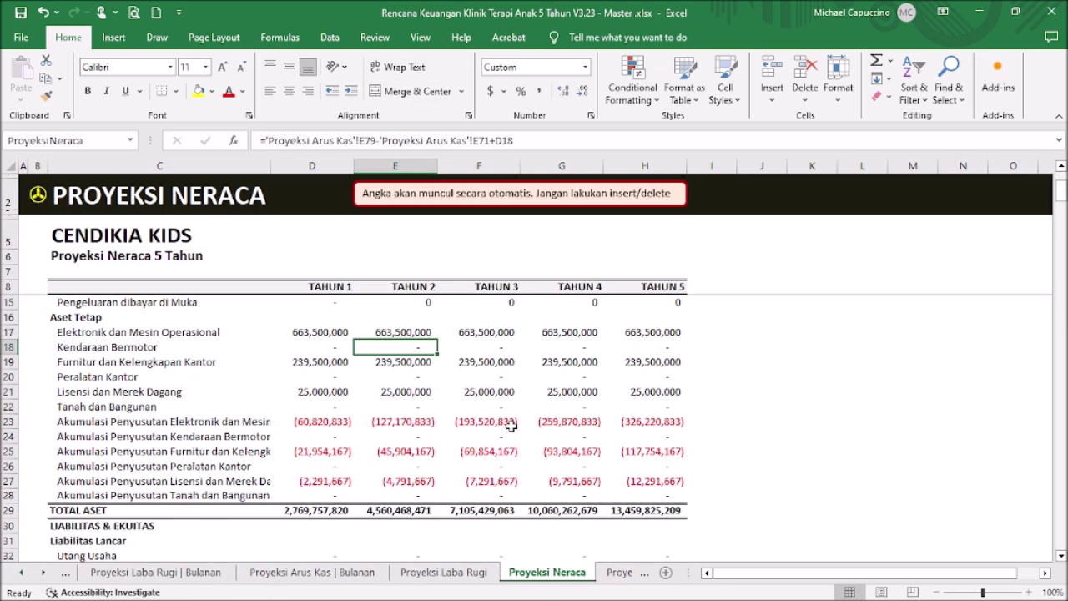
pyautogui.scroll(2, 434, 424)
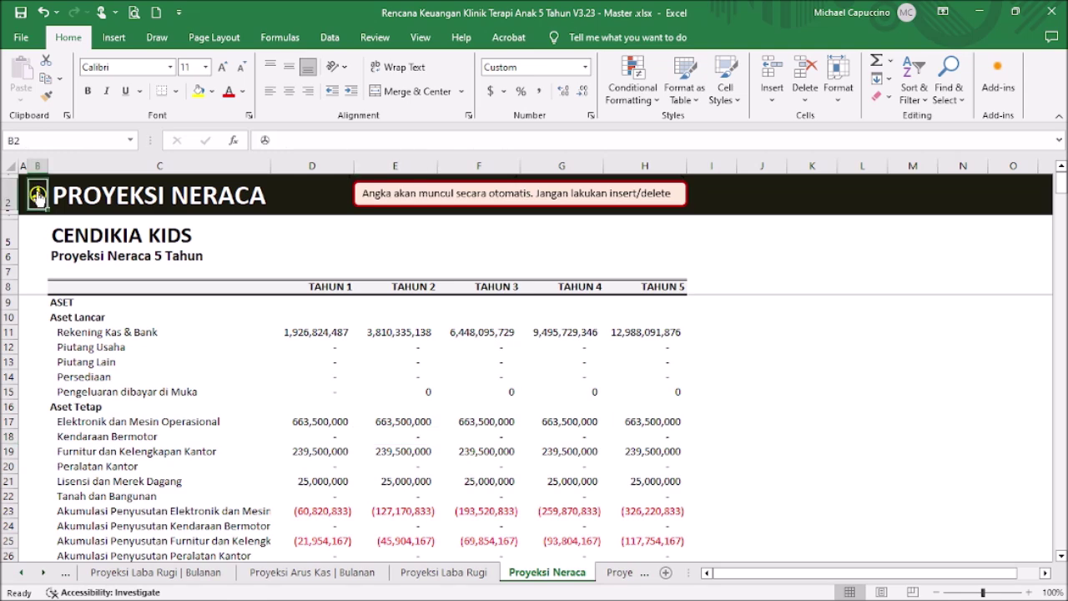
pyautogui.click(39, 198)
pyautogui.click(125, 326)
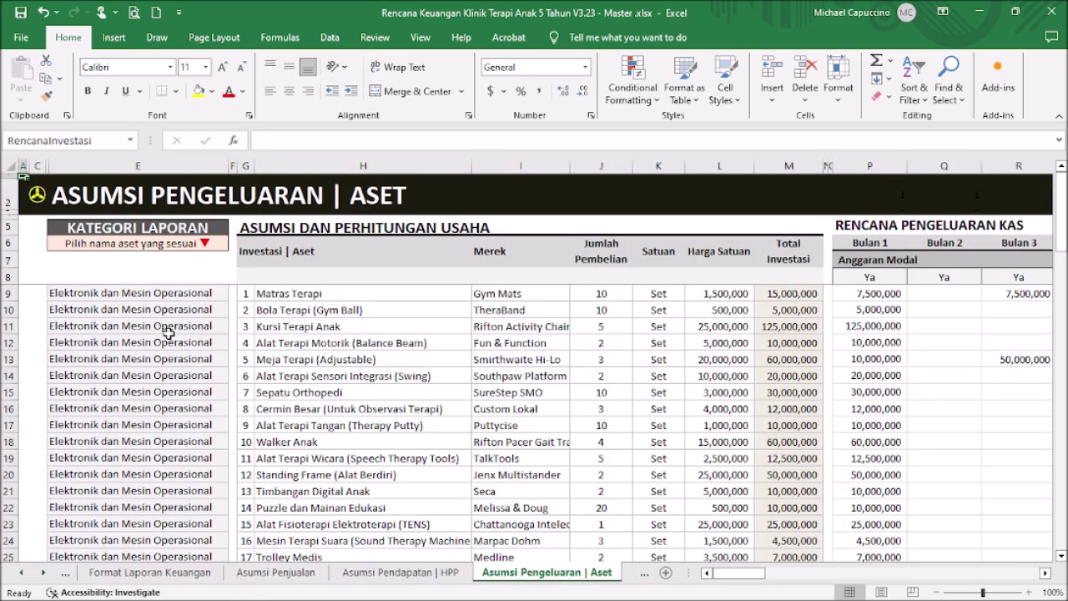
# - Open the Investasi | Non Aset assumptions and review the Kontrak Ruko 1 Tahun row's category, description, amount, payment month and usage period
pyautogui.click(37, 197)
pyautogui.click(123, 349)
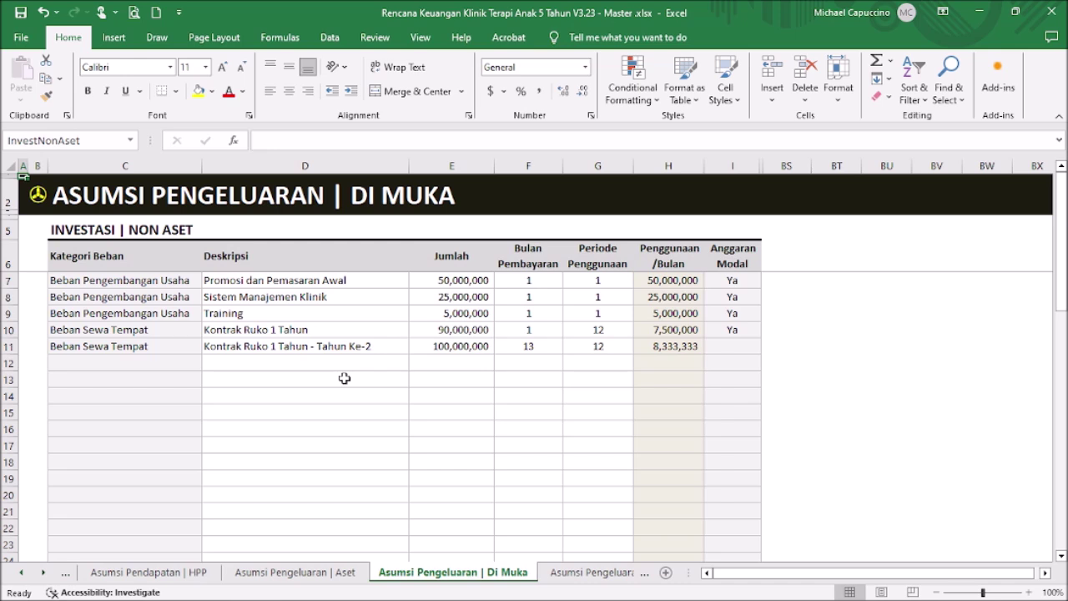
pyautogui.click(470, 330)
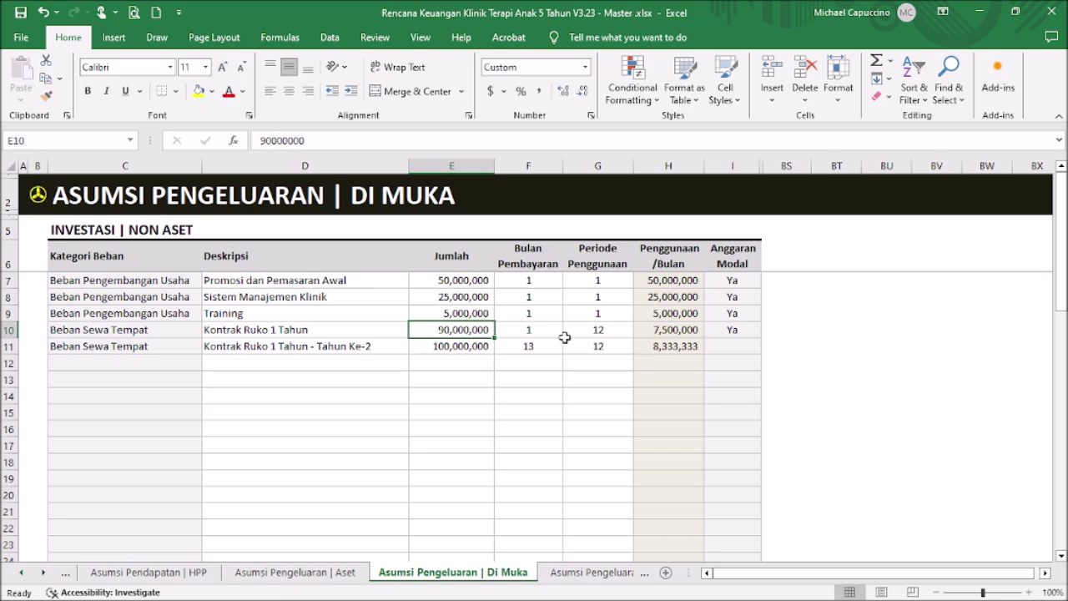
pyautogui.click(530, 332)
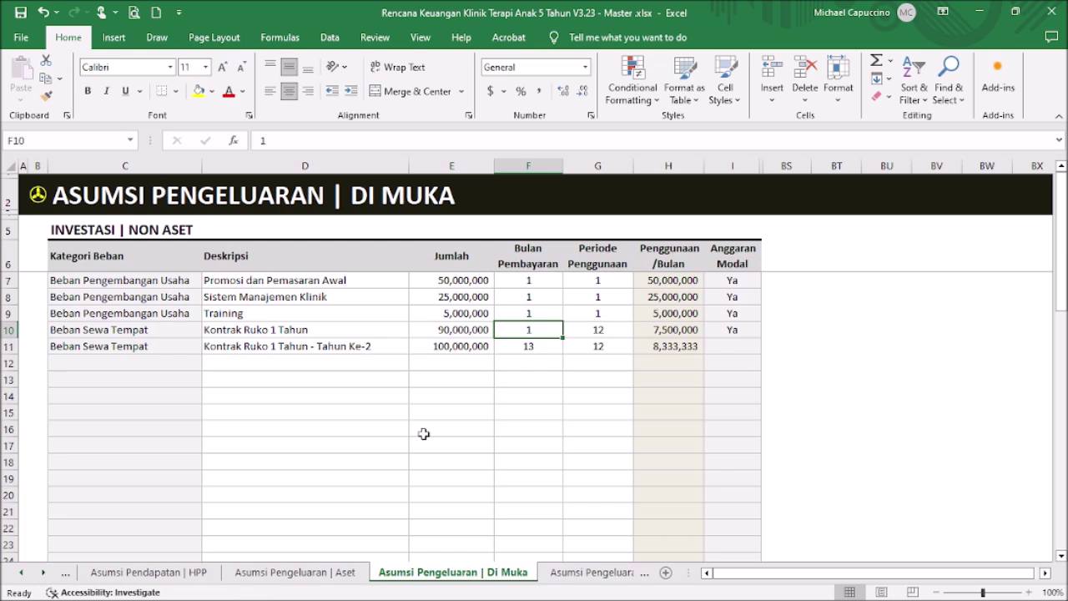
pyautogui.click(150, 334)
pyautogui.click(239, 334)
pyautogui.click(175, 332)
pyautogui.click(257, 334)
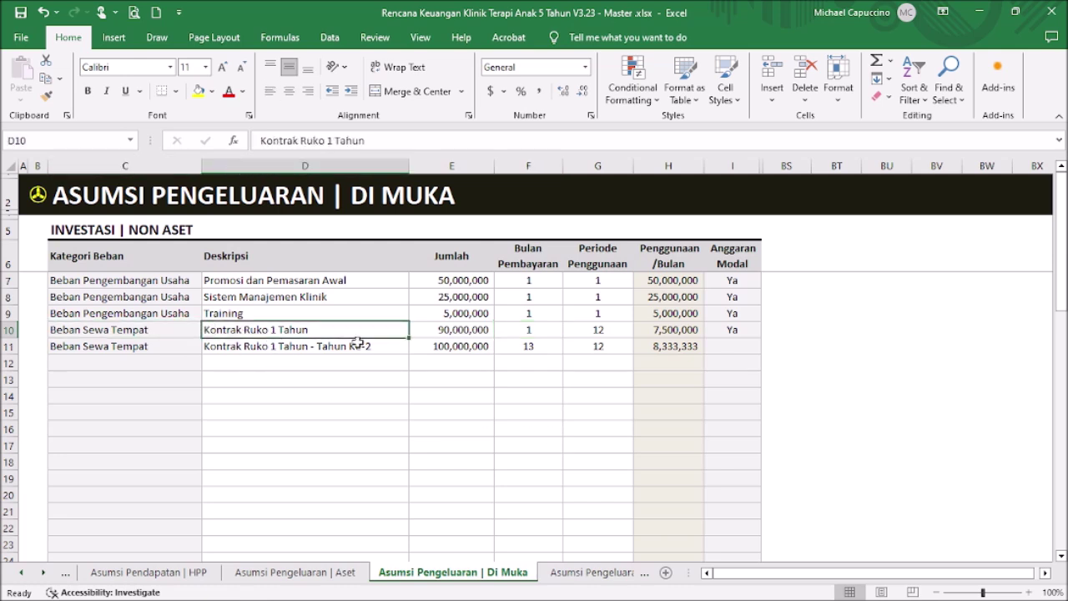
pyautogui.click(435, 331)
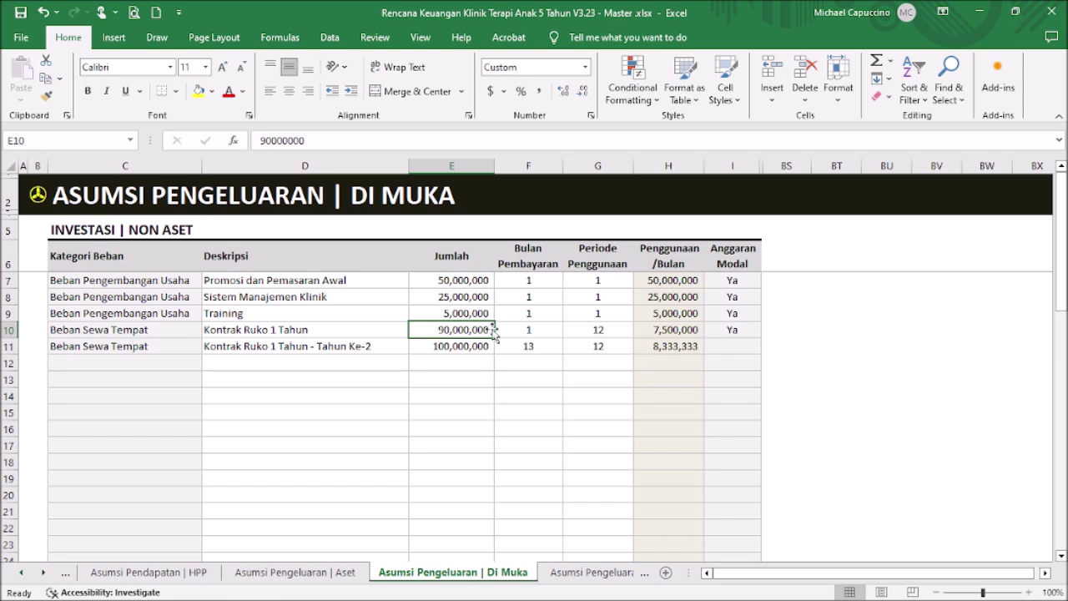
pyautogui.click(538, 333)
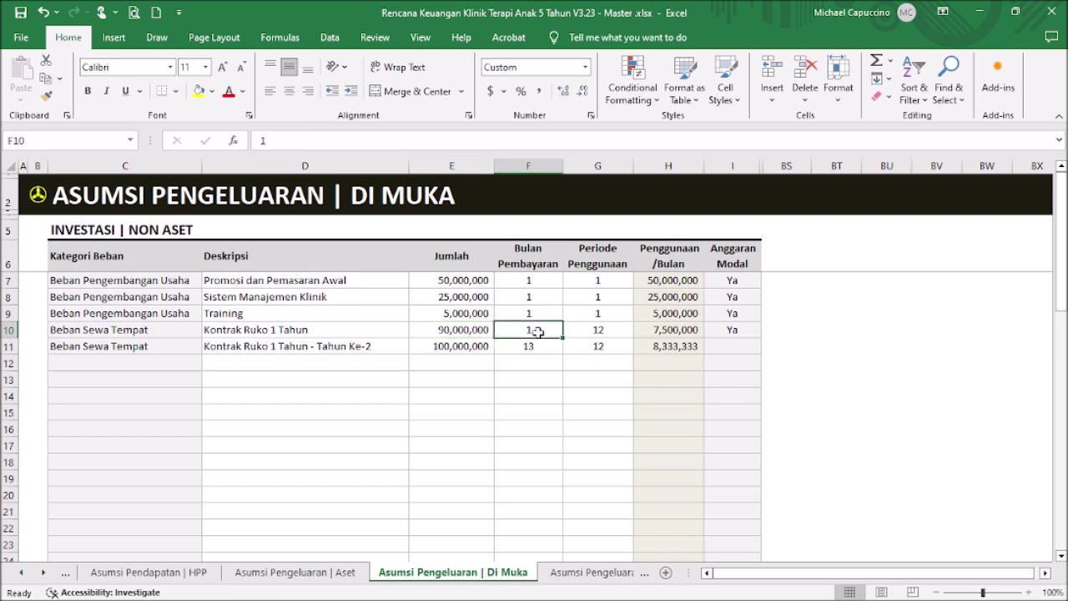
pyautogui.click(600, 329)
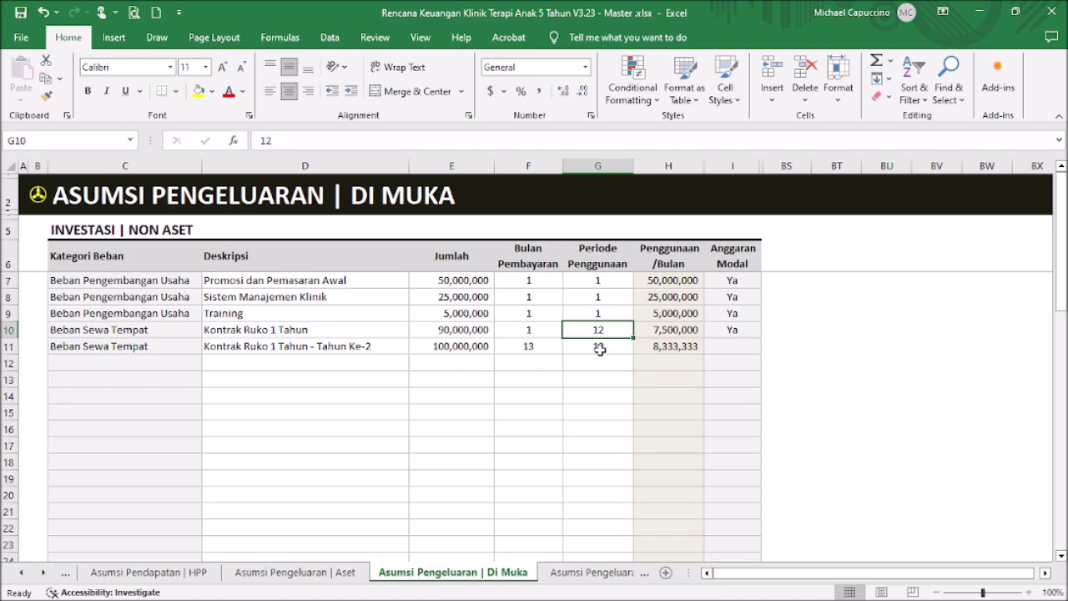
# - Check Beban Sewa Tempat for Bulan 1 and Bulan 2 in the monthly Laba Rugi projection, and return to Investasi | Non Aset
pyautogui.click(36, 197)
pyautogui.click(37, 196)
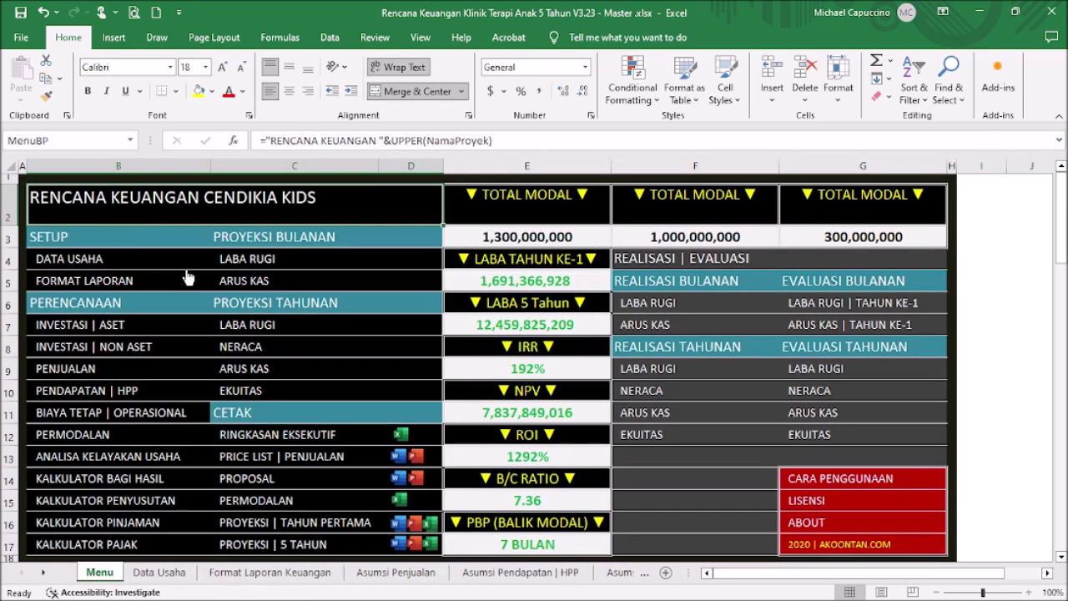
pyautogui.click(247, 265)
pyautogui.scroll(-9, 294, 259)
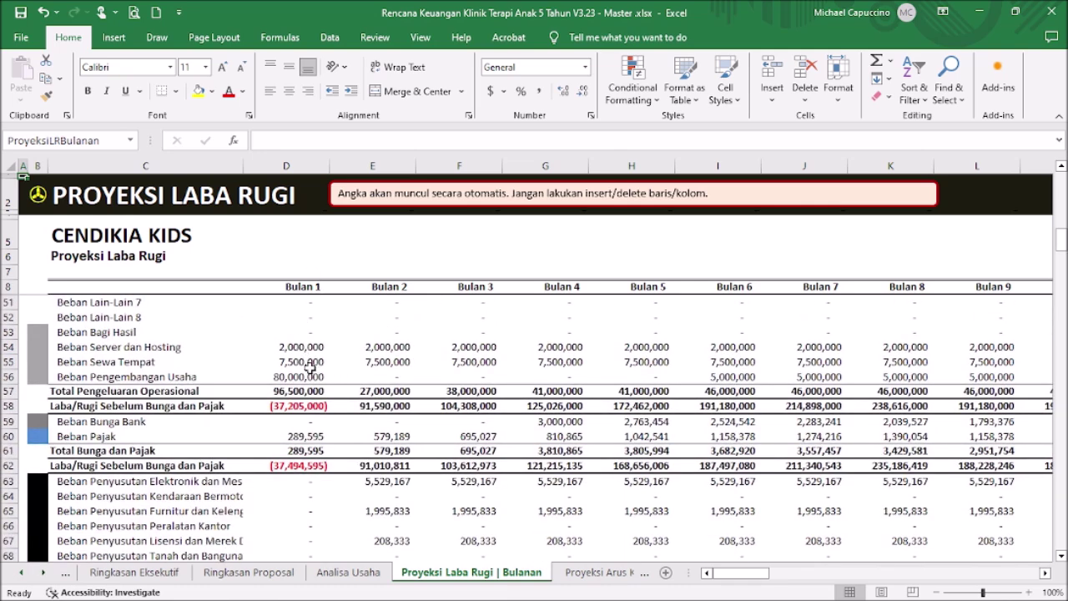
pyautogui.click(308, 365)
pyautogui.click(379, 365)
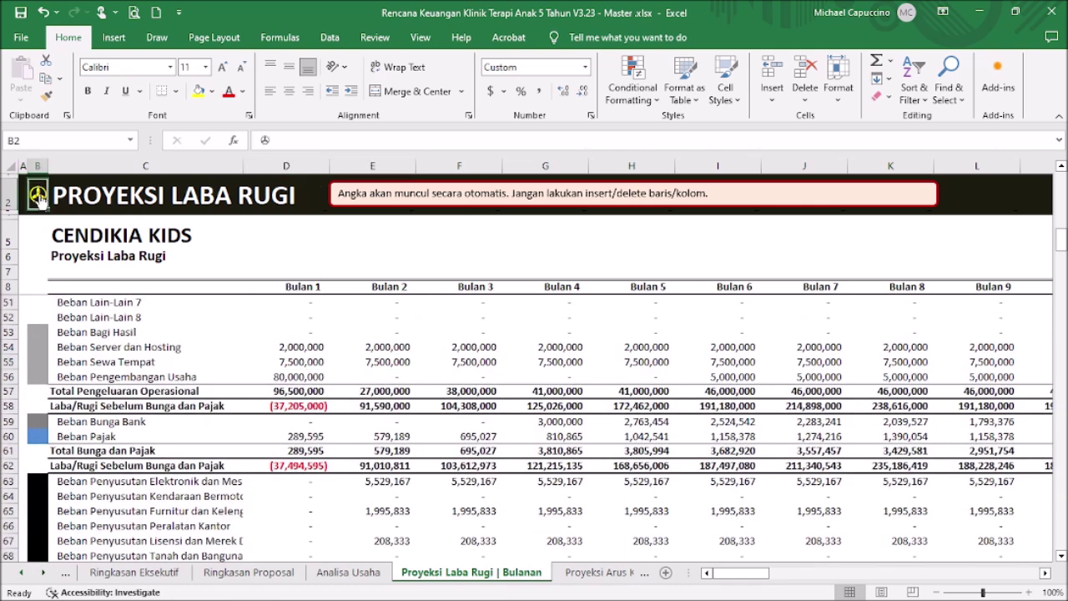
pyautogui.click(39, 196)
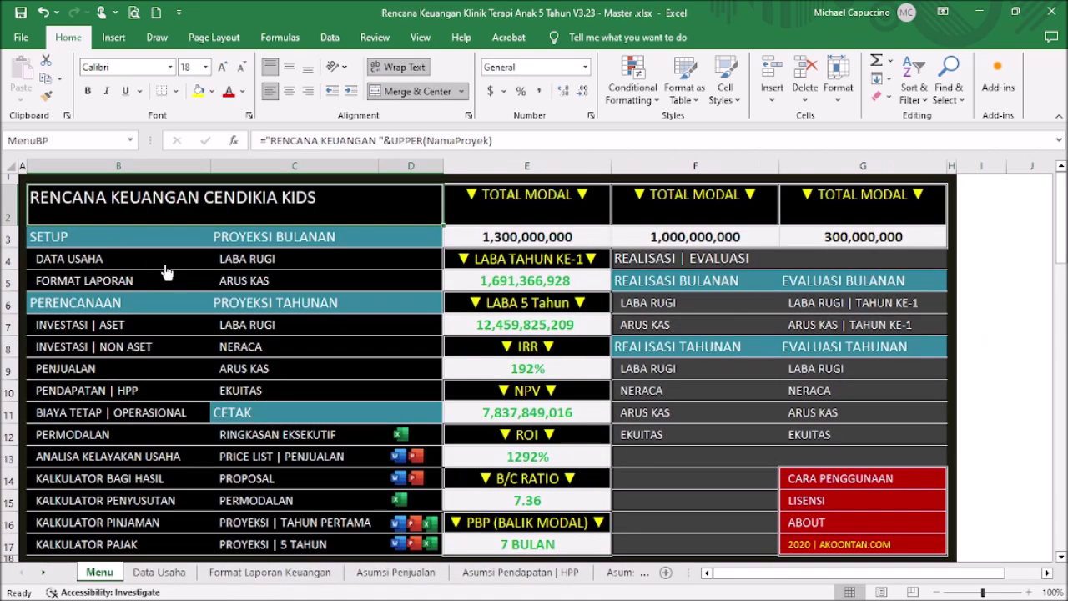
pyautogui.click(98, 351)
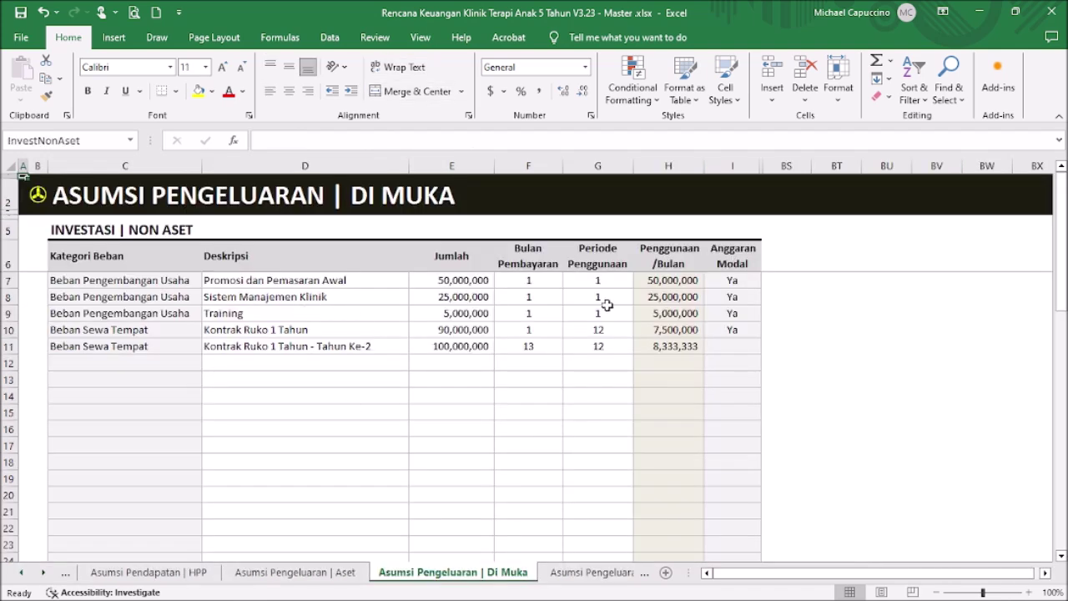
# - Compare the payment month and usage period of Kontrak Ruko 1 Tahun with those of Promosi dan Pemasaran Awal
pyautogui.click(534, 331)
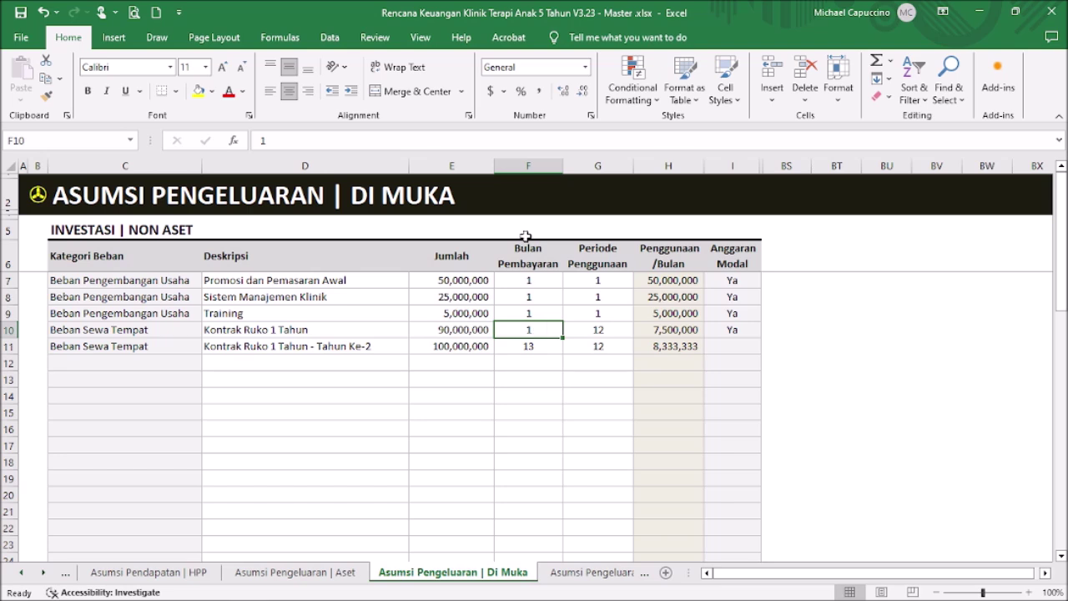
pyautogui.click(606, 333)
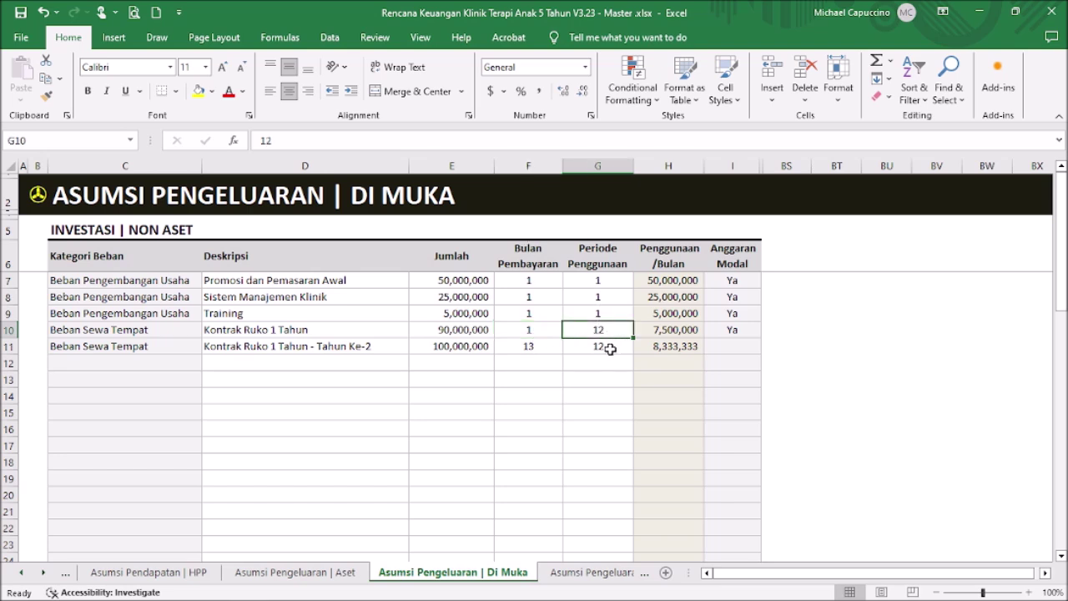
pyautogui.click(547, 280)
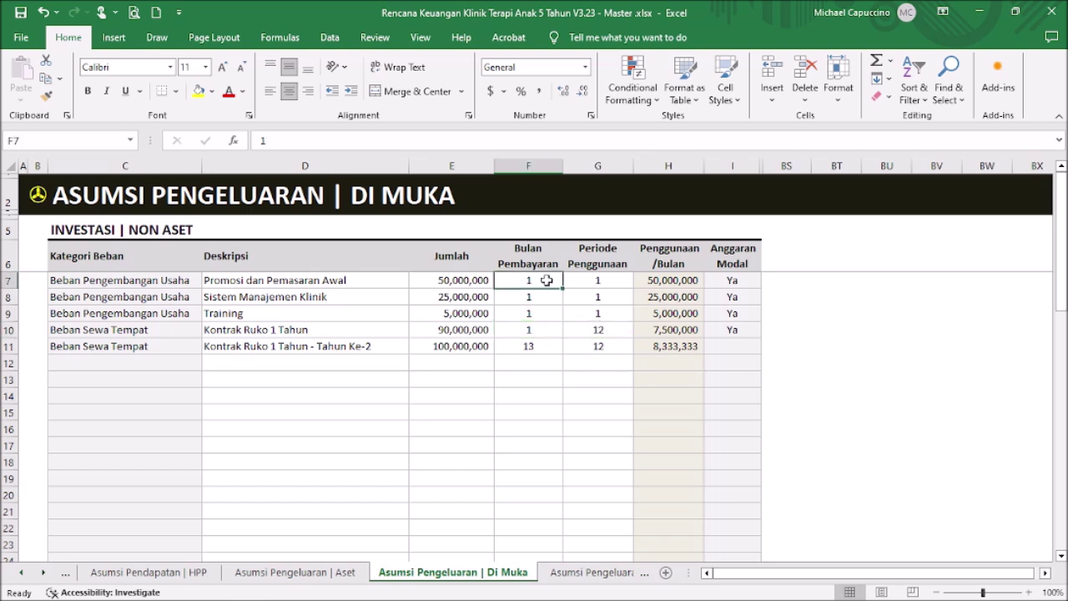
pyautogui.click(598, 280)
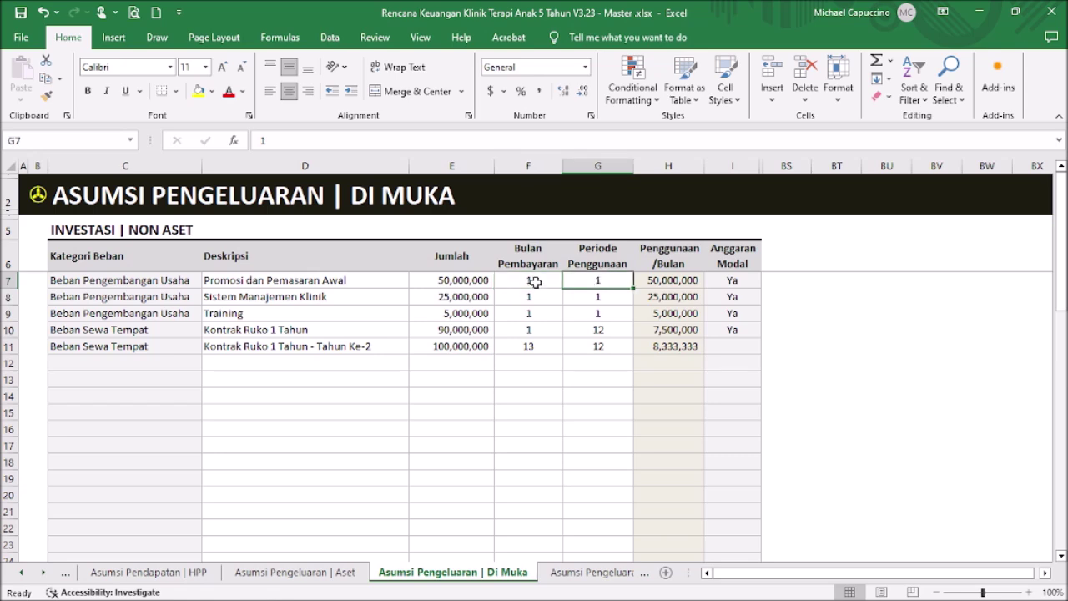
# - Review the operating expense rows in the monthly Laba Rugi projection, and return to Investasi | Non Aset
pyautogui.click(37, 195)
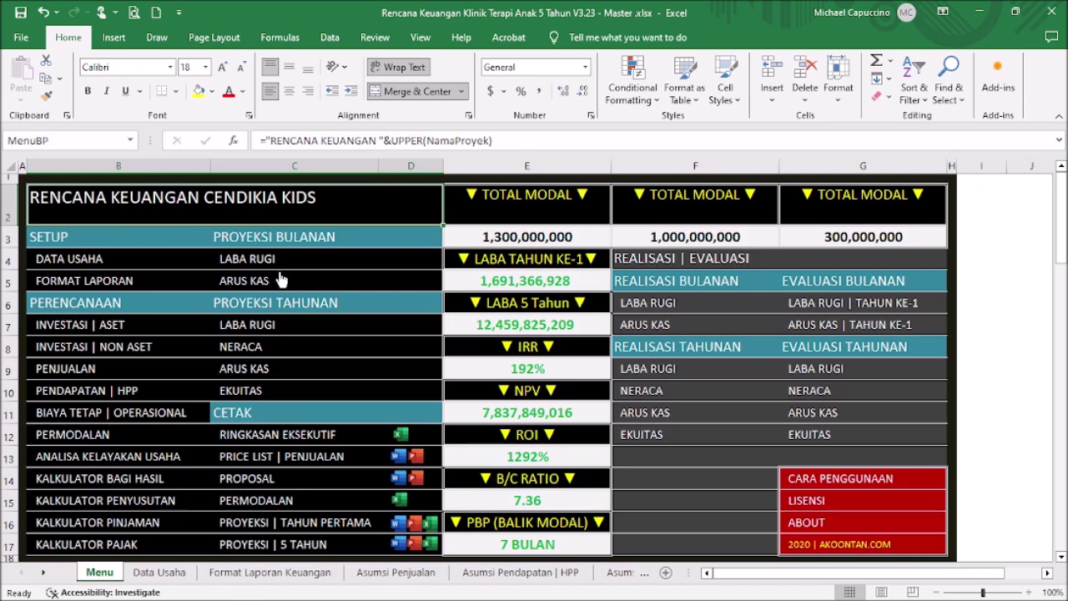
pyautogui.click(255, 258)
pyautogui.scroll(7, 363, 305)
pyautogui.scroll(-5, 362, 315)
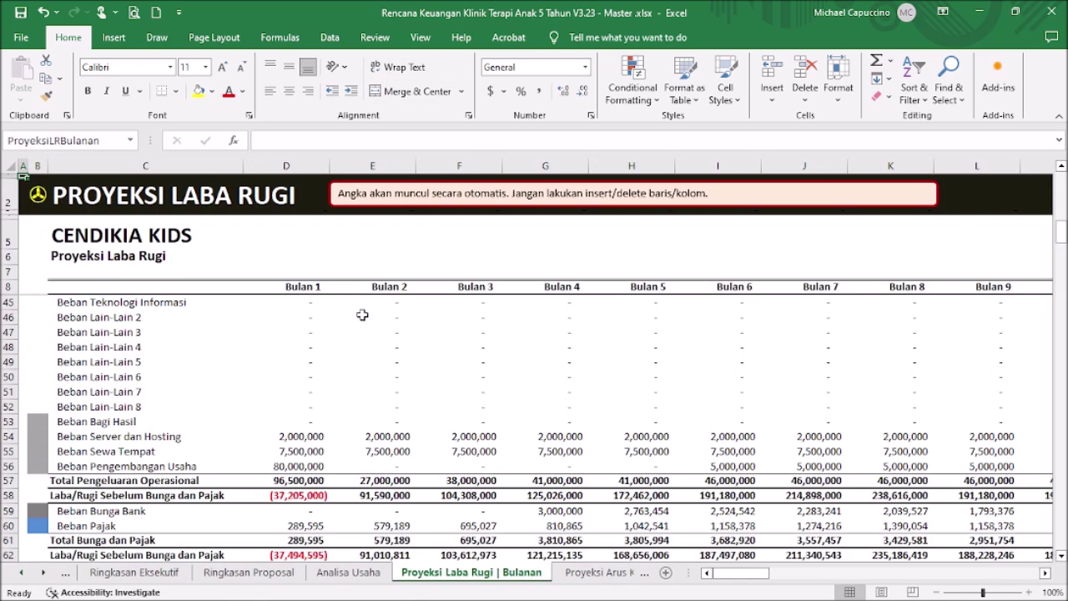
pyautogui.click(38, 199)
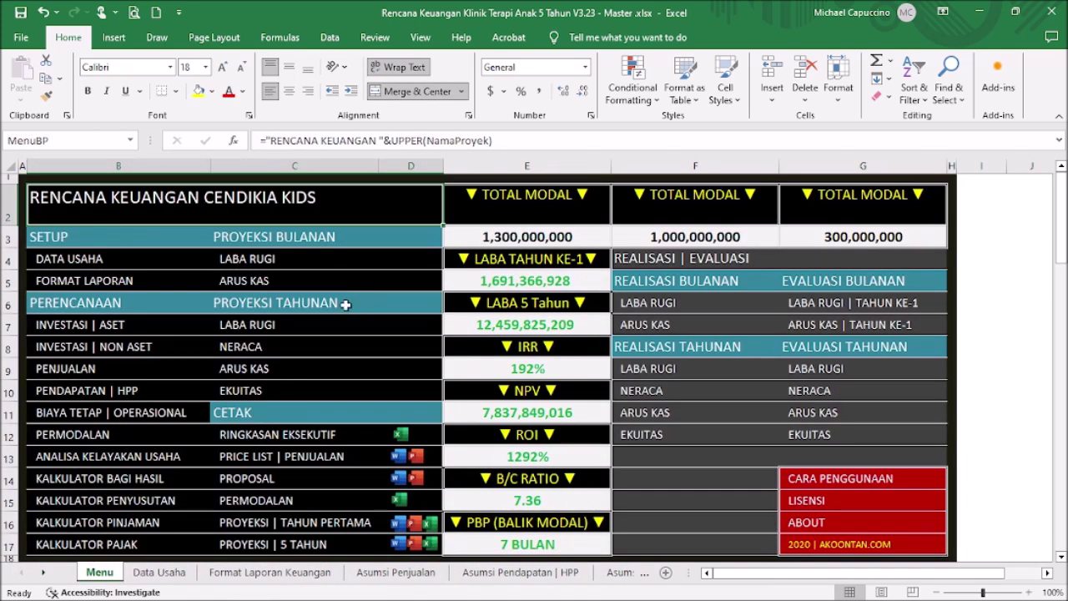
pyautogui.click(136, 348)
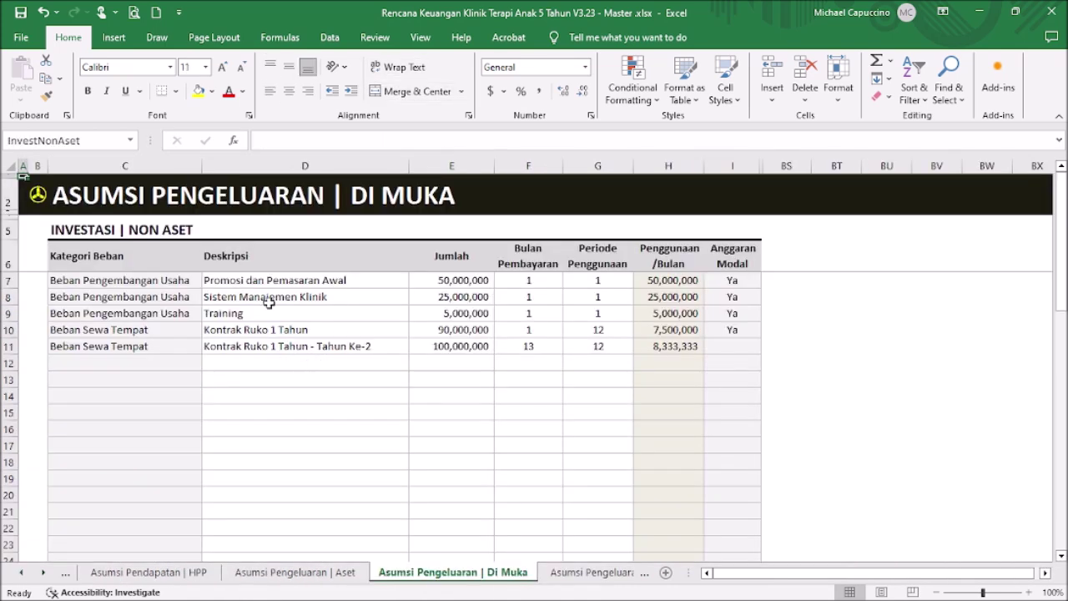
# - Inspect the Bulan 1 amount of Beban Pengembangan Usaha in the monthly Laba Rugi projection
pyautogui.click(38, 195)
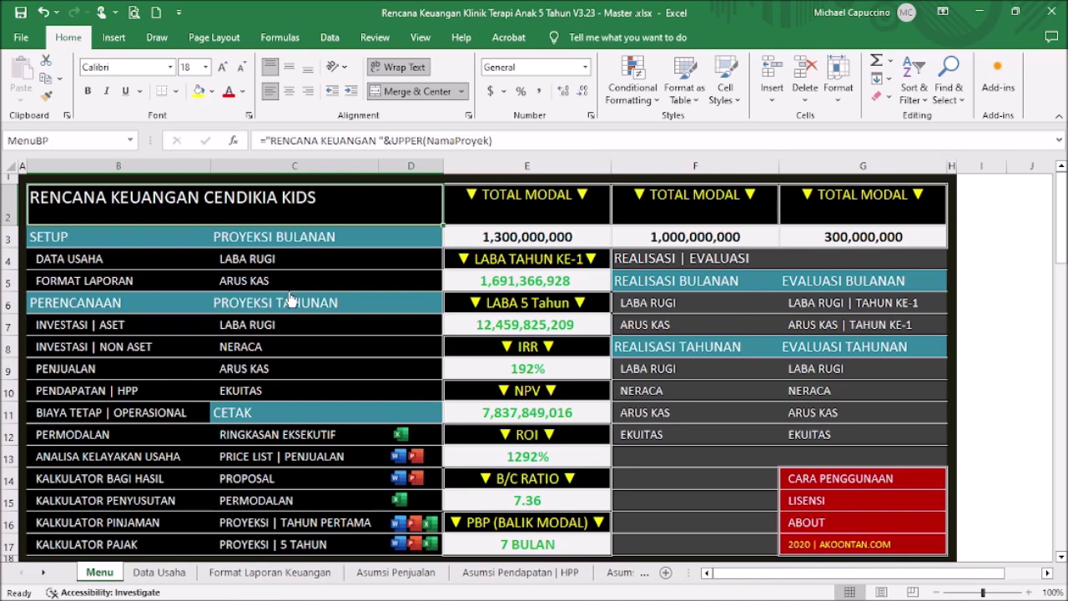
pyautogui.click(270, 270)
pyautogui.scroll(-1, 384, 358)
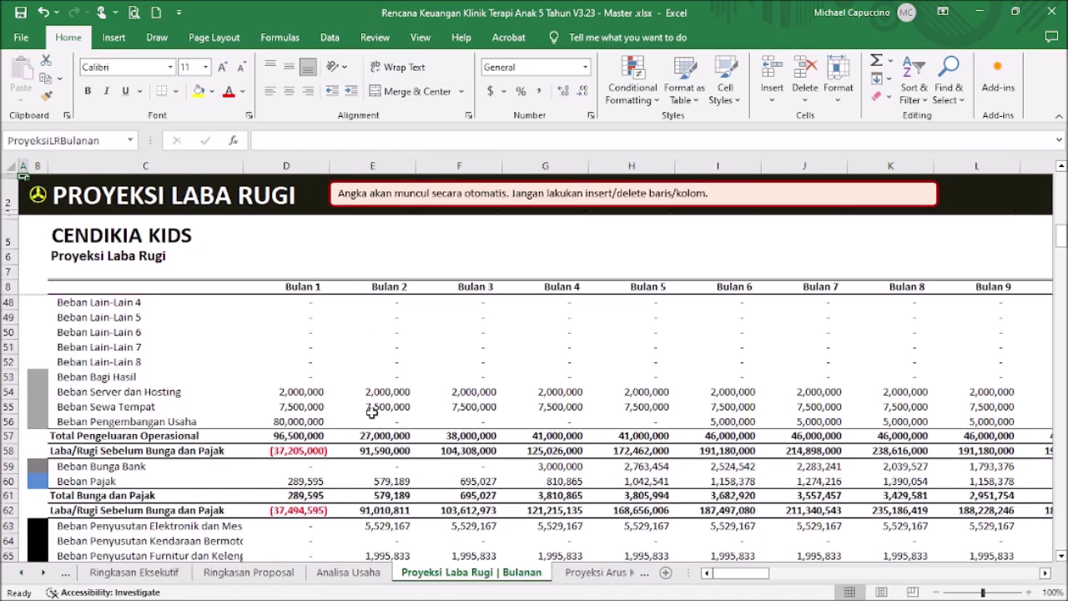
pyautogui.click(321, 420)
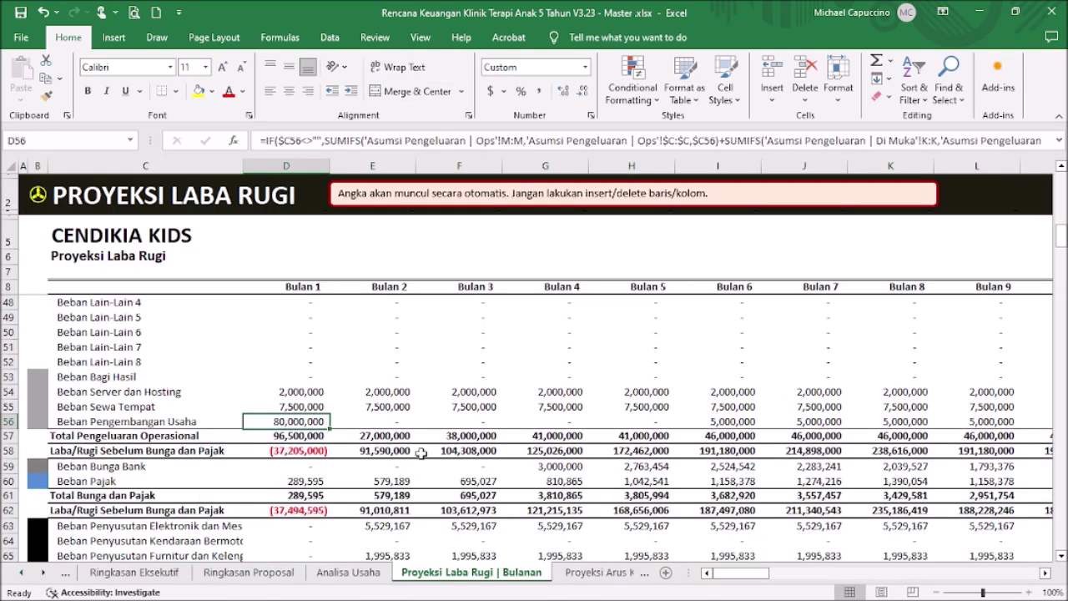
# - Check Pengeluaran dibayar di Muka for Bulan 1 in the monthly Arus Kas projection, and reopen Investasi | Non Aset
pyautogui.click(34, 206)
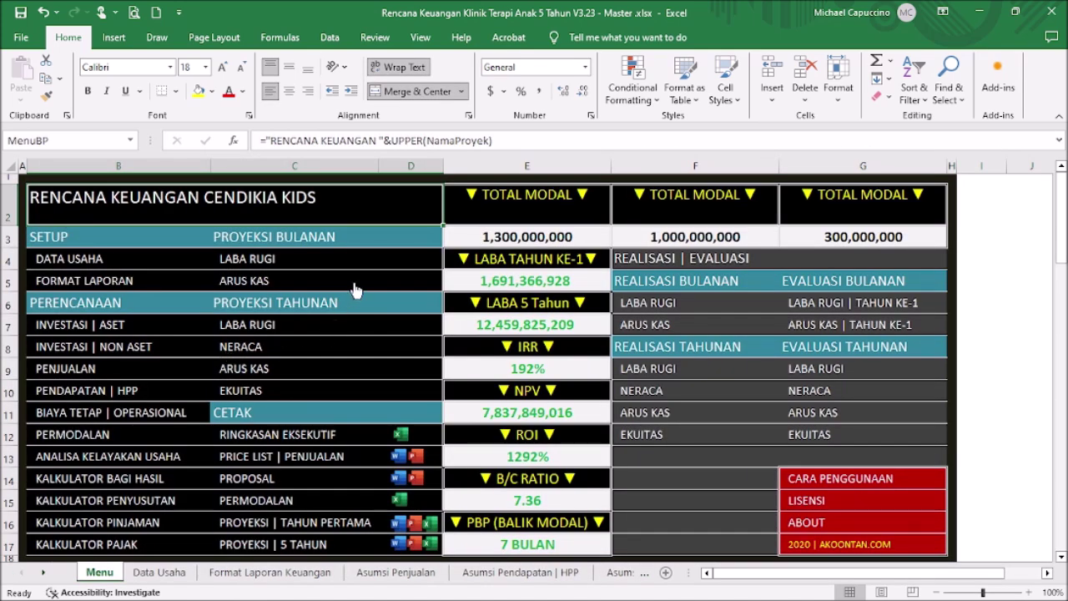
pyautogui.click(224, 281)
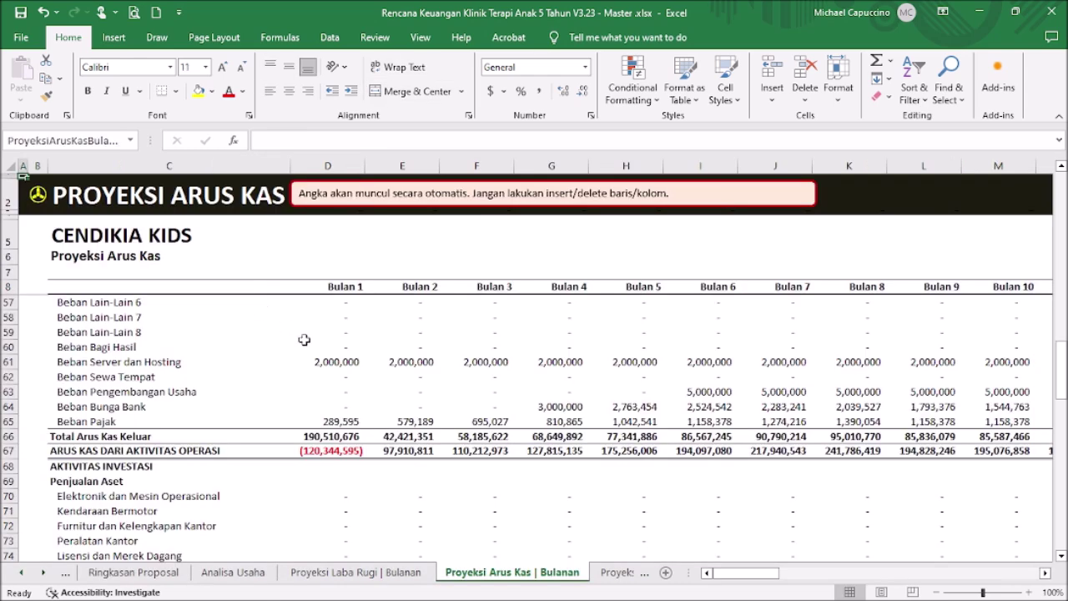
pyautogui.scroll(9, 335, 381)
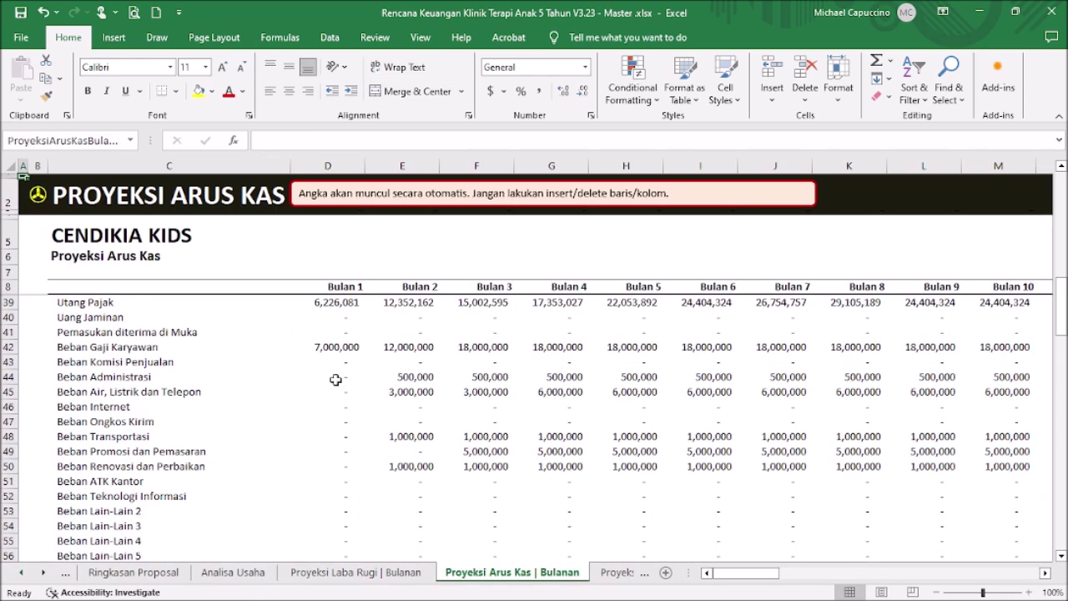
pyautogui.click(350, 392)
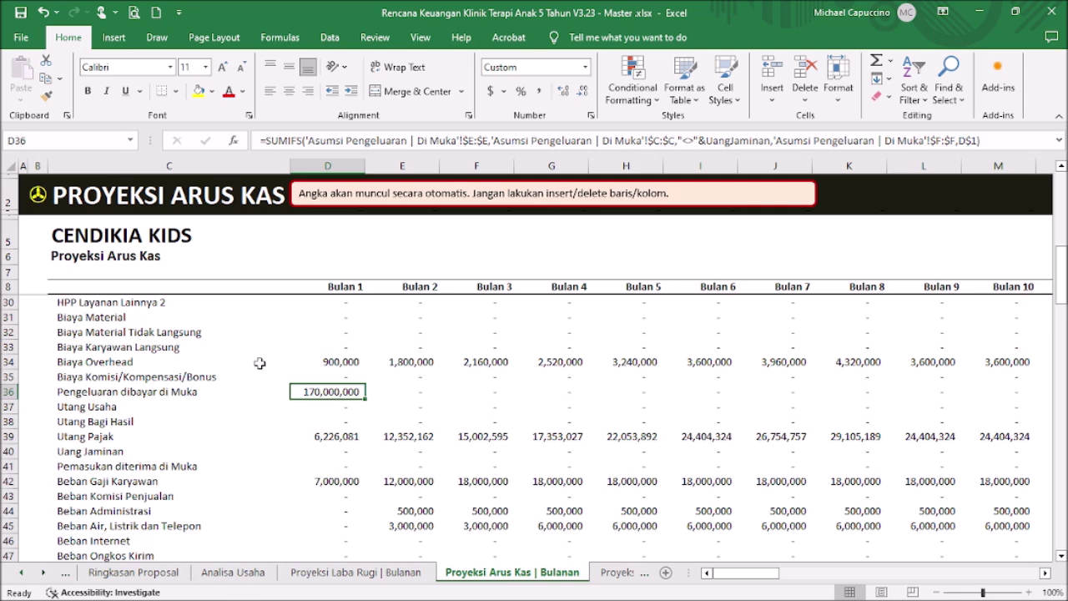
pyautogui.click(35, 204)
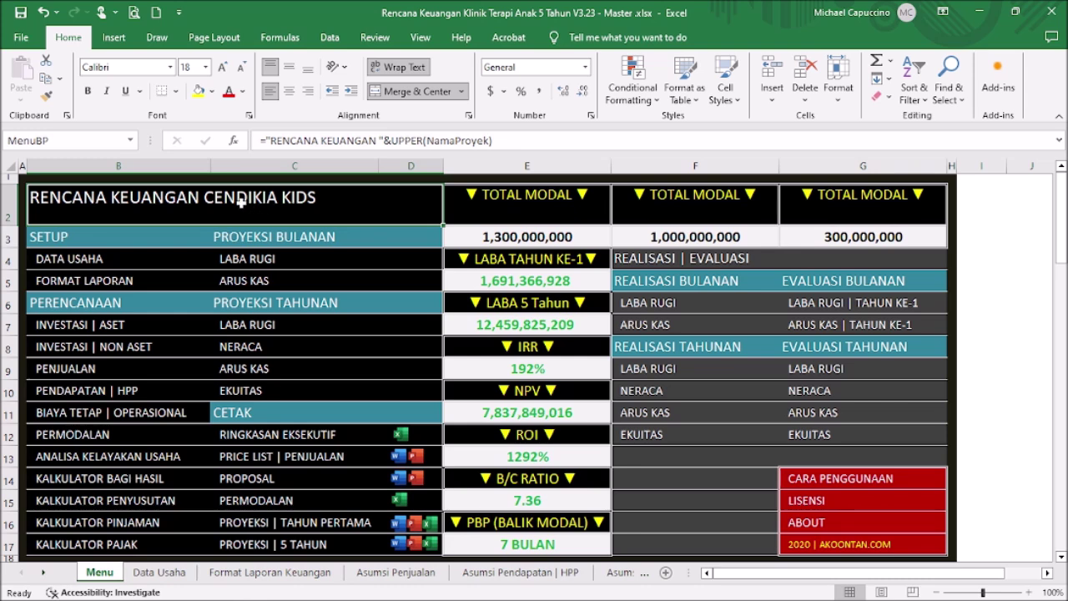
pyautogui.click(119, 343)
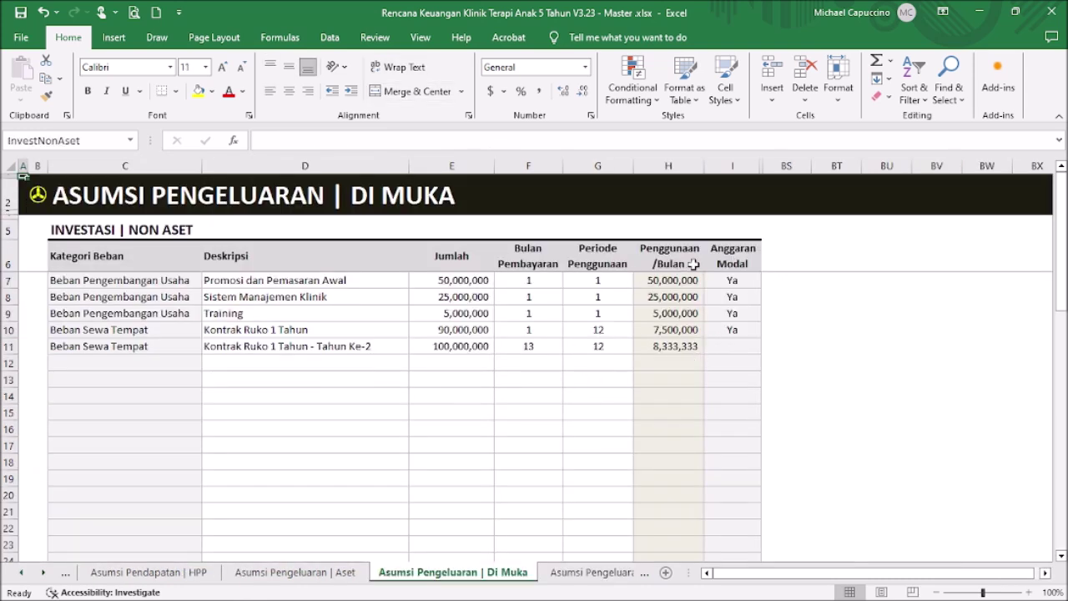
# - Review the Anggaran Modal settings of the non-asset items, including the choices for the Kontrak Ruko 1 Tahun - Tahun Ke-2 row
pyautogui.click(726, 279)
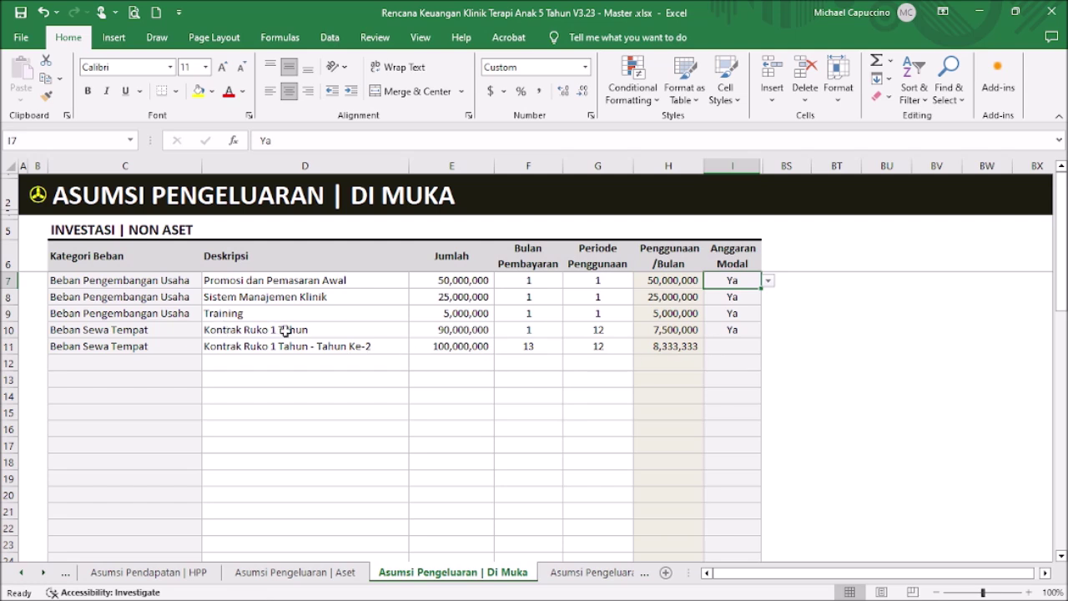
pyautogui.click(748, 330)
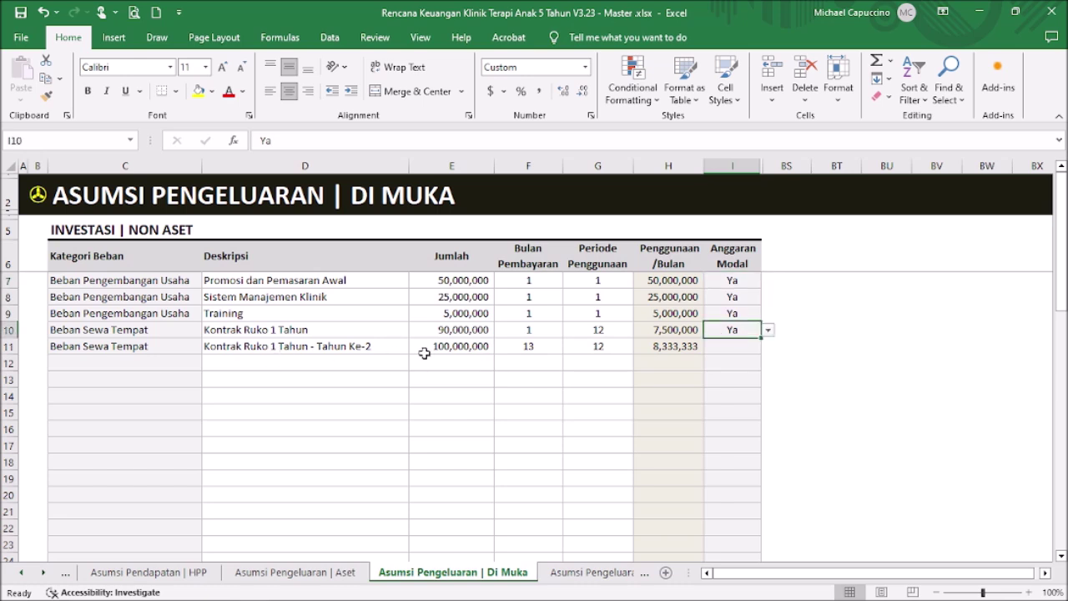
pyautogui.click(453, 349)
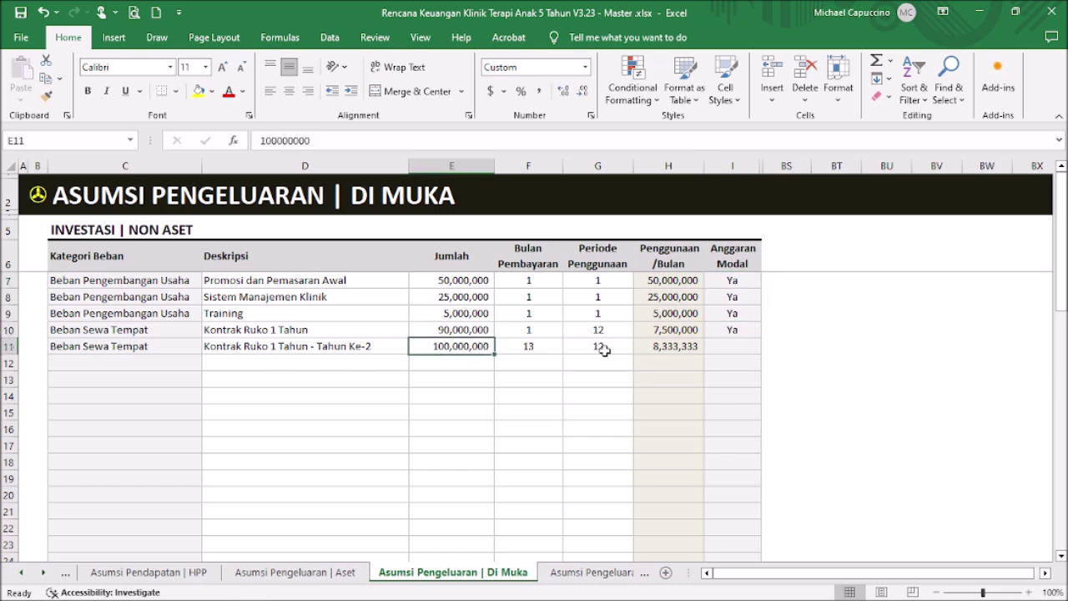
pyautogui.click(741, 345)
pyautogui.click(767, 346)
pyautogui.click(768, 346)
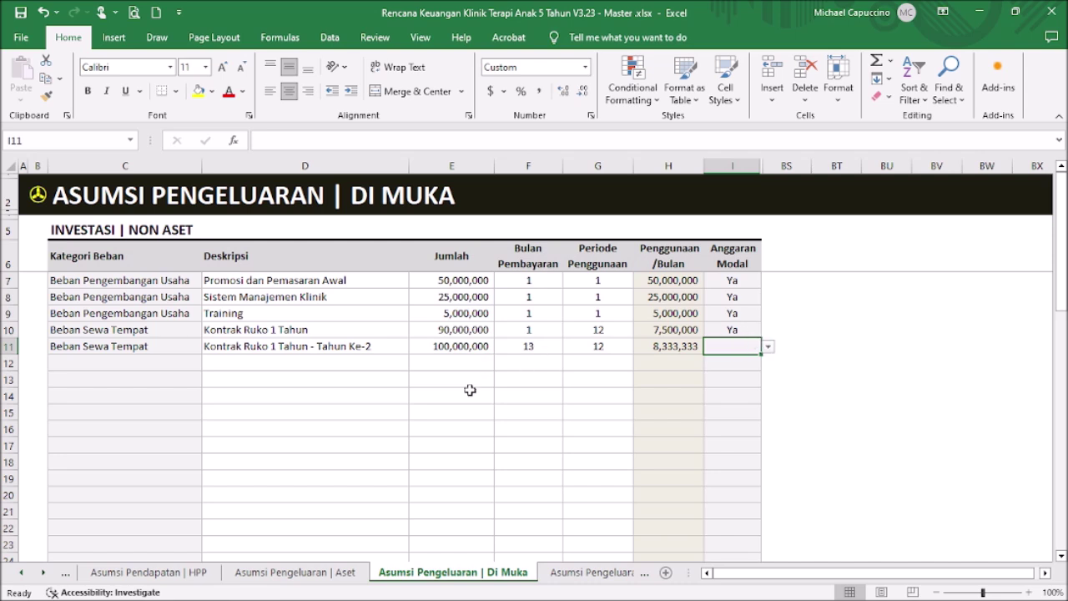
# - Review the Kategori Beban of Promosi dan Pemasaran Awal and the category choices for Kontrak Ruko 1 Tahun
pyautogui.click(182, 283)
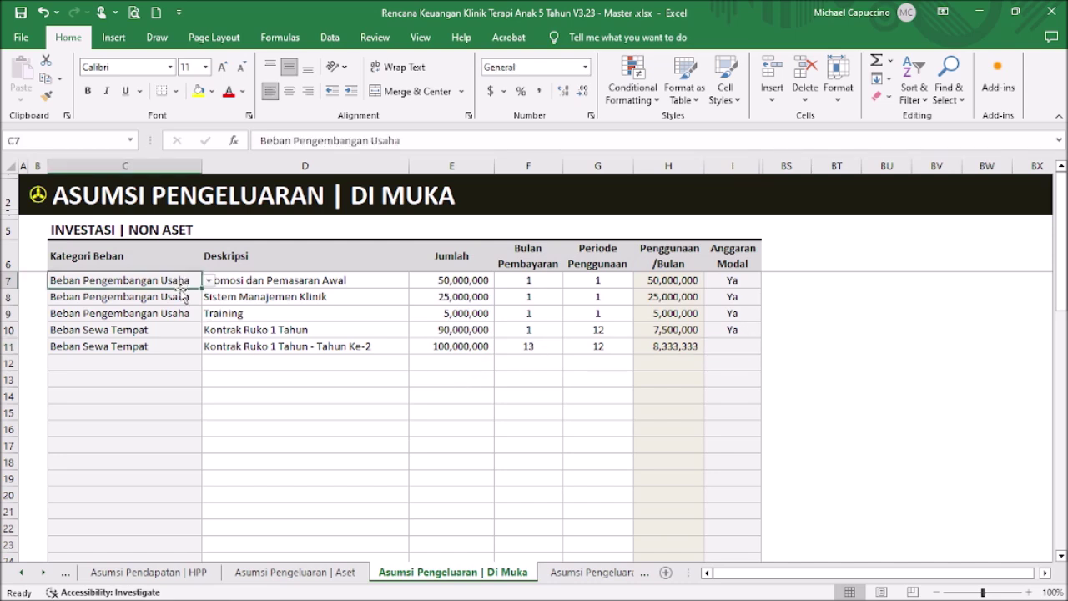
pyautogui.click(179, 327)
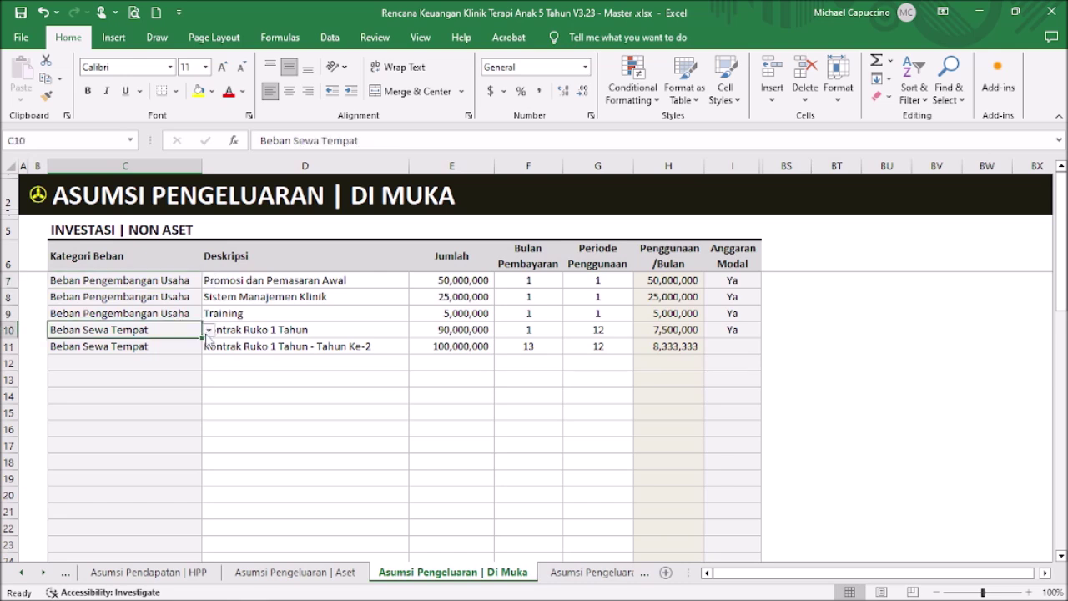
pyautogui.click(208, 330)
pyautogui.click(208, 332)
# - Check the Investasi | Non Aset capital requirement in the Permodalan plan, and return to the main menu
pyautogui.click(37, 197)
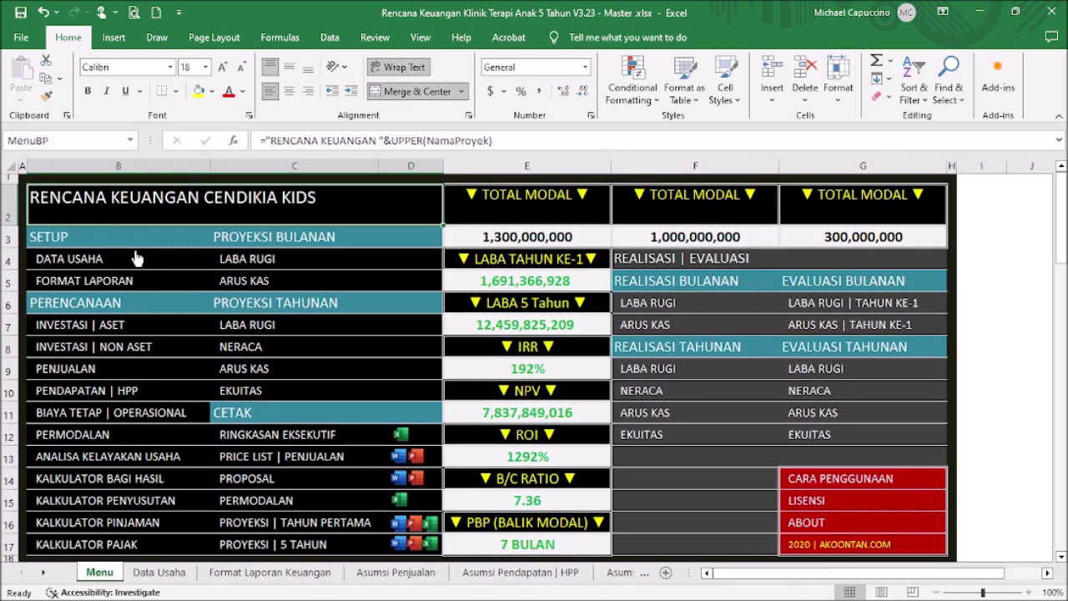
pyautogui.click(127, 435)
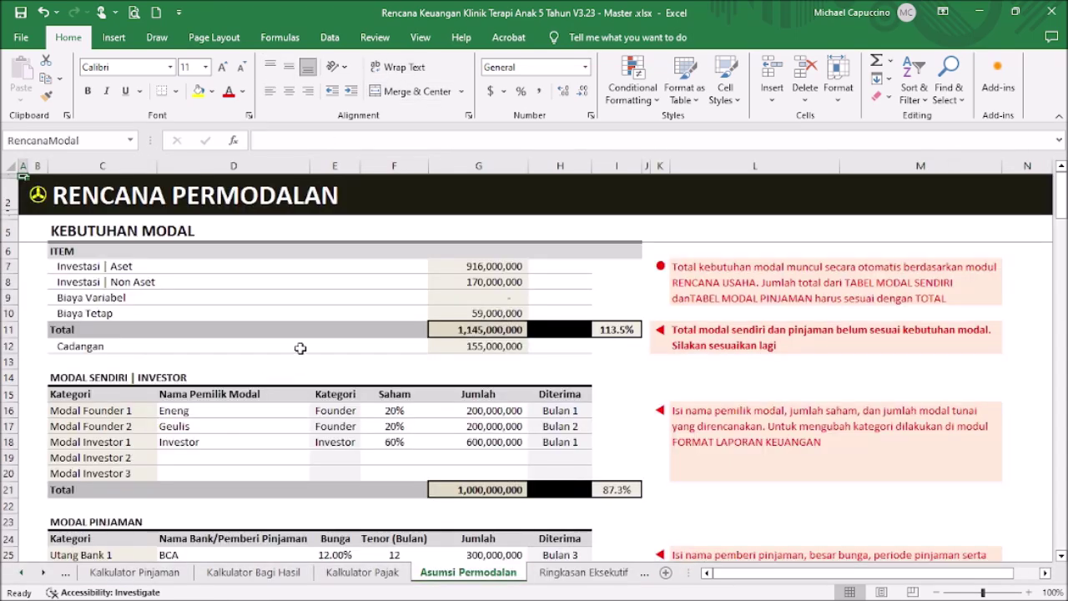
pyautogui.click(496, 281)
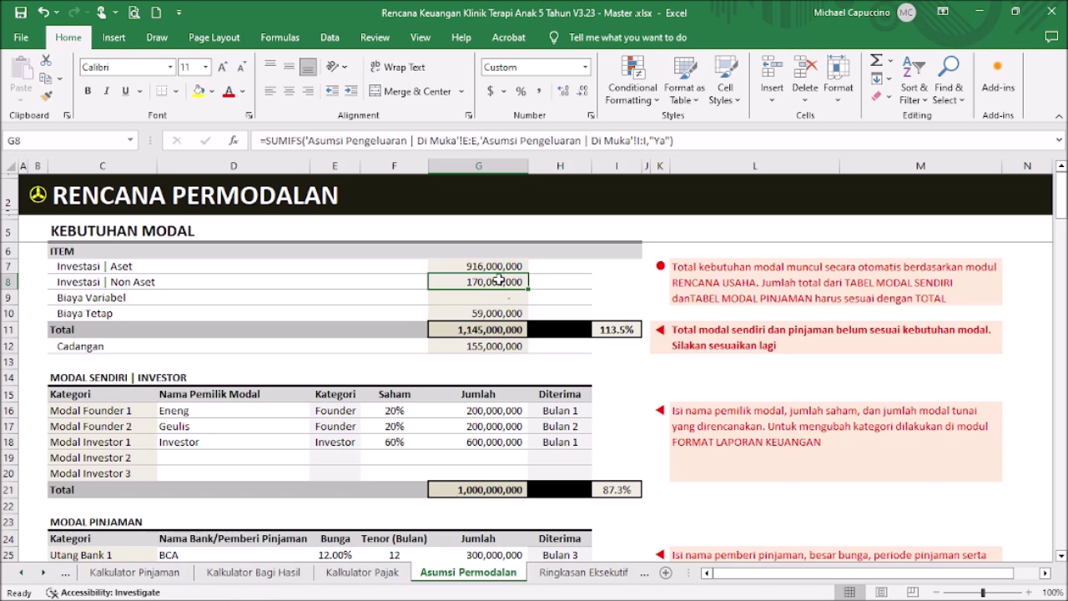
pyautogui.click(36, 197)
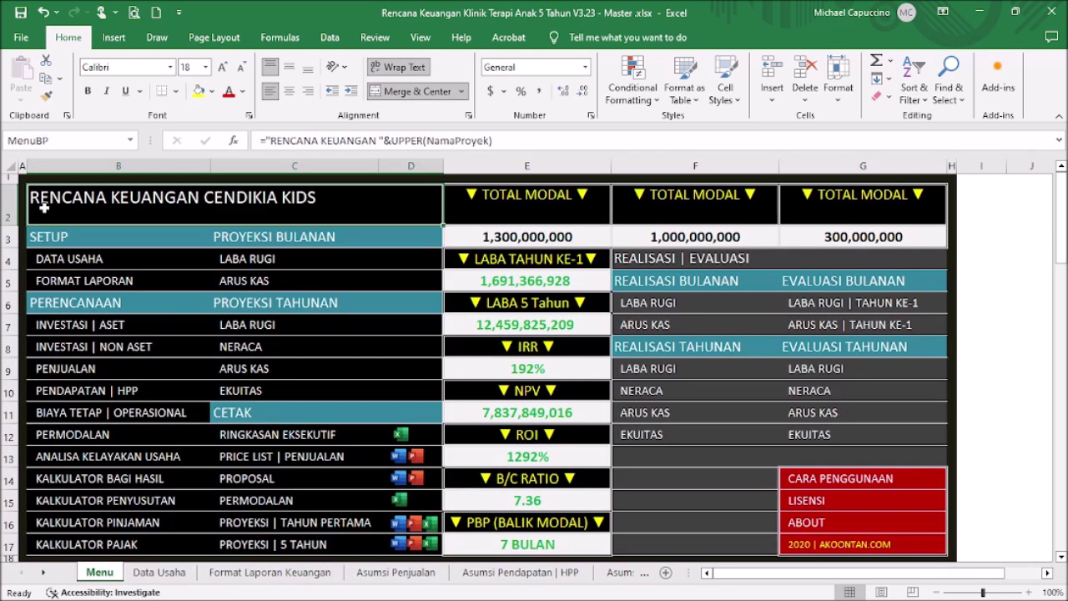
# - Open the Penjualan assumptions, look over the therapist list, and return to the main menu
pyautogui.click(74, 370)
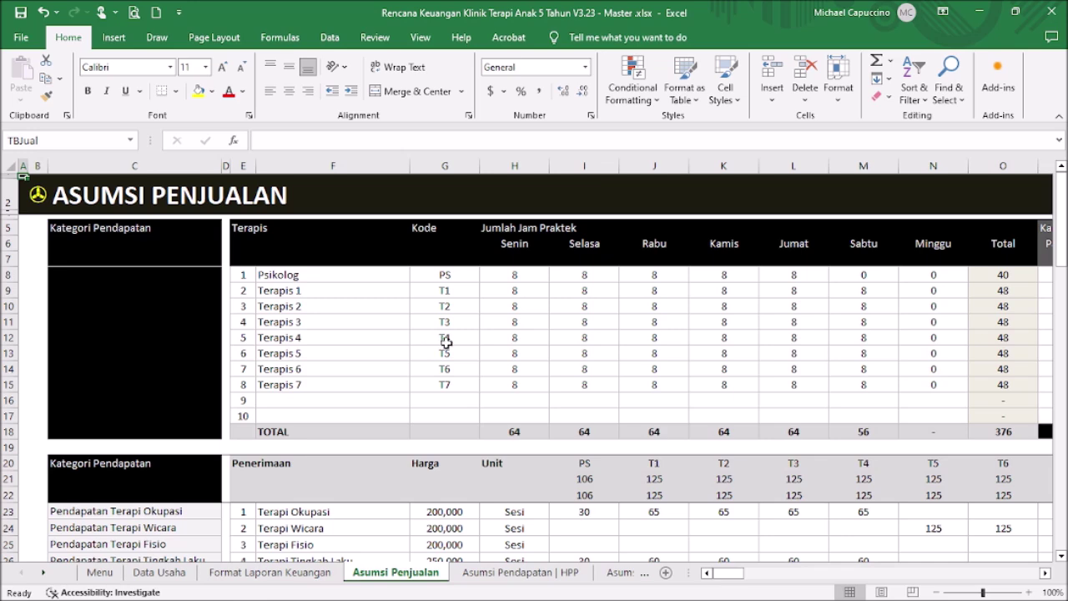
pyautogui.click(401, 342)
pyautogui.scroll(-2, 403, 342)
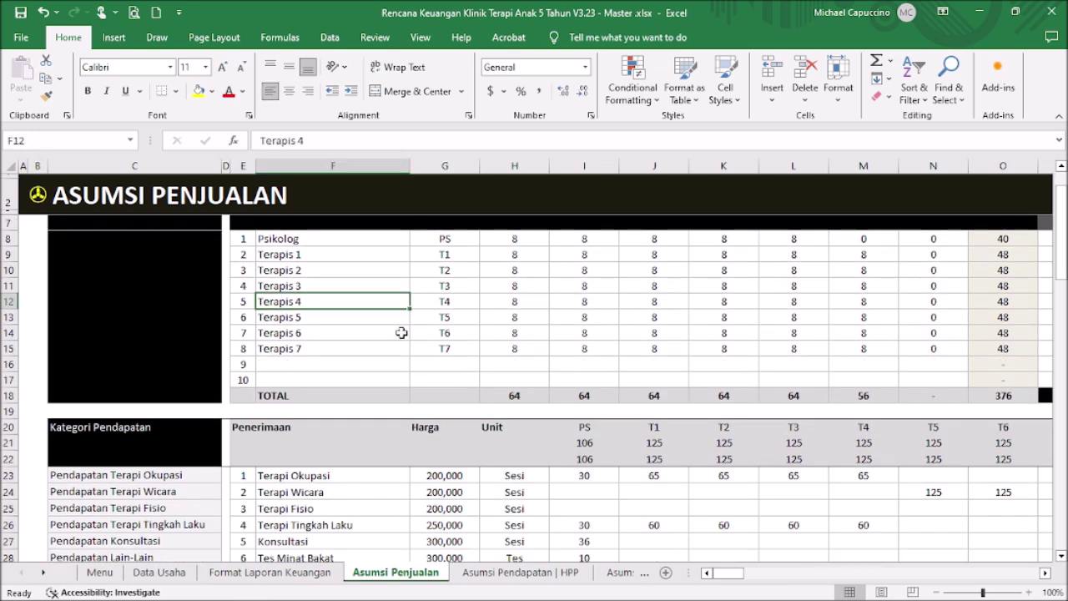
pyautogui.click(85, 209)
pyautogui.click(84, 209)
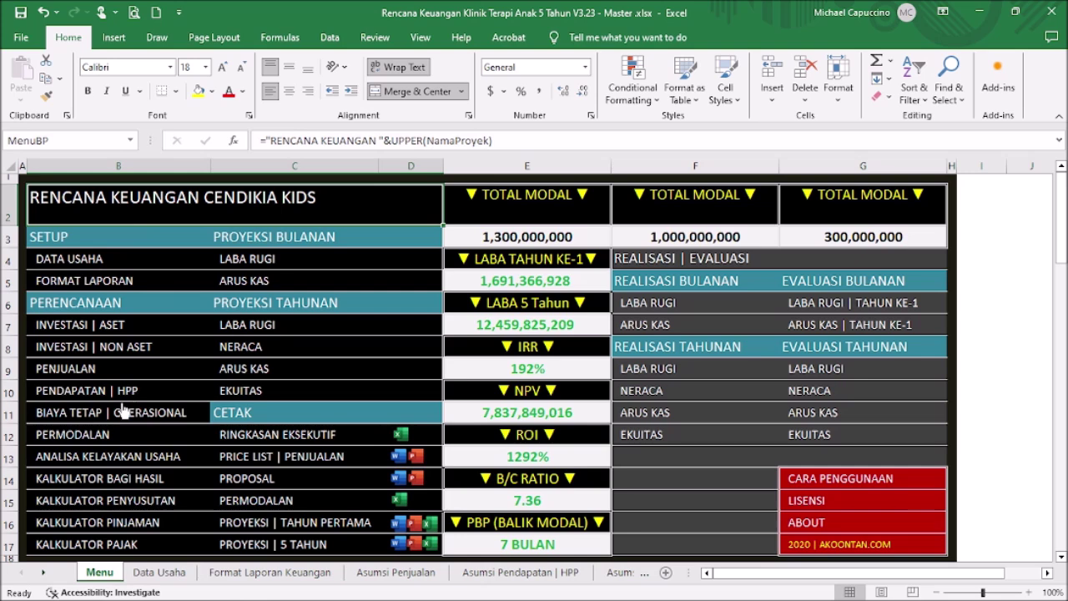
# - Reopen the Penjualan assumptions and examine the therapists' weekly practice hours and the therapy service prices and sessions
pyautogui.click(78, 374)
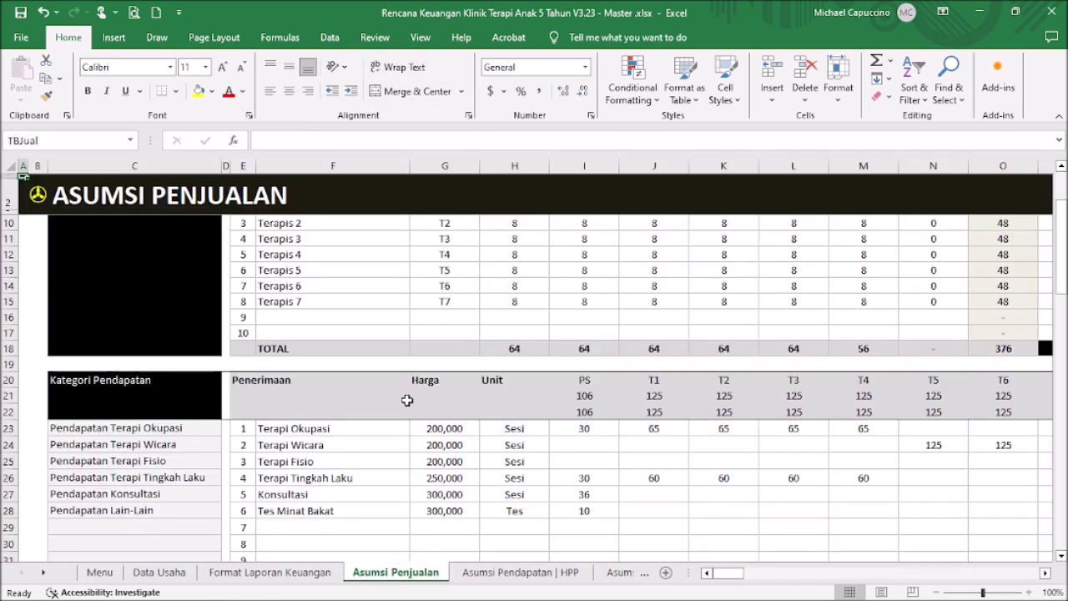
pyautogui.scroll(2, 534, 390)
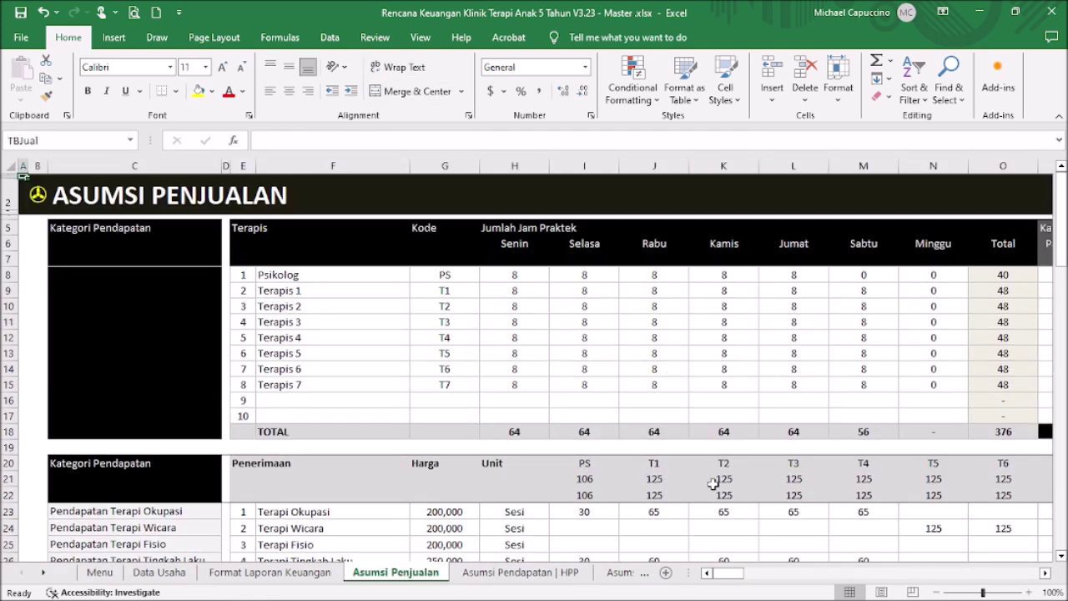
pyautogui.moveTo(737, 574); pyautogui.dragTo(693, 574)
pyautogui.scroll(-3, 508, 349)
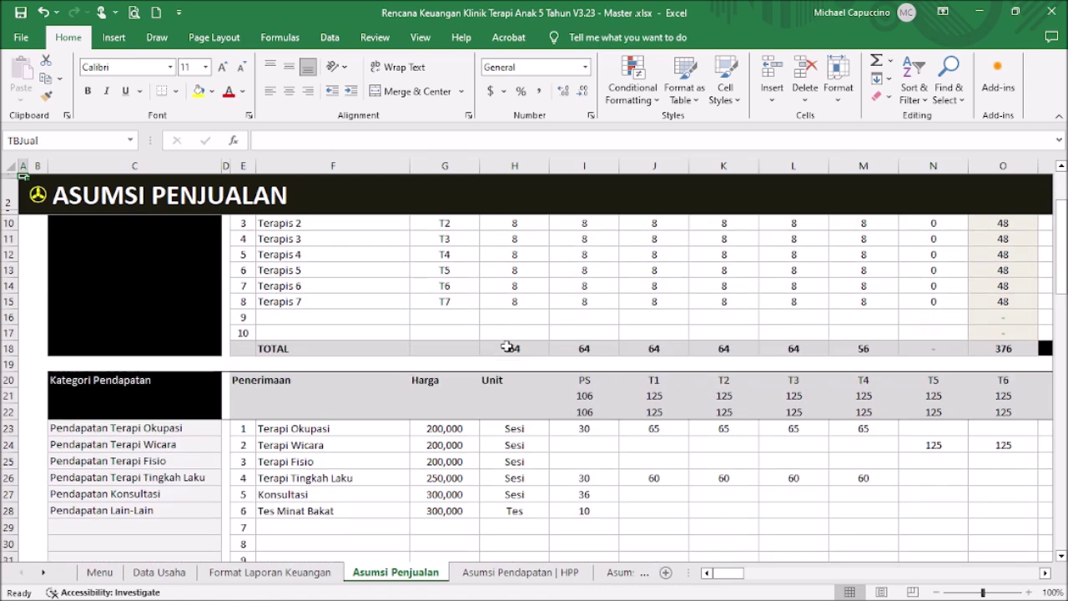
pyautogui.scroll(3, 507, 343)
pyautogui.scroll(-1, 426, 303)
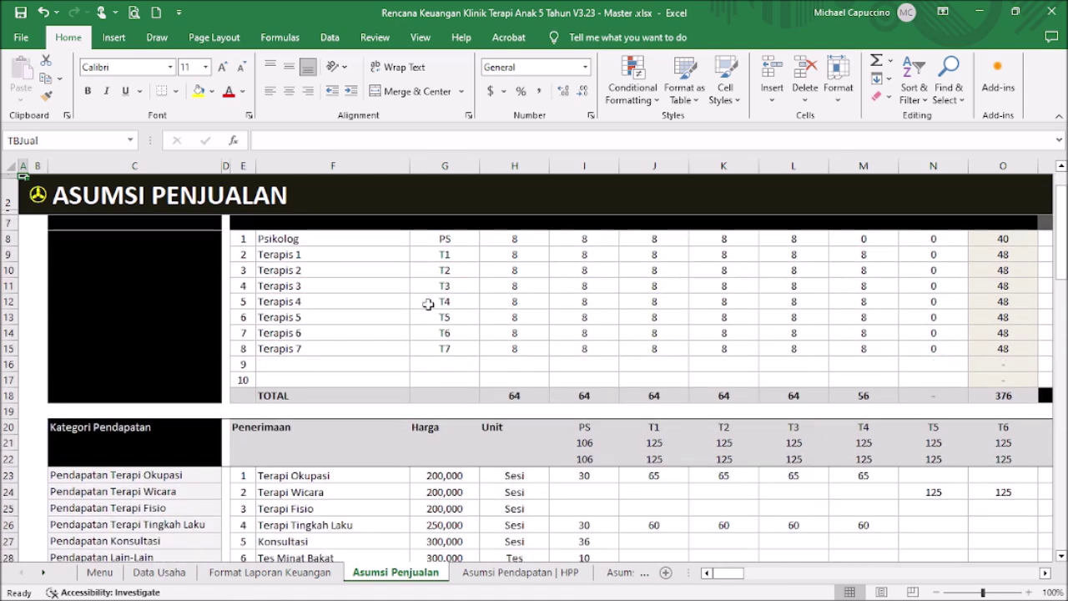
pyautogui.scroll(1, 429, 303)
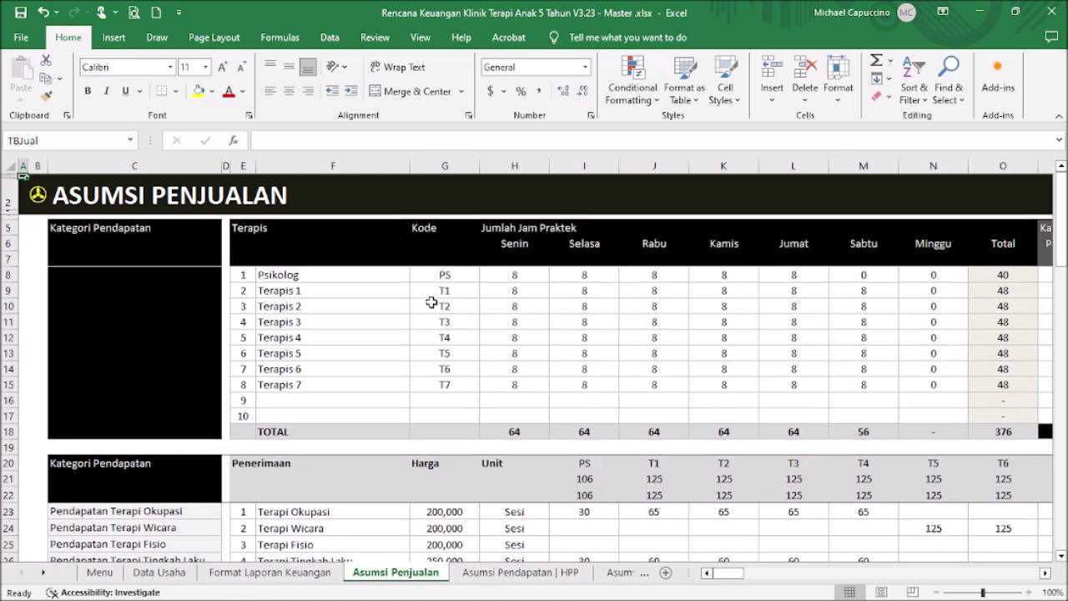
# - Look over the Penerimaan service list and the Kategori Biaya Variabel table, returning to the Terapis table
pyautogui.scroll(-5, 431, 302)
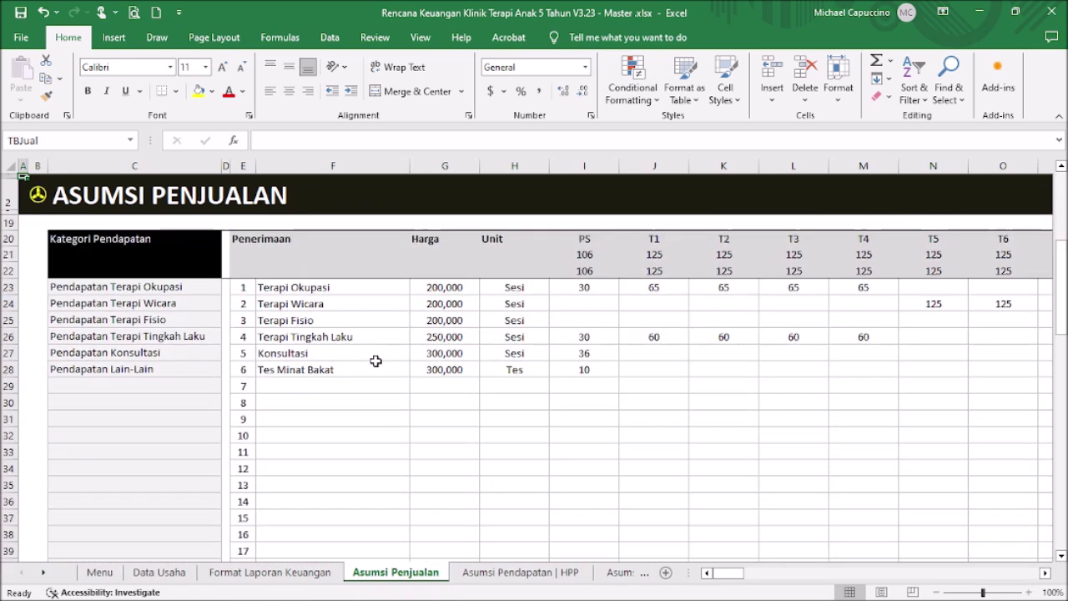
pyautogui.scroll(-12, 376, 361)
pyautogui.scroll(-2, 391, 353)
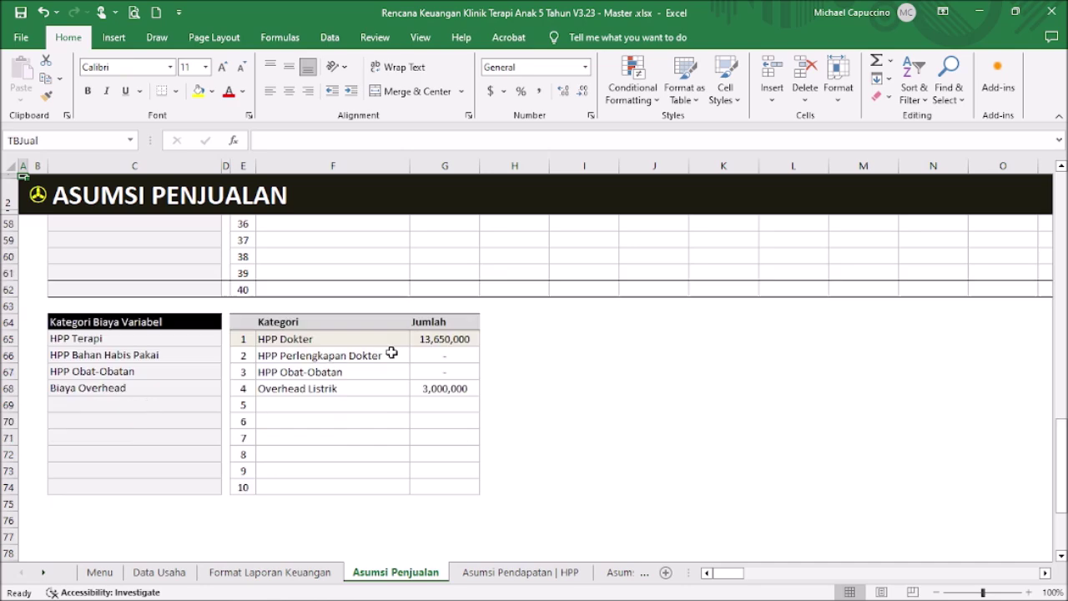
pyautogui.scroll(15, 377, 351)
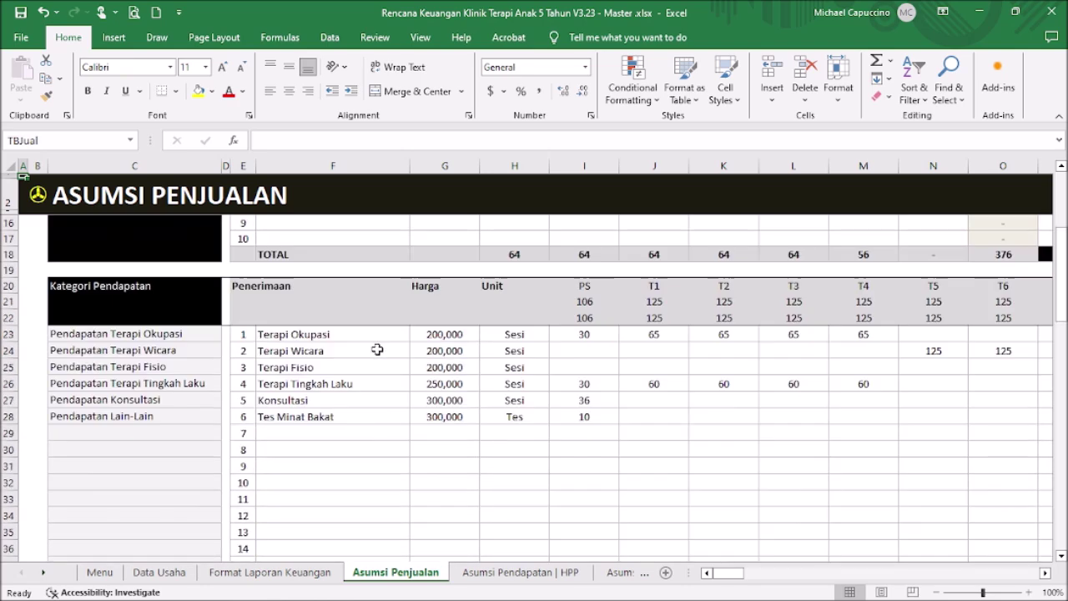
pyautogui.scroll(4, 377, 349)
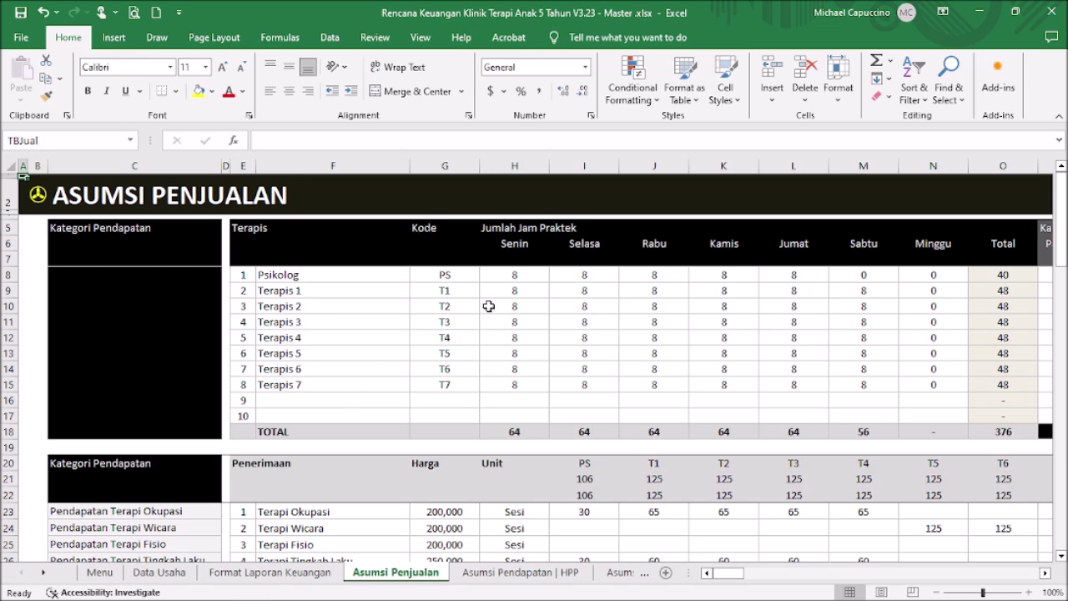
# - Check how the PS, T1 and T2 column headings of the Penerimaan table link to the therapist codes
pyautogui.scroll(-3, 652, 363)
pyautogui.scroll(3, 650, 361)
pyautogui.click(591, 465)
pyautogui.moveTo(731, 574); pyautogui.dragTo(647, 536)
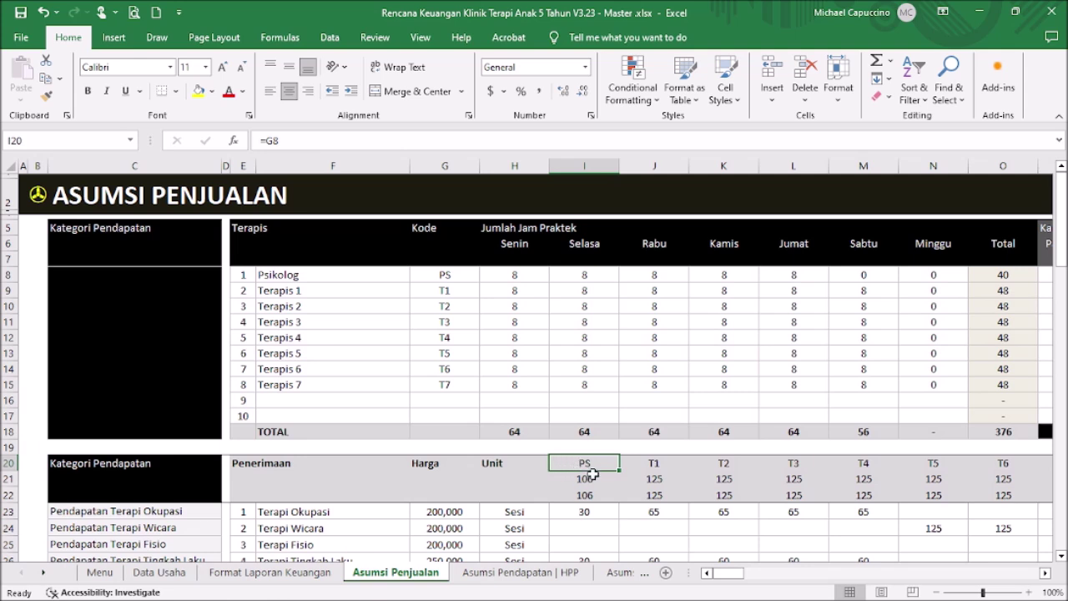
pyautogui.click(653, 462)
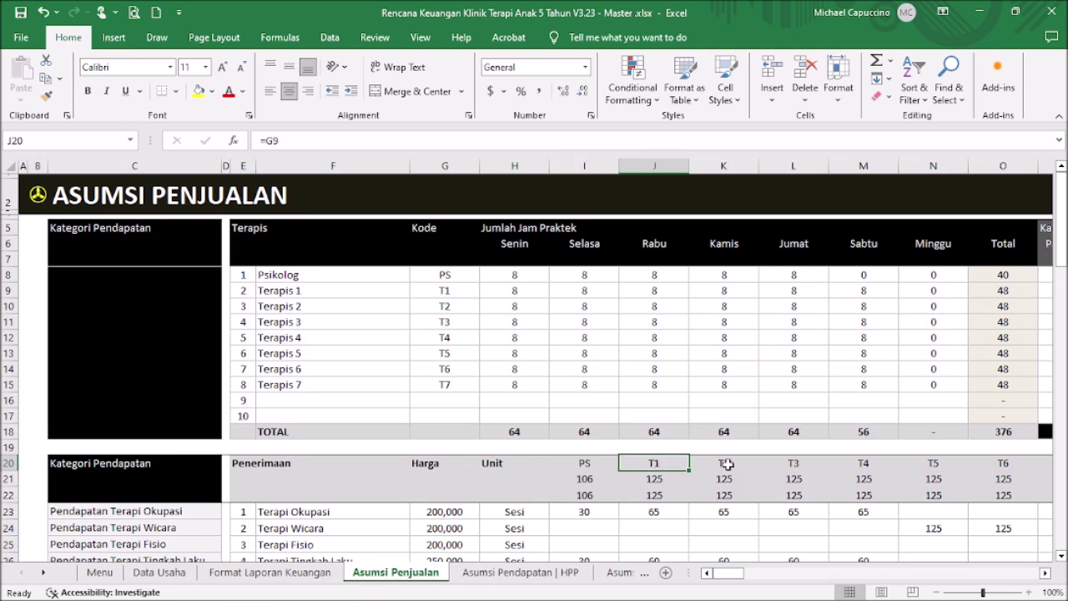
pyautogui.click(725, 464)
pyautogui.scroll(-1, 552, 405)
pyautogui.scroll(1, 553, 403)
pyautogui.scroll(-2, 551, 402)
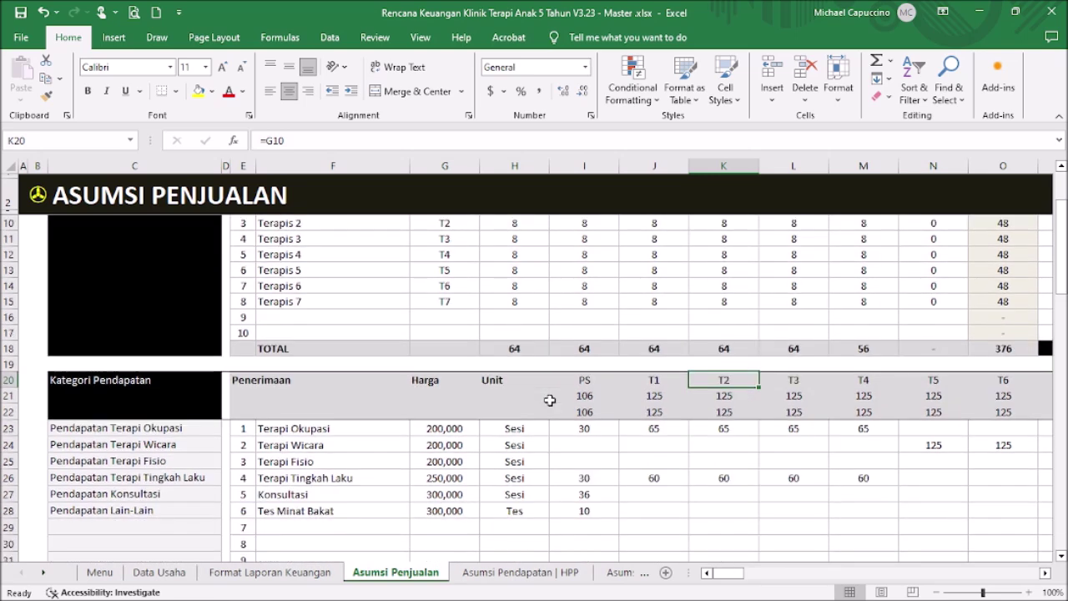
pyautogui.scroll(2, 478, 391)
pyautogui.scroll(-2, 478, 392)
pyautogui.scroll(2, 504, 395)
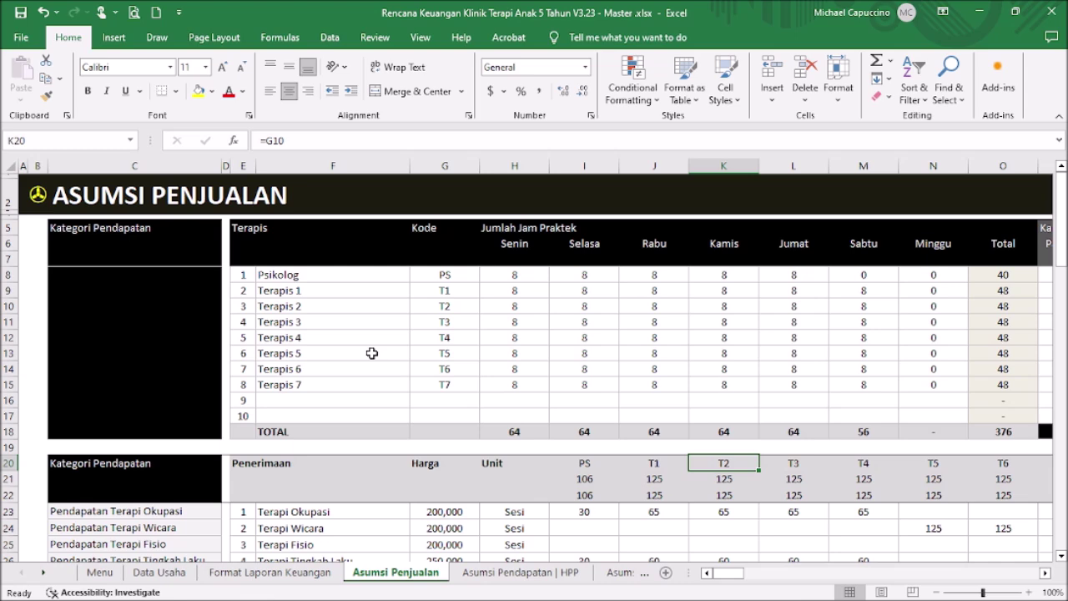
# - Review the therapist codes PS to T7 in the Kode column and the Psikolog's Senin practice hours
pyautogui.scroll(-1, 373, 353)
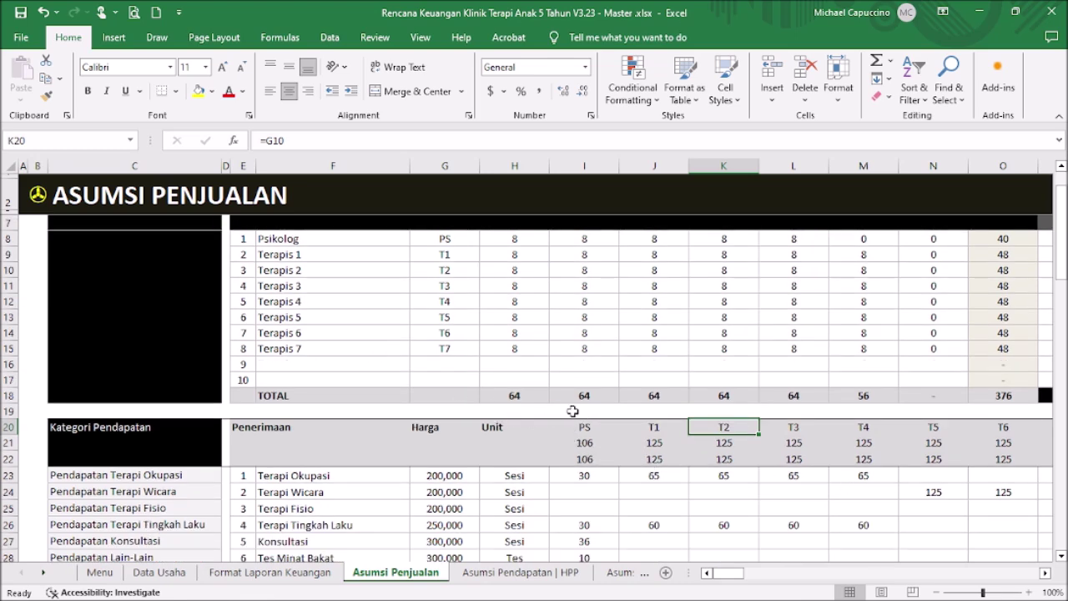
pyautogui.scroll(1, 566, 400)
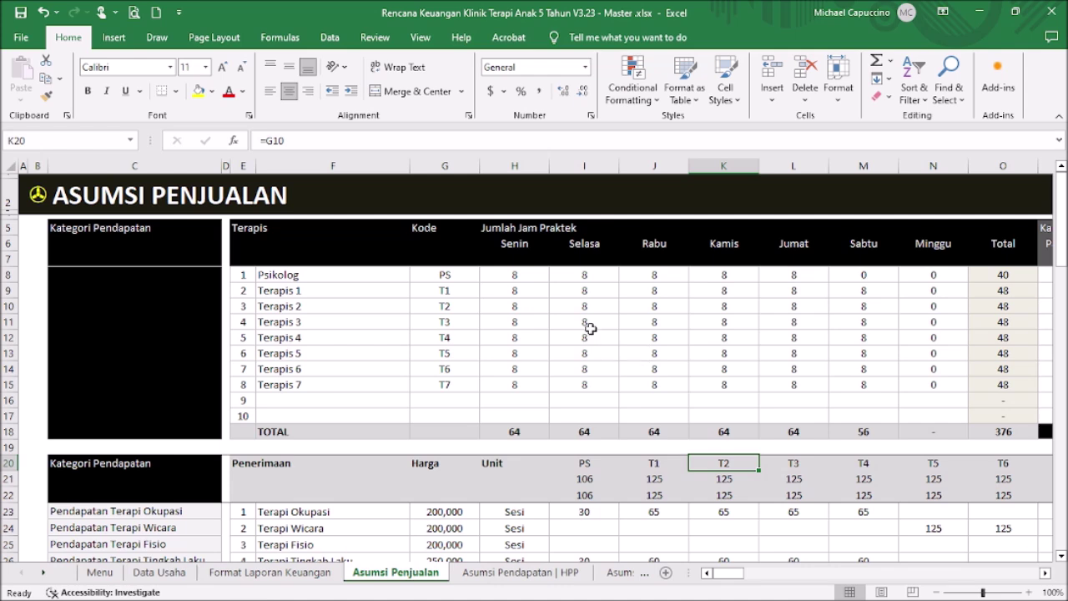
pyautogui.click(444, 273)
pyautogui.moveTo(444, 290); pyautogui.dragTo(461, 393)
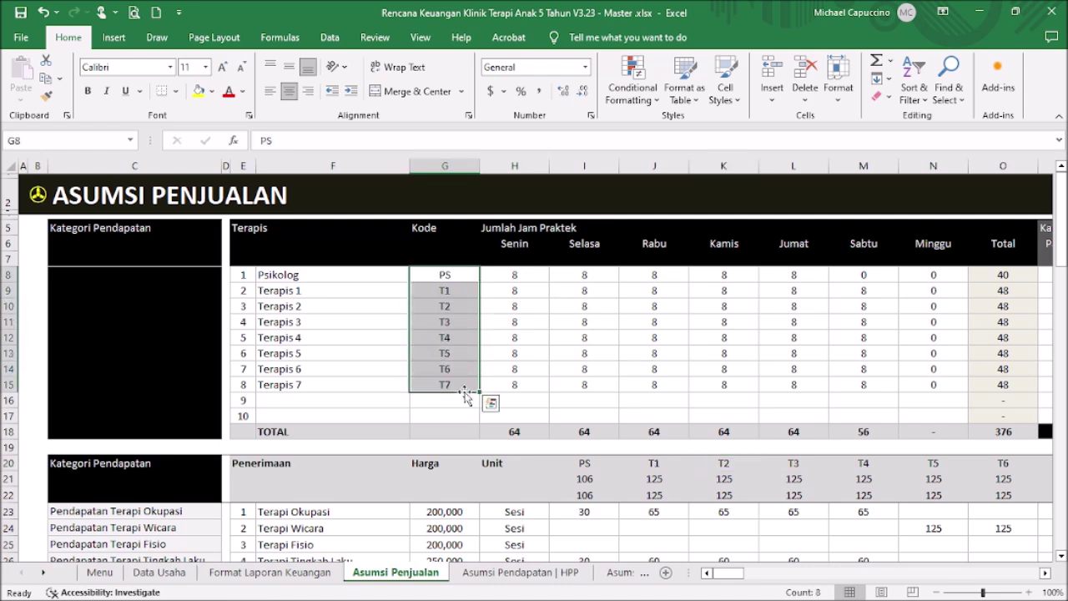
pyautogui.click(524, 271)
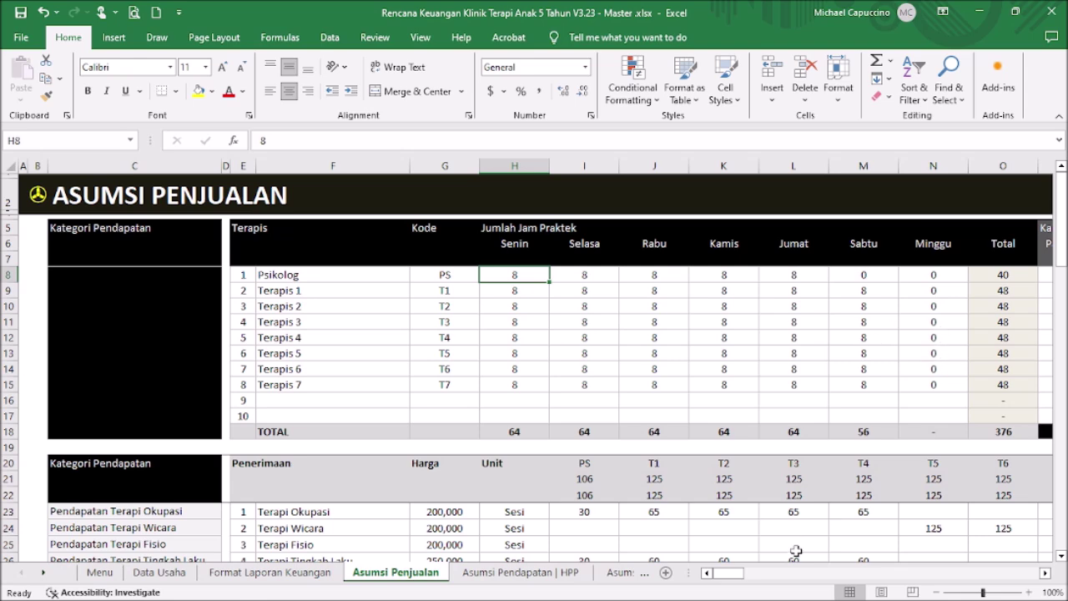
# - Examine the weekly practice hour totals, the Pasien/Jam capacity and the resulting total capacity per therapist
pyautogui.moveTo(734, 574); pyautogui.dragTo(740, 580)
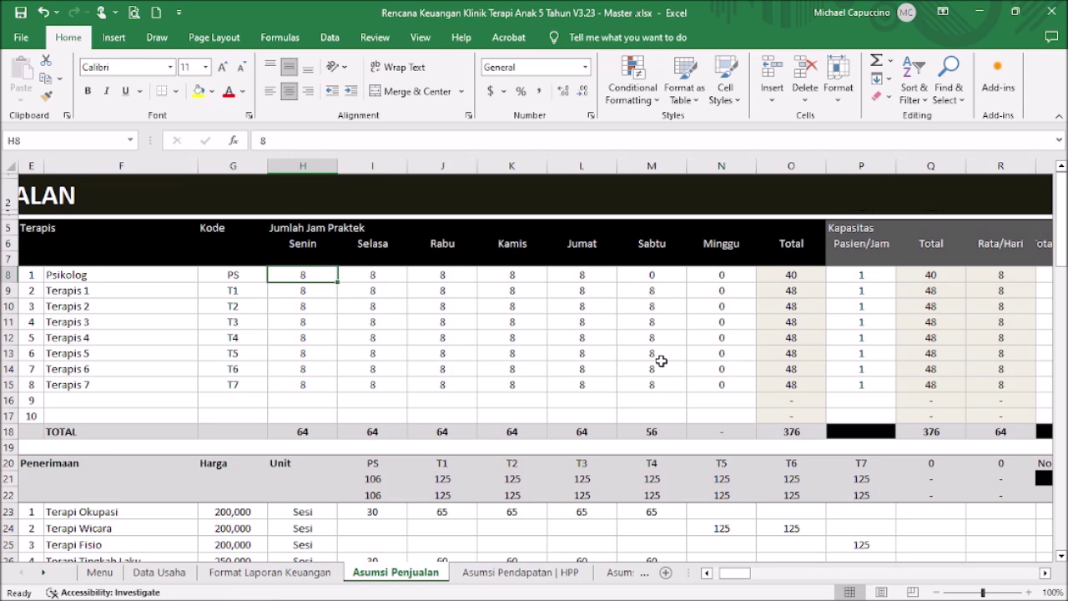
pyautogui.click(814, 279)
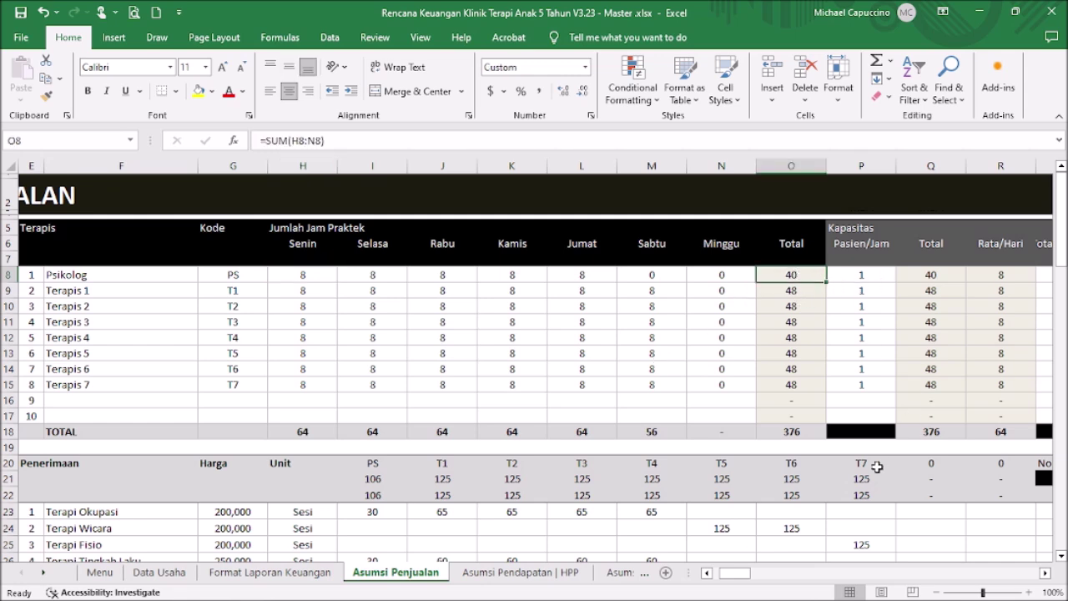
pyautogui.moveTo(745, 574); pyautogui.dragTo(753, 583)
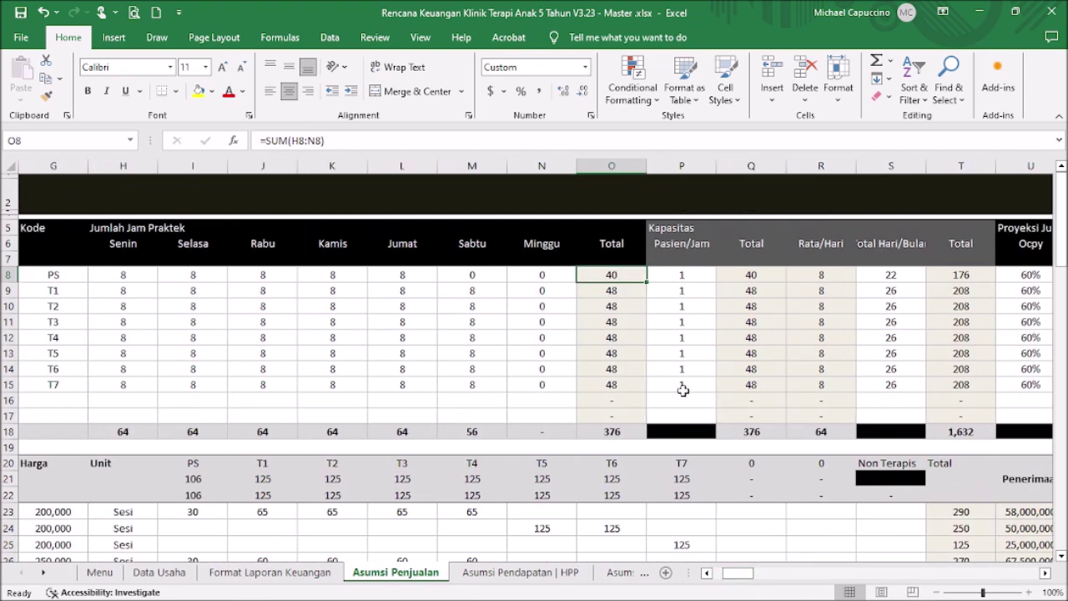
pyautogui.click(683, 275)
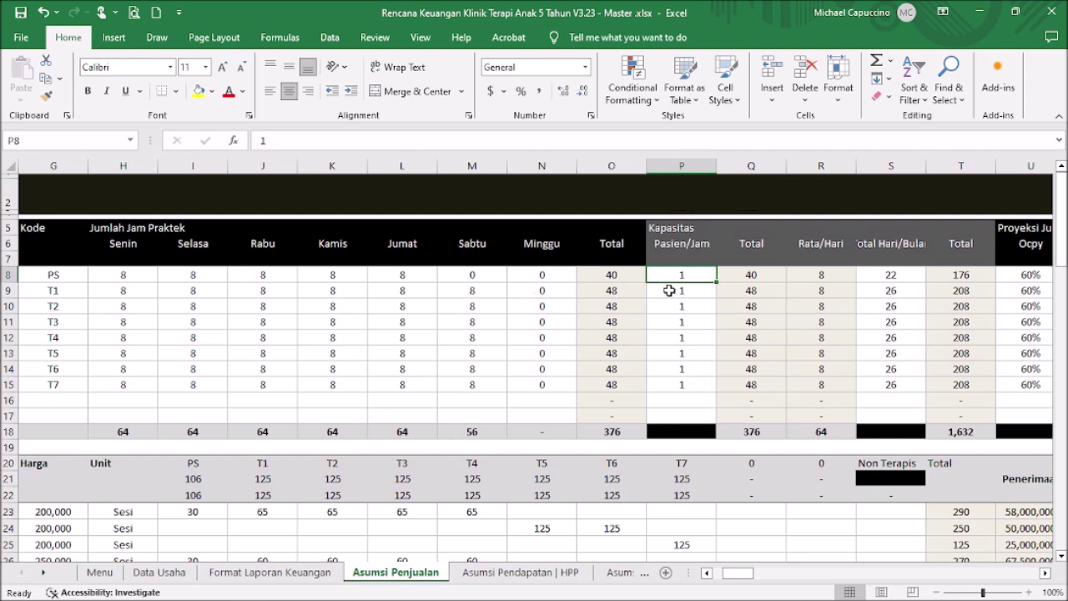
pyautogui.click(772, 272)
pyautogui.moveTo(773, 272); pyautogui.dragTo(754, 386)
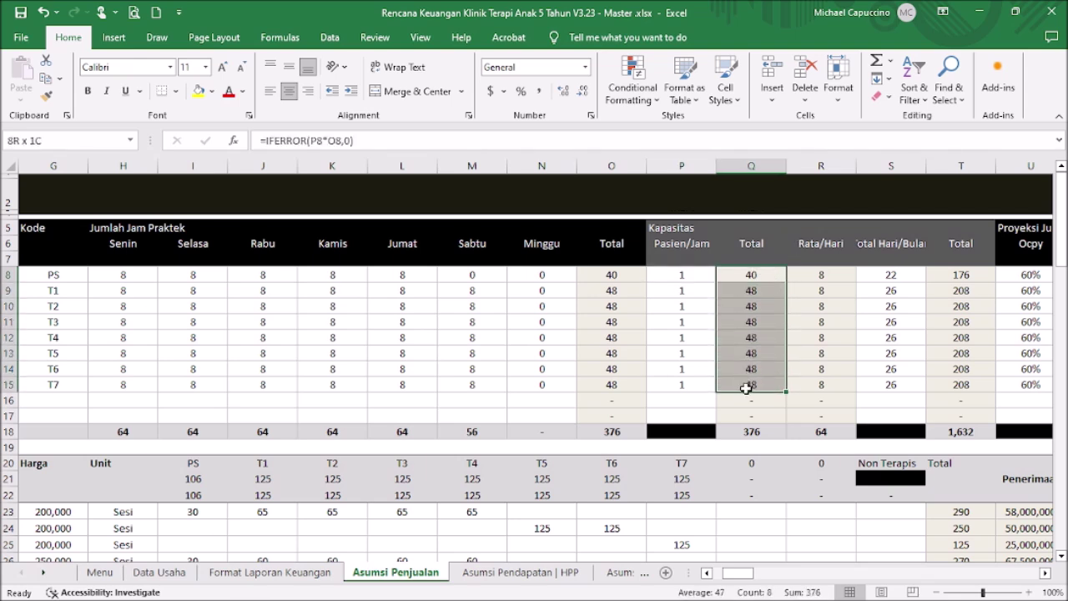
pyautogui.click(611, 432)
pyautogui.click(742, 431)
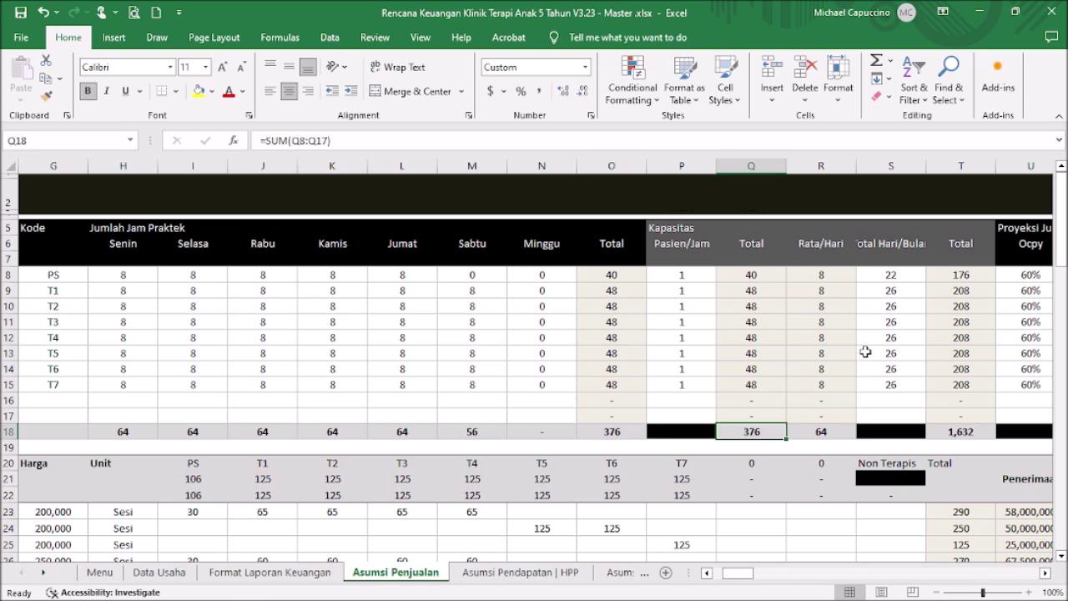
# - Inspect the Rata/Hari capacity and its total, and compare Total Hari/Bulan for PS and T1 with the practice days
pyautogui.click(835, 277)
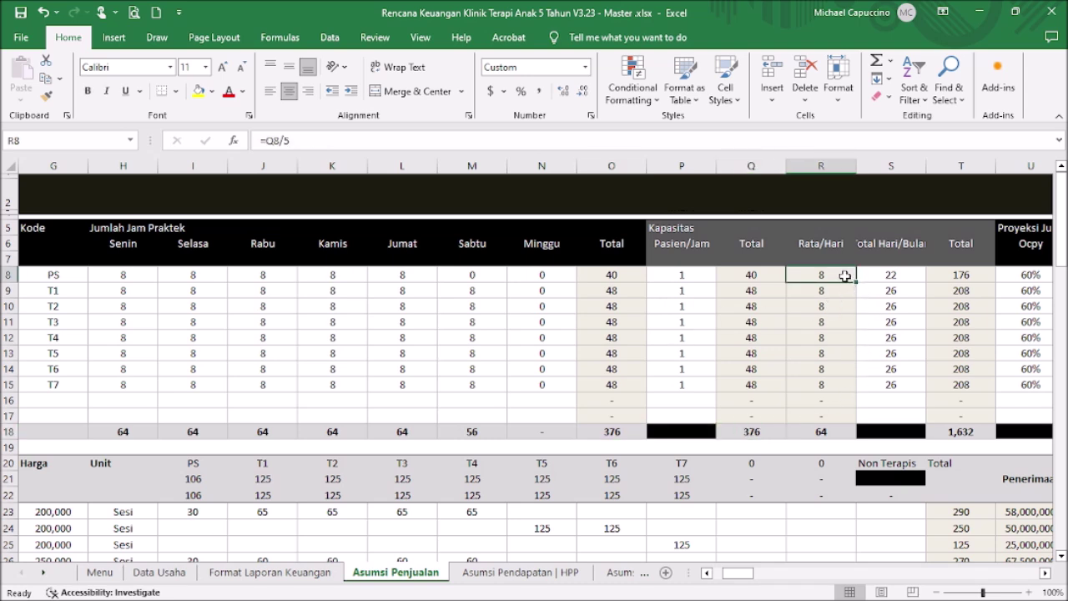
pyautogui.moveTo(845, 277); pyautogui.dragTo(822, 415)
pyautogui.click(818, 429)
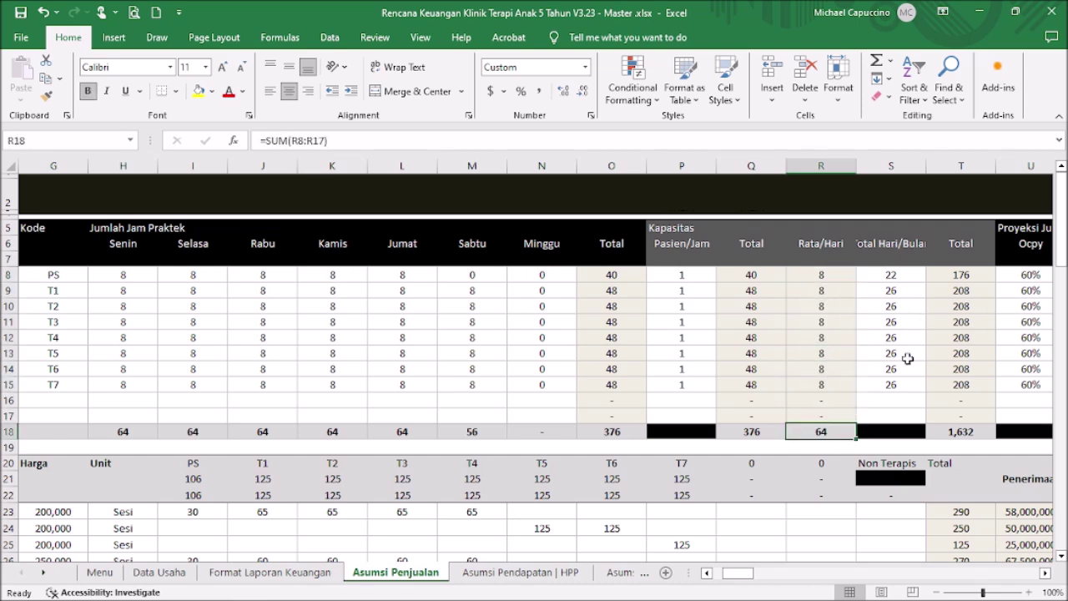
pyautogui.click(745, 576)
pyautogui.click(869, 275)
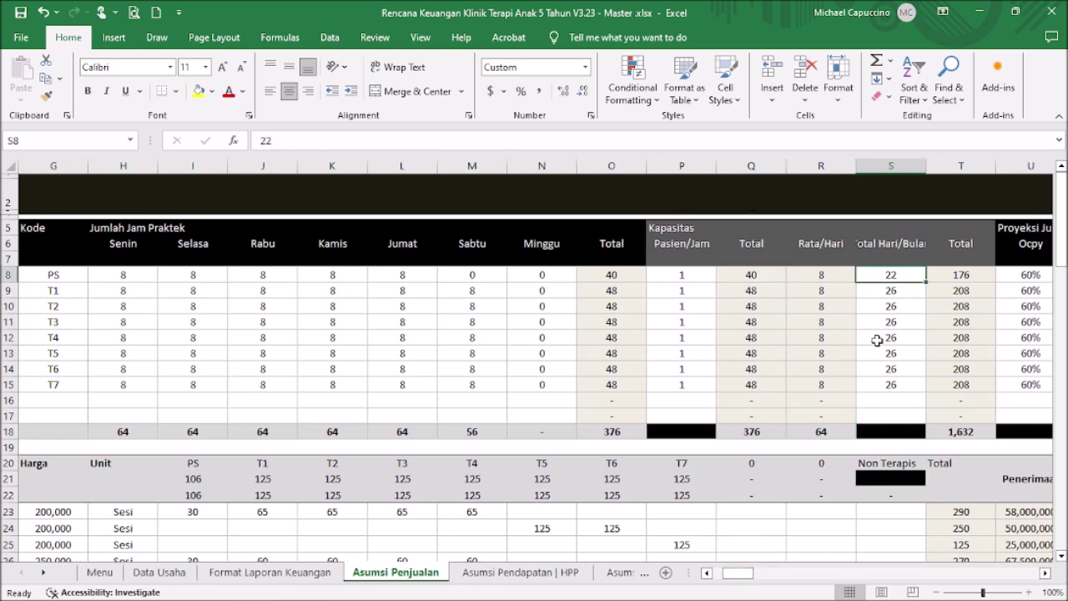
pyautogui.moveTo(125, 274); pyautogui.dragTo(389, 273)
pyautogui.click(876, 273)
pyautogui.click(904, 291)
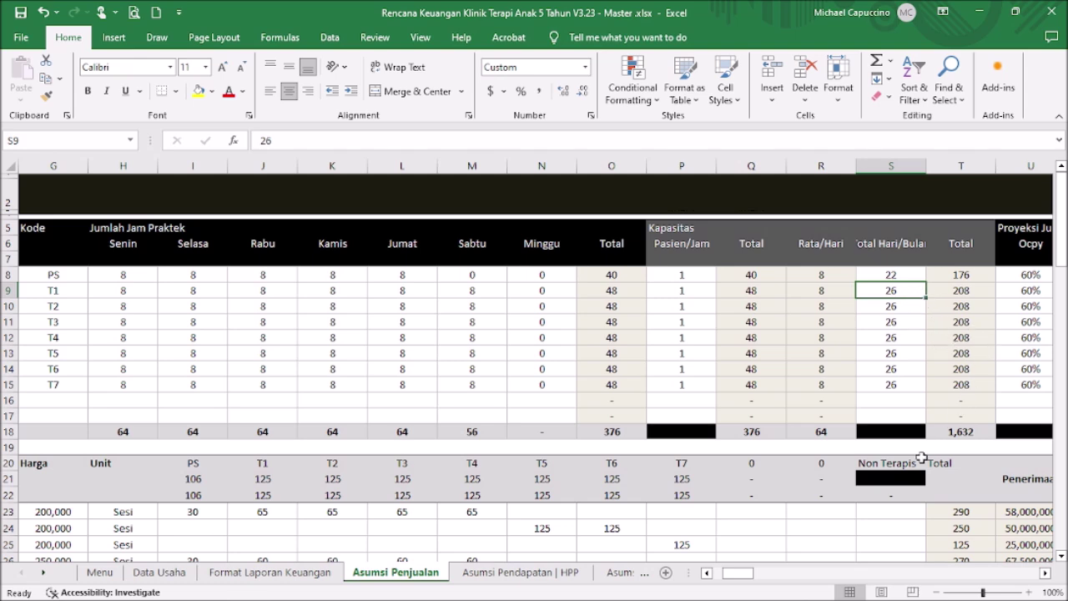
# - Examine the patient projection columns and inspect the Total Penerimaan formula for therapist T2 without changing it
pyautogui.moveTo(754, 574); pyautogui.dragTo(762, 579)
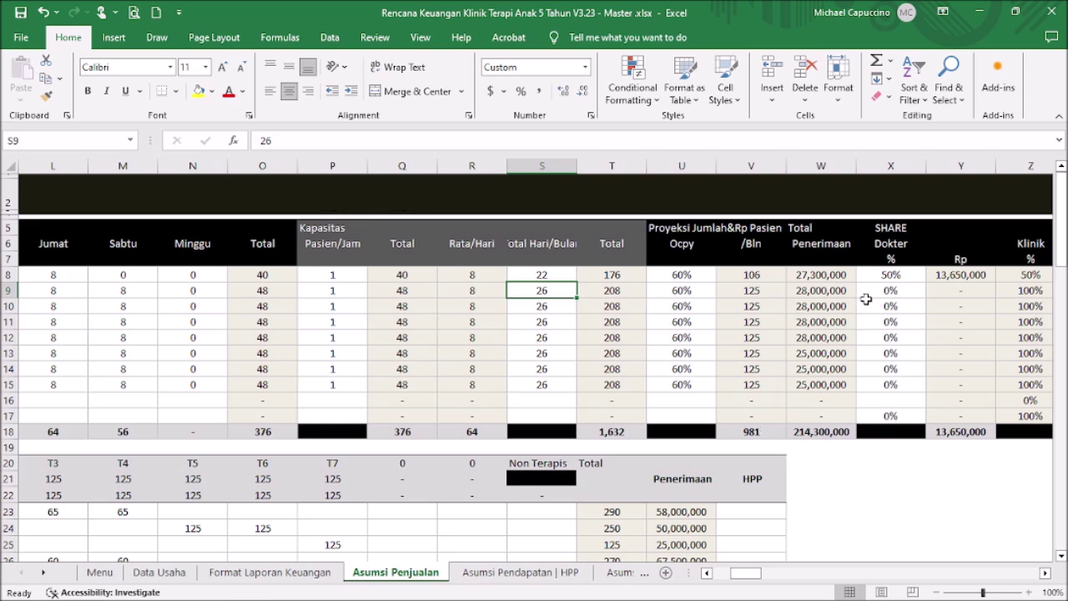
pyautogui.moveTo(755, 573)
pyautogui.mouseDown()
pyautogui.moveTo(766, 584)
pyautogui.moveTo(751, 576)
pyautogui.mouseUp()
pyautogui.click(674, 307)
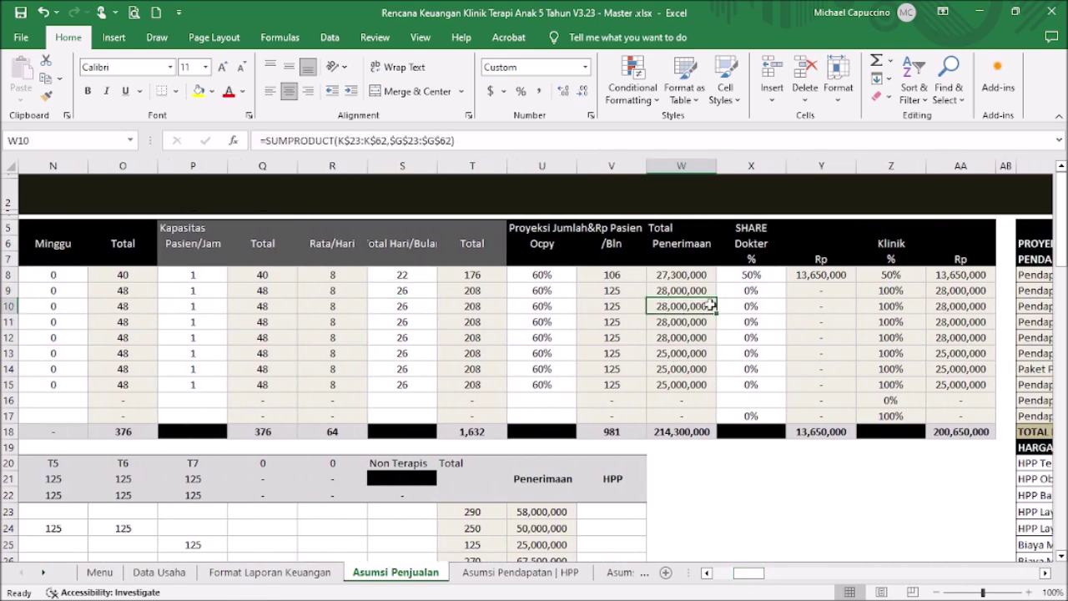
pyautogui.click(555, 138)
pyautogui.moveTo(749, 574)
pyautogui.mouseDown()
pyautogui.moveTo(744, 584)
pyautogui.moveTo(756, 576)
pyautogui.mouseUp()
pyautogui.press('Escape')
# - Review the Dokter share percentages for T1 to T7, the Klinik share formula, and the Rp totals of both shares
pyautogui.moveTo(753, 291); pyautogui.dragTo(752, 379)
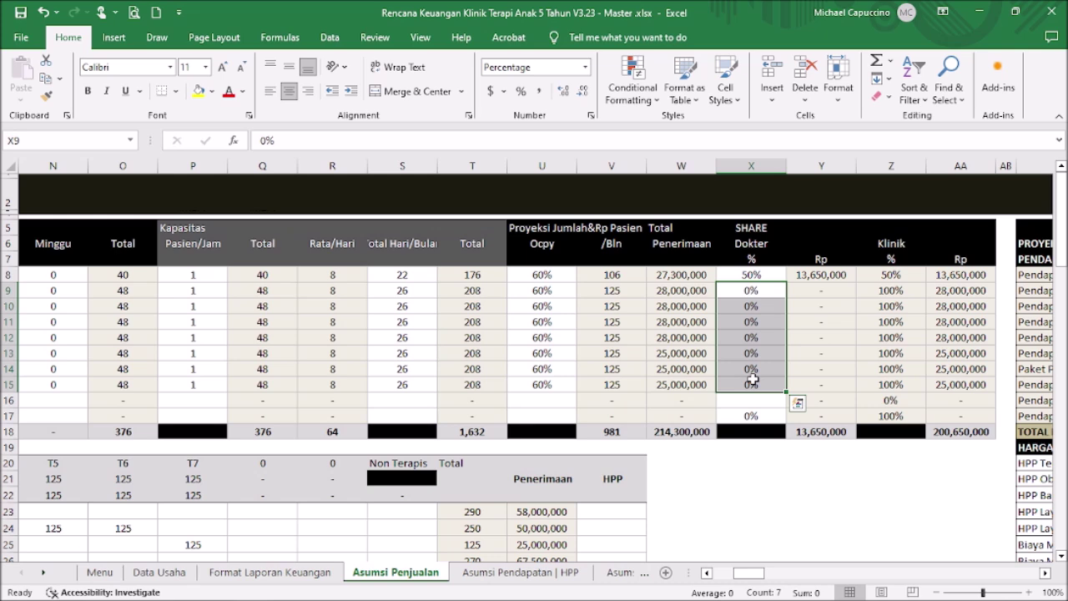
pyautogui.click(897, 322)
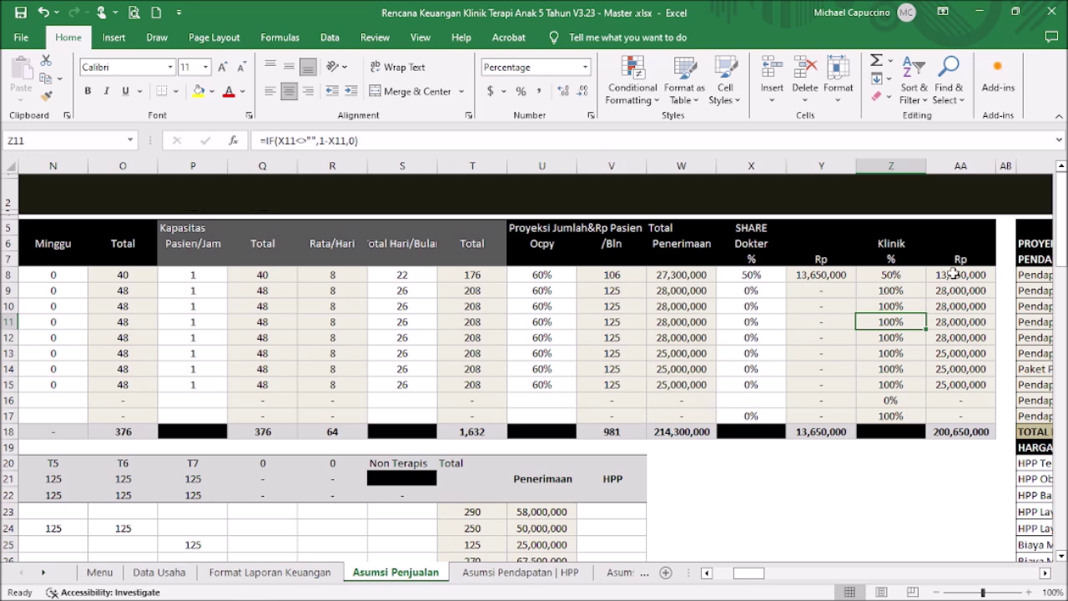
pyautogui.click(965, 431)
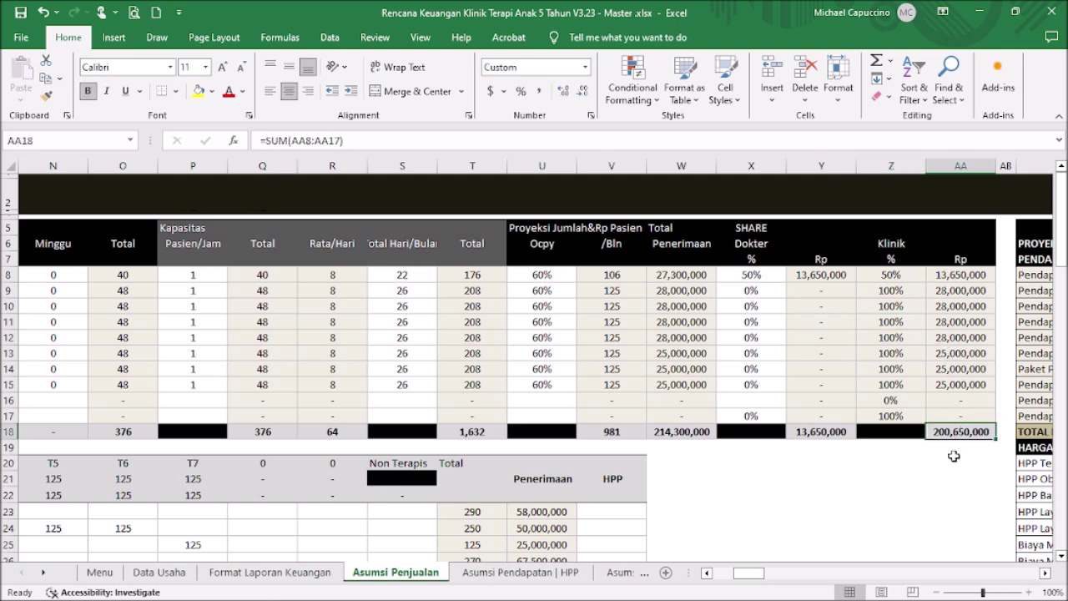
pyautogui.click(820, 430)
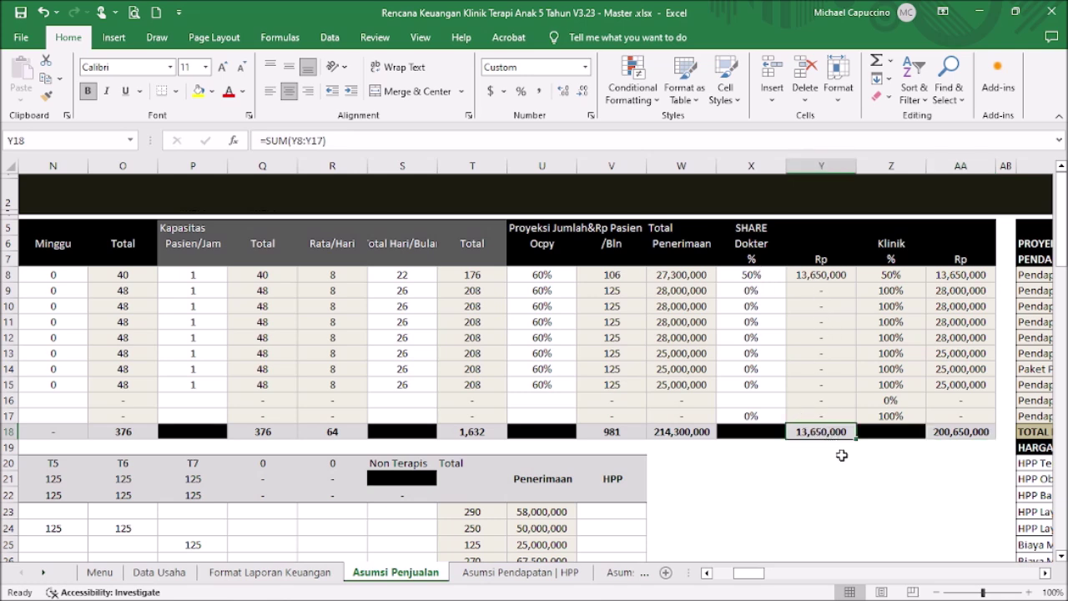
# - Compare the therapists' practice hours with the Penerimaan session allocation, and check the PS column heading's link
pyautogui.moveTo(753, 573); pyautogui.dragTo(726, 575)
pyautogui.scroll(-2, 691, 440)
pyautogui.scroll(-2, 691, 440)
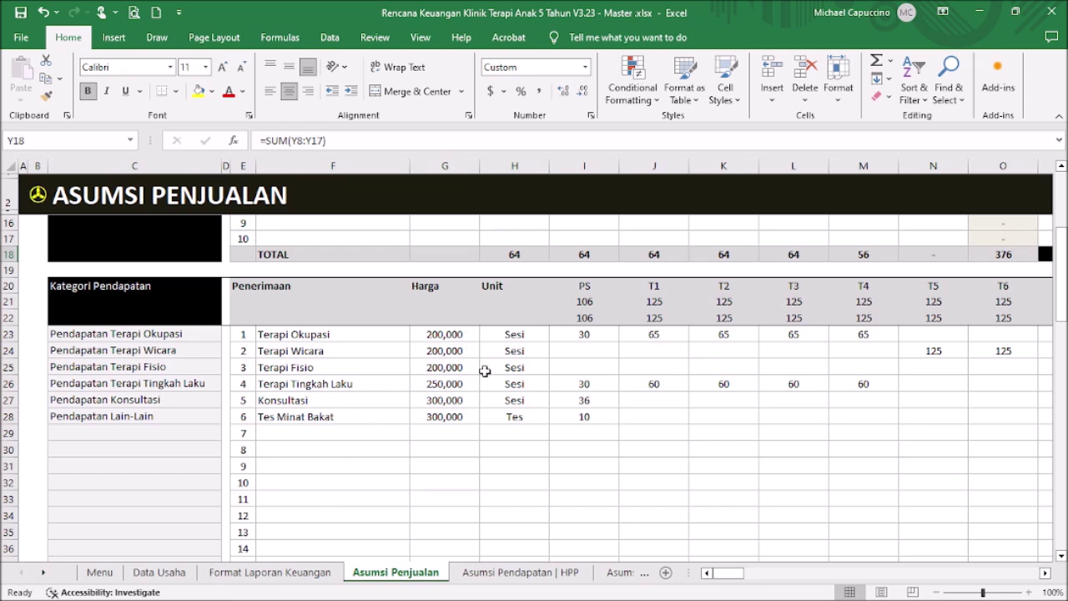
pyautogui.scroll(1, 484, 370)
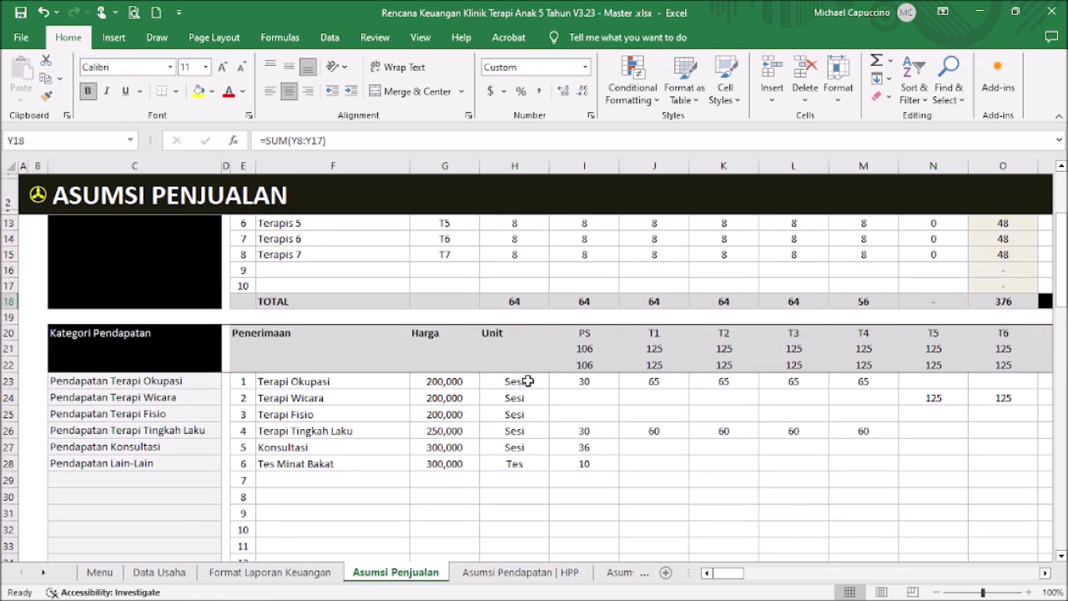
pyautogui.scroll(2, 518, 363)
pyautogui.scroll(2, 742, 317)
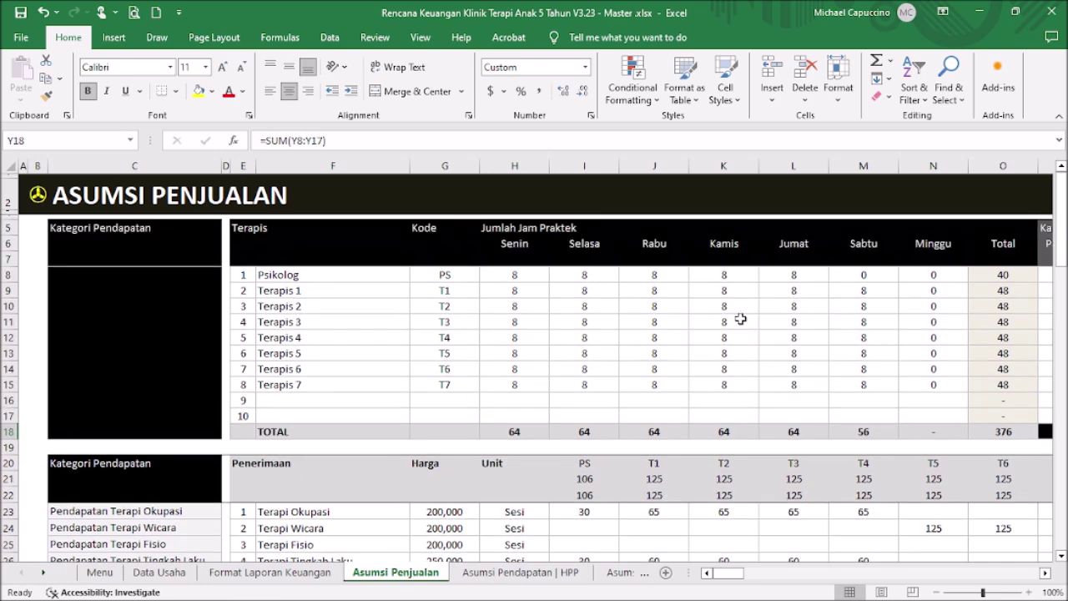
pyautogui.scroll(-2, 743, 323)
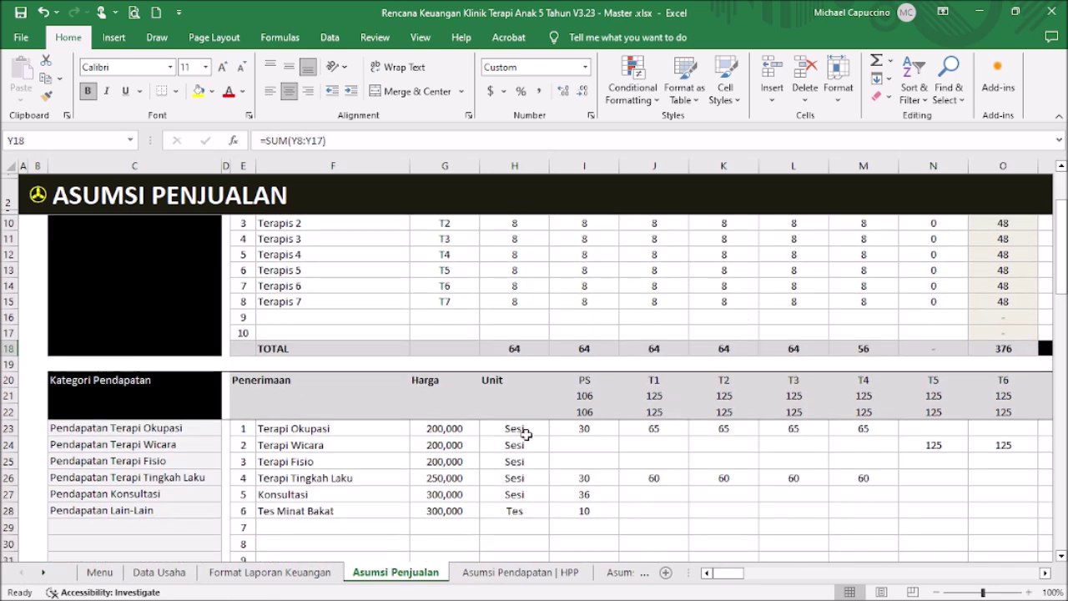
pyautogui.scroll(2, 644, 413)
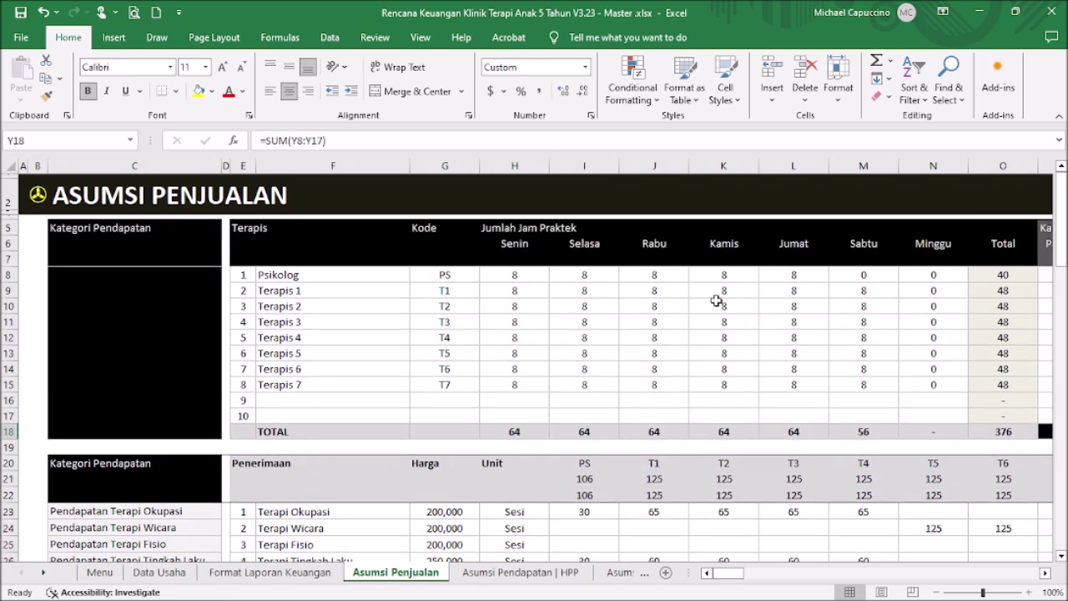
pyautogui.scroll(-3, 584, 303)
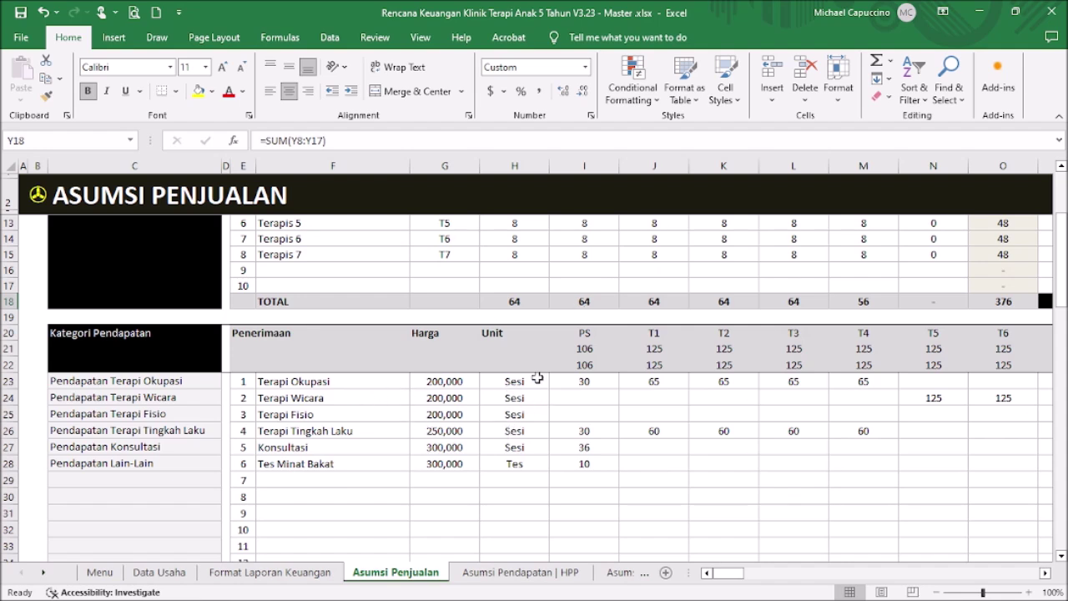
pyautogui.click(604, 334)
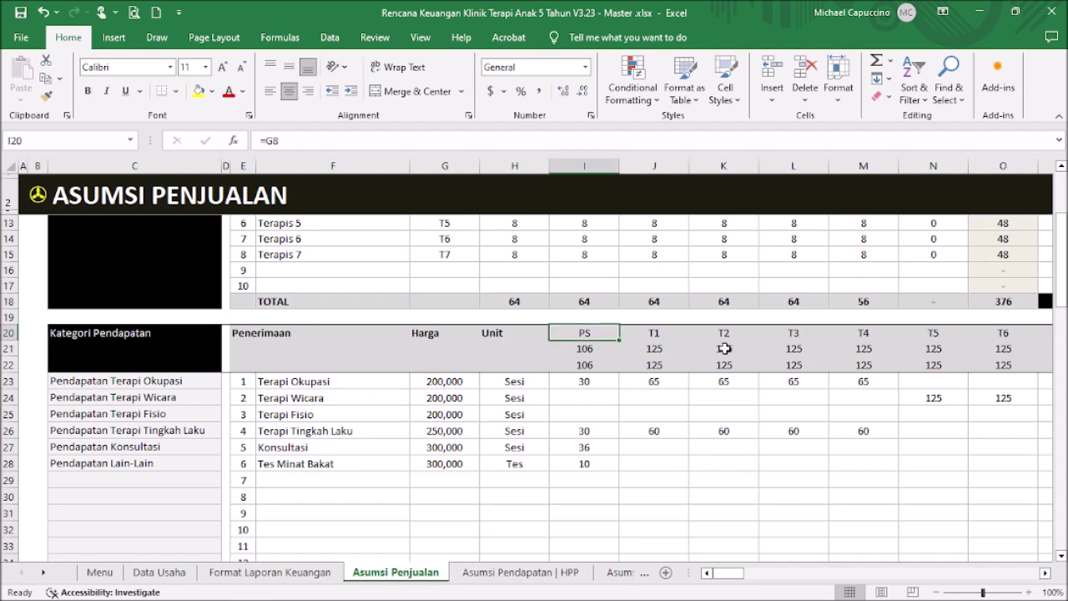
# - Review the therapist codes and the Terapi Okupasi session allocation for PS and T1 in the Penerimaan table
pyautogui.scroll(1, 721, 347)
pyautogui.scroll(1, 635, 376)
pyautogui.scroll(1, 459, 272)
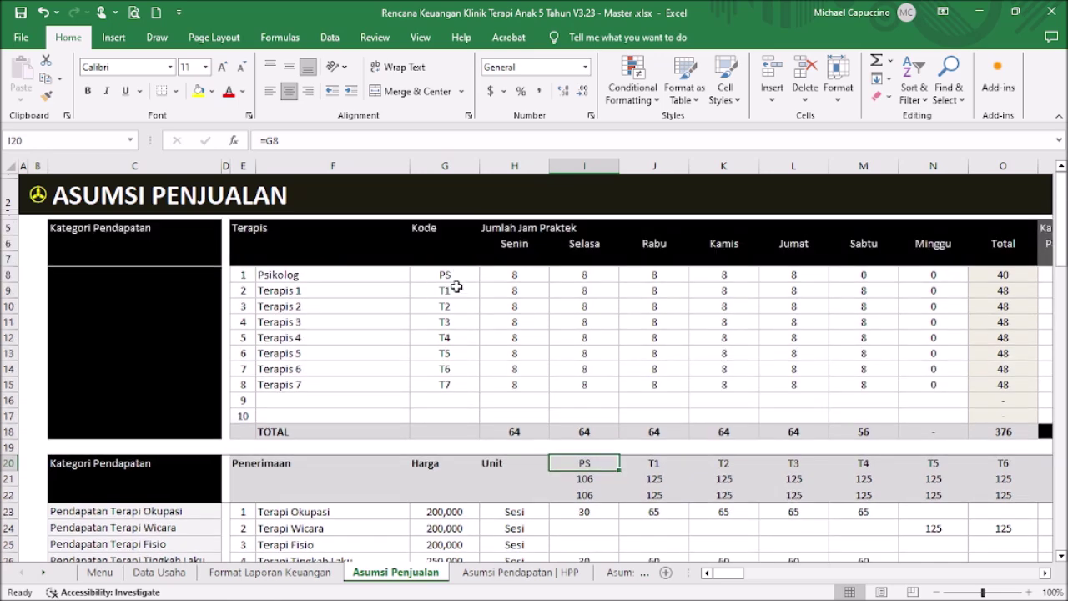
pyautogui.scroll(-2, 501, 288)
pyautogui.click(598, 427)
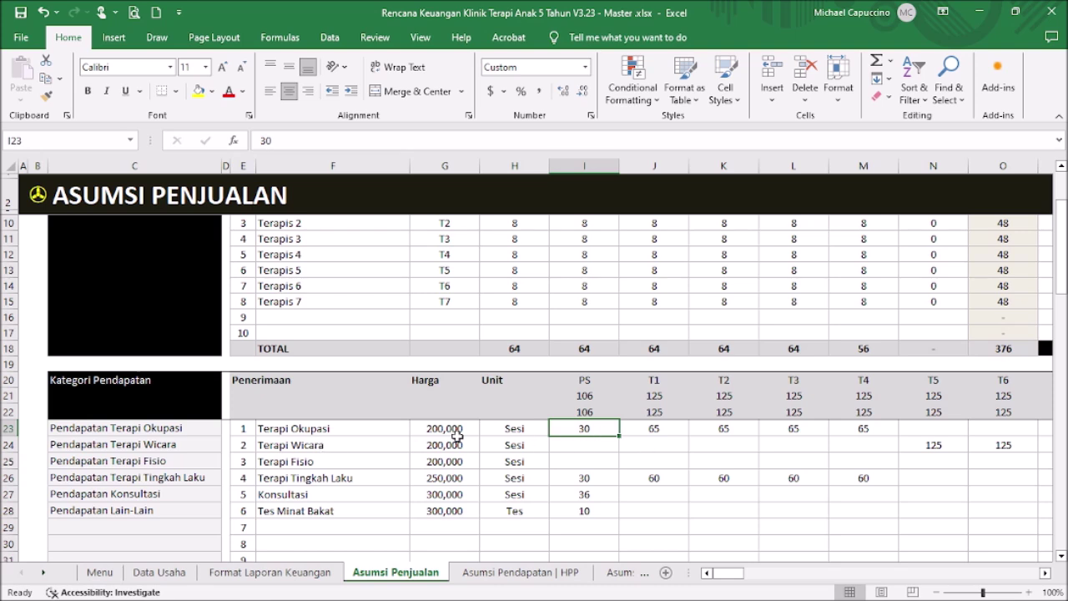
pyautogui.click(338, 431)
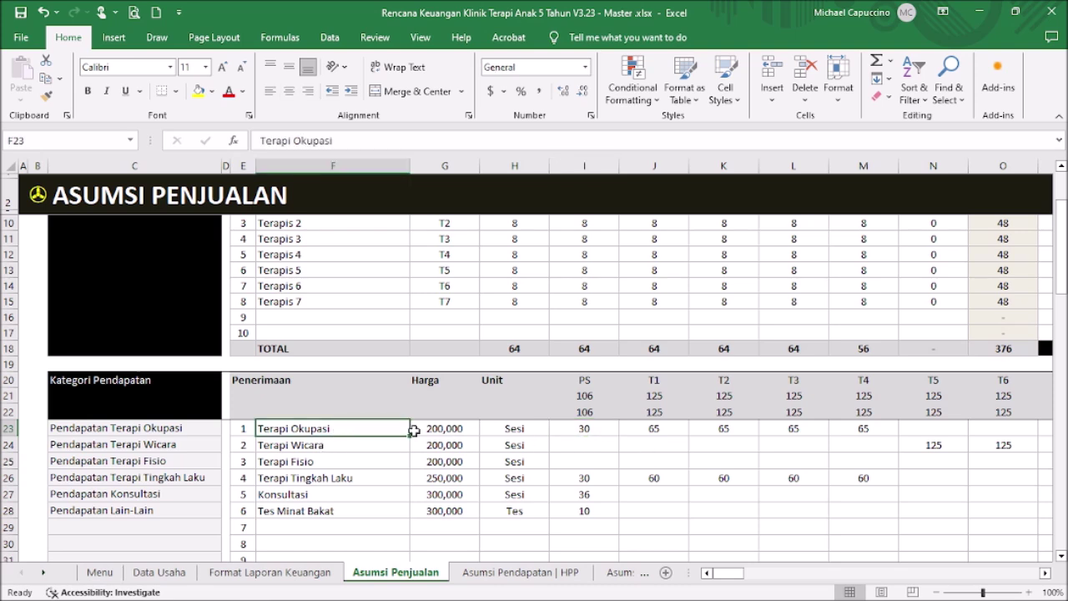
pyautogui.click(564, 431)
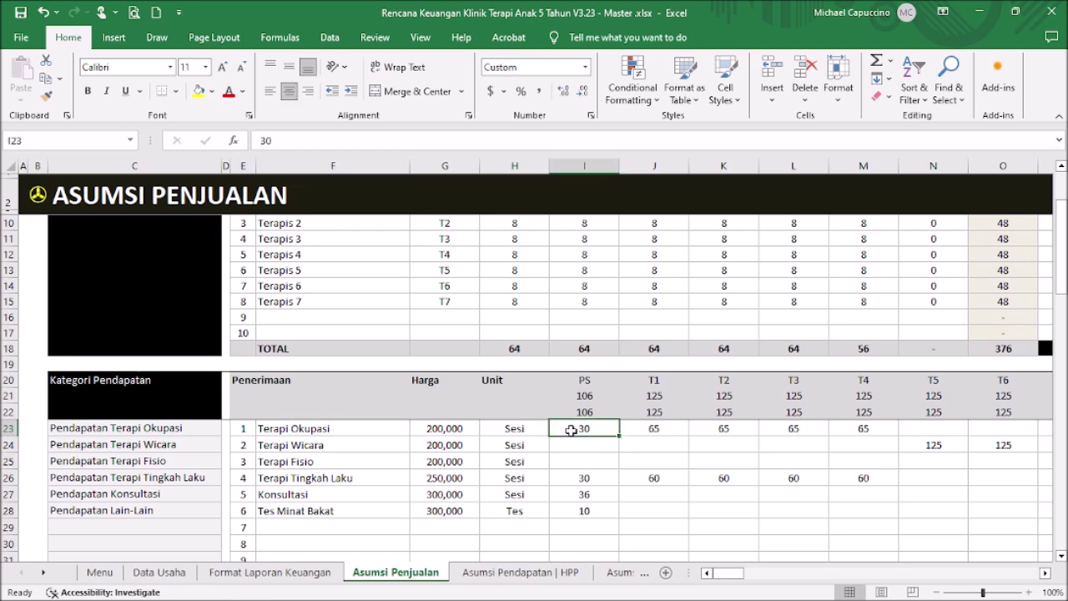
pyautogui.click(683, 429)
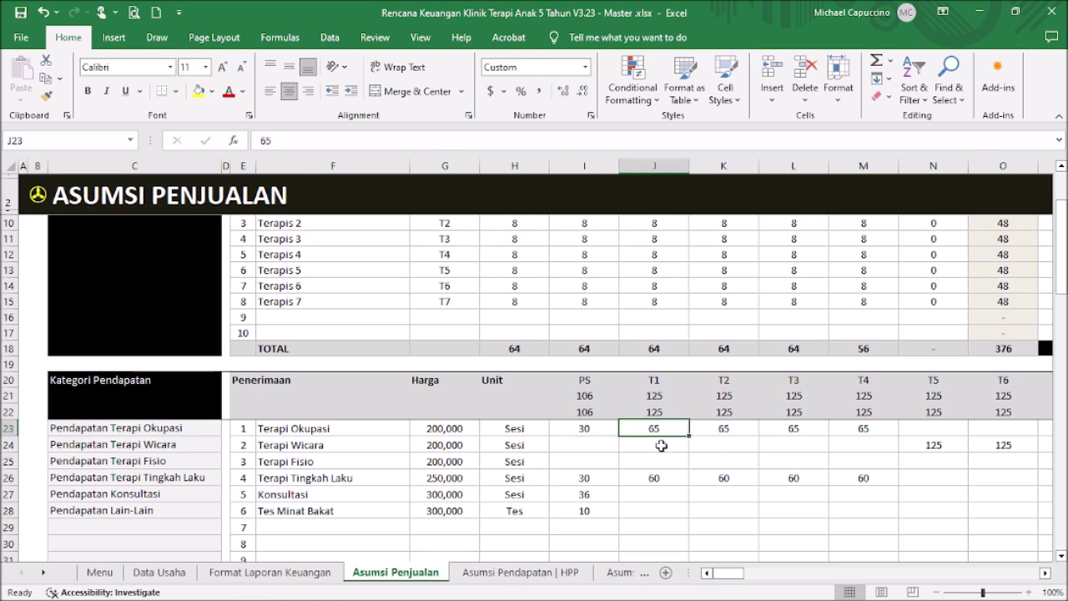
pyautogui.scroll(-8, 606, 444)
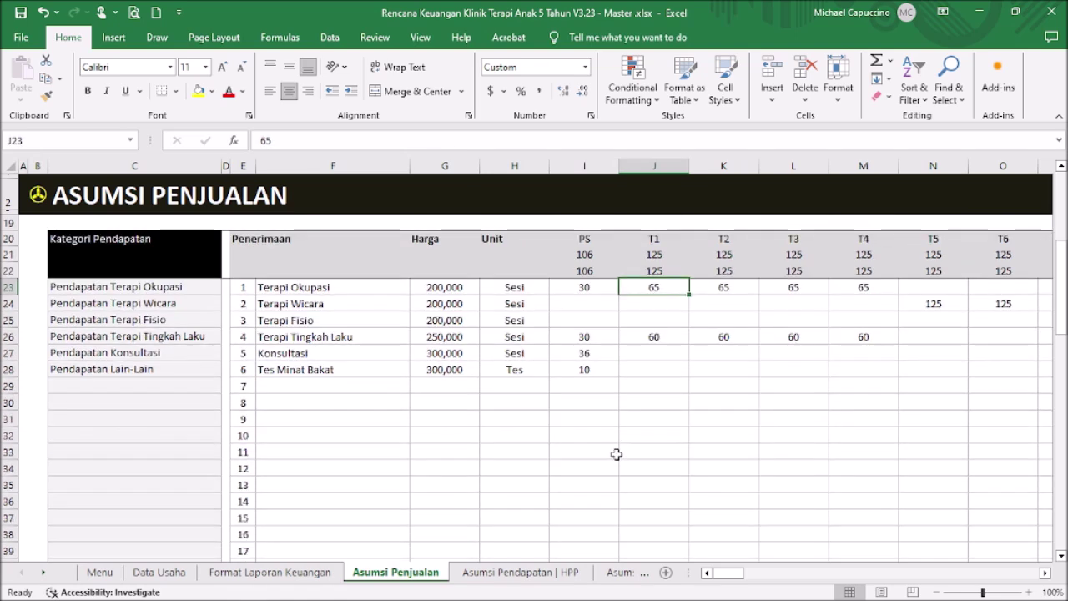
pyautogui.scroll(8, 619, 435)
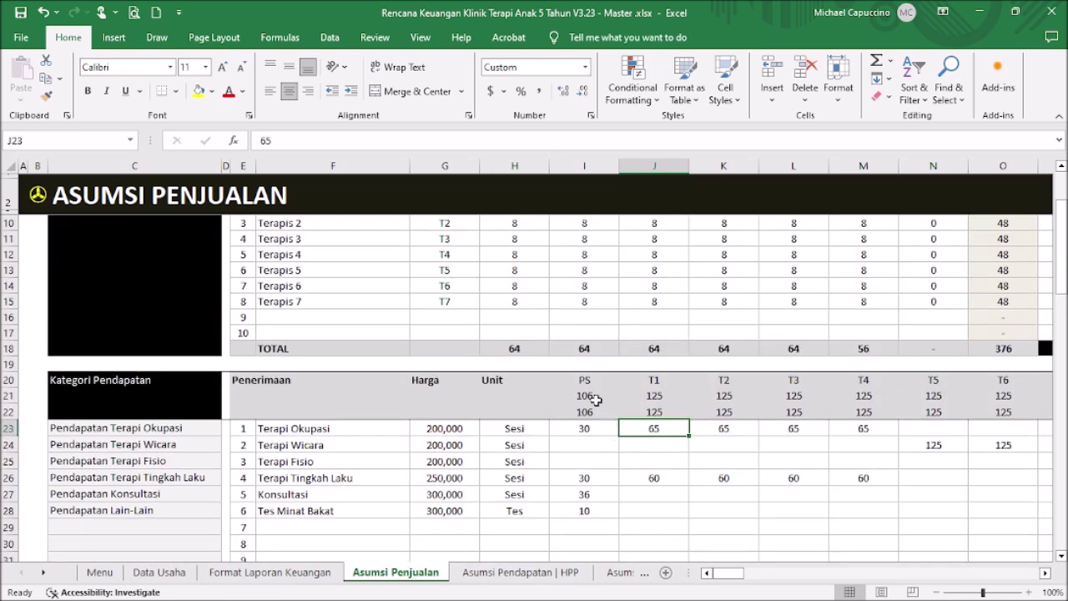
# - Compare the PS column's allocated-session sum formula with the Psikolog's projected patients per month formula
pyautogui.moveTo(719, 574); pyautogui.dragTo(733, 579)
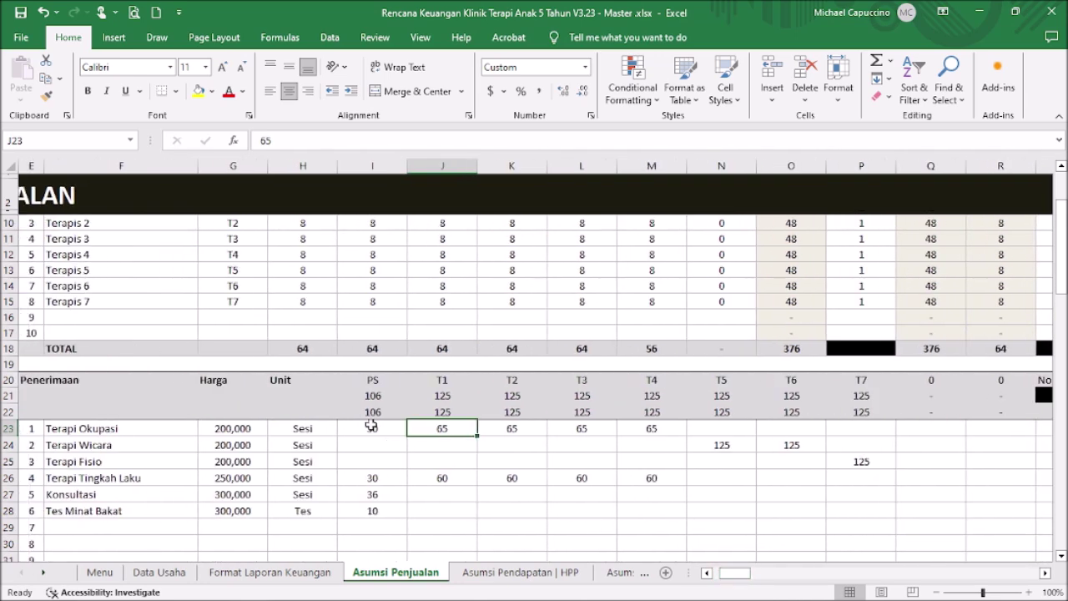
pyautogui.click(367, 411)
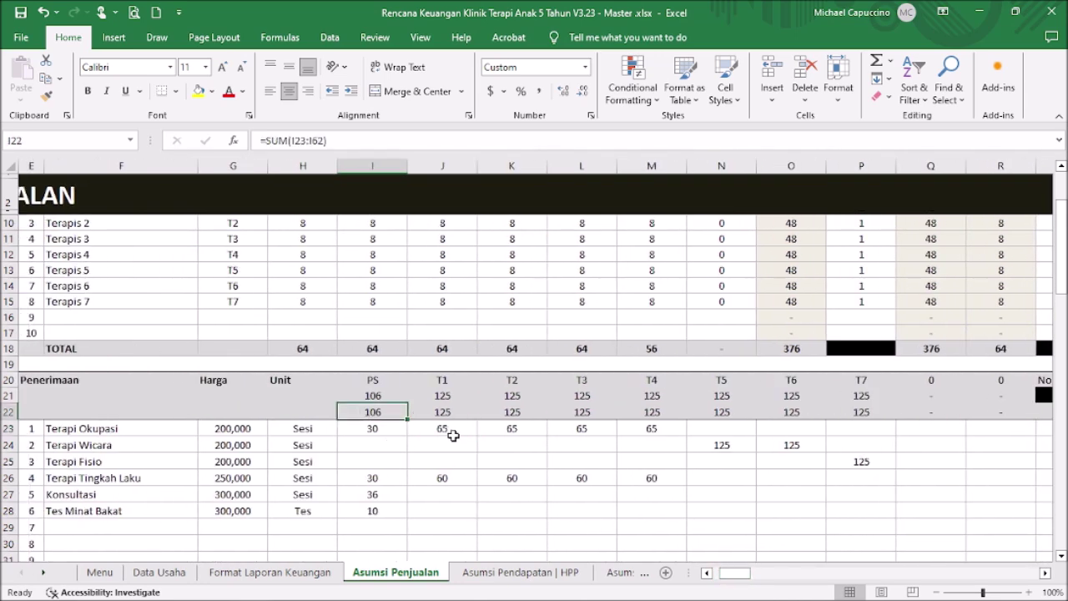
pyautogui.scroll(2, 450, 434)
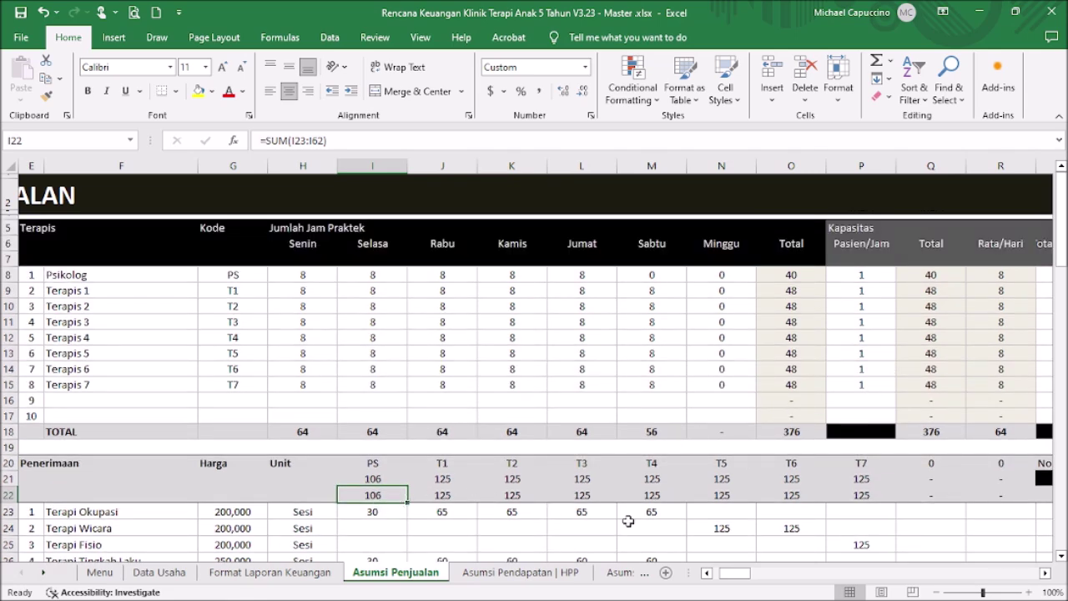
pyautogui.moveTo(731, 574); pyautogui.dragTo(742, 575)
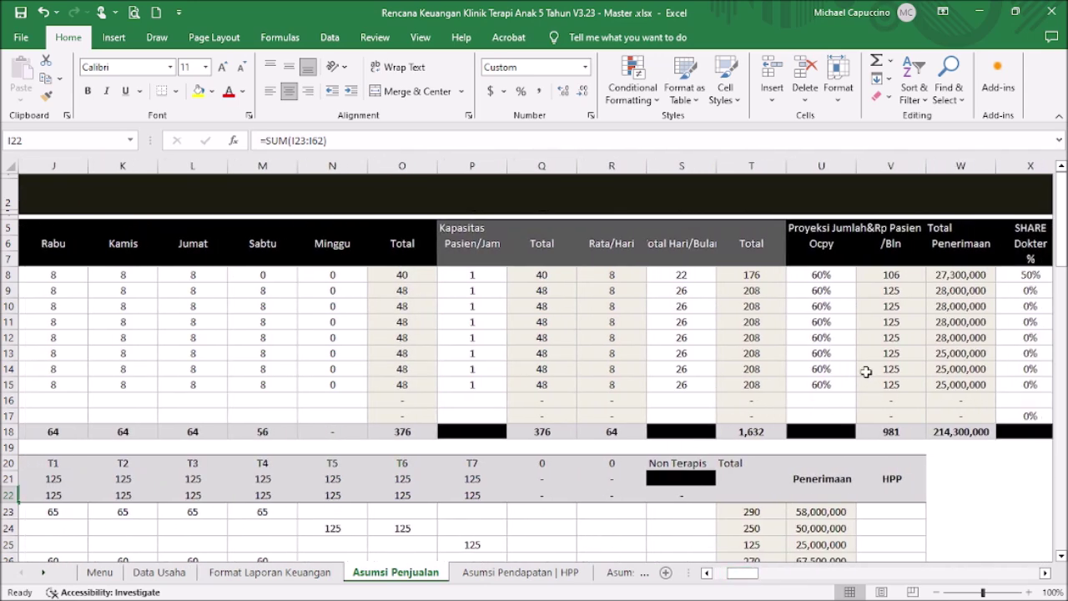
pyautogui.click(915, 280)
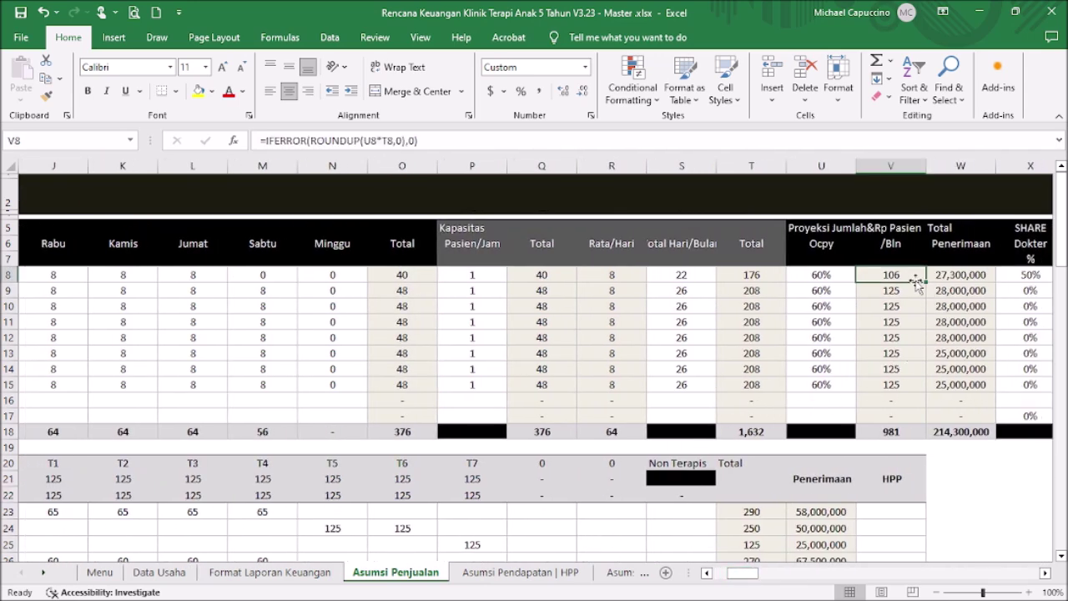
pyautogui.moveTo(754, 576); pyautogui.dragTo(738, 576)
pyautogui.click(345, 480)
pyautogui.click(347, 495)
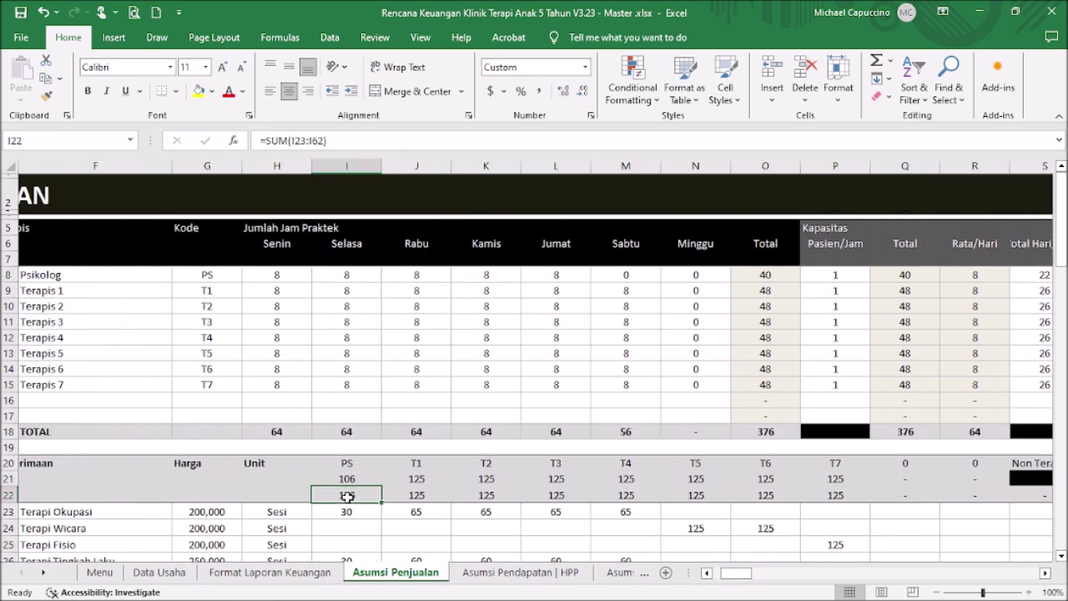
# - Inspect the link formula in cell I21 for the PS patient projection without changing it, and check the Psikolog's occupancy
pyautogui.click(369, 475)
pyautogui.click(316, 143)
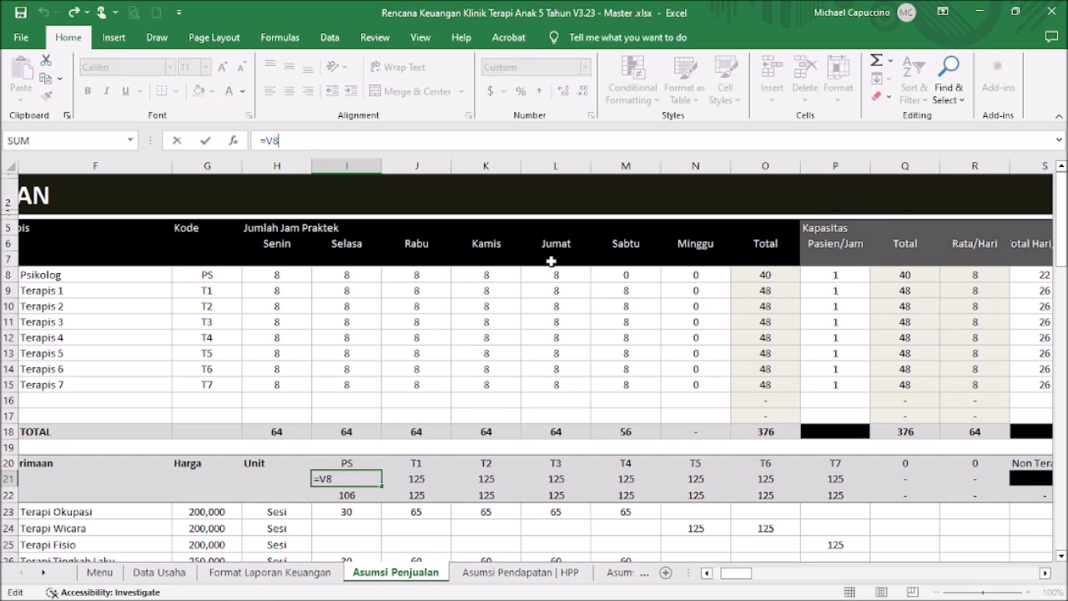
pyautogui.moveTo(737, 574); pyautogui.dragTo(746, 575)
pyautogui.hotkey('ctrl', 'Return')
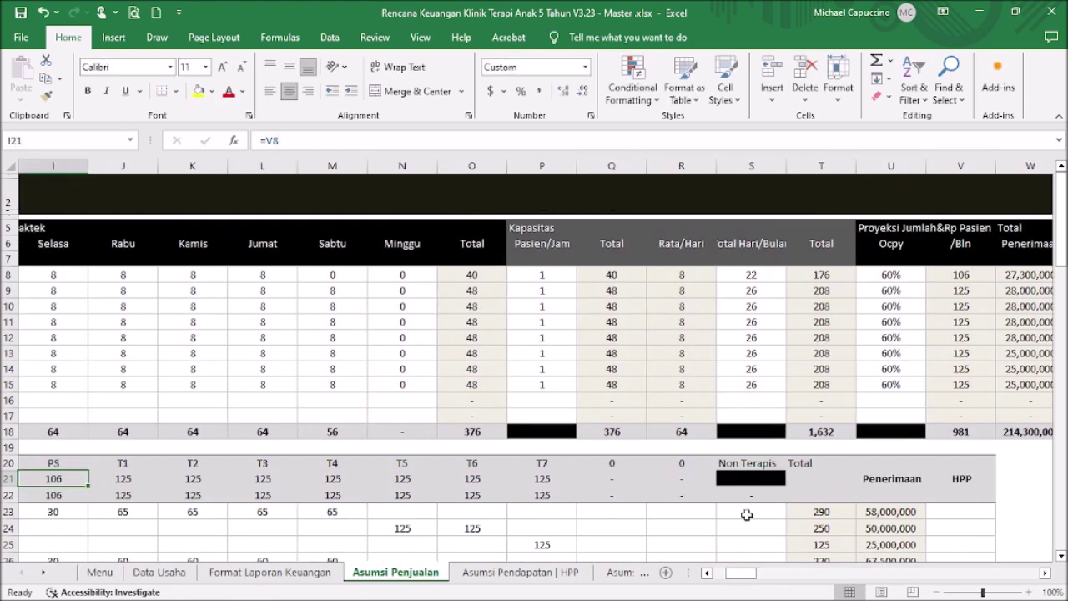
pyautogui.click(916, 273)
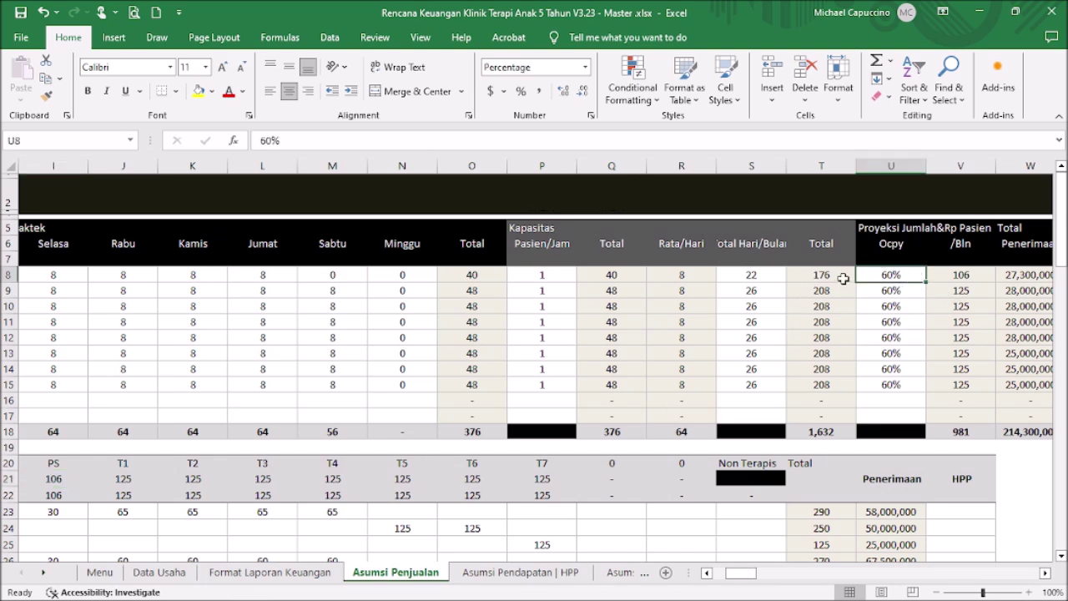
pyautogui.moveTo(743, 573); pyautogui.dragTo(726, 573)
pyautogui.click(588, 480)
# - Check the sum of the PS session allocations from Terapi Okupasi through Tes Minat Bakat
pyautogui.scroll(-3, 589, 468)
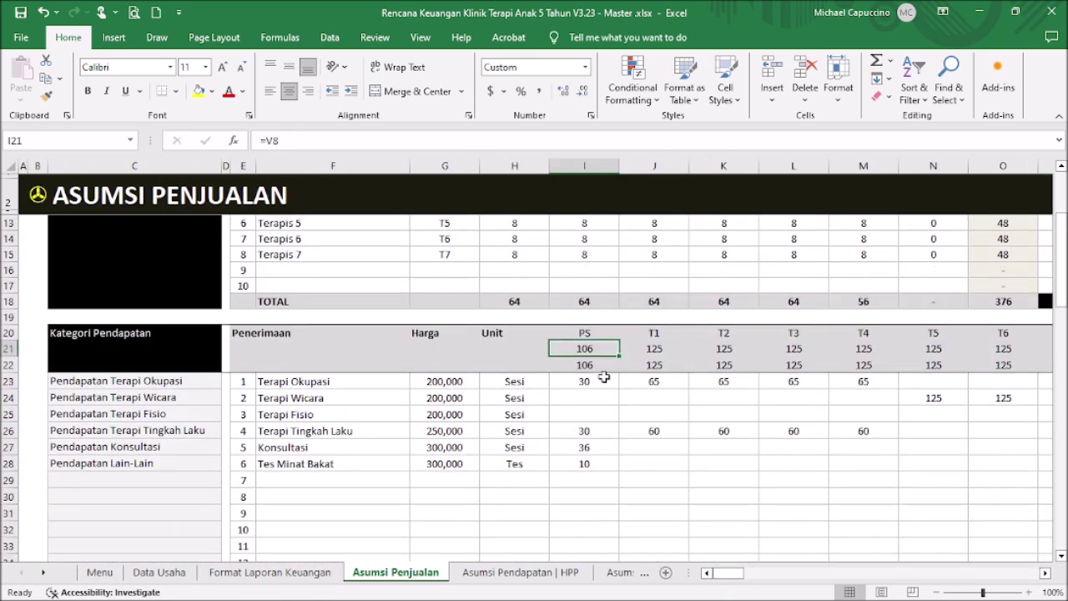
pyautogui.moveTo(589, 381); pyautogui.dragTo(589, 461)
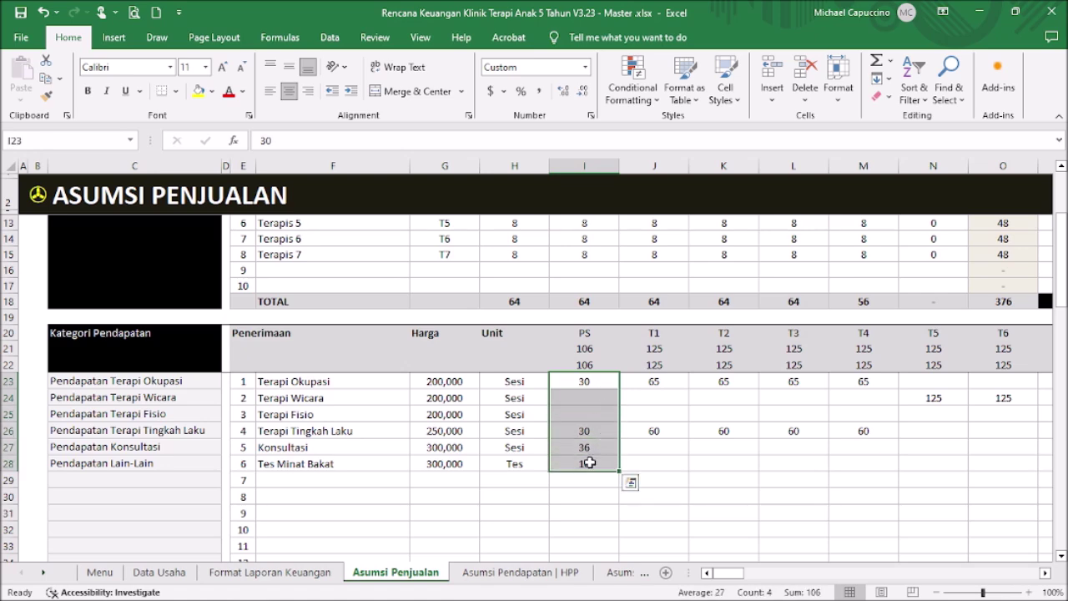
pyautogui.click(589, 462)
# - Trace T1's projected patients to their source and occupancy, and check its allocated sessions against the sum formula
pyautogui.click(664, 353)
pyautogui.scroll(2, 731, 356)
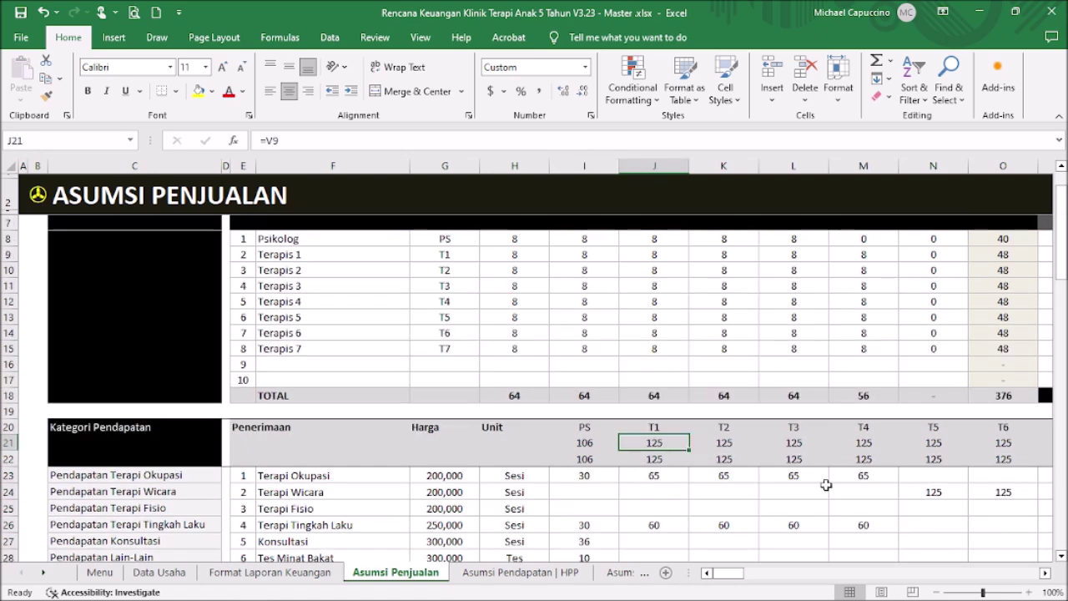
pyautogui.moveTo(740, 576); pyautogui.dragTo(752, 574)
pyautogui.click(887, 253)
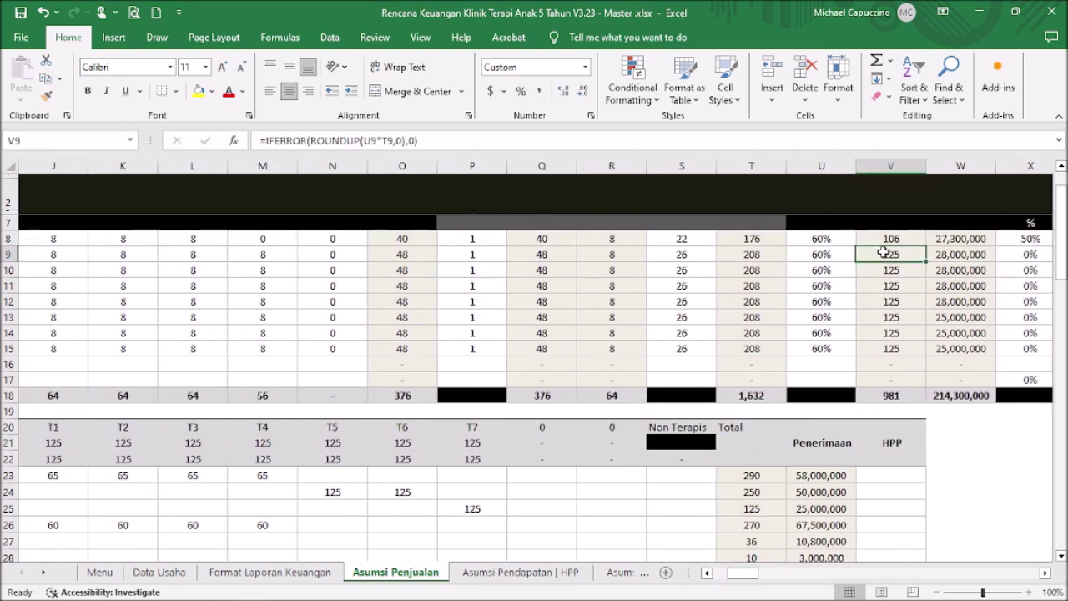
pyautogui.click(836, 257)
pyautogui.moveTo(742, 575); pyautogui.dragTo(724, 575)
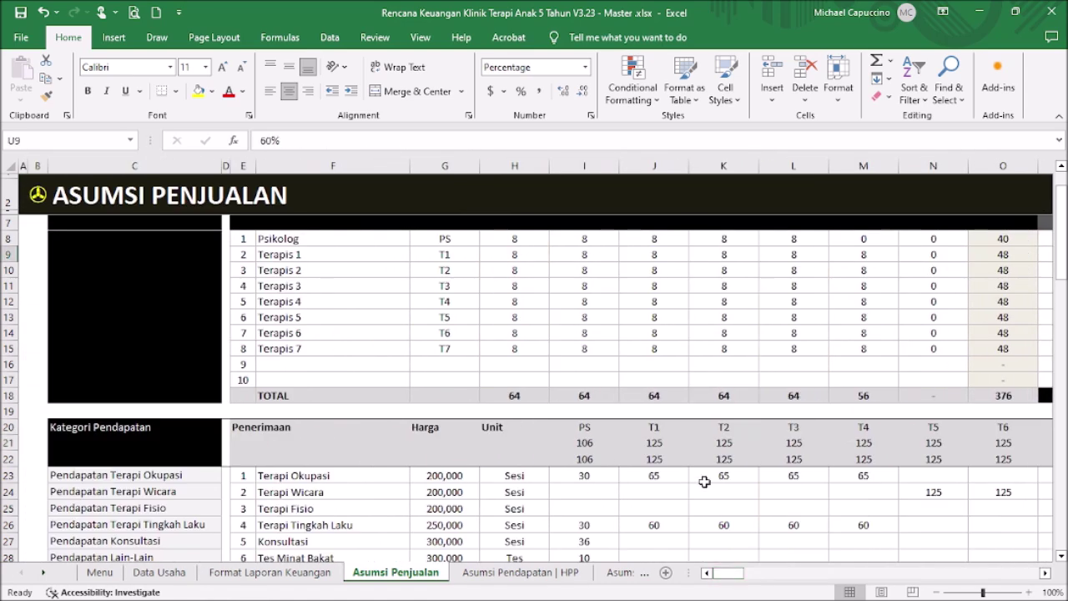
pyautogui.scroll(-2, 701, 439)
pyautogui.moveTo(659, 381); pyautogui.dragTo(660, 463)
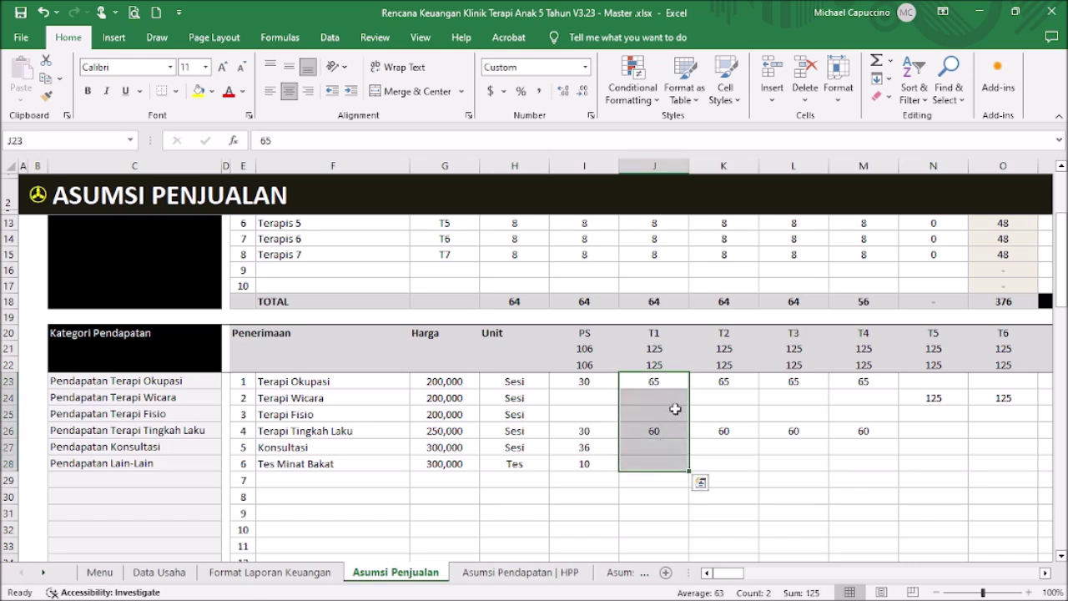
pyautogui.click(667, 364)
# - Set the Psikolog's Ocpy percentage in the patient projection to 70%
pyautogui.scroll(2, 787, 332)
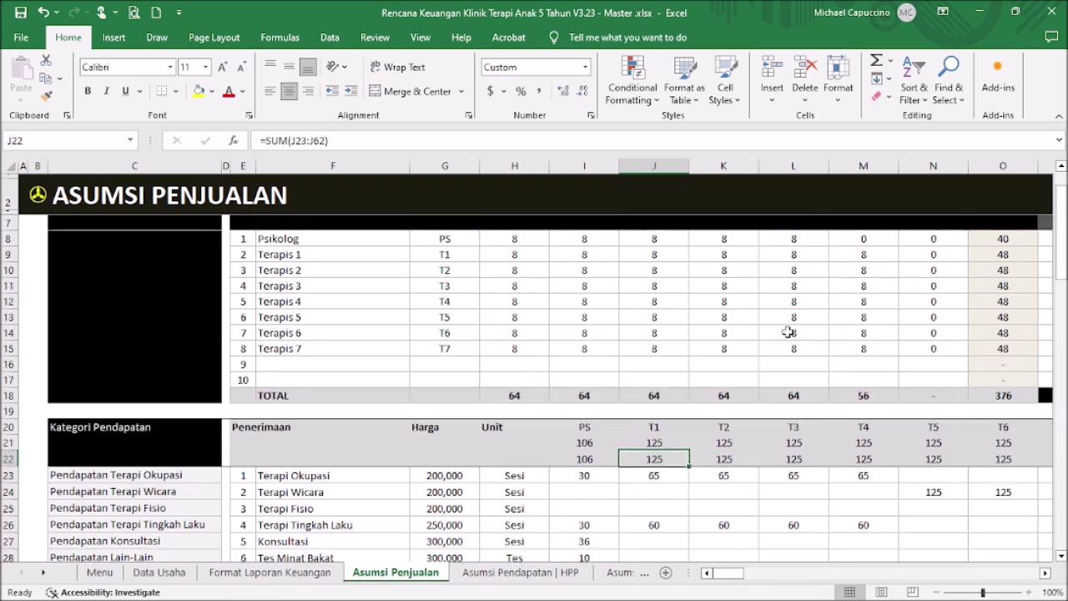
pyautogui.moveTo(740, 573); pyautogui.dragTo(759, 578)
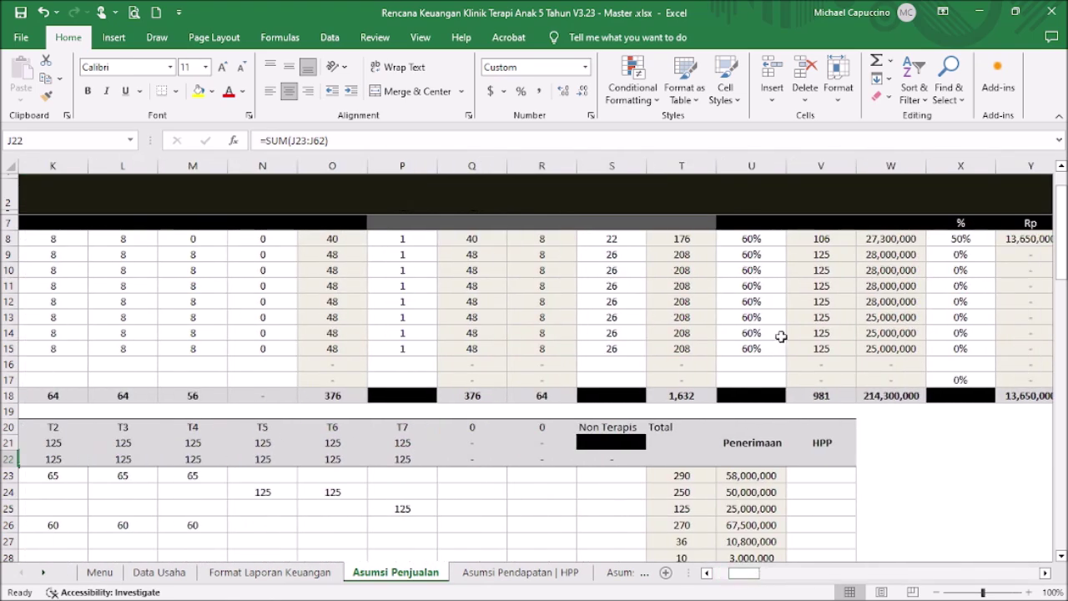
pyautogui.scroll(1, 791, 319)
pyautogui.click(768, 275)
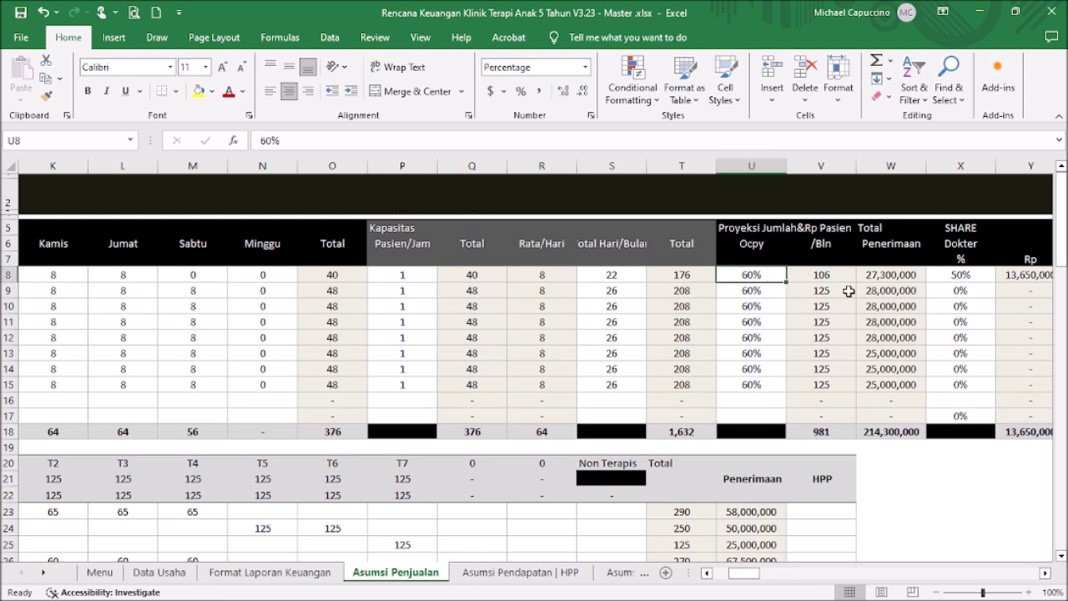
pyautogui.write('70')
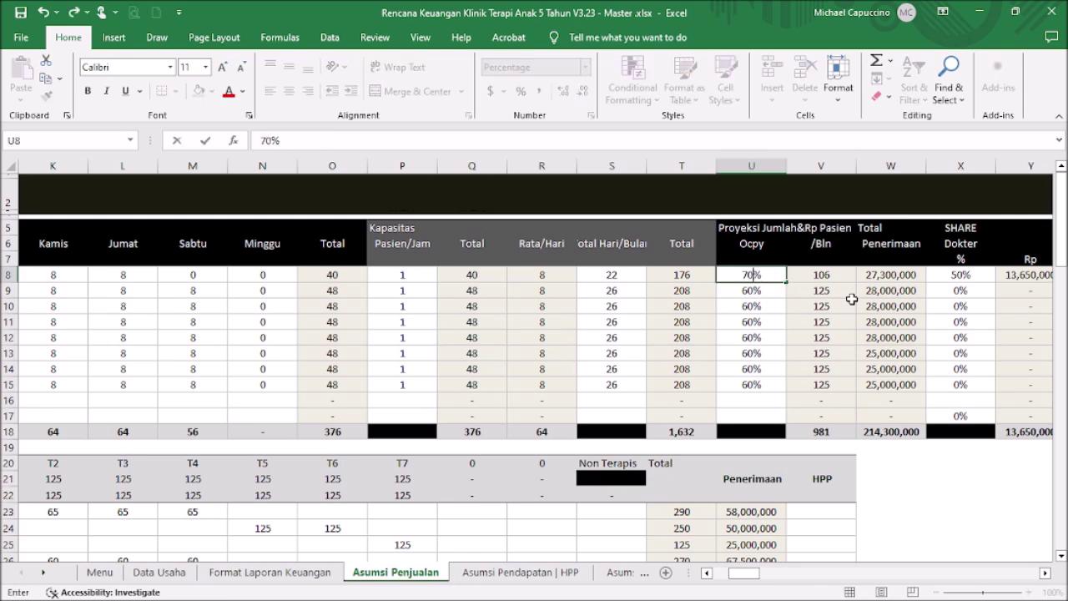
pyautogui.press('Return')
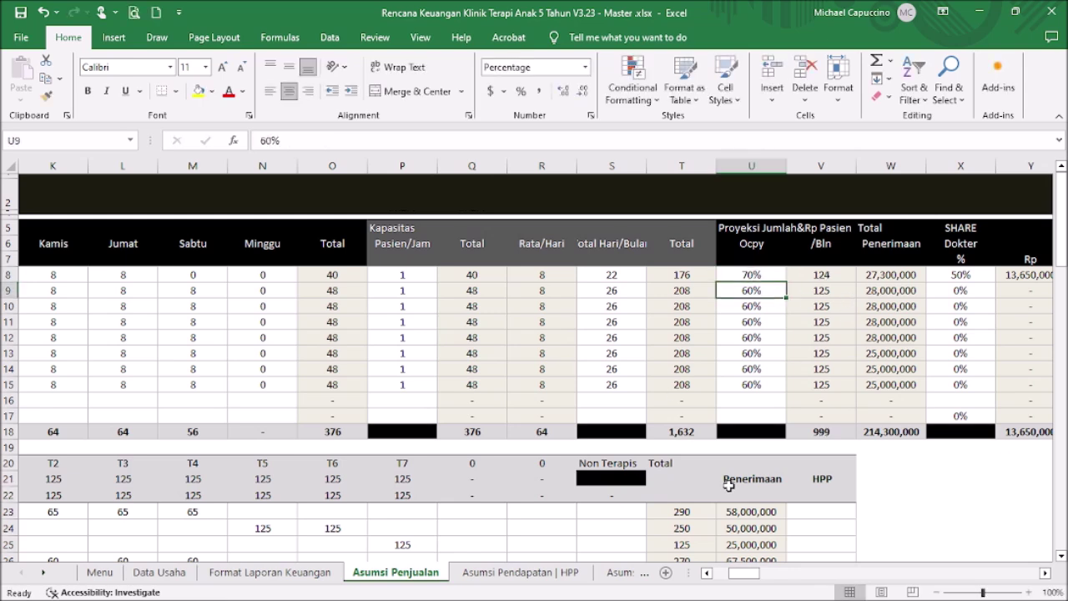
# - Compare the PS column's linked patient projection with its allocated-session total and the individual session entries
pyautogui.moveTo(743, 572); pyautogui.dragTo(724, 573)
pyautogui.click(597, 478)
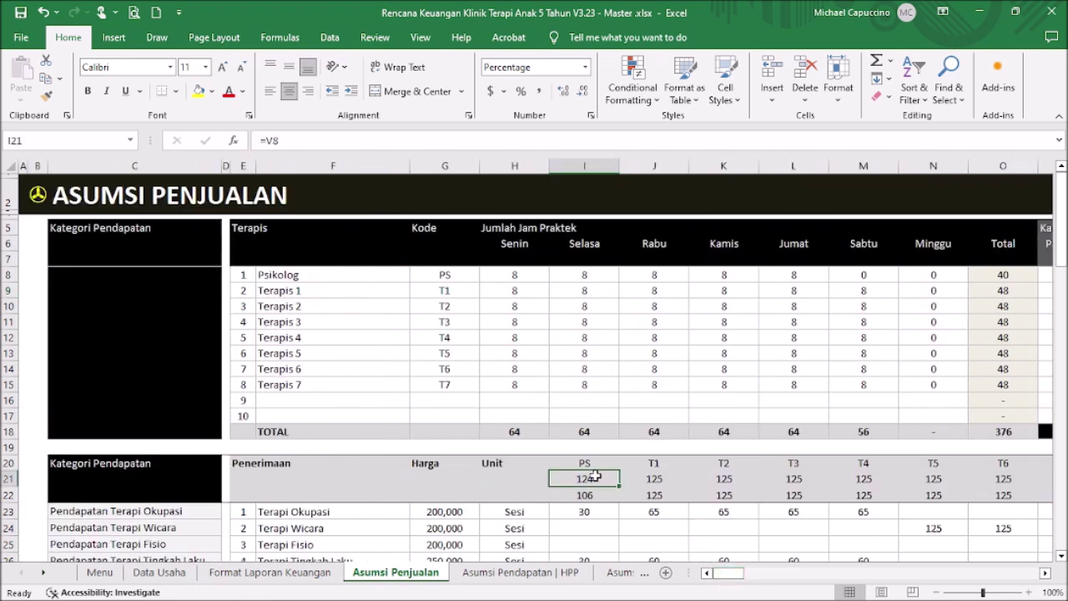
pyautogui.click(599, 495)
pyautogui.scroll(-1, 619, 505)
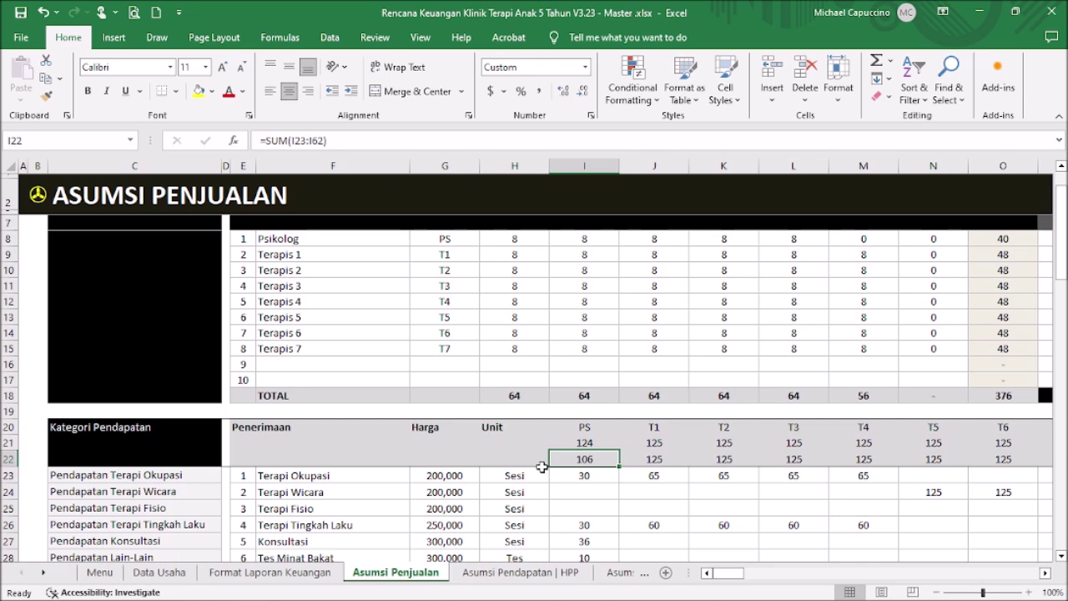
pyautogui.scroll(-2, 600, 459)
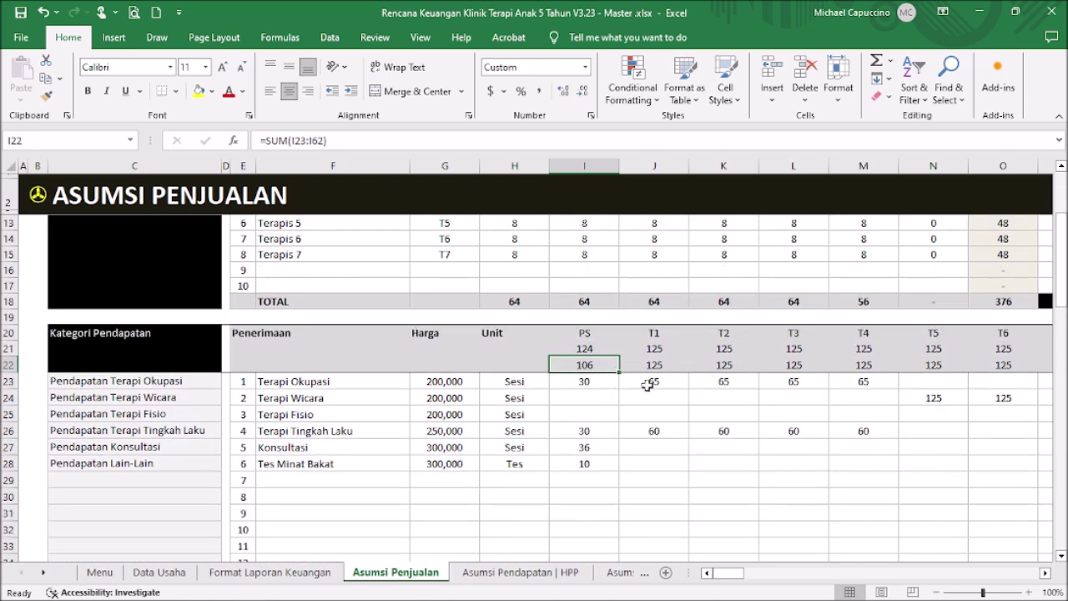
# - Examine the Non Terapis column alongside the list of Penerimaan services, including its empty cells for the six services
pyautogui.moveTo(733, 575); pyautogui.dragTo(748, 577)
pyautogui.scroll(2, 768, 413)
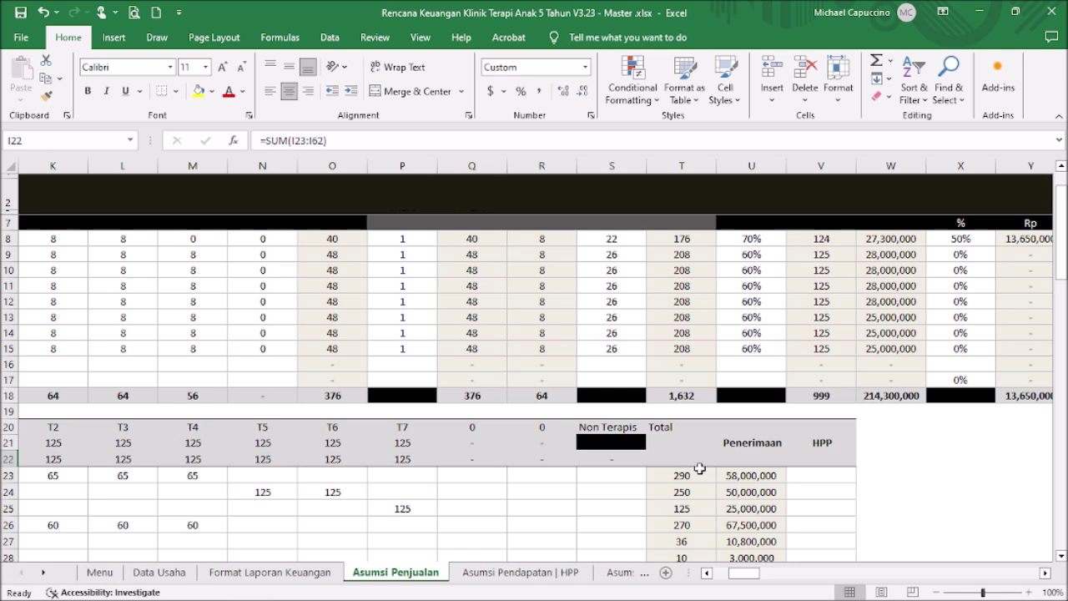
pyautogui.click(612, 476)
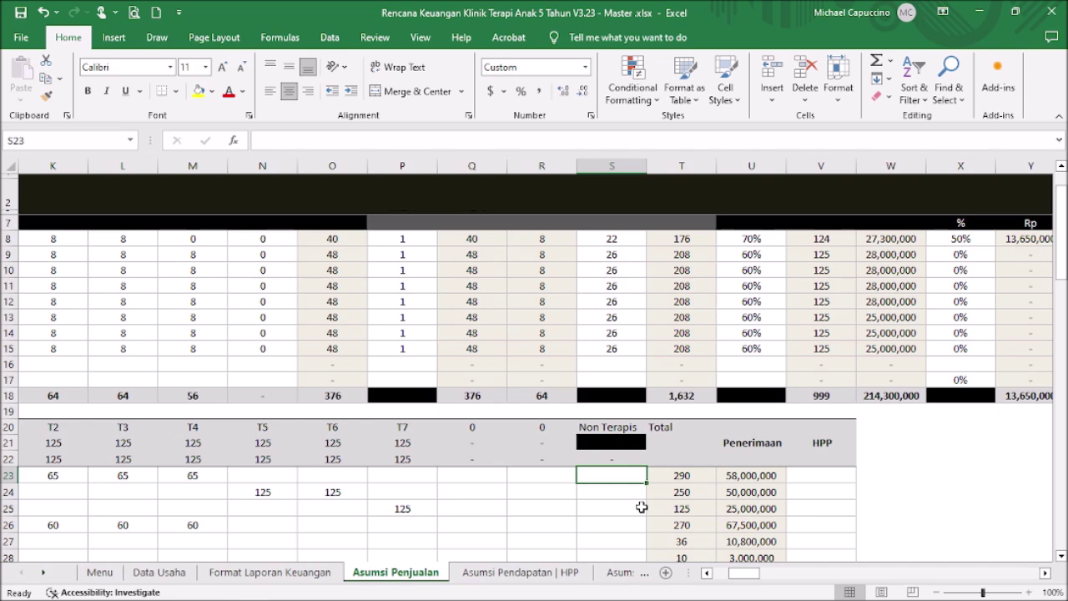
pyautogui.moveTo(746, 574); pyautogui.dragTo(728, 572)
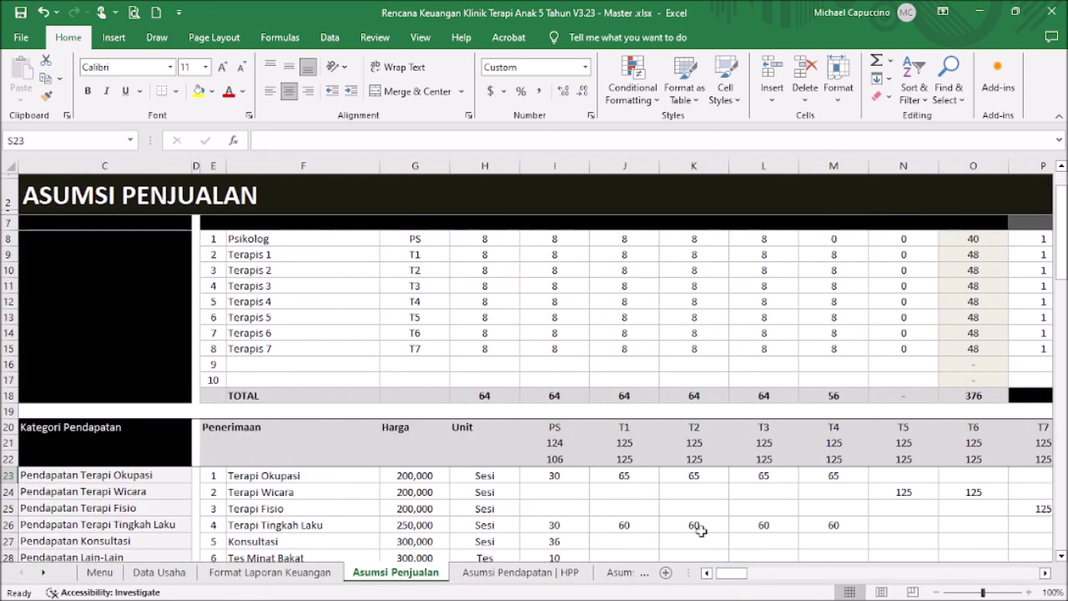
pyautogui.scroll(-2, 497, 471)
pyautogui.click(327, 479)
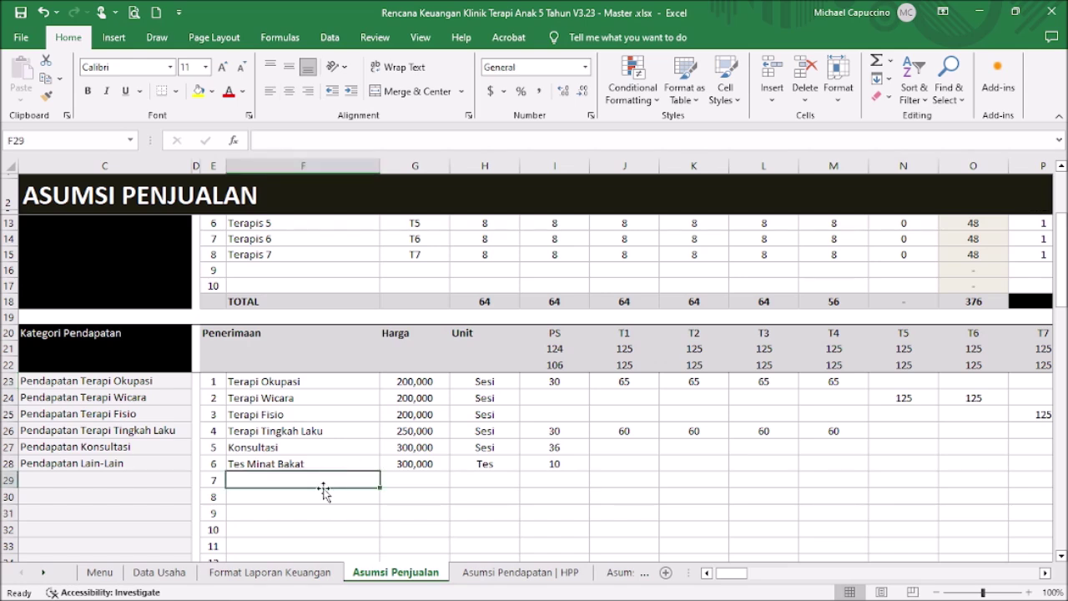
pyautogui.moveTo(286, 380); pyautogui.dragTo(296, 459)
pyautogui.moveTo(730, 573); pyautogui.dragTo(740, 575)
pyautogui.moveTo(749, 381); pyautogui.dragTo(748, 445)
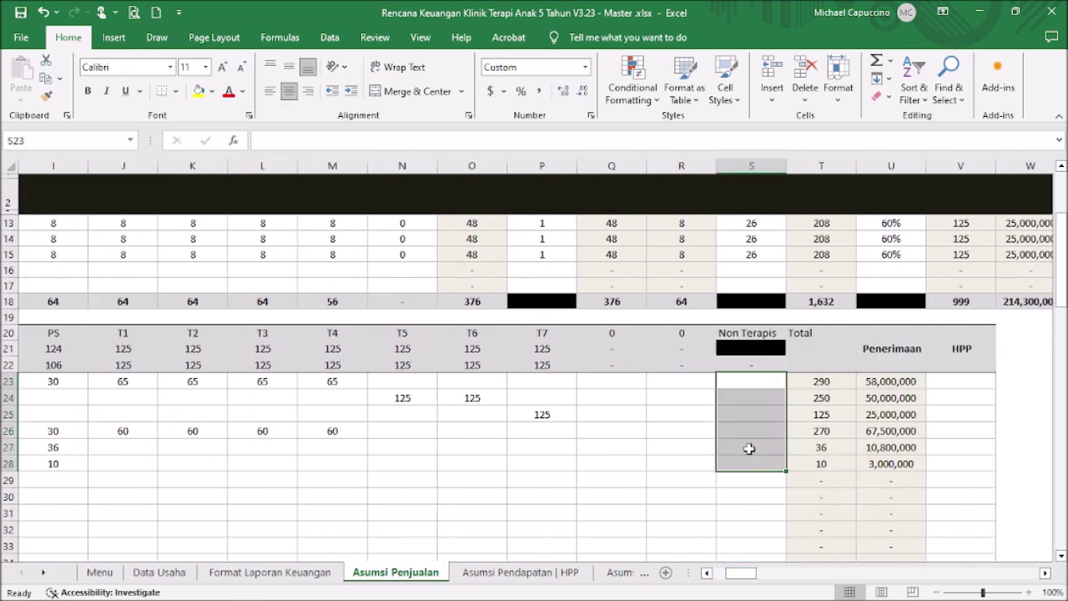
# - Check the Penerimaan formulas for Terapi Okupasi and Terapi Wicara, which multiply each service's session total by its price
pyautogui.click(748, 446)
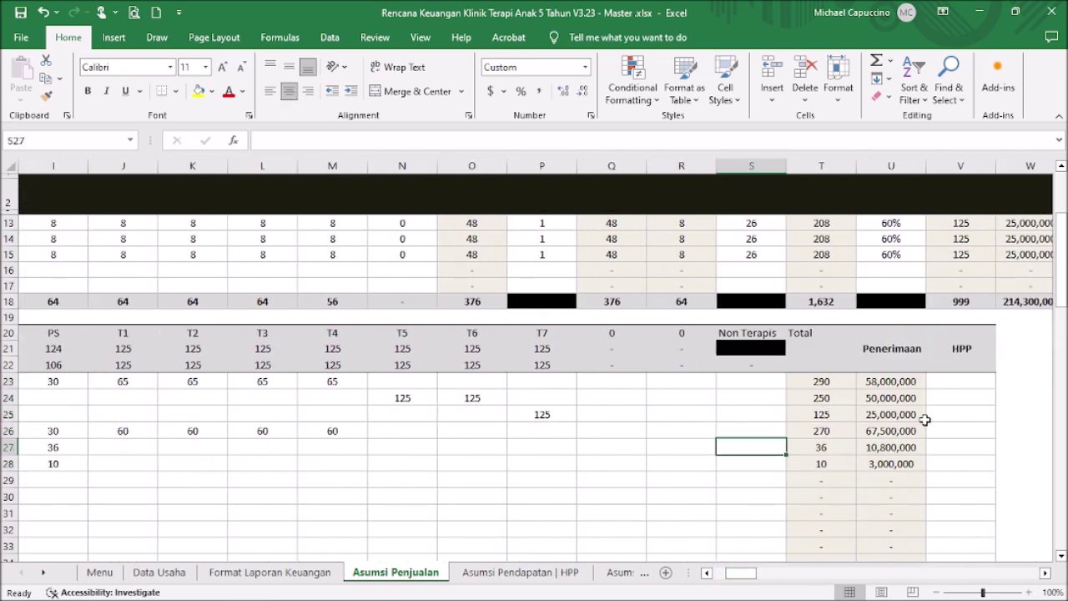
pyautogui.scroll(2, 925, 420)
pyautogui.scroll(1, 926, 426)
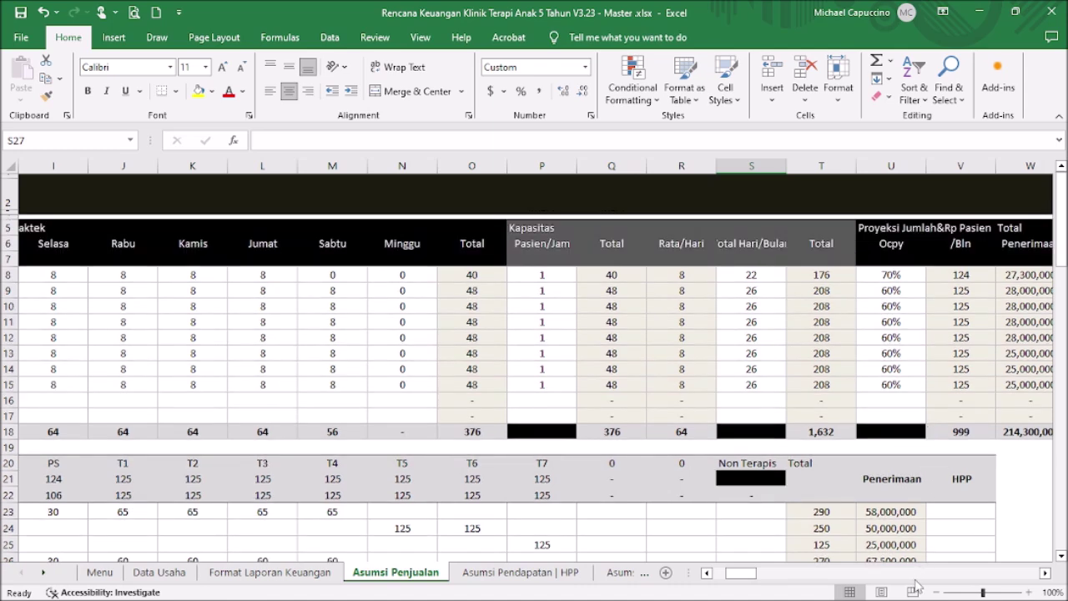
pyautogui.hscroll(2, 742, 584)
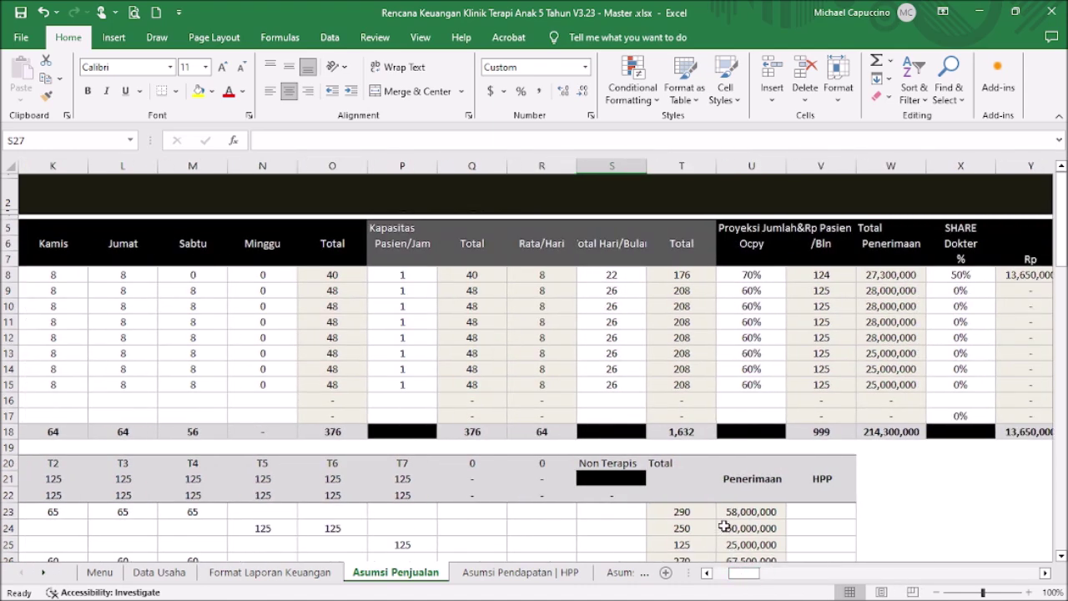
pyautogui.click(735, 514)
pyautogui.scroll(-4, 791, 512)
pyautogui.scroll(4, 757, 407)
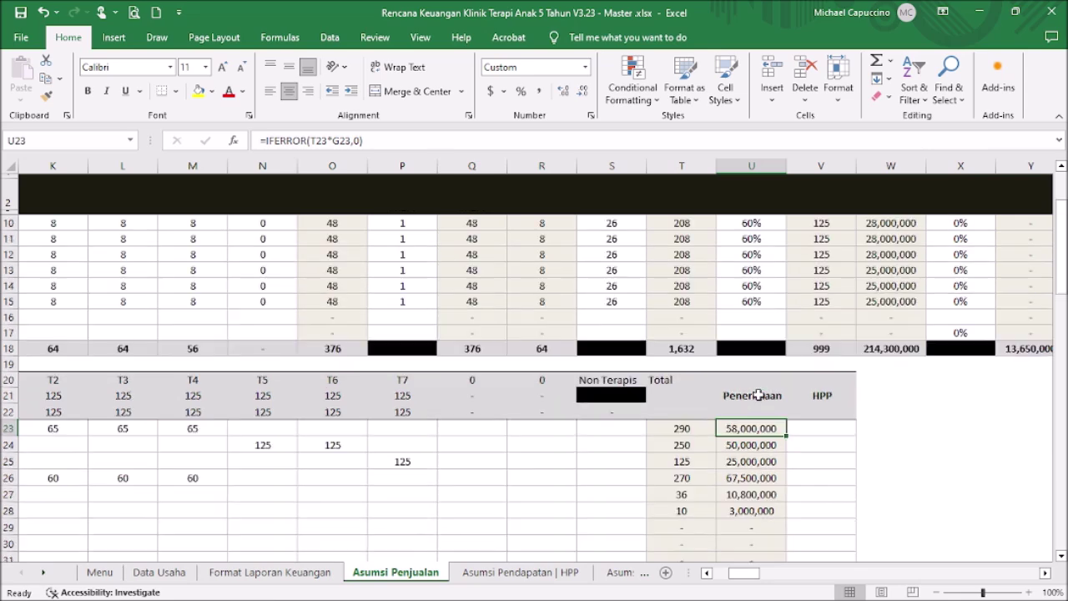
pyautogui.scroll(-1, 763, 399)
pyautogui.scroll(-1, 764, 402)
pyautogui.click(757, 441)
pyautogui.scroll(2, 772, 467)
pyautogui.scroll(-2, 778, 477)
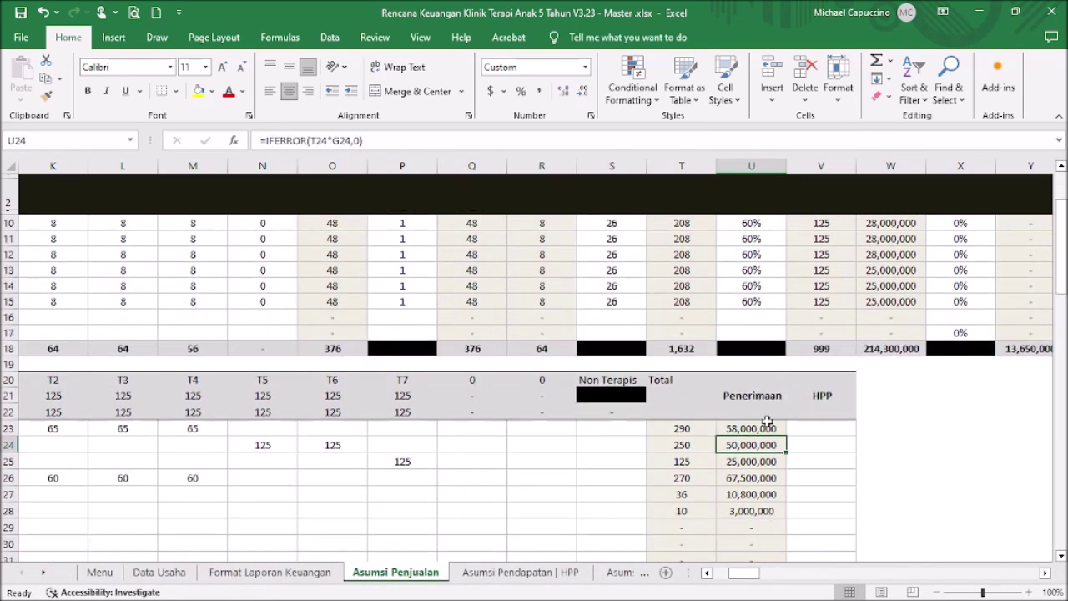
pyautogui.click(750, 416)
pyautogui.scroll(2, 798, 429)
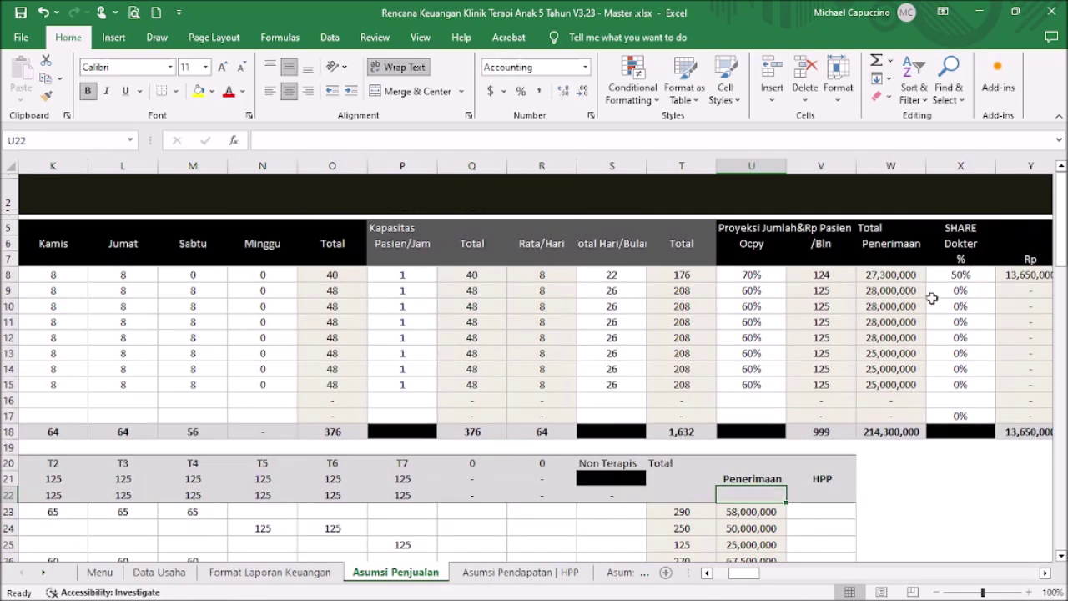
# - Compare the sum of the services' Penerimaan with the therapists' Total Penerimaan in the projection table
pyautogui.moveTo(903, 269); pyautogui.dragTo(908, 428)
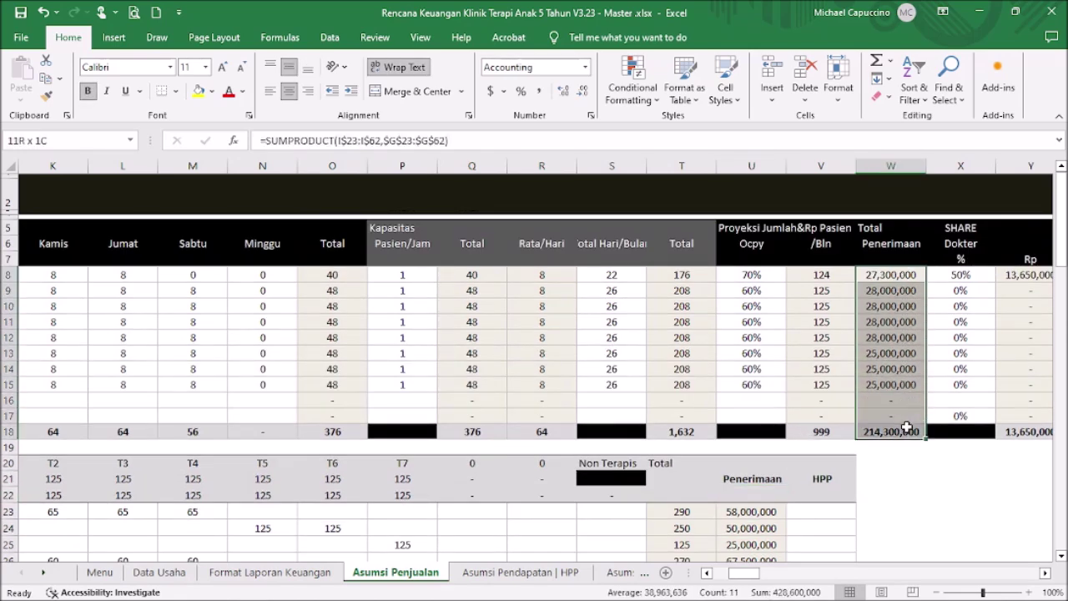
pyautogui.scroll(-3, 782, 412)
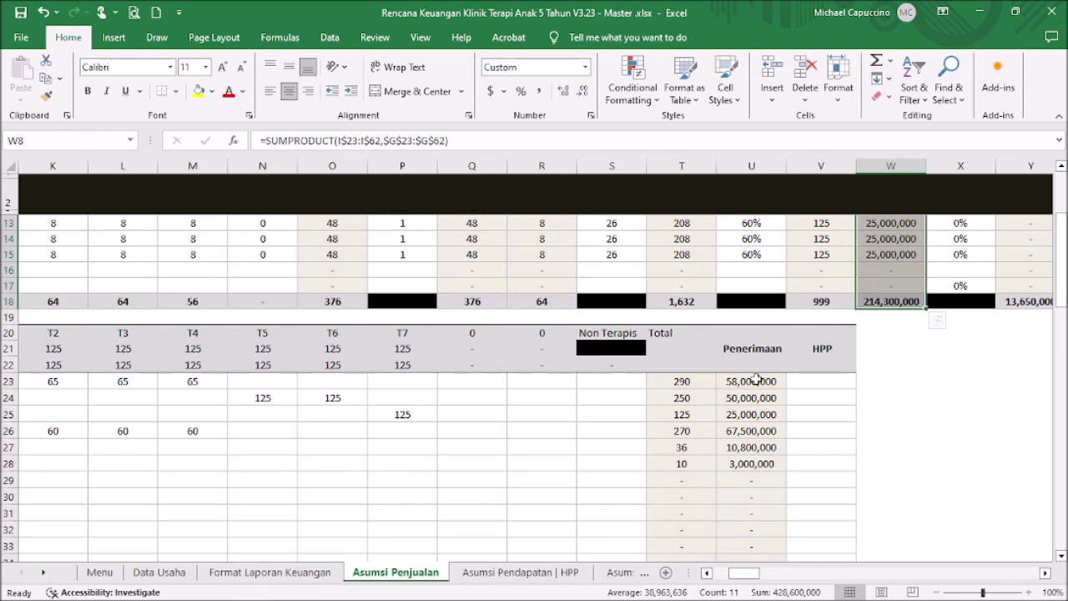
pyautogui.moveTo(755, 379); pyautogui.dragTo(759, 481)
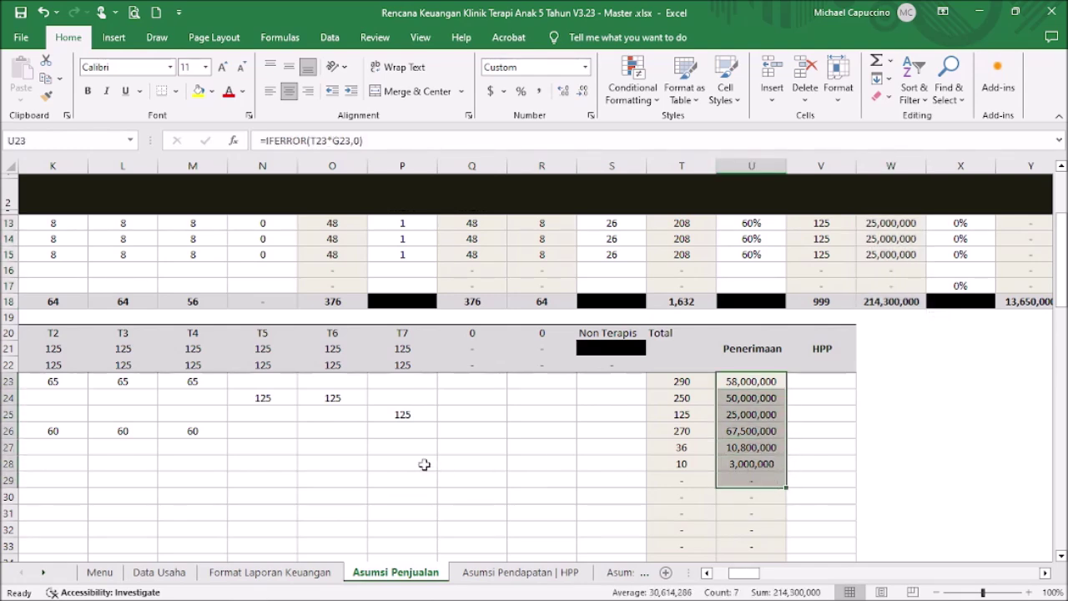
pyautogui.click(595, 401)
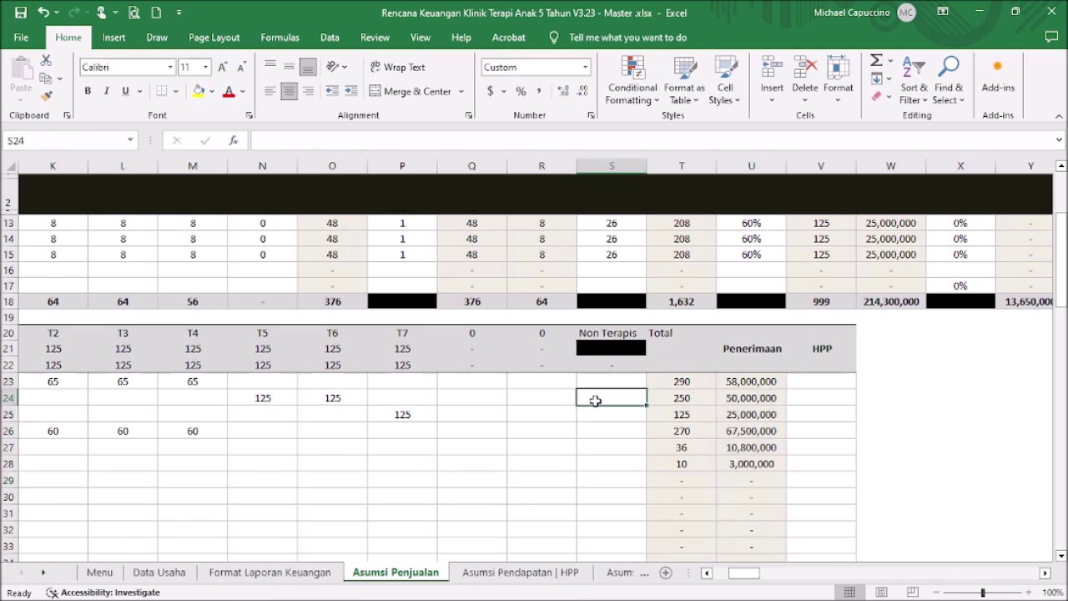
pyautogui.moveTo(762, 377); pyautogui.dragTo(756, 462)
pyautogui.click(908, 302)
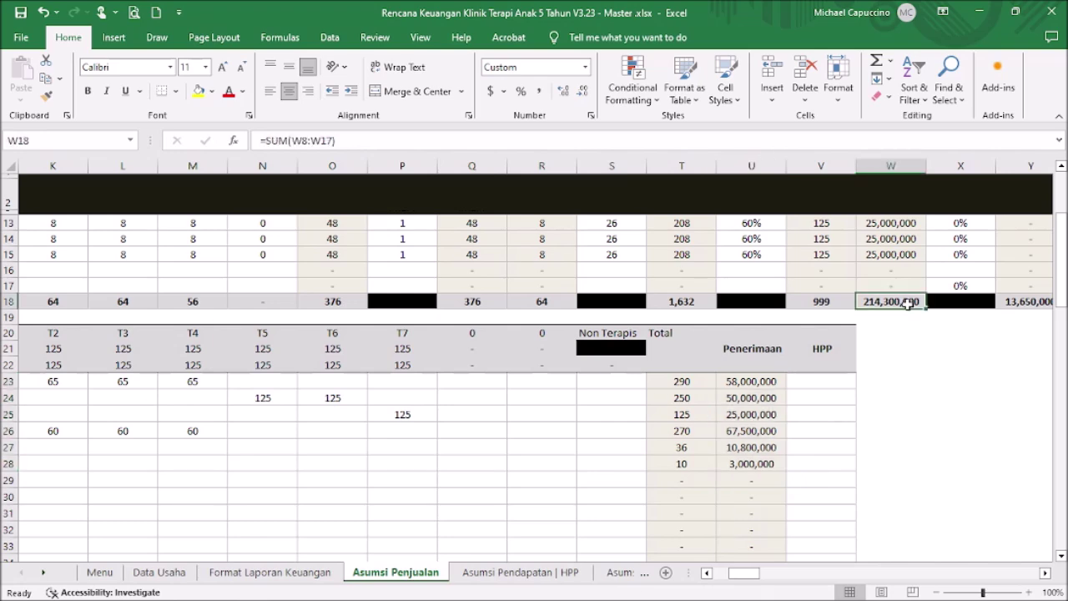
pyautogui.scroll(2, 871, 380)
pyautogui.scroll(1, 870, 379)
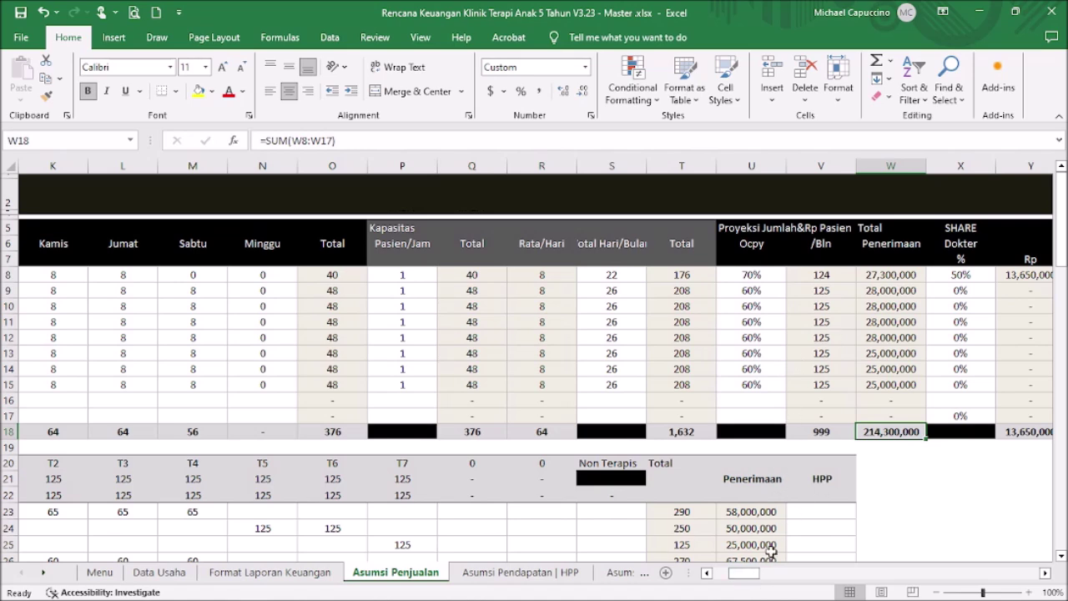
# - Check the HPP cell of the first service and look through all 40 rows of the Penerimaan list
pyautogui.hscroll(-1, 748, 576)
pyautogui.hscroll(1, 749, 575)
pyautogui.scroll(-2, 784, 489)
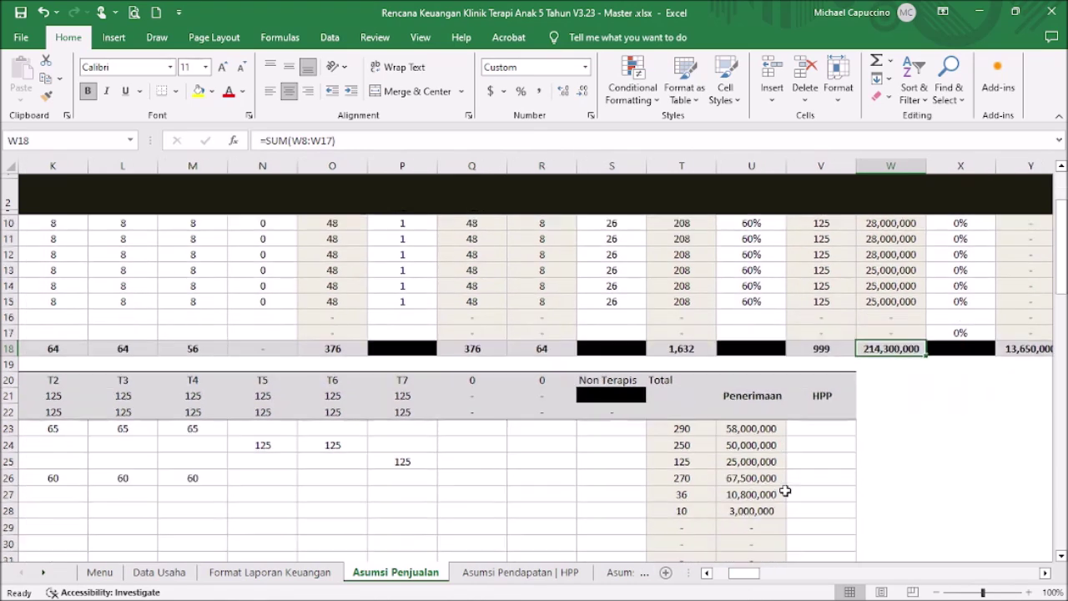
pyautogui.click(822, 426)
pyautogui.moveTo(746, 574); pyautogui.dragTo(728, 574)
pyautogui.scroll(-6, 726, 450)
pyautogui.scroll(3, 726, 451)
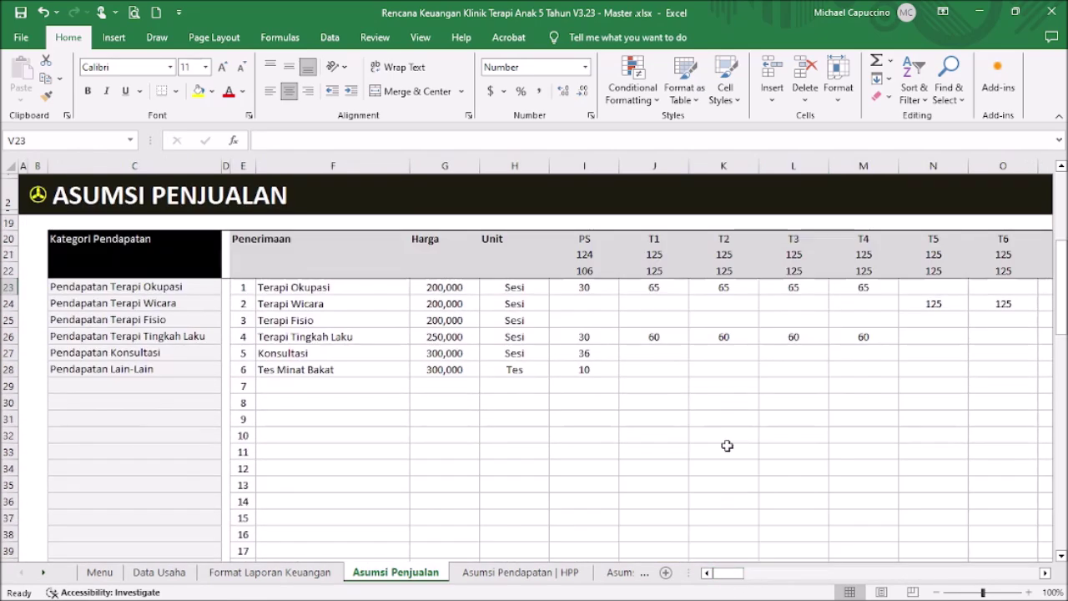
pyautogui.scroll(-12, 644, 423)
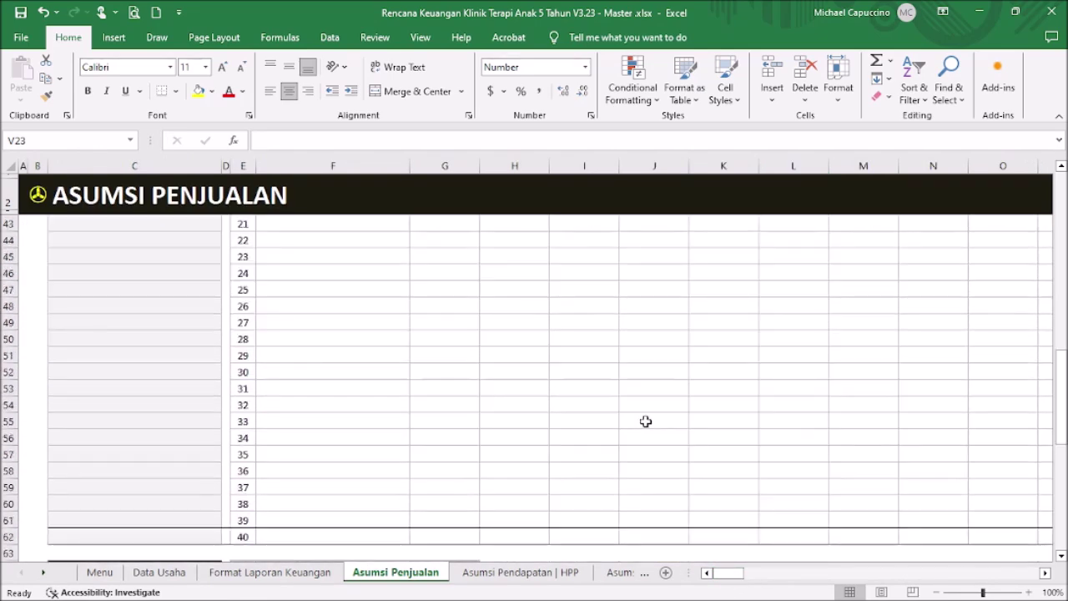
pyautogui.scroll(14, 647, 419)
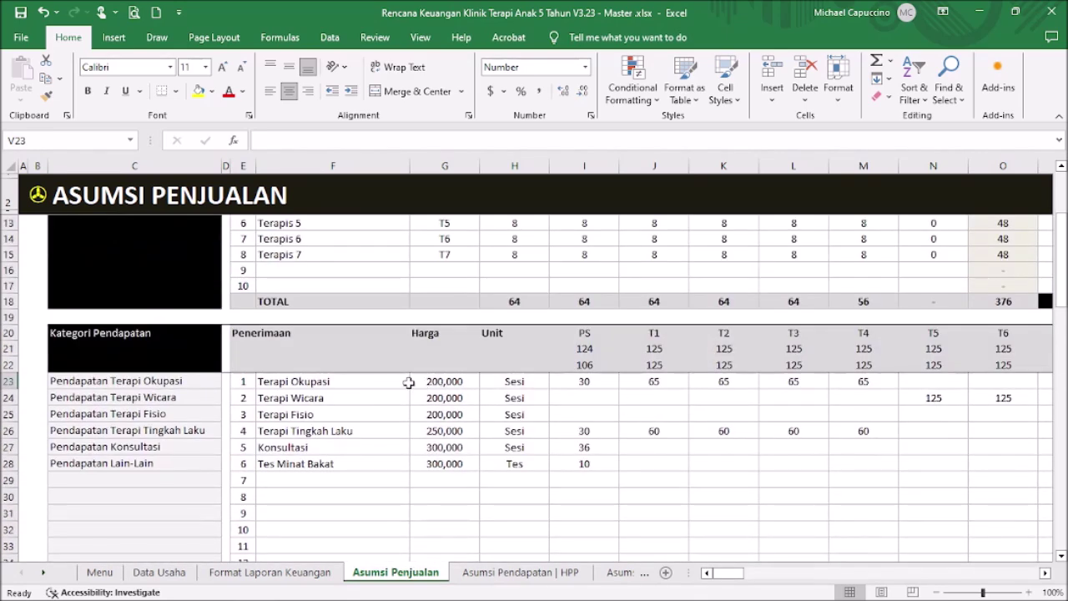
# - Match Terapi Okupasi to its HPP cell and inspect the HPP cell of Terapi Wicara
pyautogui.click(405, 381)
pyautogui.moveTo(734, 574); pyautogui.dragTo(814, 391)
pyautogui.scroll(3, 814, 391)
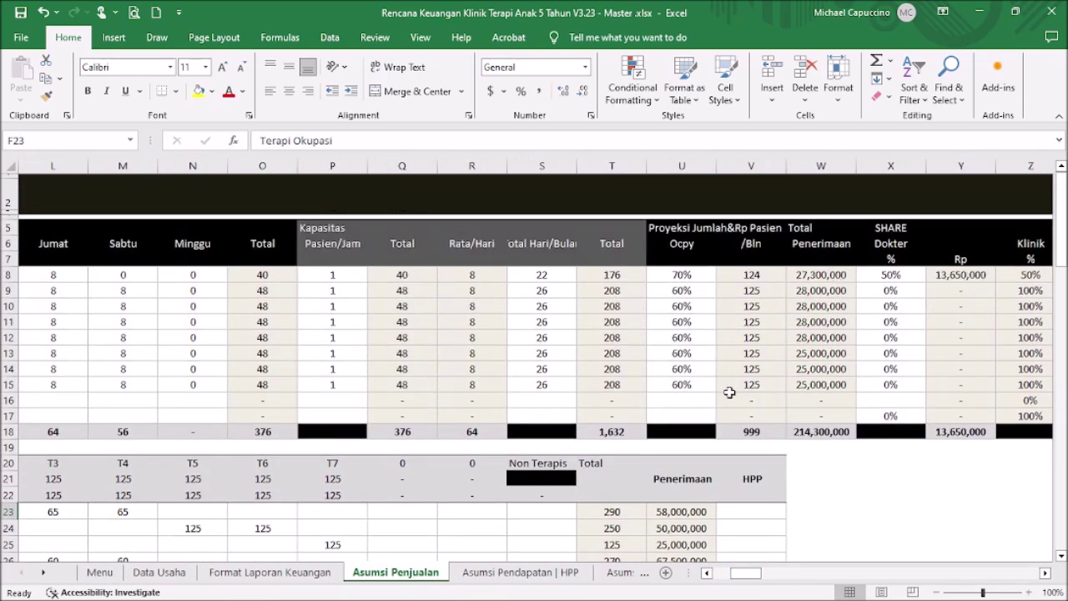
pyautogui.scroll(-3, 638, 475)
pyautogui.click(761, 385)
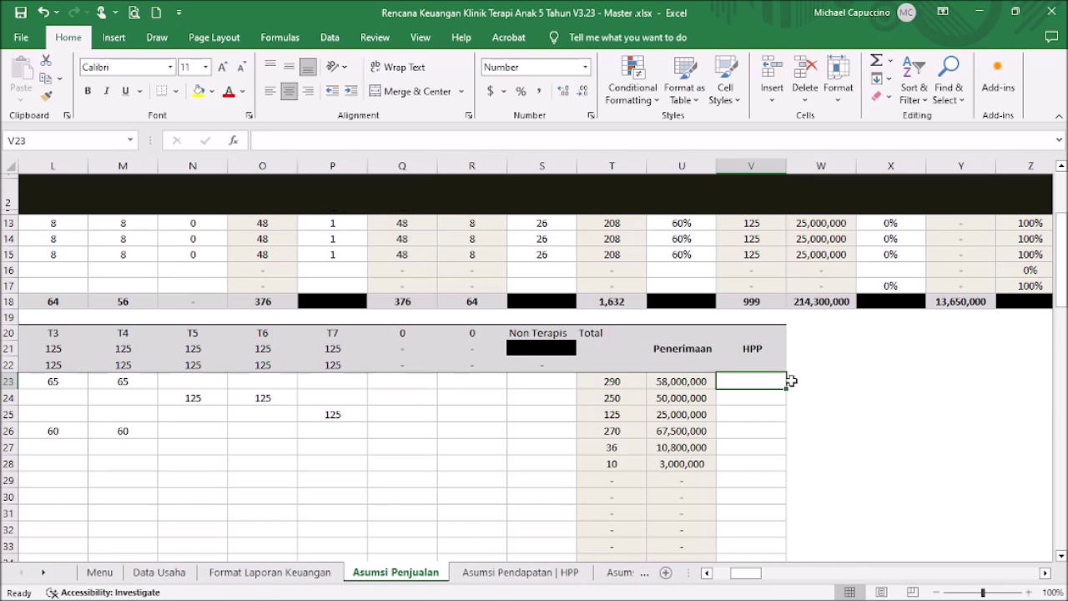
pyautogui.click(770, 394)
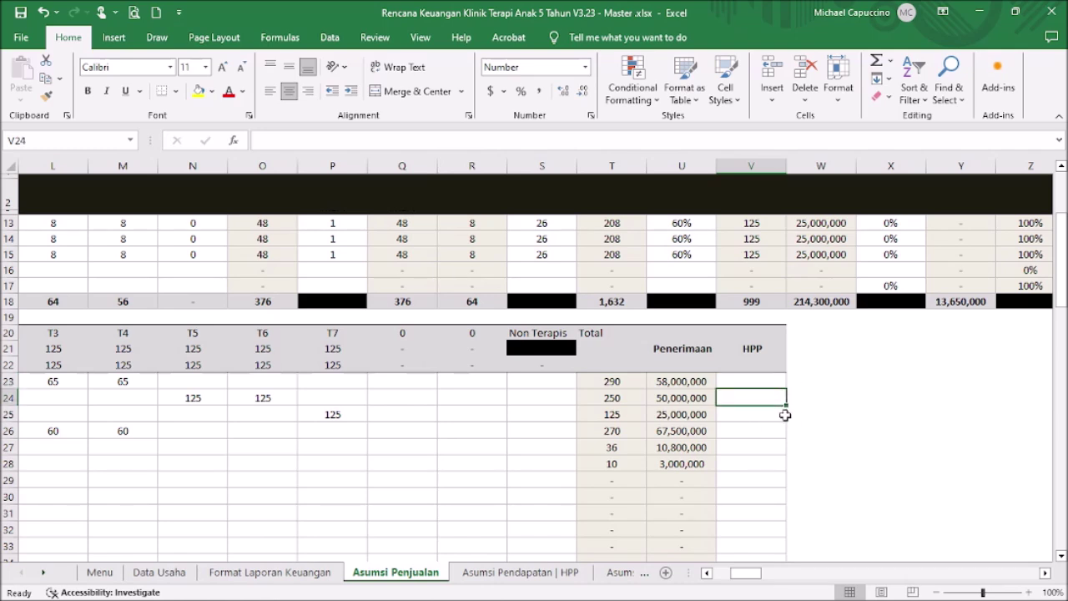
pyautogui.scroll(-1, 863, 434)
# - Trace the HPP Dokter amount in the variable cost table to the total of the SHARE Dokter Rp column
pyautogui.moveTo(748, 574); pyautogui.dragTo(729, 582)
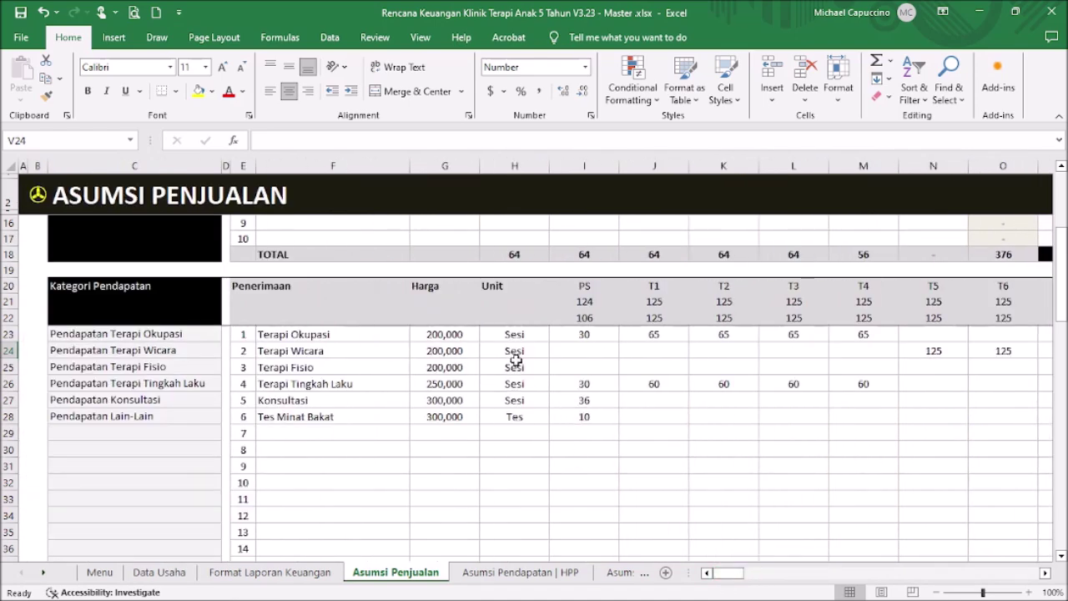
pyautogui.scroll(-13, 515, 359)
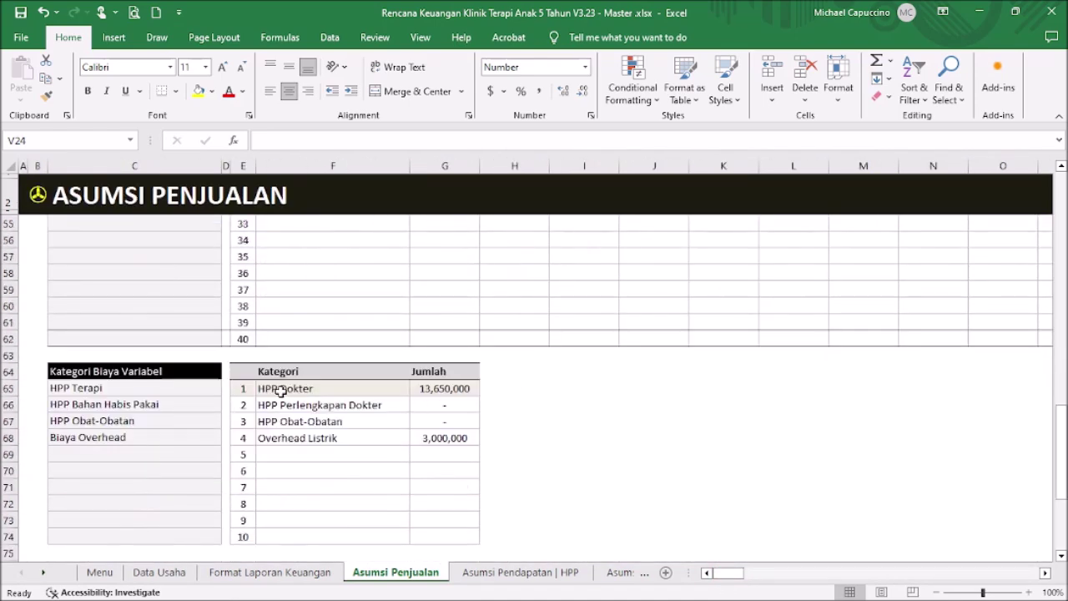
pyautogui.click(323, 390)
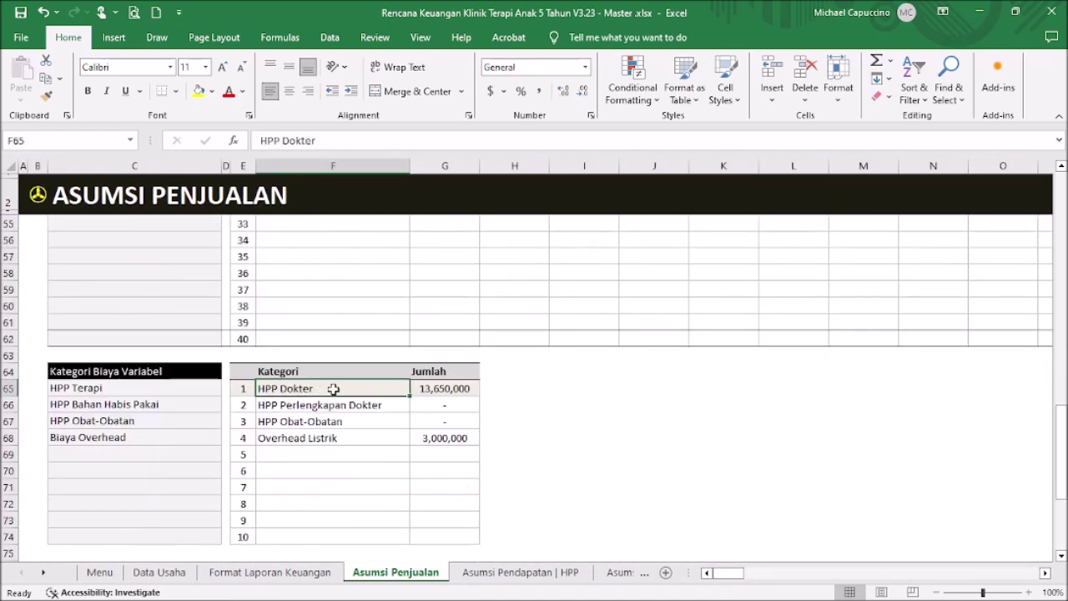
pyautogui.click(458, 390)
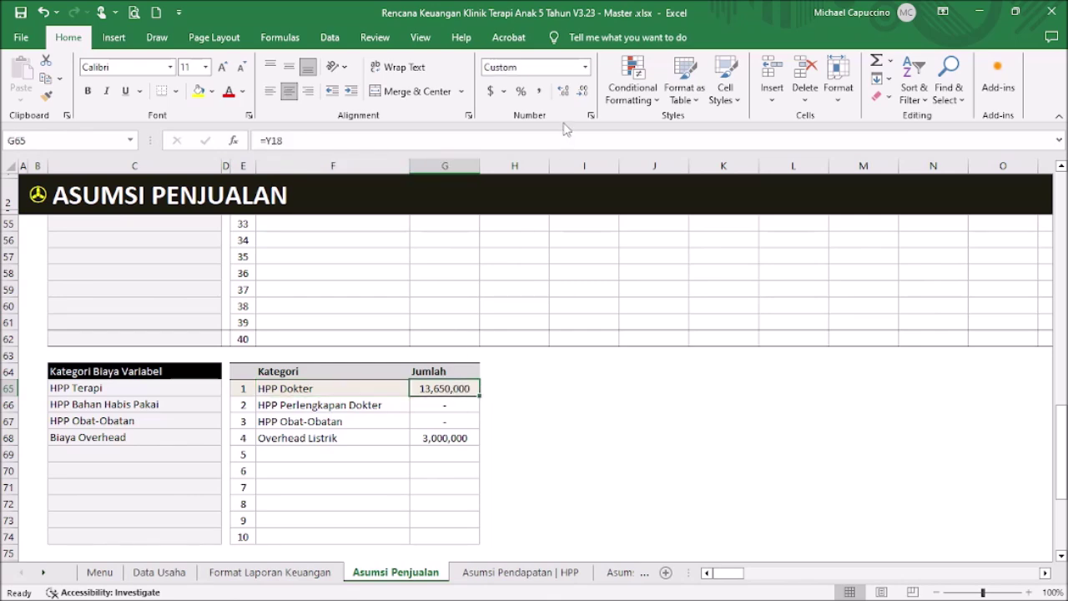
pyautogui.scroll(17, 864, 355)
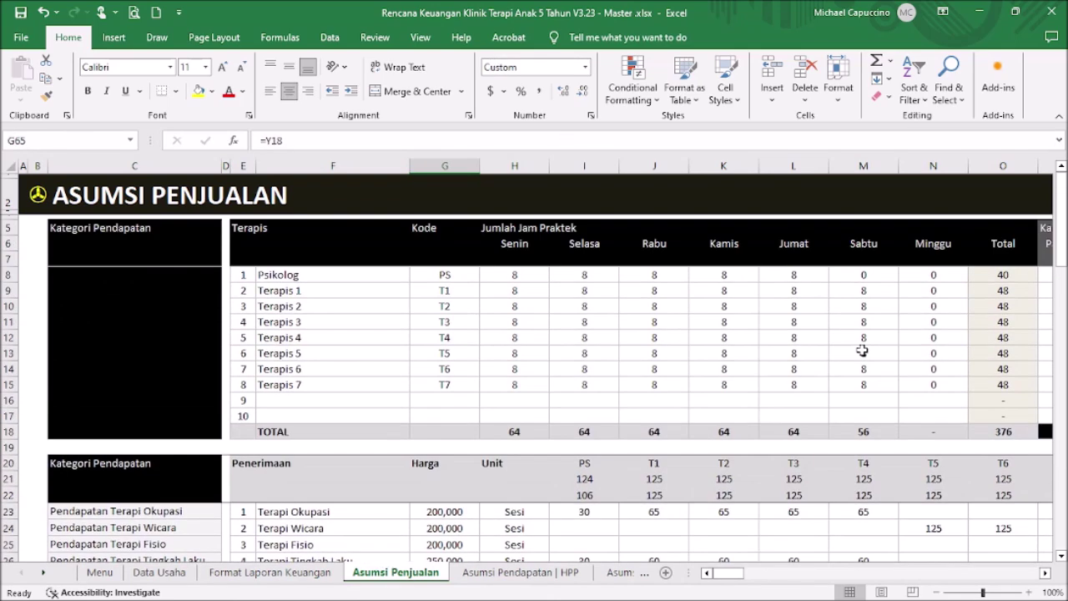
pyautogui.moveTo(726, 576); pyautogui.dragTo(750, 576)
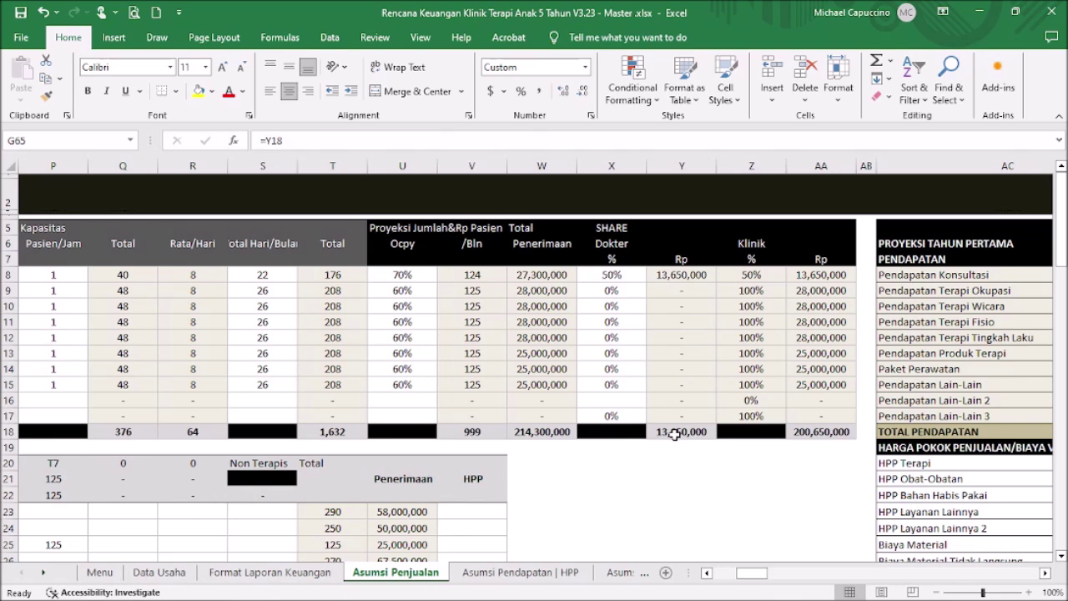
pyautogui.click(674, 435)
pyautogui.moveTo(756, 576); pyautogui.dragTo(670, 567)
pyautogui.scroll(-5, 622, 475)
pyautogui.scroll(-12, 622, 475)
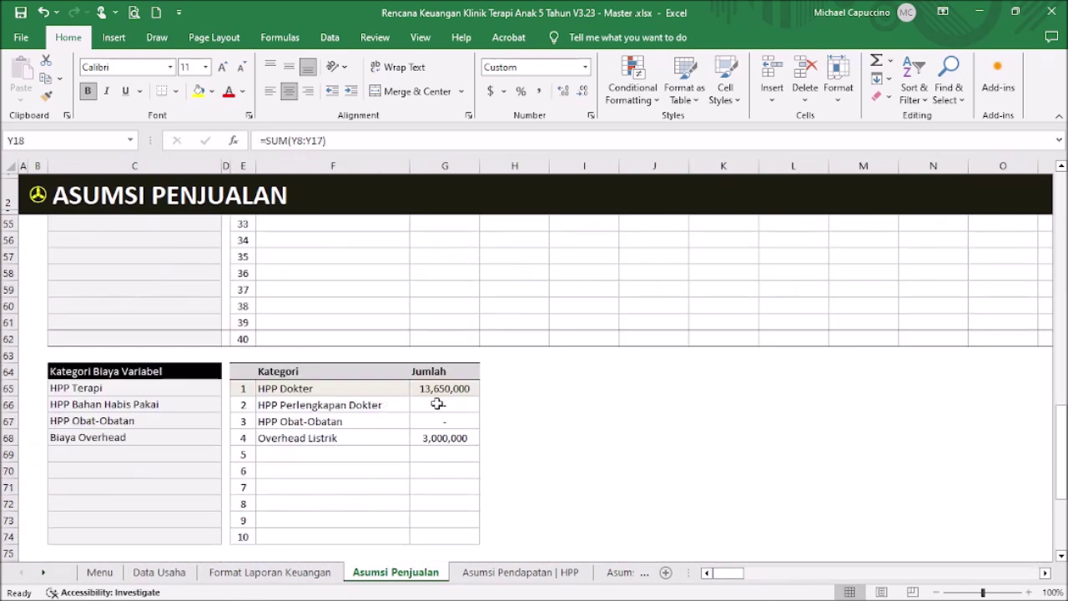
# - Inspect the HPP Perlengkapan Dokter amount and trace the HPP Obat-Obatan sum formula to its range V23:AA62, keeping the formula intact
pyautogui.click(445, 405)
pyautogui.click(460, 421)
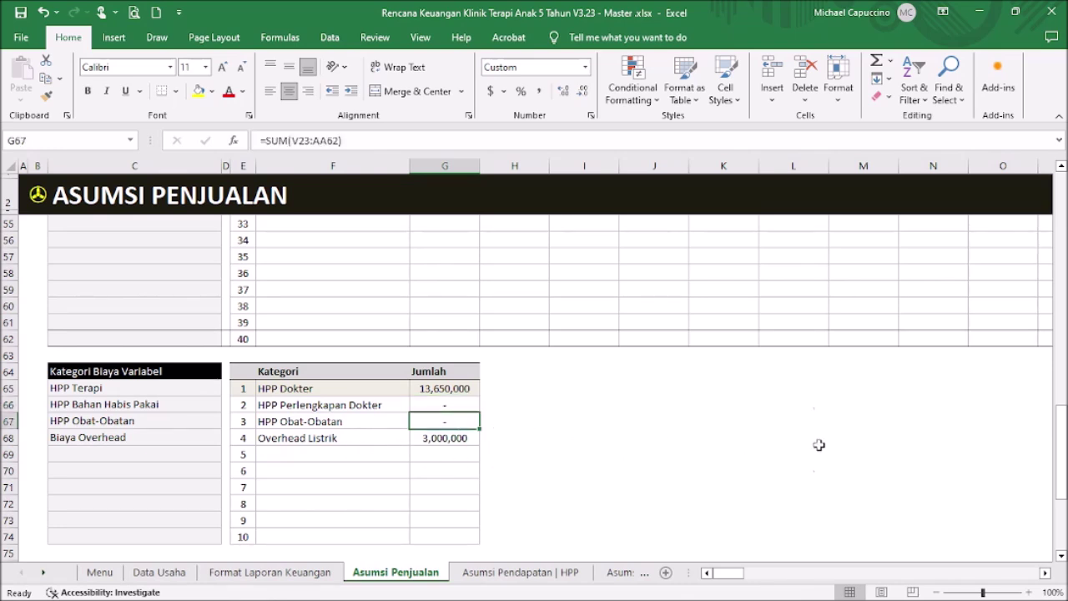
pyautogui.click(788, 136)
pyautogui.moveTo(730, 572); pyautogui.dragTo(756, 573)
pyautogui.scroll(14, 790, 470)
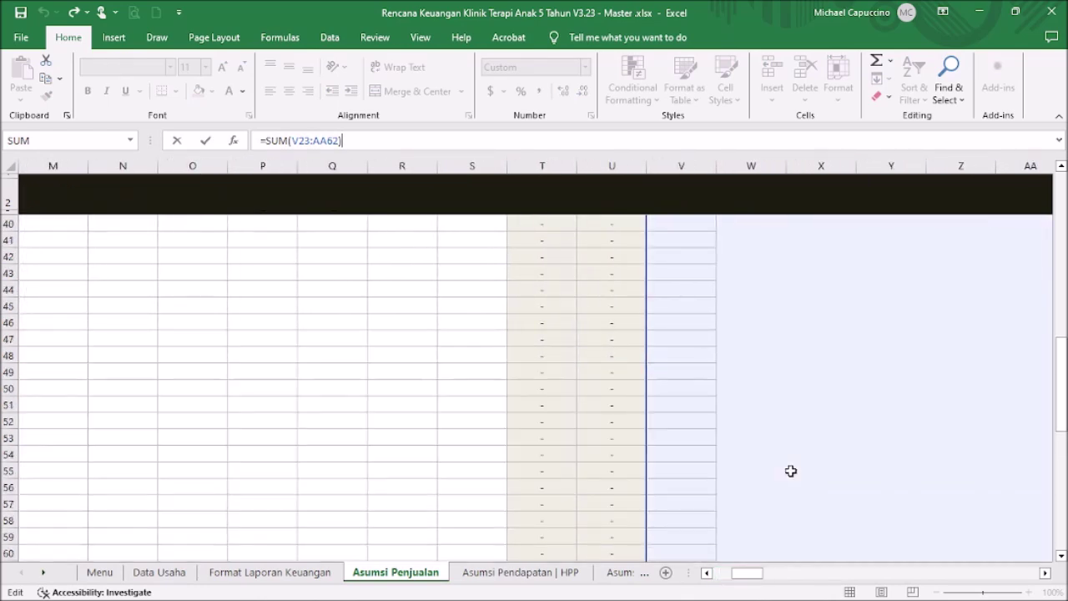
pyautogui.moveTo(748, 573); pyautogui.dragTo(726, 573)
pyautogui.scroll(-15, 580, 486)
pyautogui.click(579, 482)
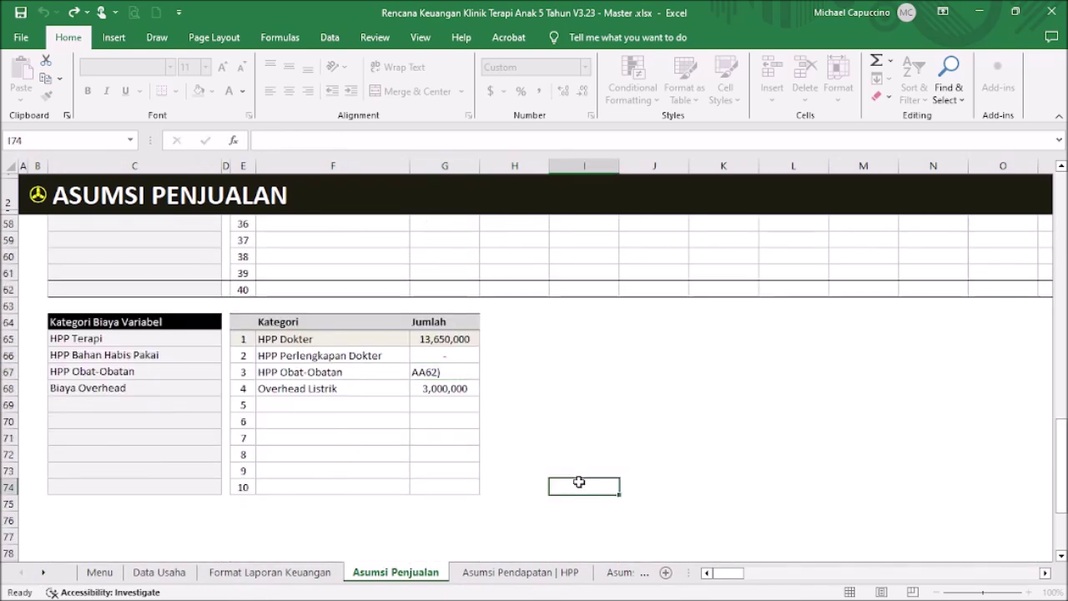
pyautogui.click(457, 368)
pyautogui.doubleClick(458, 368)
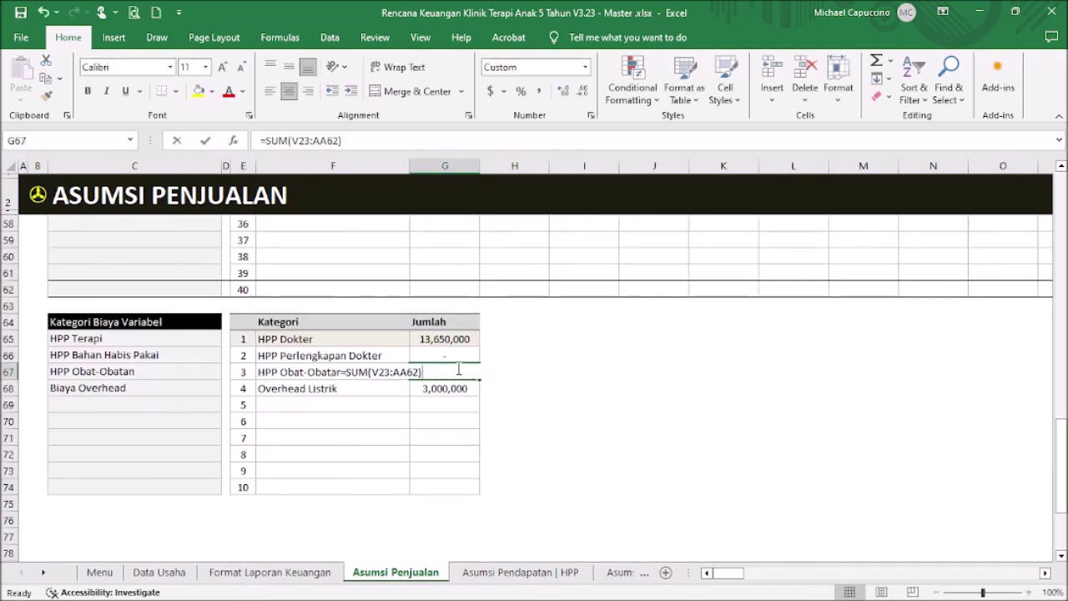
pyautogui.press('Return')
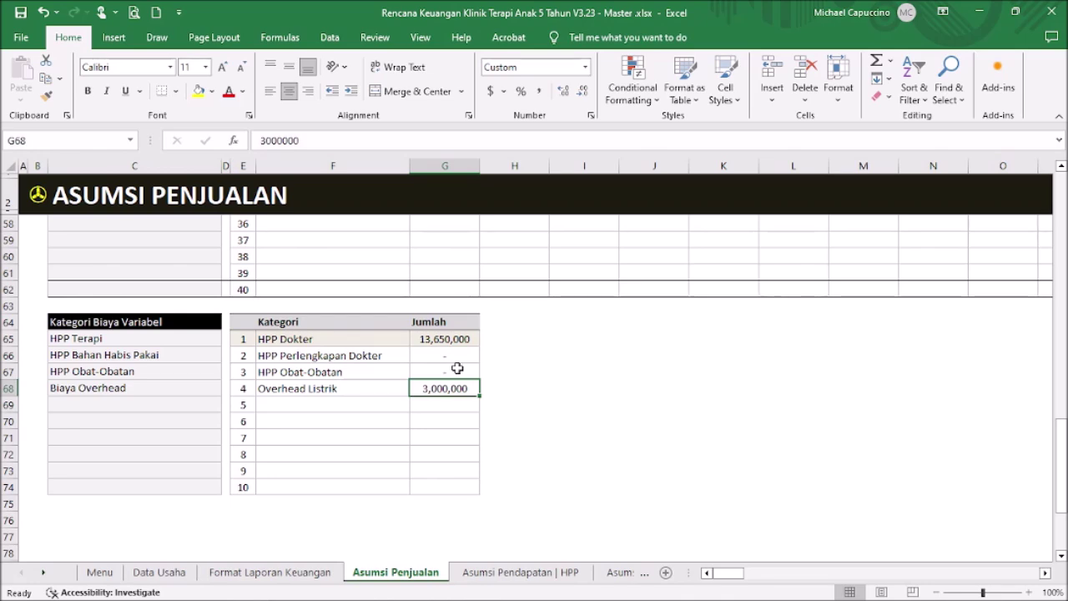
# - Compare the Kategori Biaya Variabel list with its cost items, and the Kategori Pendapatan list with the Penerimaan services
pyautogui.scroll(15, 560, 317)
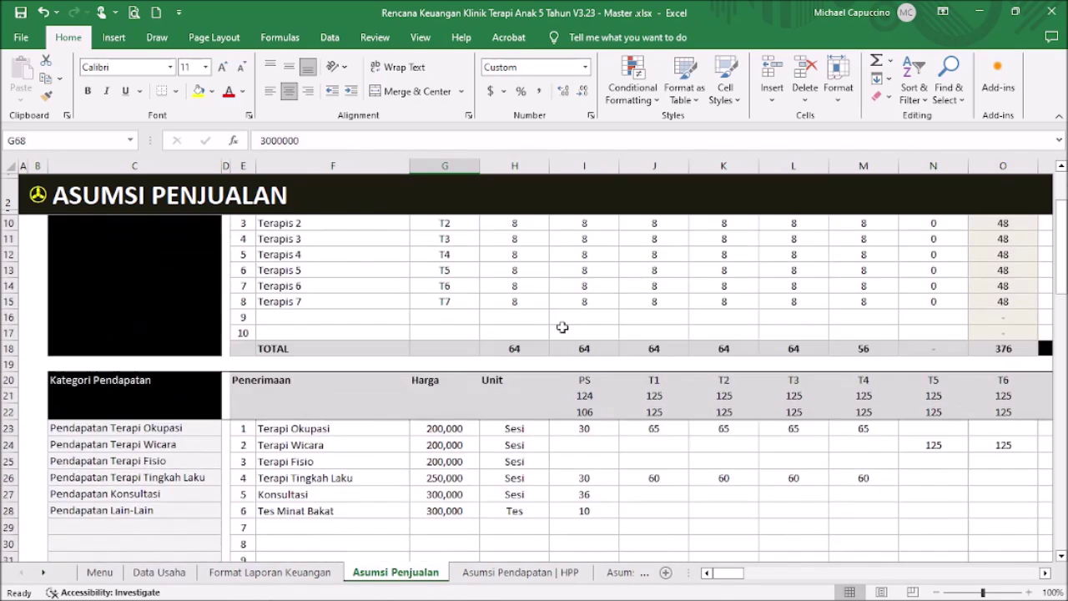
pyautogui.scroll(-15, 559, 334)
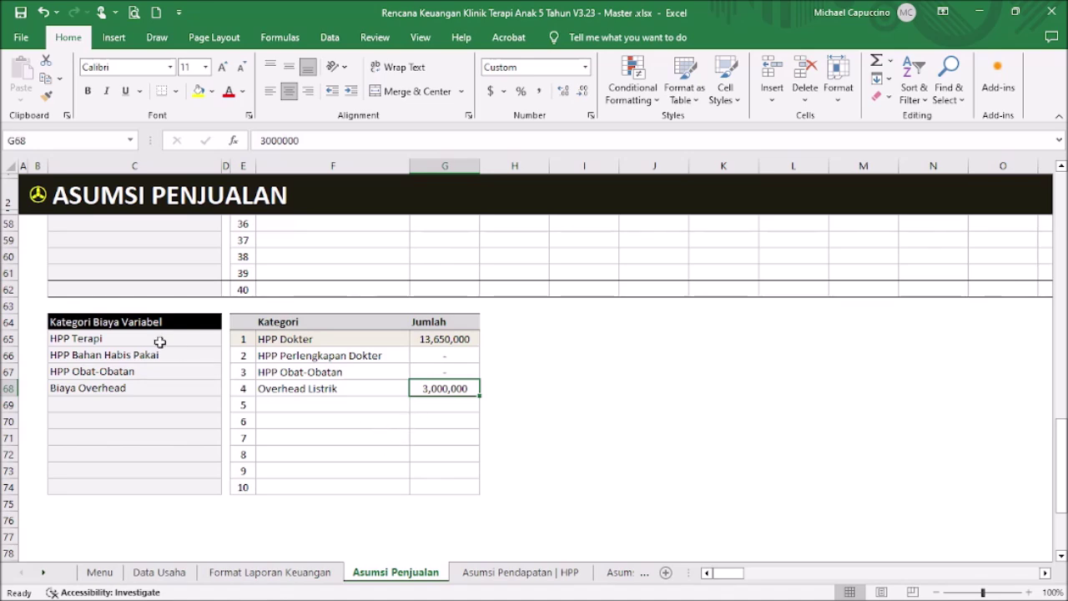
pyautogui.scroll(15, 198, 342)
pyautogui.scroll(-3, 282, 382)
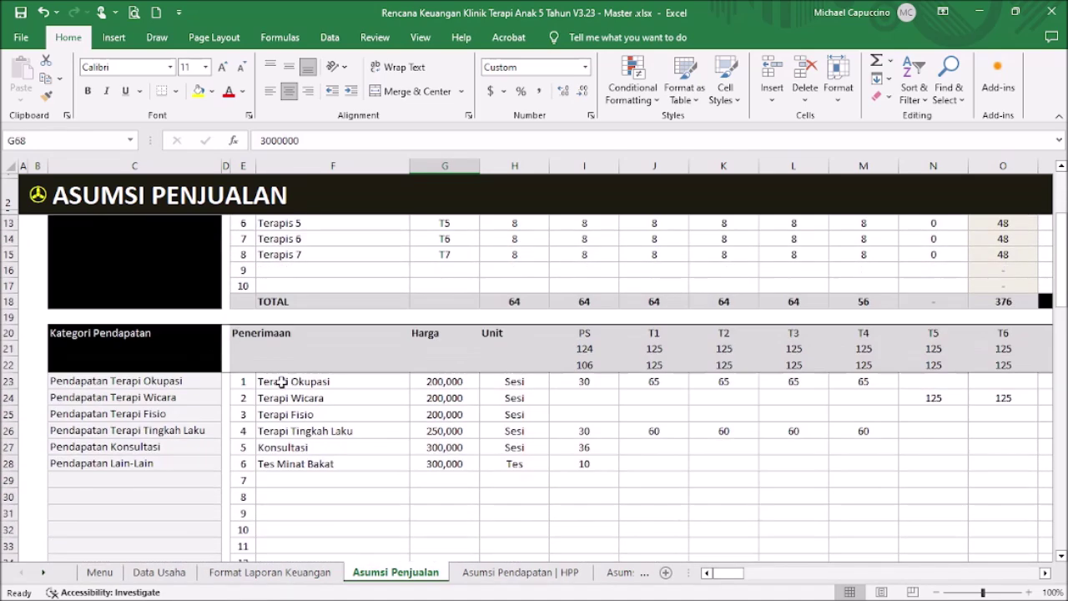
pyautogui.scroll(-1, 282, 381)
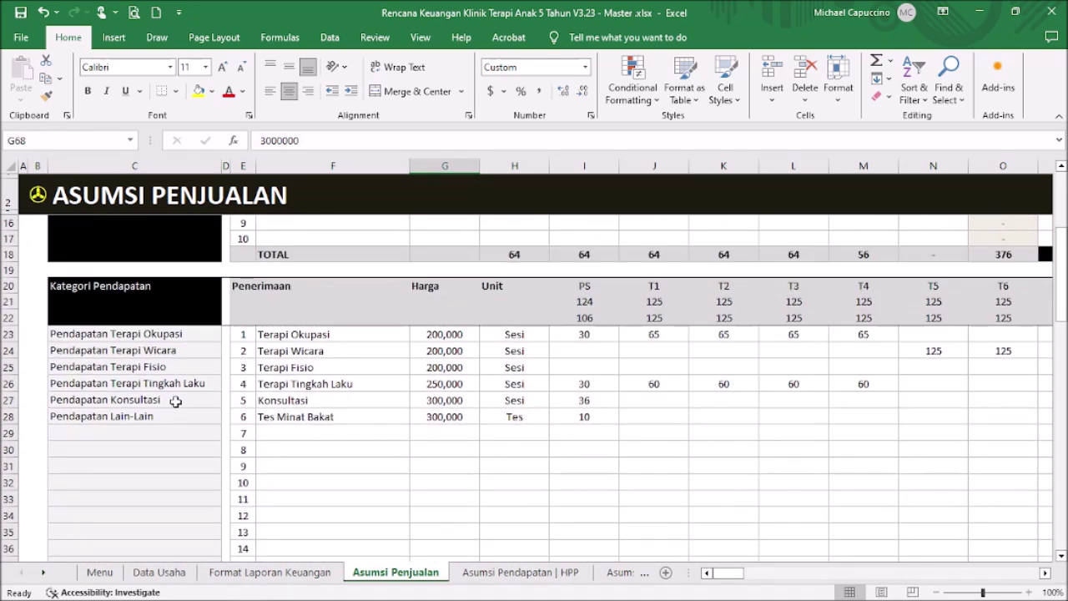
# - Inspect the Kategori Pendapatan choices for Terapi Okupasi and the category assigned to Tes Minat Bakat
pyautogui.click(172, 333)
pyautogui.click(227, 335)
pyautogui.click(227, 334)
pyautogui.scroll(-1, 192, 401)
pyautogui.click(182, 383)
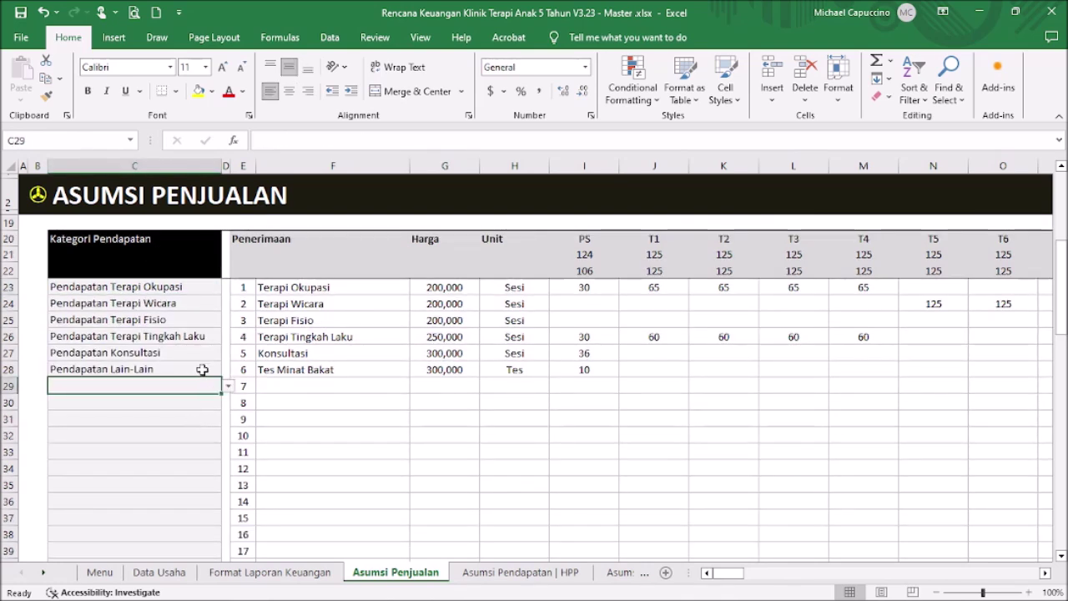
pyautogui.click(202, 369)
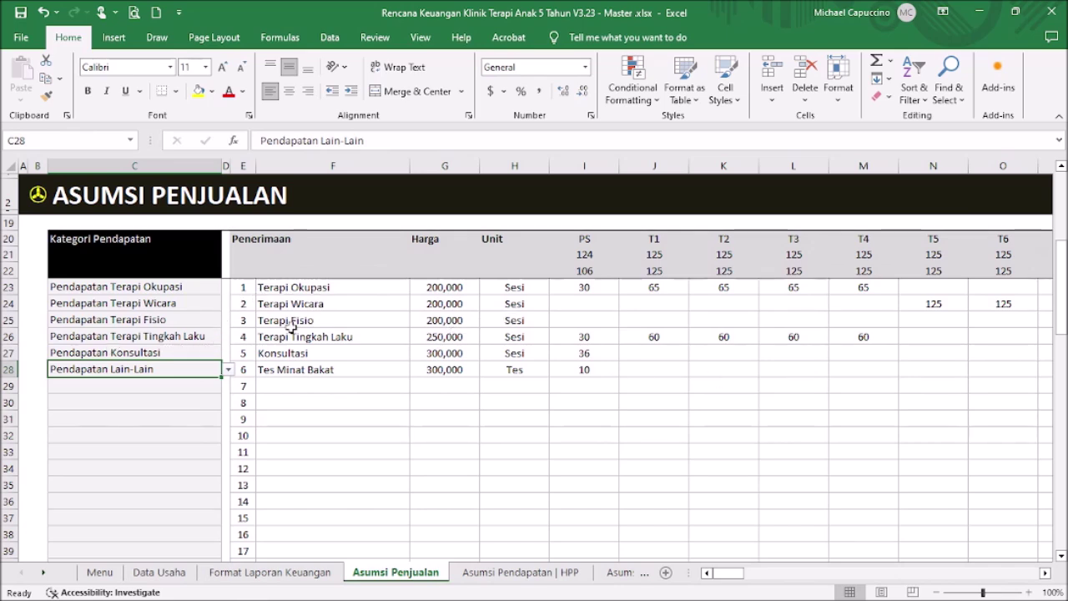
# - Inspect the available category choices for the HPP Dokter row in the Kategori Biaya Variabel list
pyautogui.scroll(-13, 169, 386)
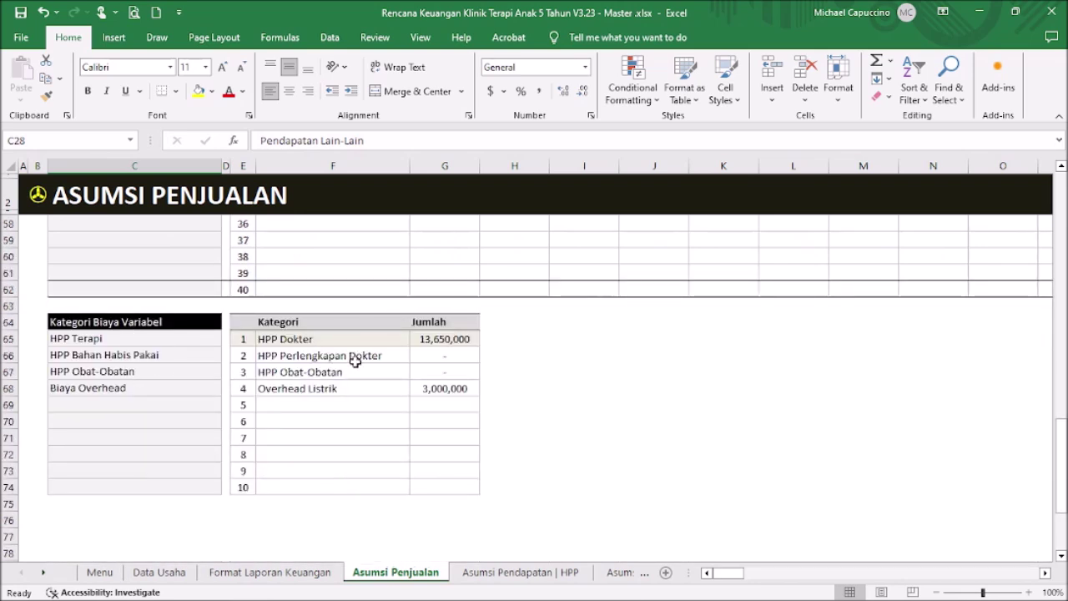
pyautogui.click(155, 341)
pyautogui.click(227, 340)
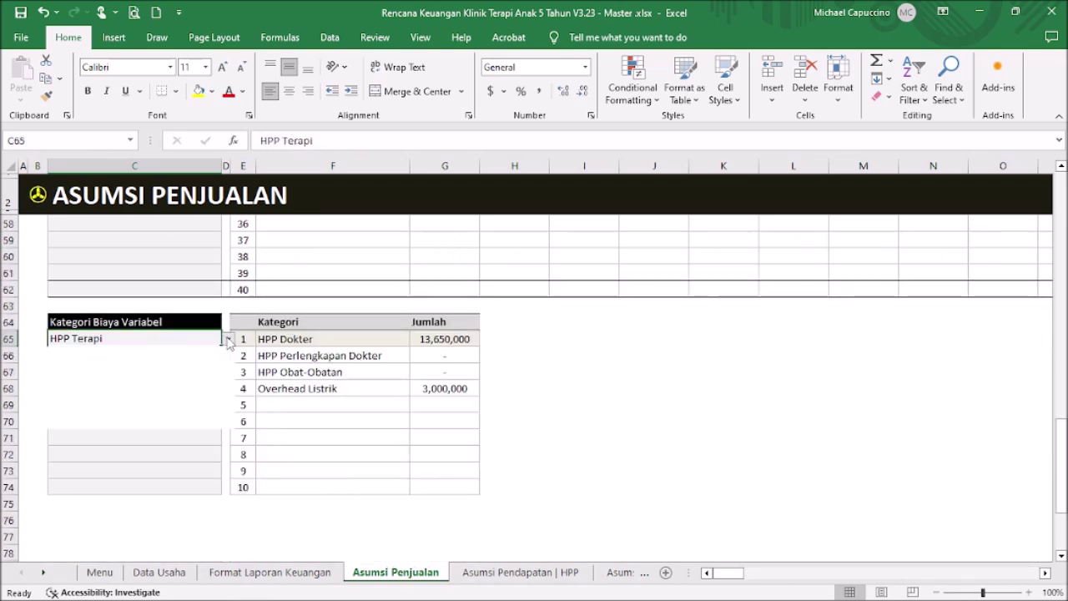
pyautogui.scroll(6, 250, 388)
pyautogui.scroll(12, 261, 376)
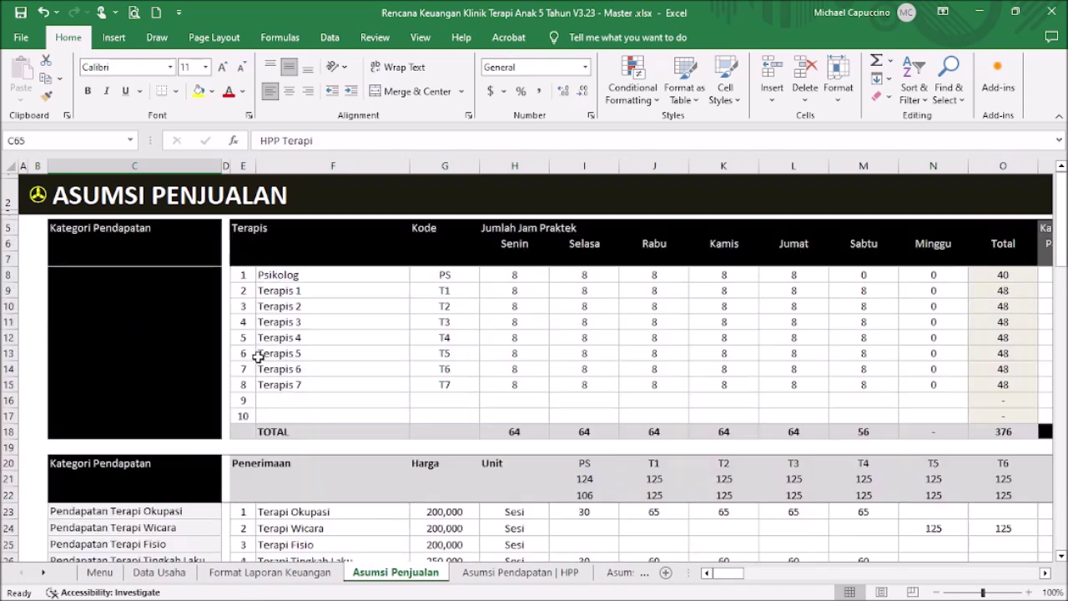
# - Open the Format Laporan sheet from the main menu and review its Pendapatan and Harga Pokok Penjualan/Biaya Variabel category names
pyautogui.click(40, 197)
pyautogui.click(100, 281)
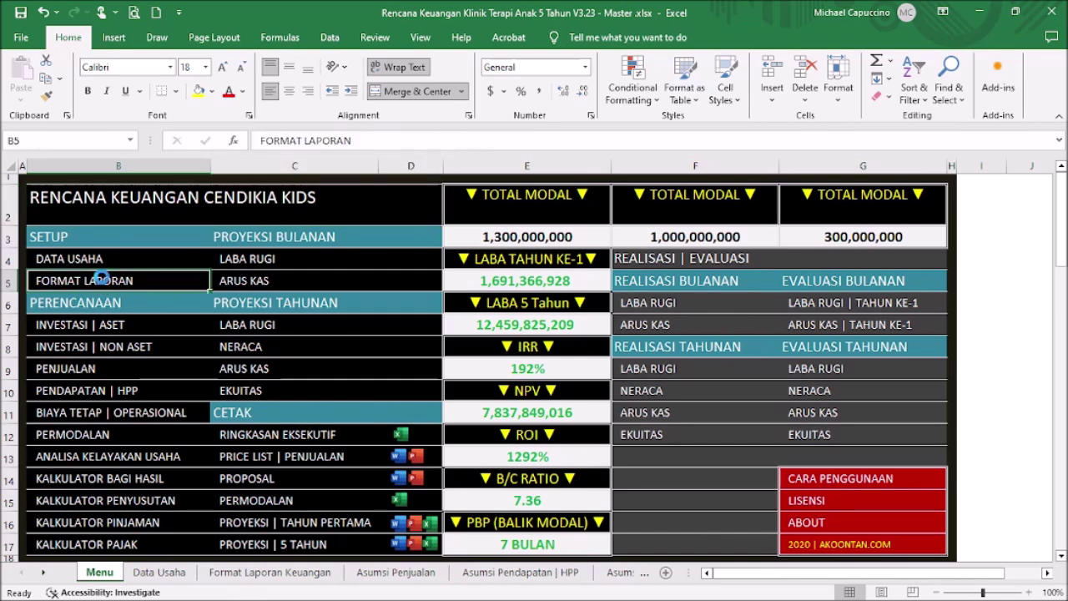
pyautogui.scroll(-14, 287, 321)
pyautogui.scroll(-4, 287, 317)
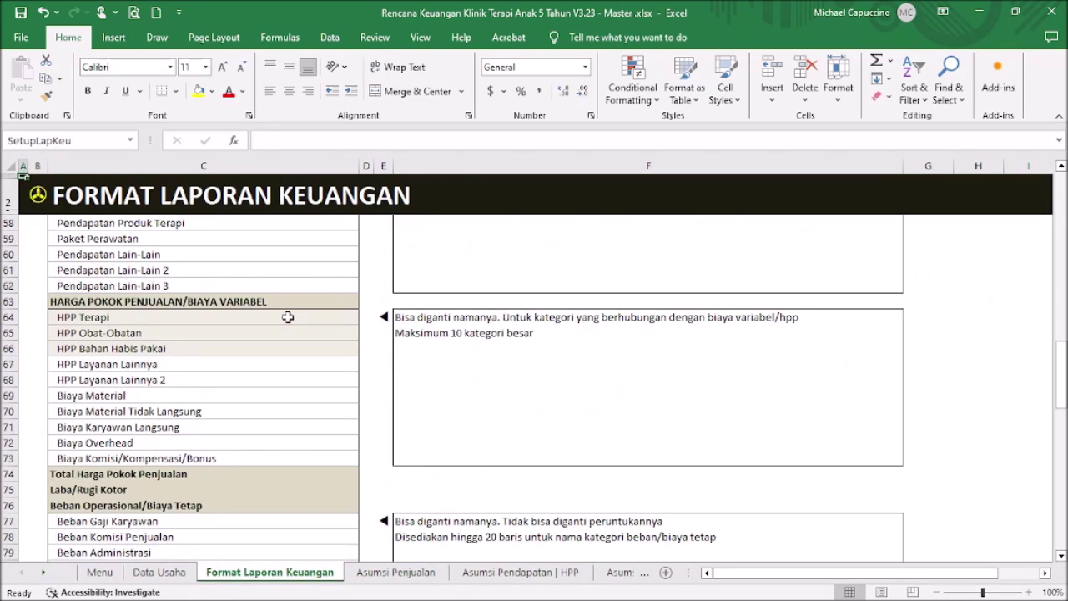
pyautogui.scroll(4, 287, 317)
pyautogui.click(203, 345)
pyautogui.click(225, 377)
pyautogui.scroll(-2, 265, 380)
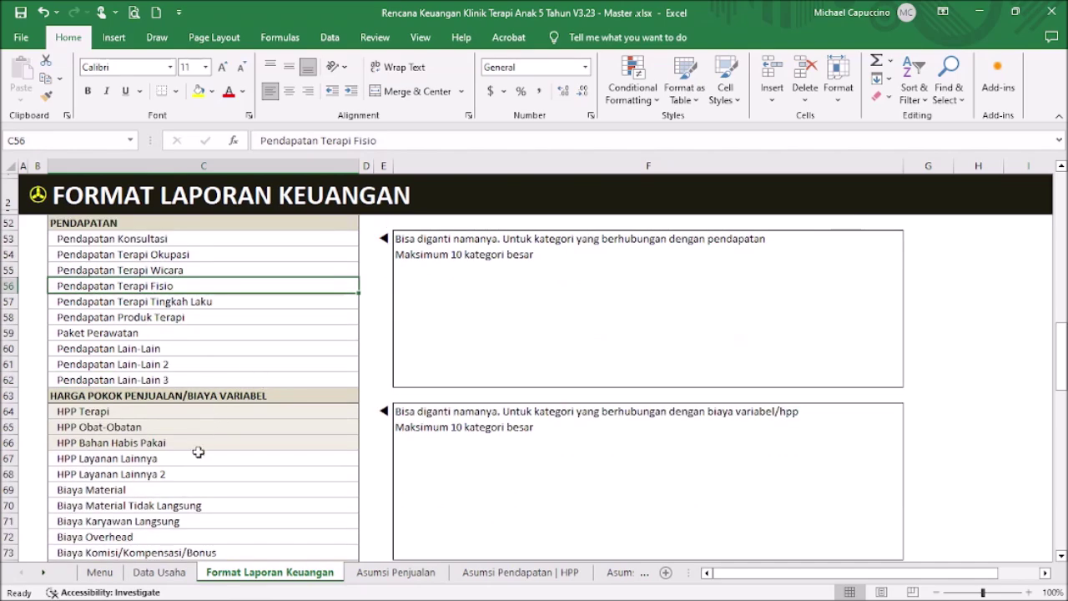
pyautogui.scroll(16, 230, 421)
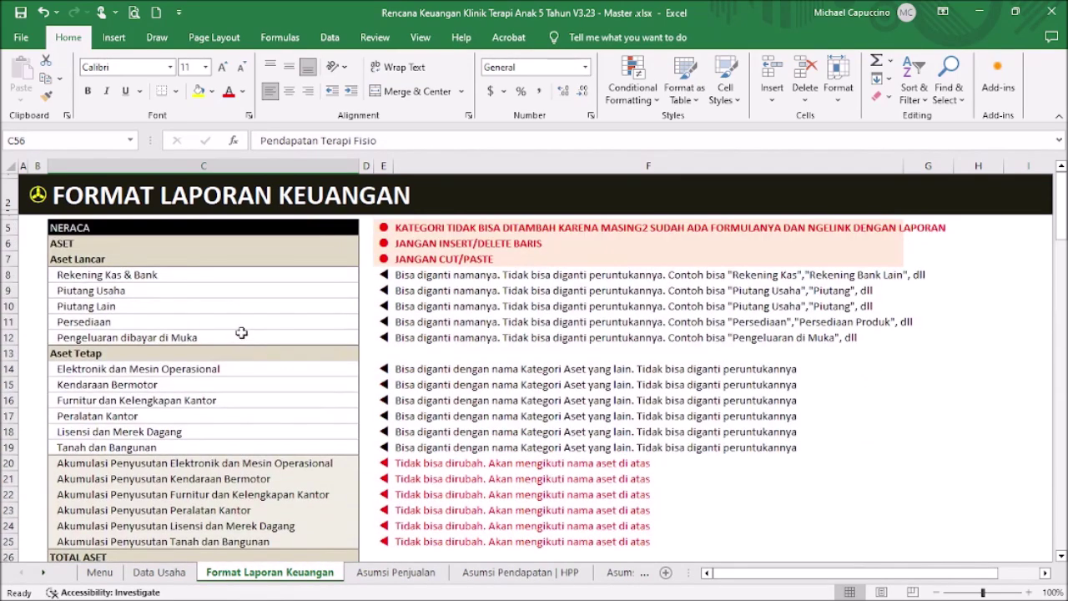
# - Return to the Penjualan sheet through the main menu and review the Kategori Pendapatan column
pyautogui.click(39, 195)
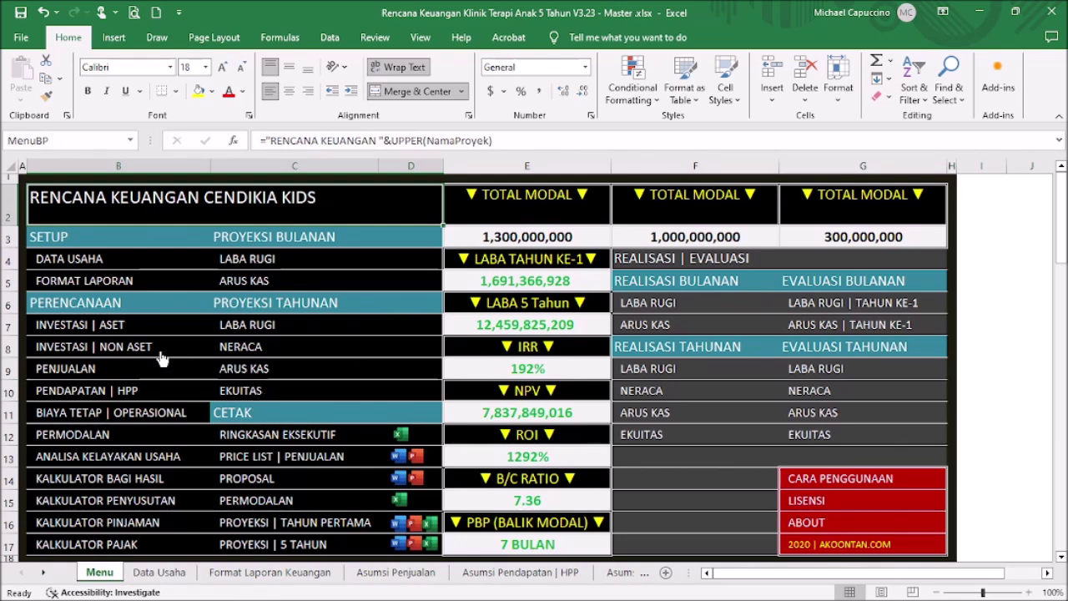
pyautogui.click(117, 370)
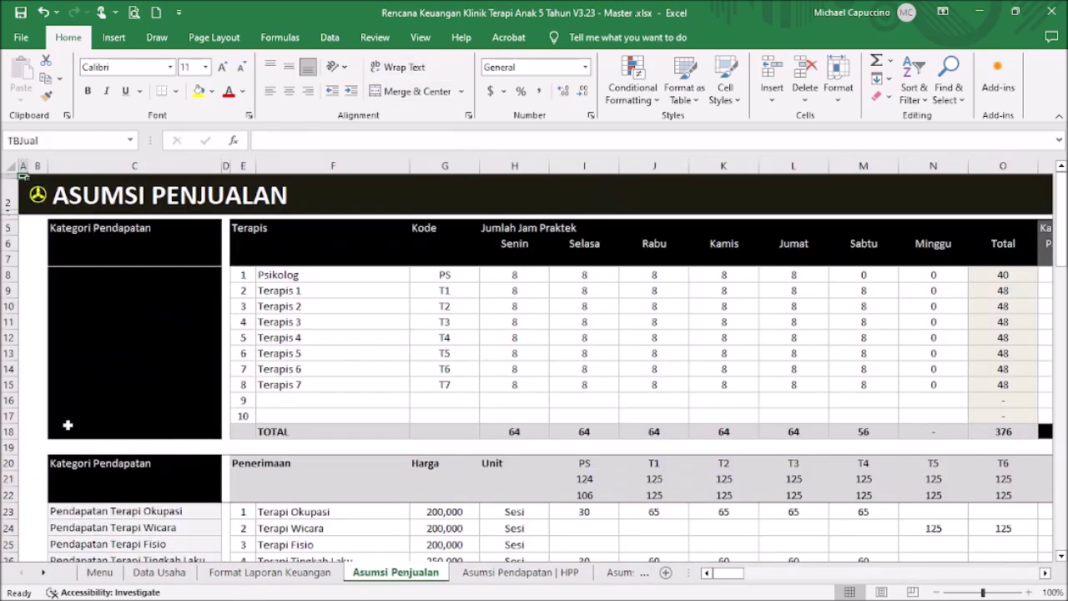
pyautogui.scroll(-2, 146, 433)
pyautogui.click(150, 459)
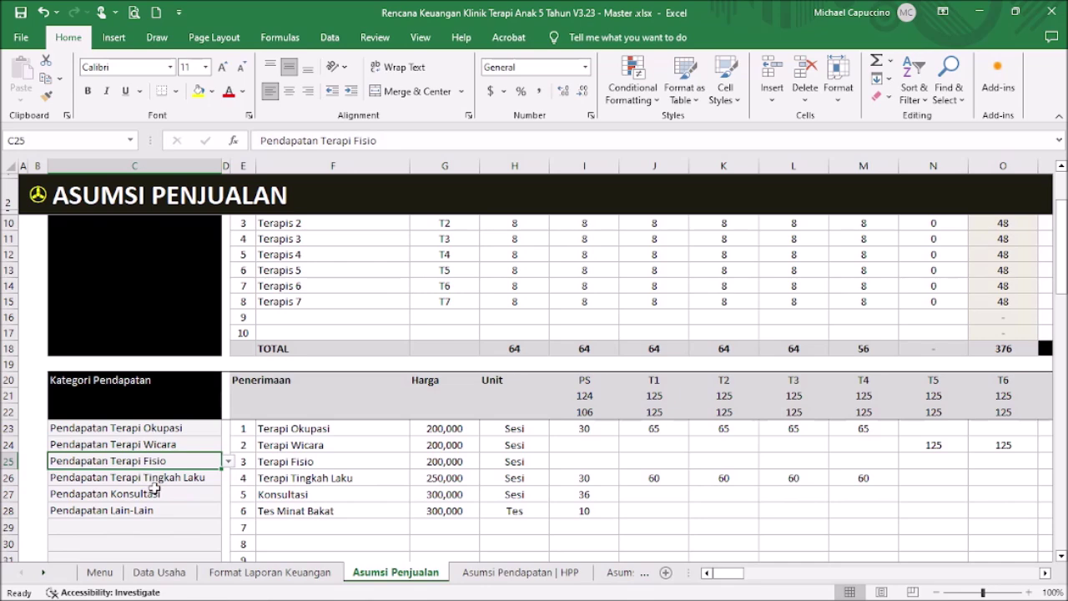
pyautogui.scroll(-6, 195, 480)
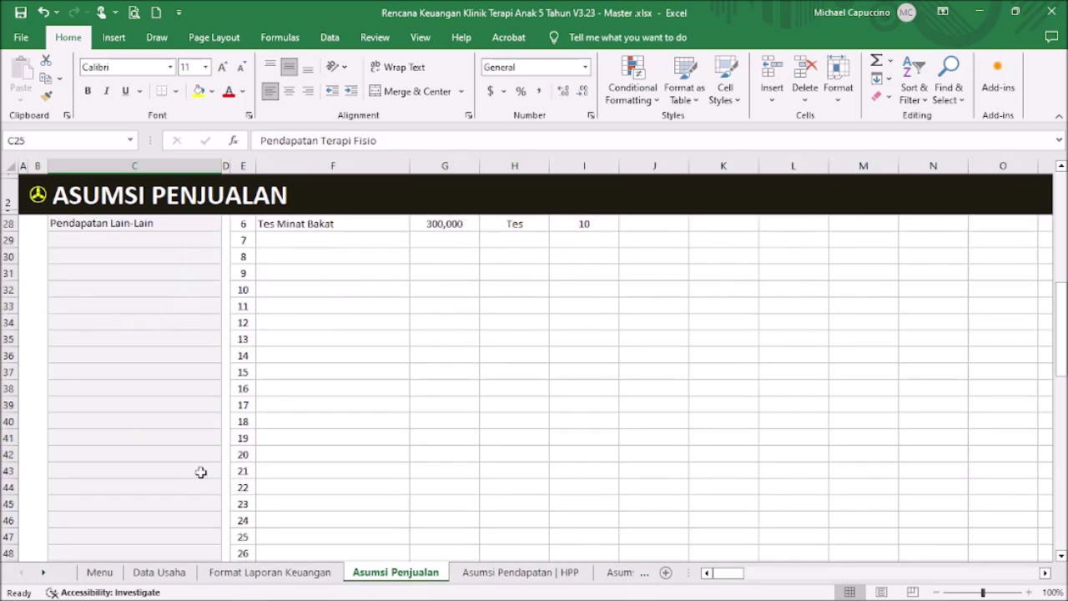
pyautogui.click(194, 467)
pyautogui.scroll(8, 194, 465)
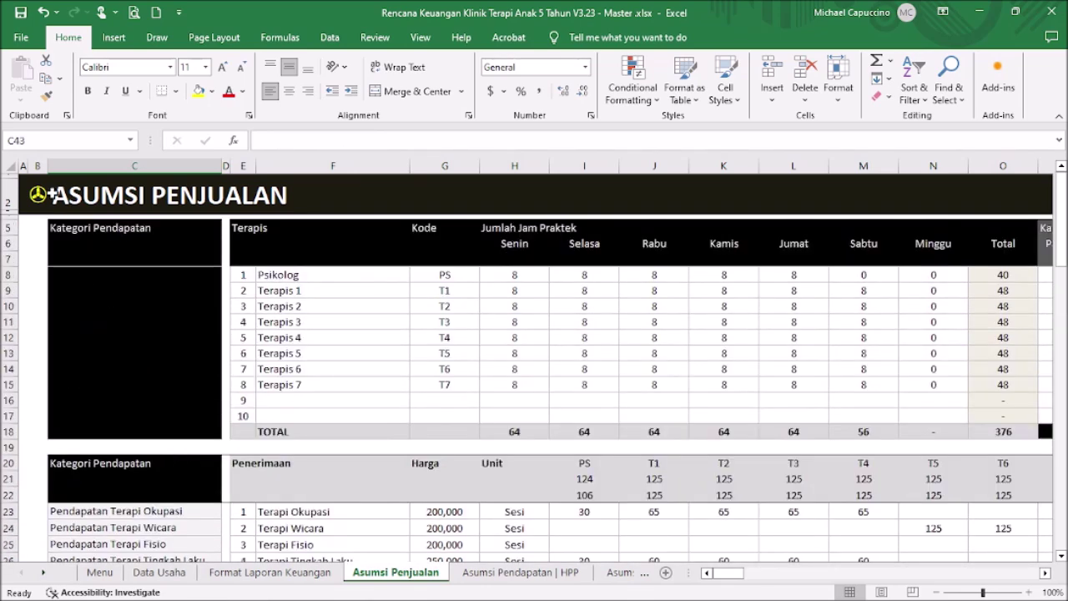
# - Examine the Proyeksi Tahun Pertama table in Asumsi Penjualan and the monthly revenue formula of Pendapatan Terapi Fisio
pyautogui.click(38, 197)
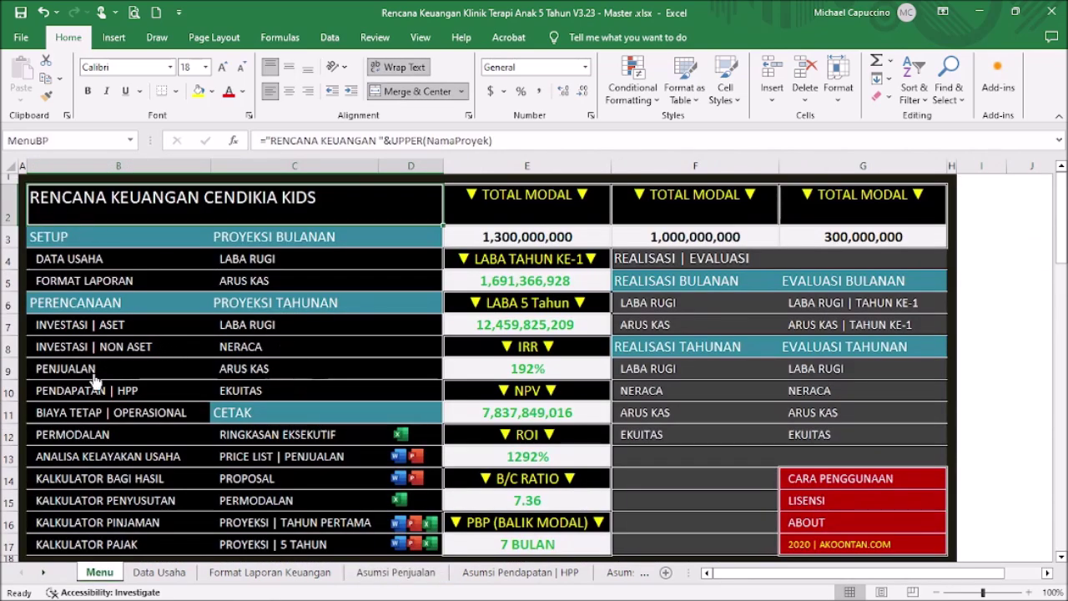
pyautogui.click(154, 399)
pyautogui.moveTo(719, 574); pyautogui.dragTo(762, 584)
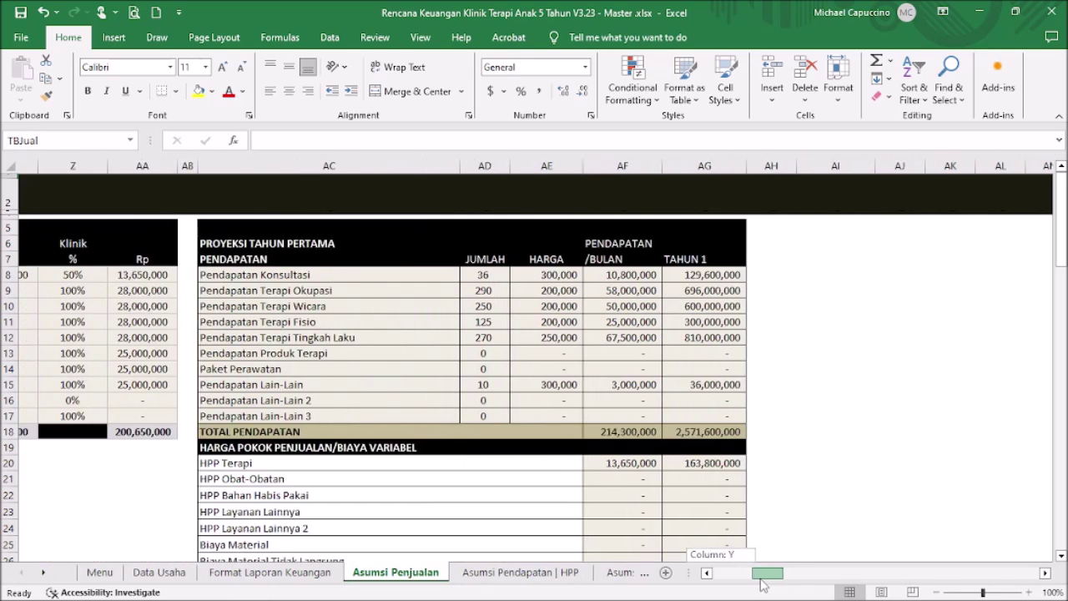
pyautogui.moveTo(762, 584); pyautogui.dragTo(761, 584)
pyautogui.click(607, 320)
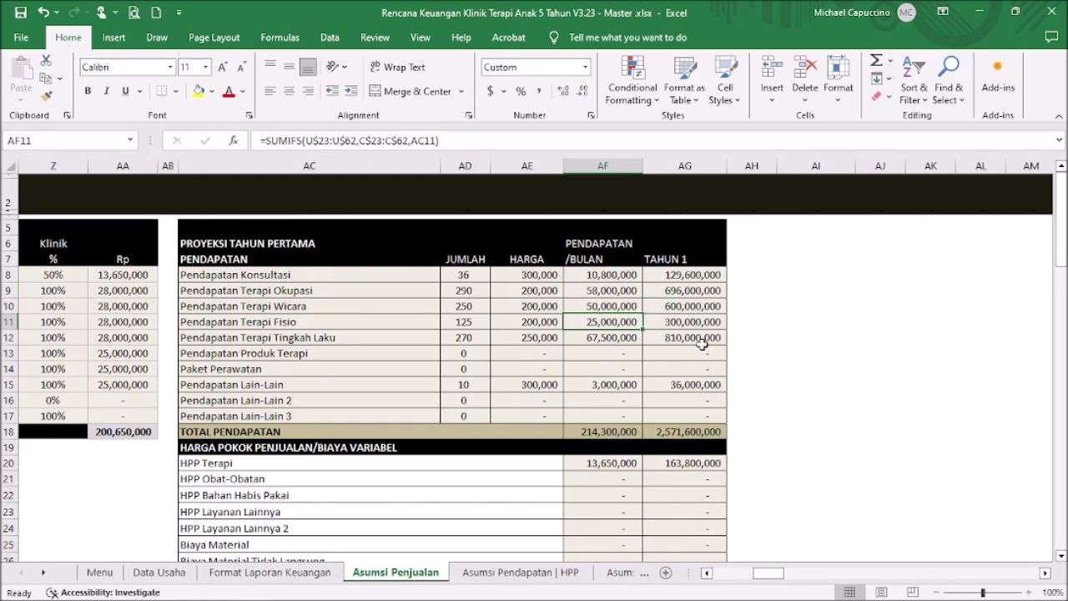
pyautogui.moveTo(775, 574); pyautogui.dragTo(733, 574)
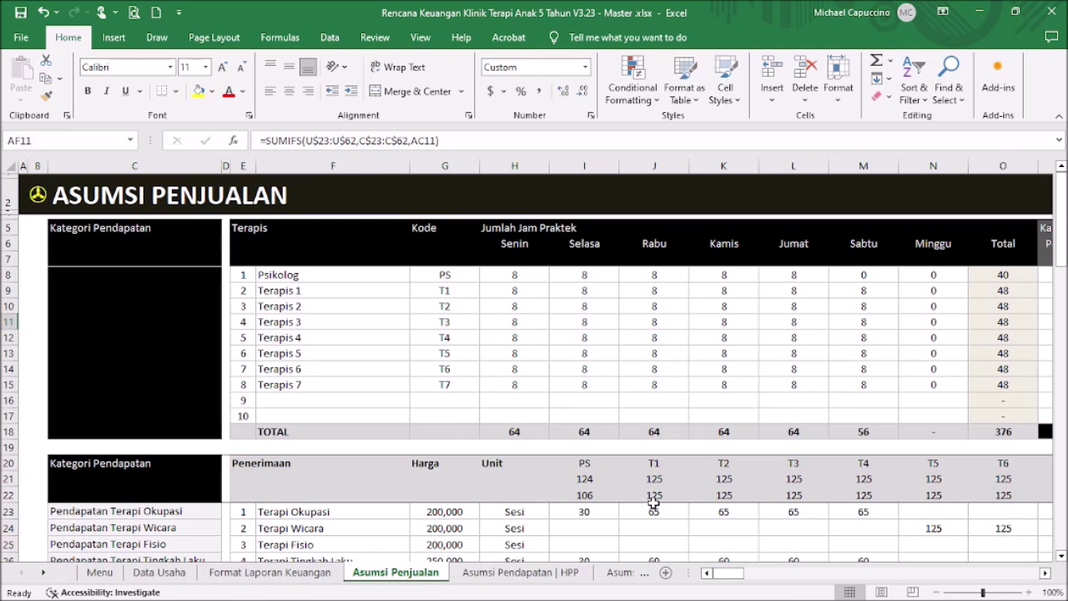
# - Open the Pendapatan | HPP sheet from the main menu and look over its Jumlah Pasien, Penjualan and HPP tables
pyautogui.click(42, 203)
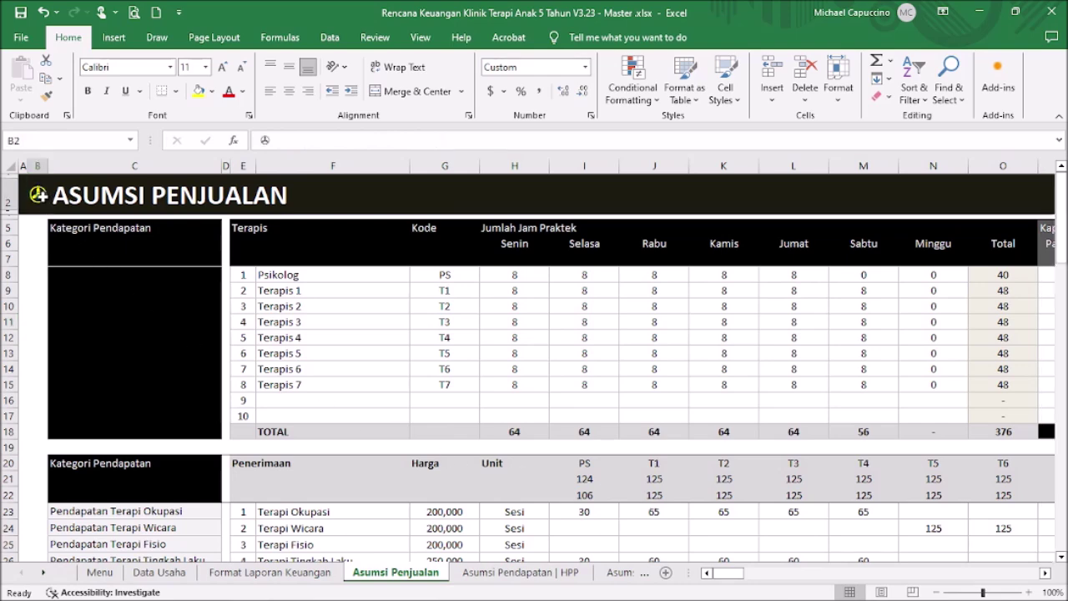
pyautogui.click(125, 390)
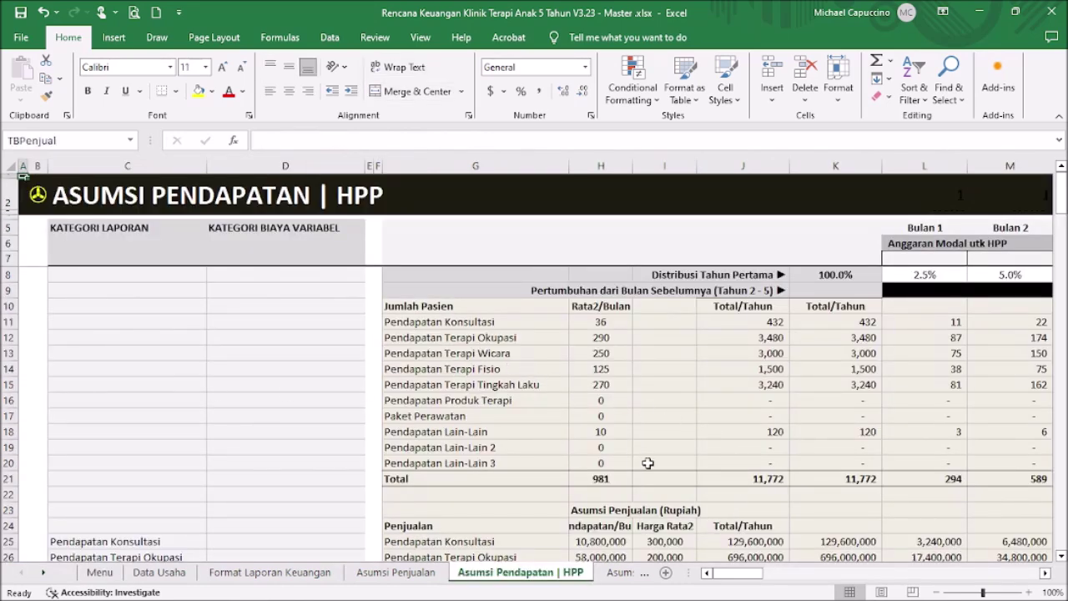
pyautogui.scroll(-3, 649, 440)
pyautogui.scroll(-8, 648, 440)
pyautogui.scroll(11, 648, 410)
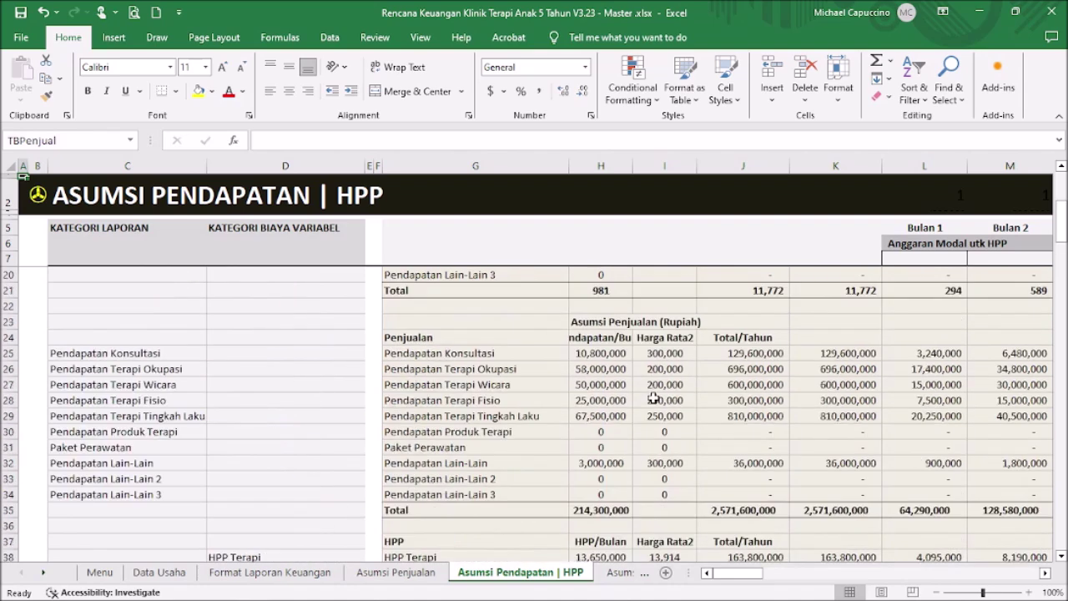
# - Inspect the sum formulas for the Distribusi Tahun Pertama total and the yearly Pendapatan Produk Terapi patients
pyautogui.moveTo(730, 575); pyautogui.dragTo(764, 575)
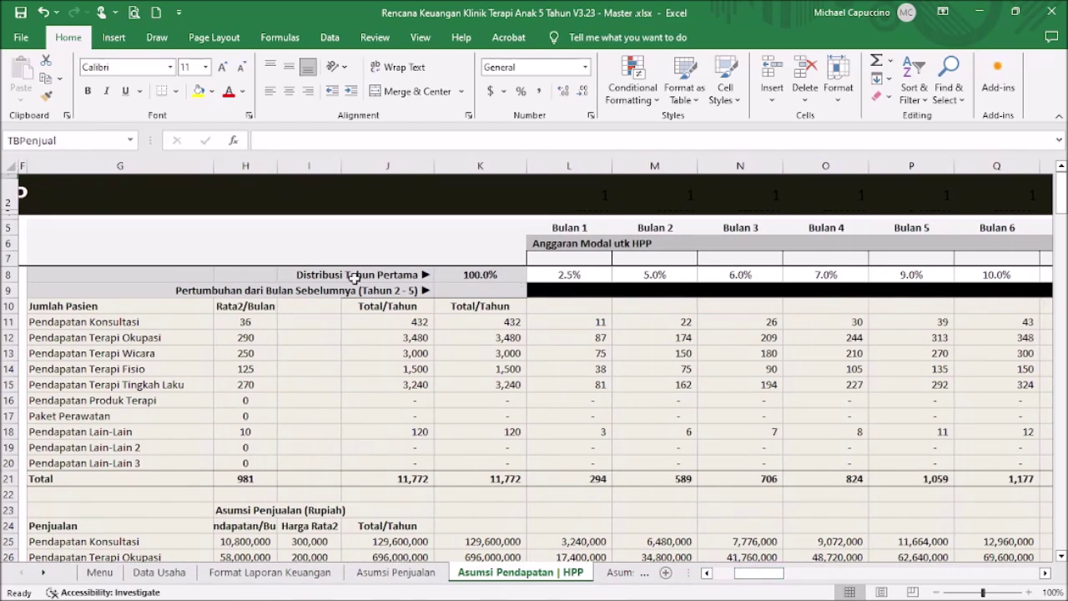
pyautogui.click(505, 276)
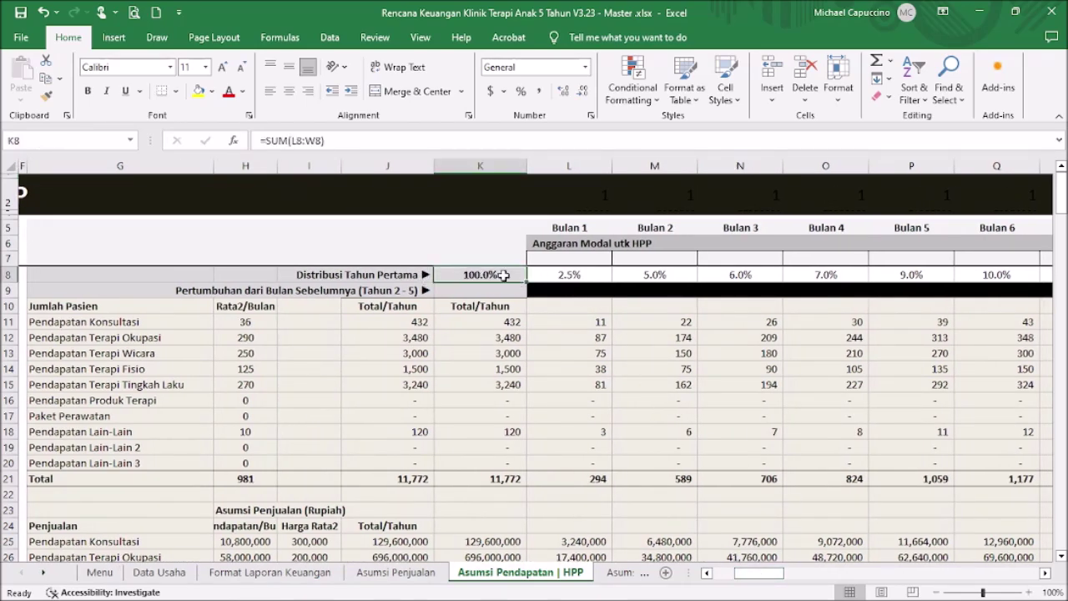
pyautogui.click(523, 401)
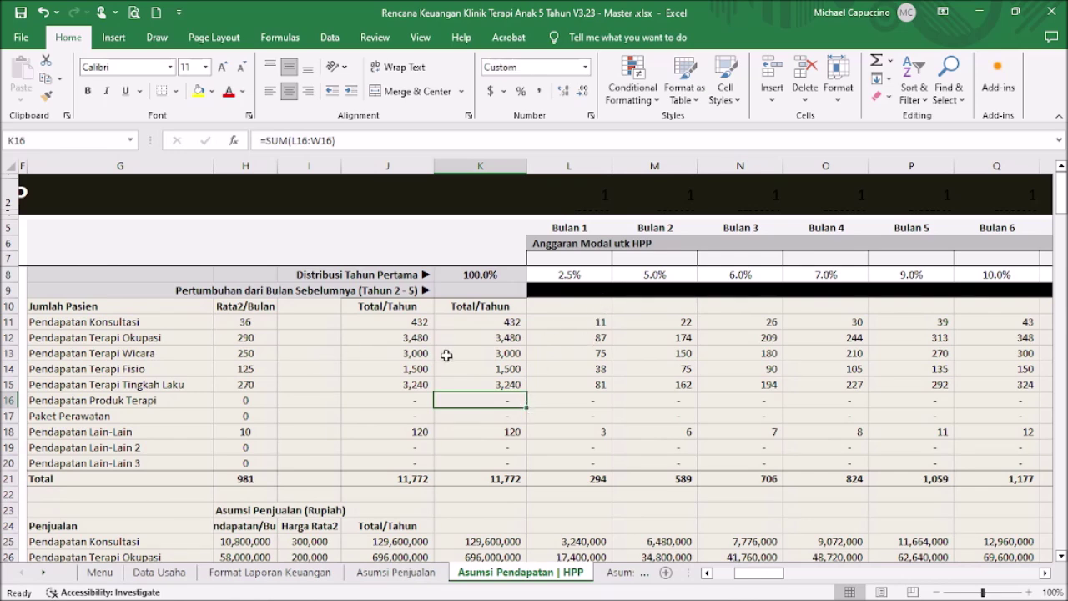
pyautogui.scroll(-2, 585, 402)
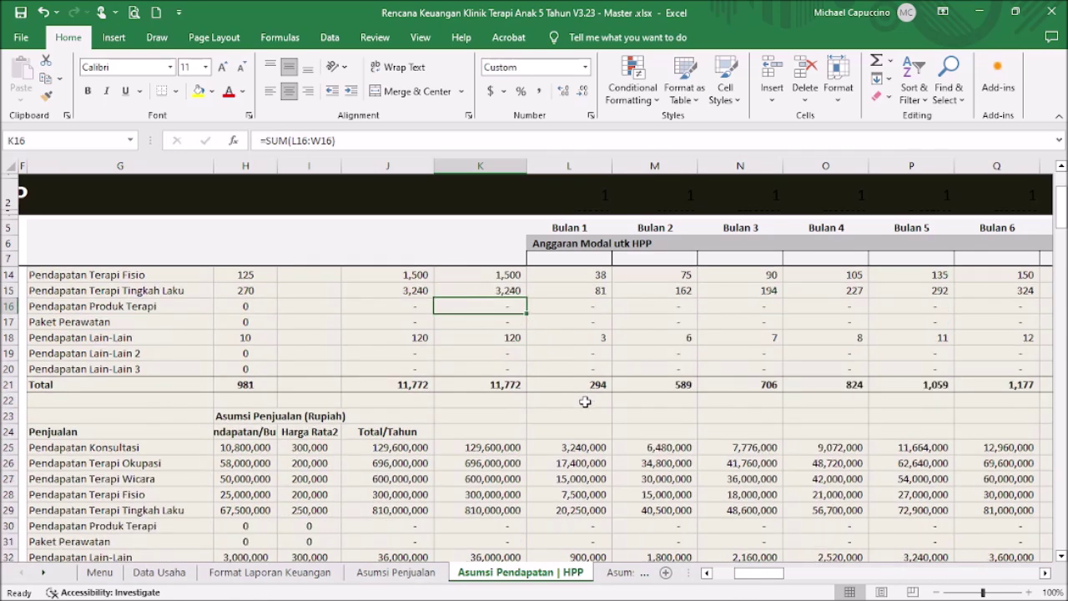
pyautogui.scroll(2, 585, 402)
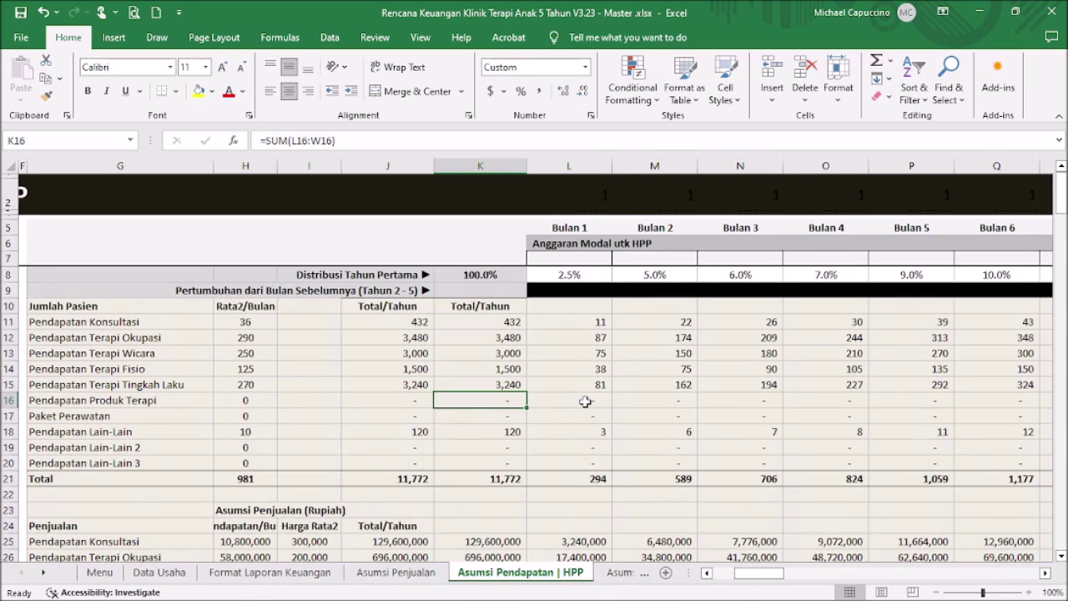
# - Examine the Distribusi Tahun Pertama percentages for Bulan 1 through Bulan 3, keeping their values intact
pyautogui.click(589, 273)
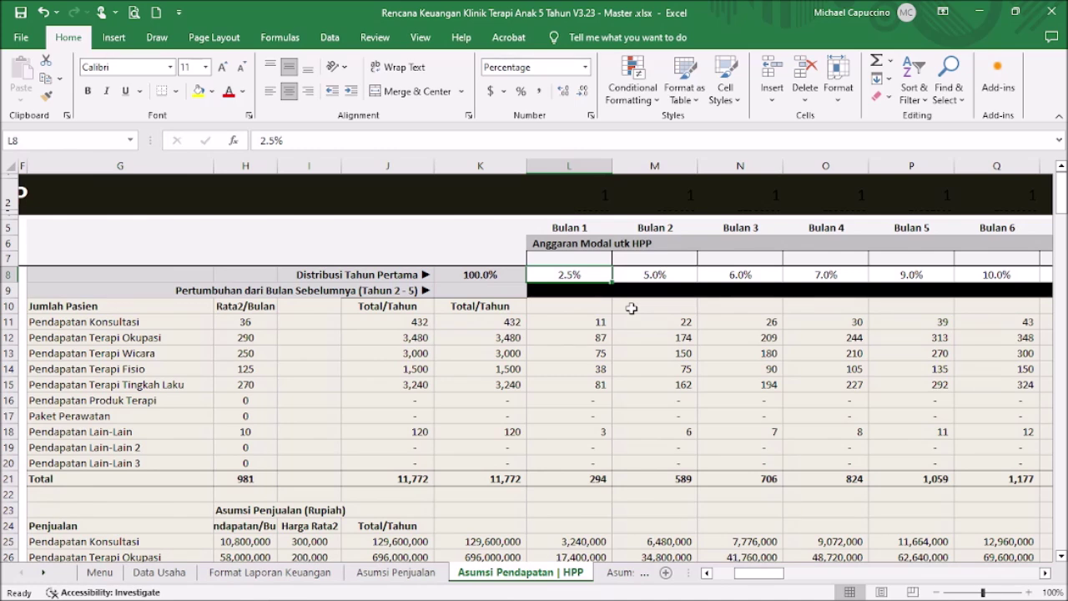
pyautogui.press('Right')
pyautogui.press('Left')
pyautogui.press('F2')
pyautogui.press('Escape')
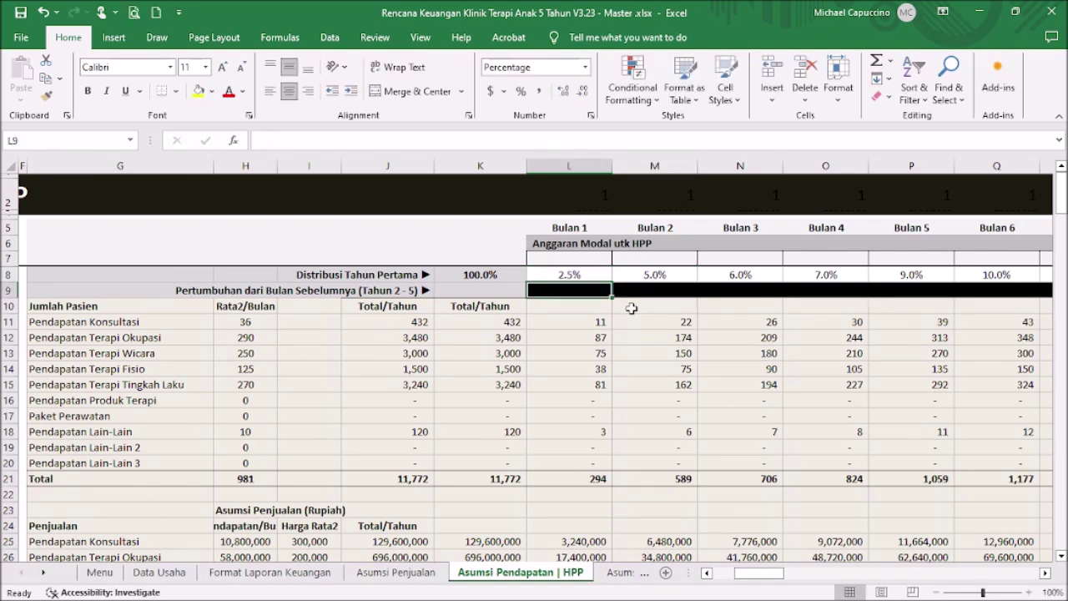
pyautogui.press('Right')
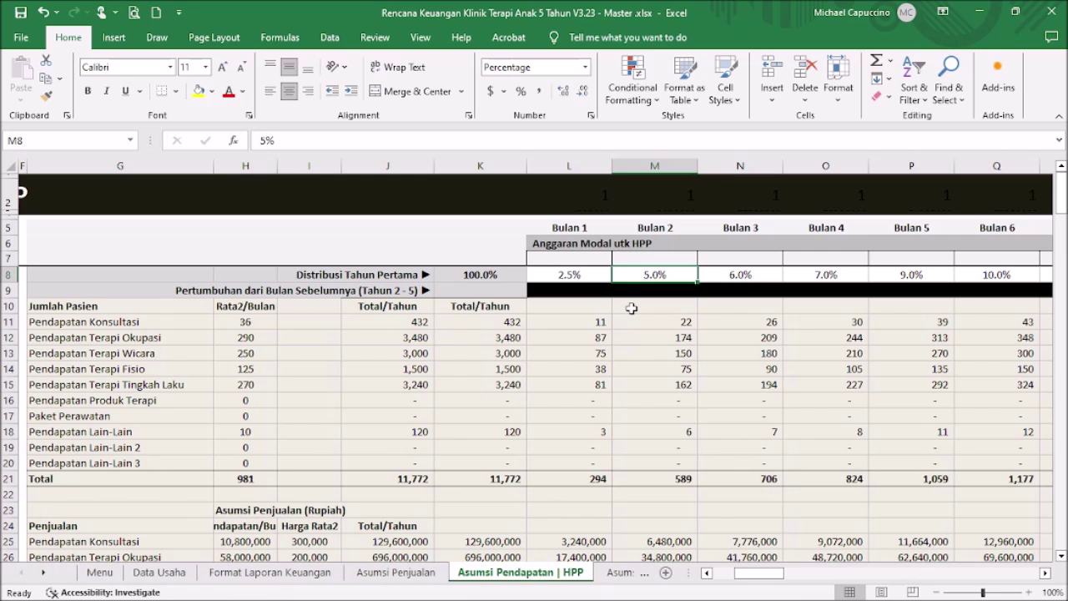
pyautogui.press('Right')
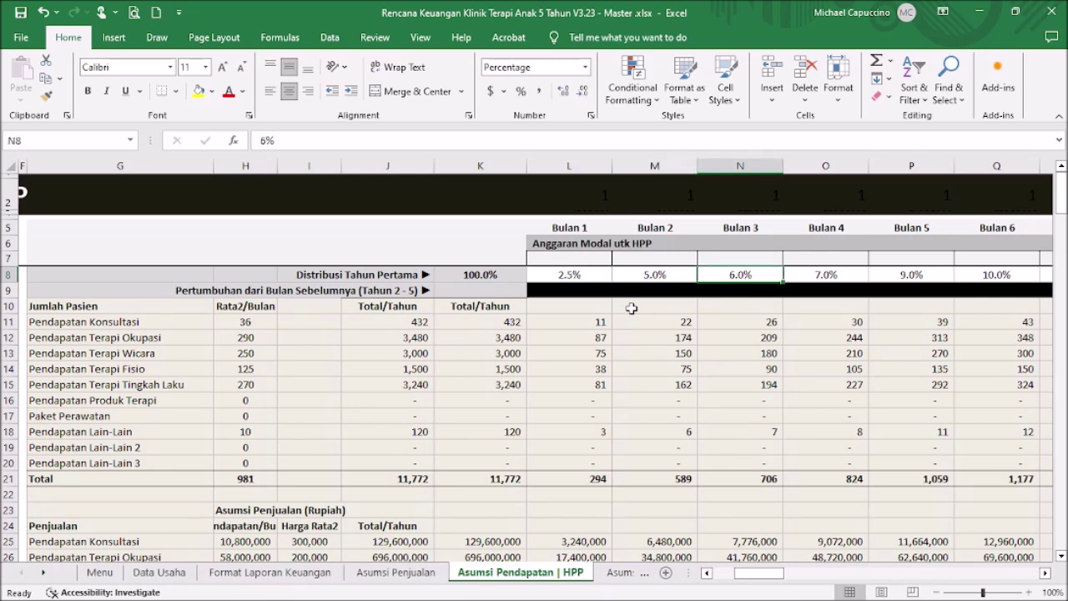
pyautogui.press('Left')
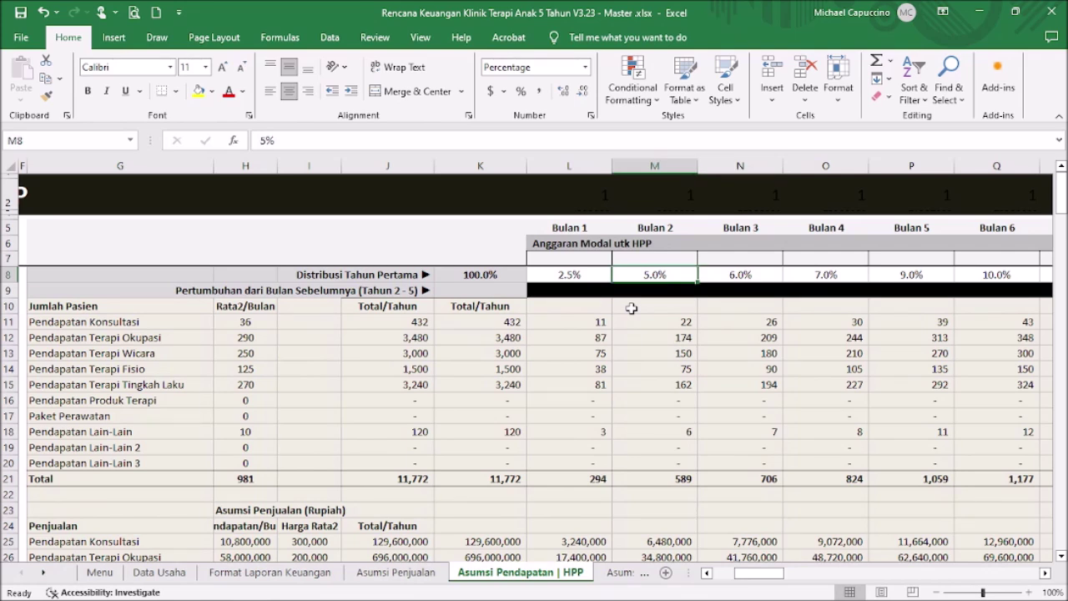
# - Set the Bulan 4 percentage in the Distribusi Tahun Pertama row to 5%
pyautogui.press('Right')
pyautogui.press('Right')
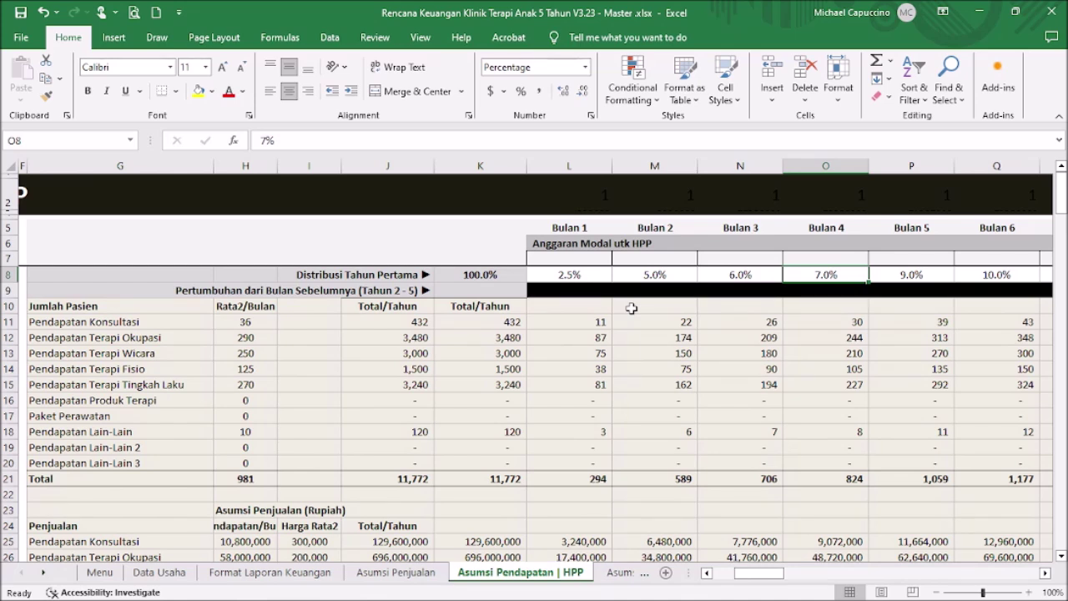
pyautogui.write('4')
pyautogui.press('BackSpace')
pyautogui.write('5')
pyautogui.press('Return')
pyautogui.press('Up')
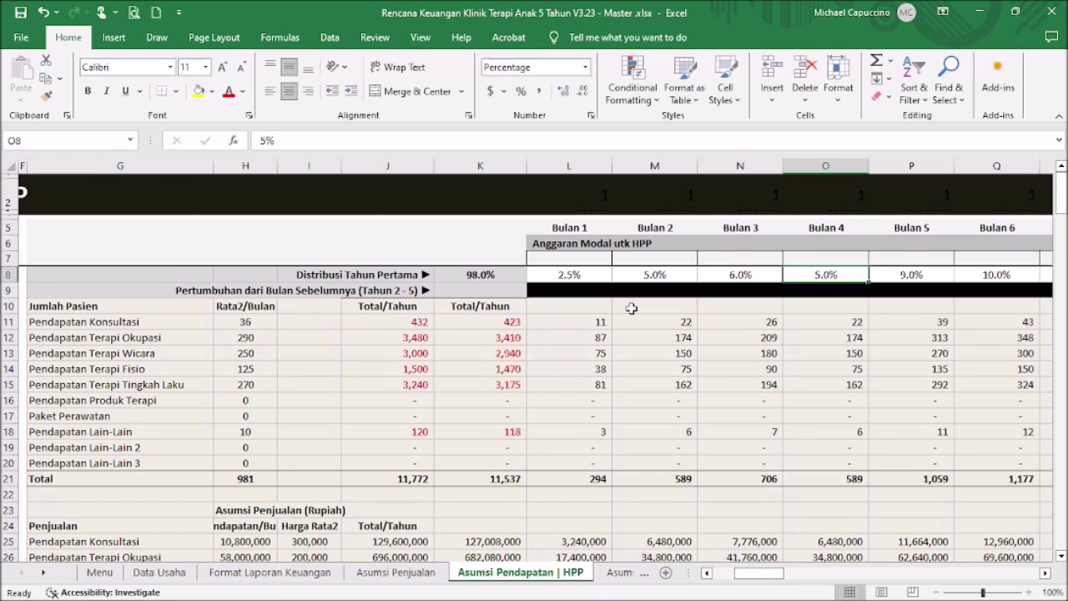
# - Check the Distribusi Tahun Pertama total in K8 and return to the Bulan 3 percentage
pyautogui.press('Left')
pyautogui.press('Left')
pyautogui.press('Left')
pyautogui.press('Left')
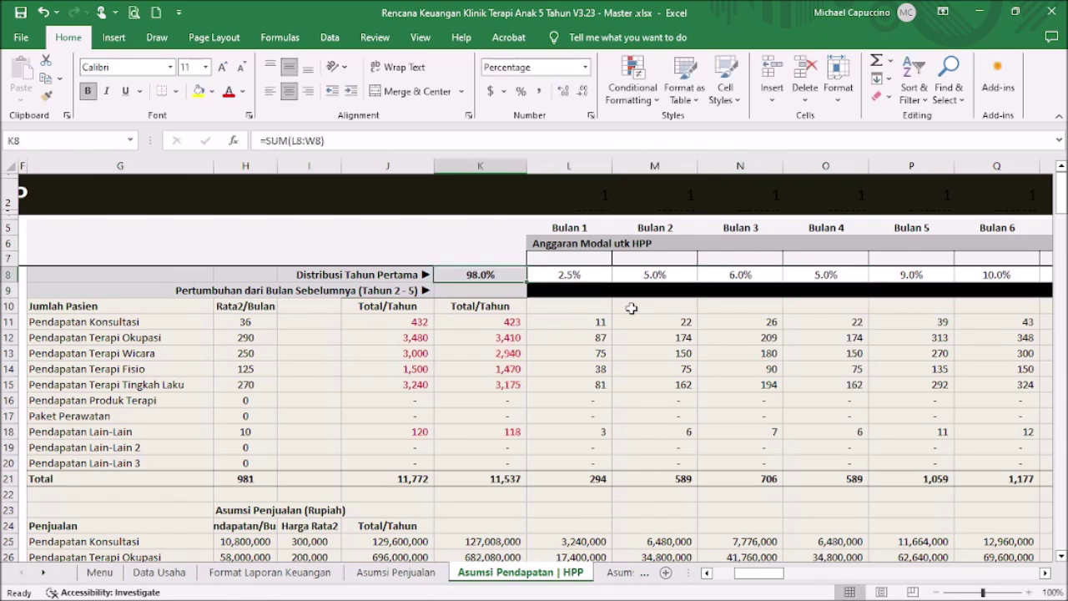
pyautogui.press('Right')
pyautogui.press('Right')
pyautogui.press('Right')
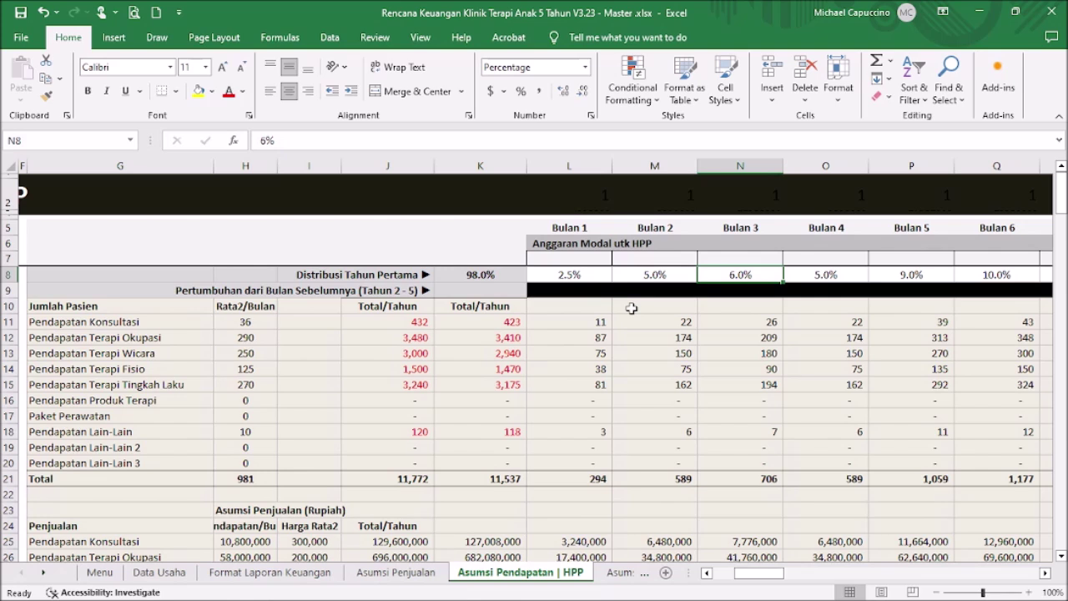
# - Set the Bulan 5 percentage in the Distribusi Tahun Pertama row to 11%
pyautogui.press('Right')
pyautogui.press('Right')
pyautogui.press('Left')
pyautogui.press('Right')
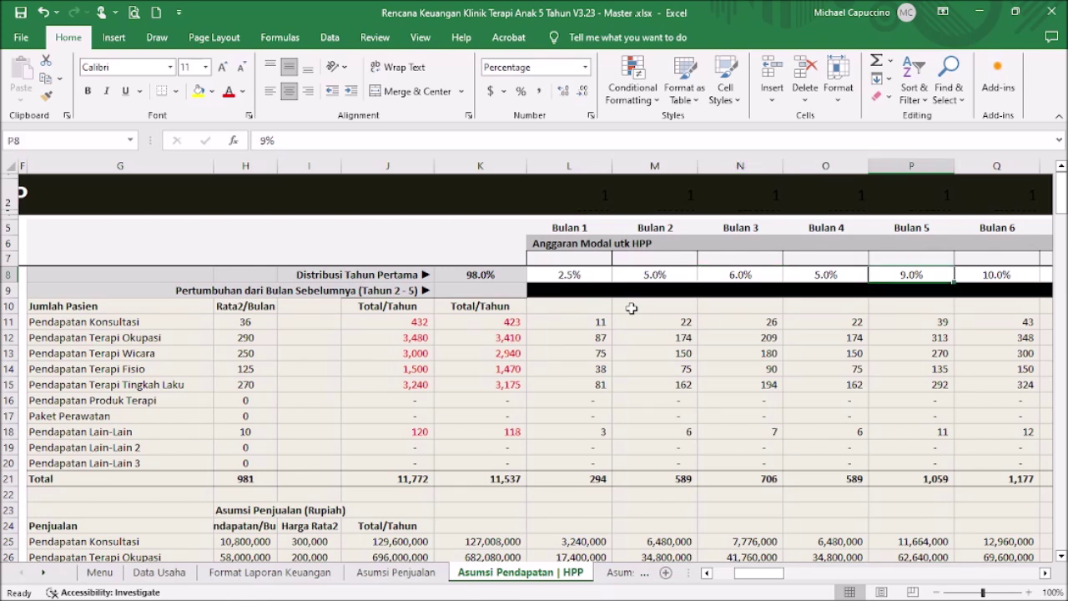
pyautogui.write('11')
pyautogui.press('Return')
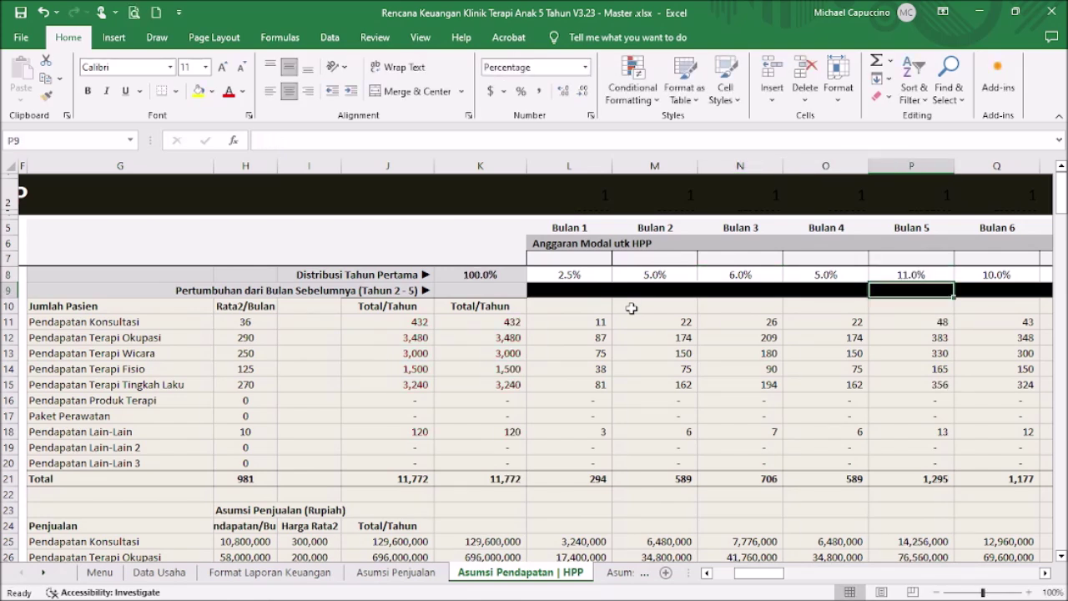
# - Check the Distribusi Tahun Pertama total in K8 and the percentages for Bulan 1 through Bulan 4
pyautogui.press('Left')
pyautogui.press('Left')
pyautogui.press('Left')
pyautogui.press('Left')
pyautogui.press('Left')
pyautogui.press('Up')
pyautogui.press('Right')
pyautogui.press('Right')
pyautogui.press('Right')
pyautogui.press('Right')
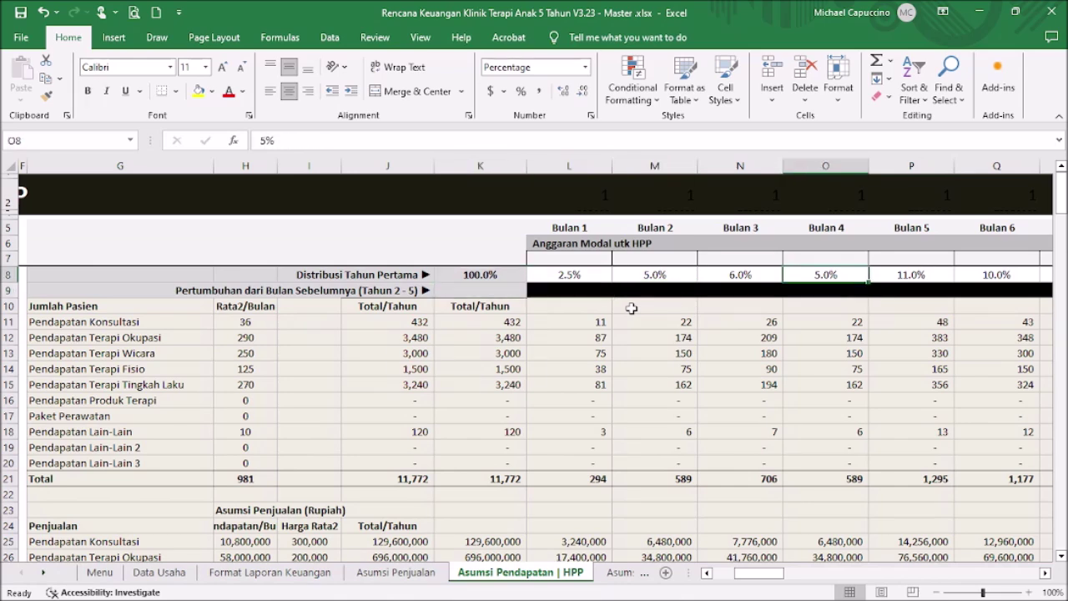
# - Examine the Bulan 1 formulas for patient counts under Jumlah Pasien and for revenue under Penjualan
pyautogui.press('Left')
pyautogui.press('Left')
pyautogui.press('Left')
pyautogui.press('Down')
pyautogui.press('Down')
pyautogui.press('Down')
pyautogui.press('Down')
pyautogui.press('Down')
pyautogui.press('Down')
pyautogui.press('Down')
pyautogui.press('Down')
pyautogui.press('Down')
pyautogui.press('Down')
pyautogui.press('Down')
pyautogui.press('Down')
pyautogui.press('Down')
pyautogui.press('Down')
pyautogui.press('Down')
pyautogui.press('Down')
pyautogui.press('Down')
pyautogui.press('Down')
pyautogui.press('Down')
pyautogui.press('Down')
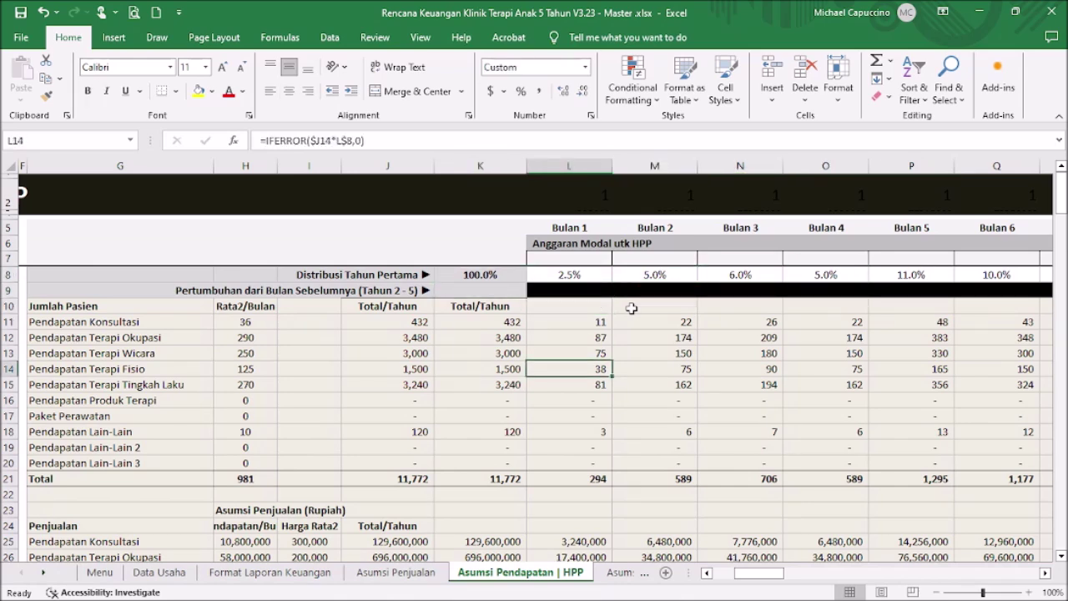
pyautogui.press('Up')
pyautogui.press('Up')
pyautogui.press('Up')
pyautogui.press('Up')
pyautogui.press('Up')
pyautogui.press('Up')
pyautogui.press('Up')
pyautogui.press('Up')
pyautogui.press('Up')
pyautogui.press('Up')
pyautogui.press('Up')
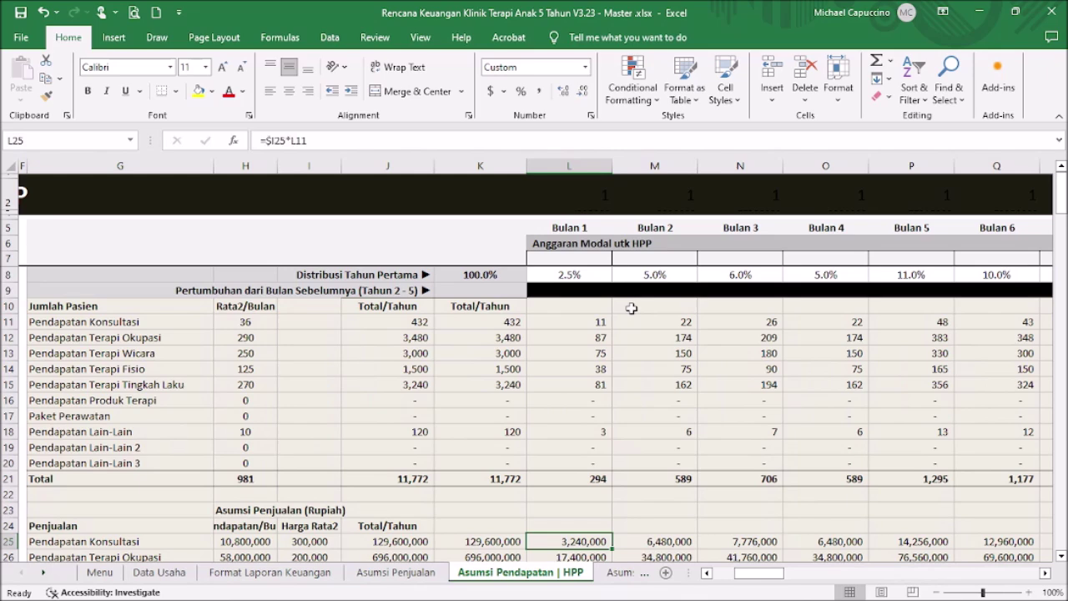
pyautogui.press('Up')
pyautogui.press('Up')
pyautogui.press('Up')
pyautogui.press('Up')
pyautogui.press('Up')
pyautogui.press('Up')
pyautogui.press('Up')
pyautogui.press('Up')
pyautogui.press('Up')
pyautogui.press('Up')
pyautogui.press('Up')
pyautogui.press('Up')
pyautogui.press('Up')
pyautogui.press('Up')
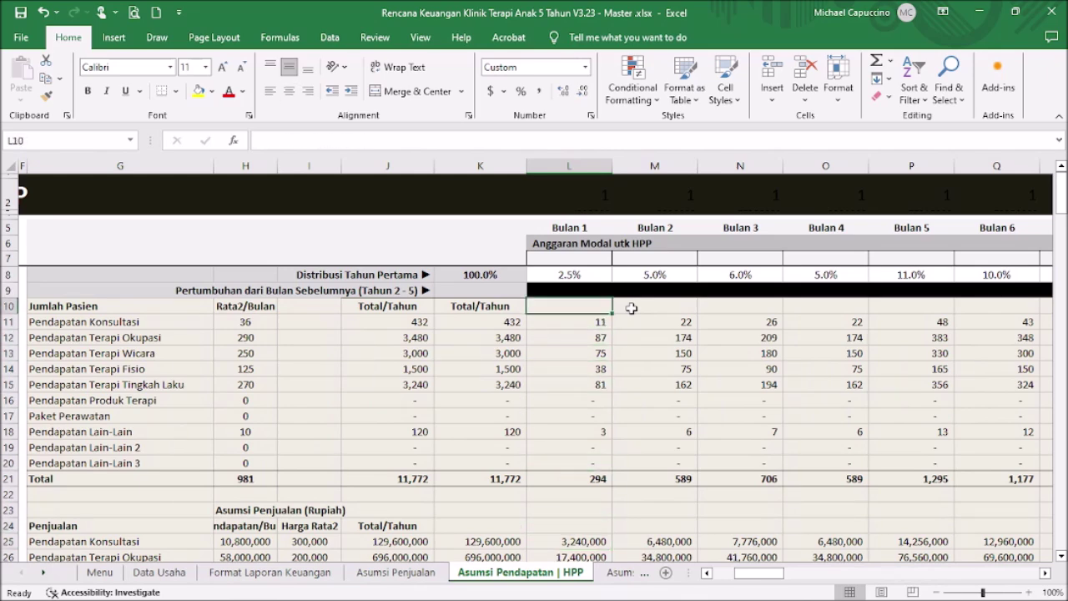
# - Review the monthly patient distribution across the first year up to the start of year 2, and return to the first months
pyautogui.press('Right')
pyautogui.press('Right')
pyautogui.press('Right')
pyautogui.press('Right')
pyautogui.press('Right')
pyautogui.press('Right')
pyautogui.press('Right')
pyautogui.press('Right')
pyautogui.press('Right')
pyautogui.press('Right')
pyautogui.press('Right')
pyautogui.press('Right')
pyautogui.press('Right')
pyautogui.press('Right')
pyautogui.press('Right')
pyautogui.press('Right')
pyautogui.press('Right')
pyautogui.press('Right')
pyautogui.press('Right')
pyautogui.press('Right')
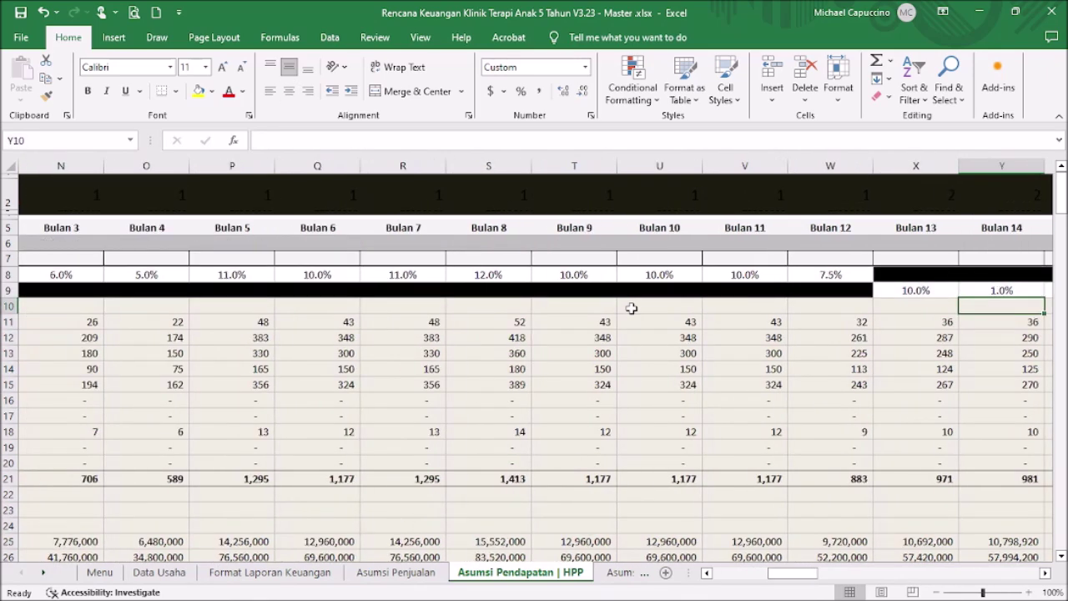
pyautogui.press('Left')
pyautogui.press('Left')
pyautogui.press('Left')
pyautogui.press('Left')
pyautogui.press('Left')
pyautogui.press('Left')
pyautogui.press('Left')
pyautogui.press('Left')
pyautogui.press('Left')
pyautogui.press('Left')
pyautogui.press('Left')
pyautogui.press('Left')
pyautogui.press('Left')
pyautogui.press('Left')
pyautogui.press('Left')
pyautogui.press('Left')
pyautogui.press('Left')
pyautogui.press('Left')
pyautogui.press('Left')
pyautogui.press('Left')
pyautogui.press('Left')
pyautogui.press('Left')
pyautogui.press('Left')
pyautogui.press('Left')
pyautogui.press('Left')
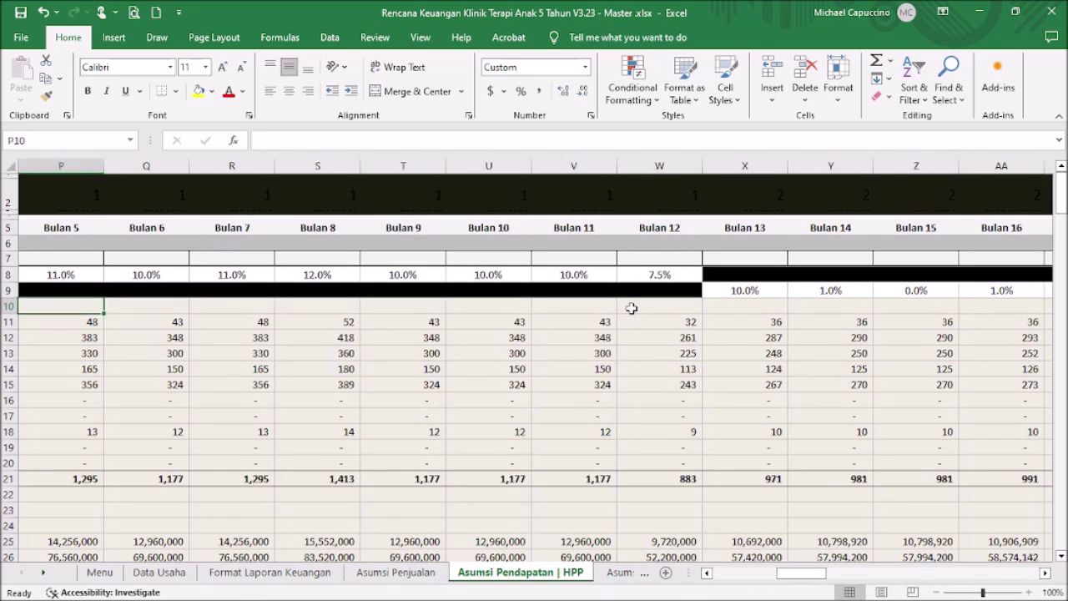
pyautogui.press('Right')
pyautogui.press('Right')
pyautogui.press('Right')
pyautogui.press('Right')
pyautogui.press('Right')
pyautogui.press('Right')
pyautogui.press('Right')
pyautogui.press('Right')
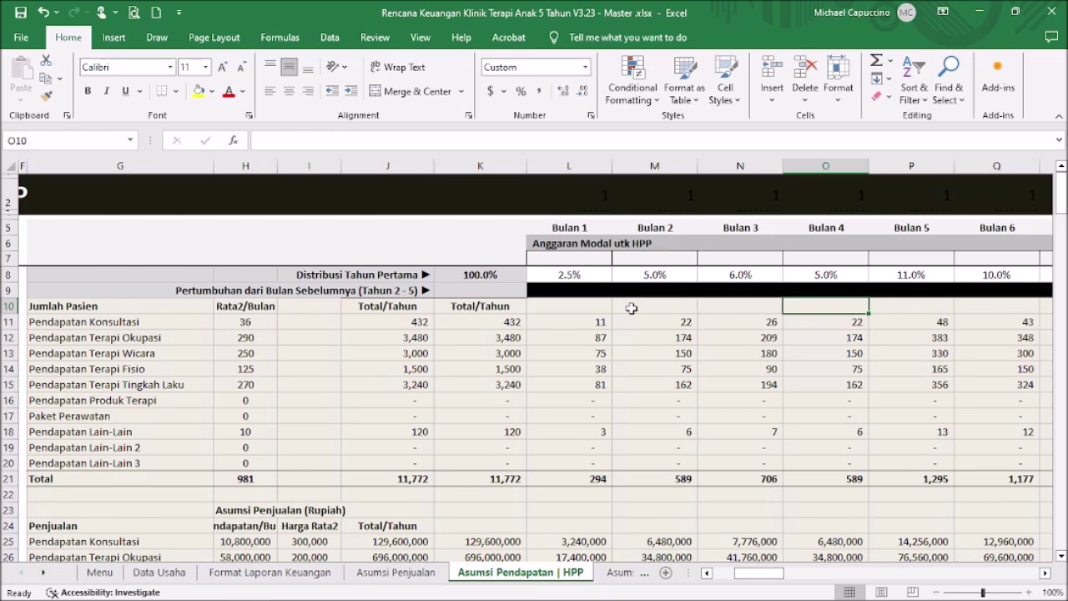
# - Examine the year 2 growth percentages over the previous month, from Bulan 13 onward, in the Pertumbuhan dari Bulan Sebelumnya row
pyautogui.press('Right')
pyautogui.press('Right')
pyautogui.press('Right')
pyautogui.press('Right')
pyautogui.press('Right')
pyautogui.press('Right')
pyautogui.press('Right')
pyautogui.press('Right')
pyautogui.press('Right')
pyautogui.press('Right')
pyautogui.press('Right')
pyautogui.press('Right')
pyautogui.press('Right')
pyautogui.press('Right')
pyautogui.press('Right')
pyautogui.press('Right')
pyautogui.press('Right')
pyautogui.press('Right')
pyautogui.press('Right')
pyautogui.press('Right')
pyautogui.press('Left')
pyautogui.press('Left')
pyautogui.press('Left')
pyautogui.press('Left')
pyautogui.press('Left')
pyautogui.press('Left')
pyautogui.press('Left')
pyautogui.press('Left')
pyautogui.press('Left')
pyautogui.press('Left')
pyautogui.press('Left')
pyautogui.press('Left')
pyautogui.press('Left')
pyautogui.press('Left')
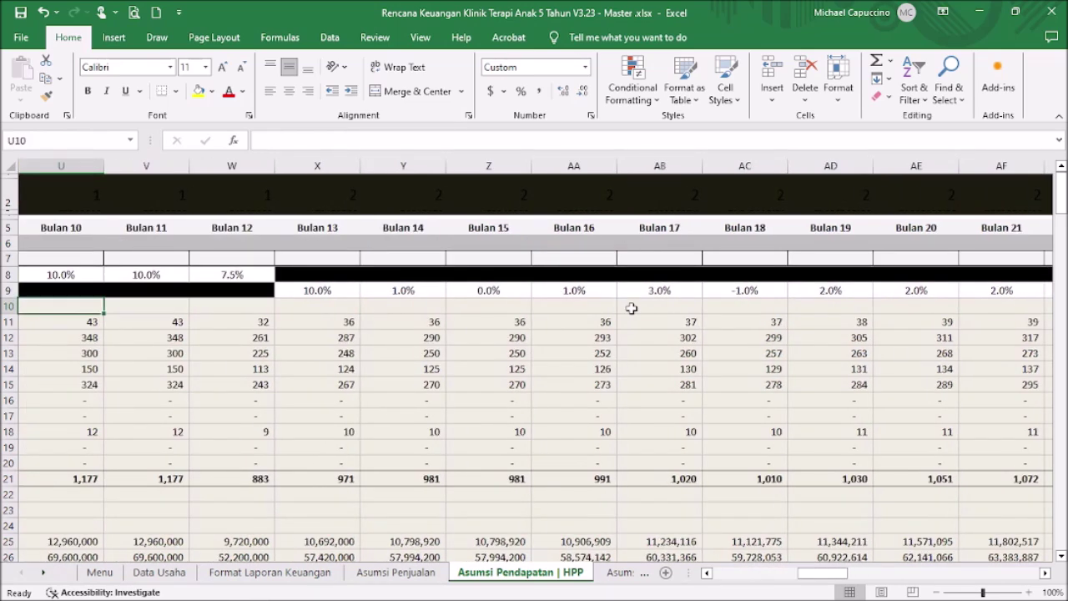
# - Examine the Bulan 13 patient count formula for Pendapatan Konsultasi in X11
pyautogui.press('Left')
pyautogui.press('Left')
pyautogui.press('Left')
pyautogui.press('Right')
pyautogui.press('Right')
pyautogui.press('Right')
pyautogui.press('Right')
pyautogui.press('Right')
pyautogui.press('Right')
pyautogui.press('Up')
pyautogui.press('Up')
pyautogui.press('Down')
pyautogui.press('Down')
pyautogui.press('Down')
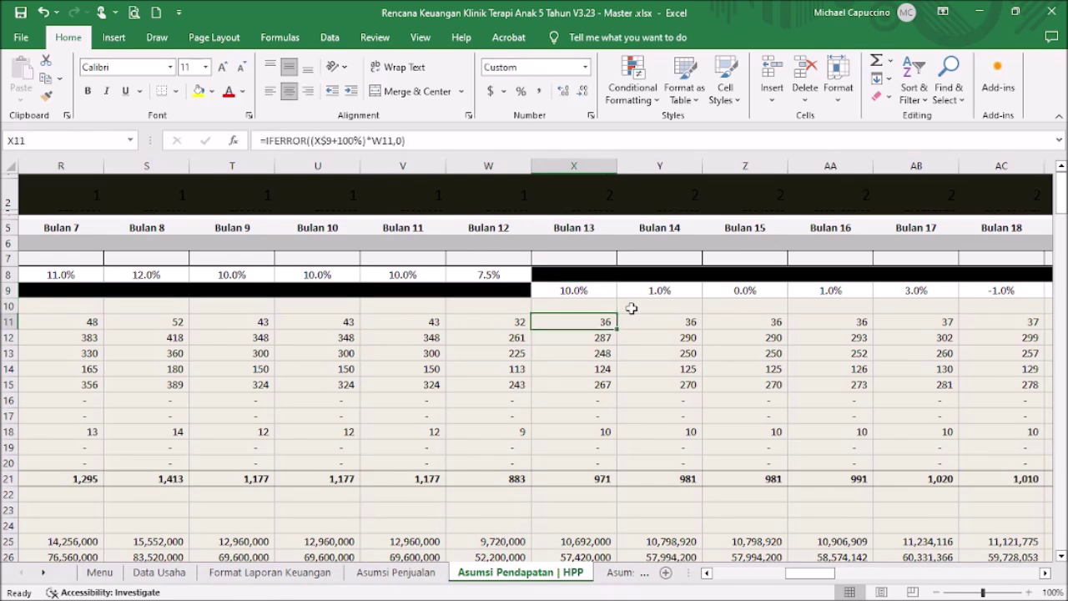
# - Trace the Pendapatan Konsultasi row back to its yearly totals and forward through the first-year months to Bulan 13
pyautogui.press('Left')
pyautogui.press('Left')
pyautogui.press('Left')
pyautogui.press('Left')
pyautogui.press('Left')
pyautogui.press('Left')
pyautogui.press('Left')
pyautogui.press('Left')
pyautogui.press('Left')
pyautogui.press('Left')
pyautogui.press('Left')
pyautogui.press('Left')
pyautogui.press('Left')
pyautogui.press('Left')
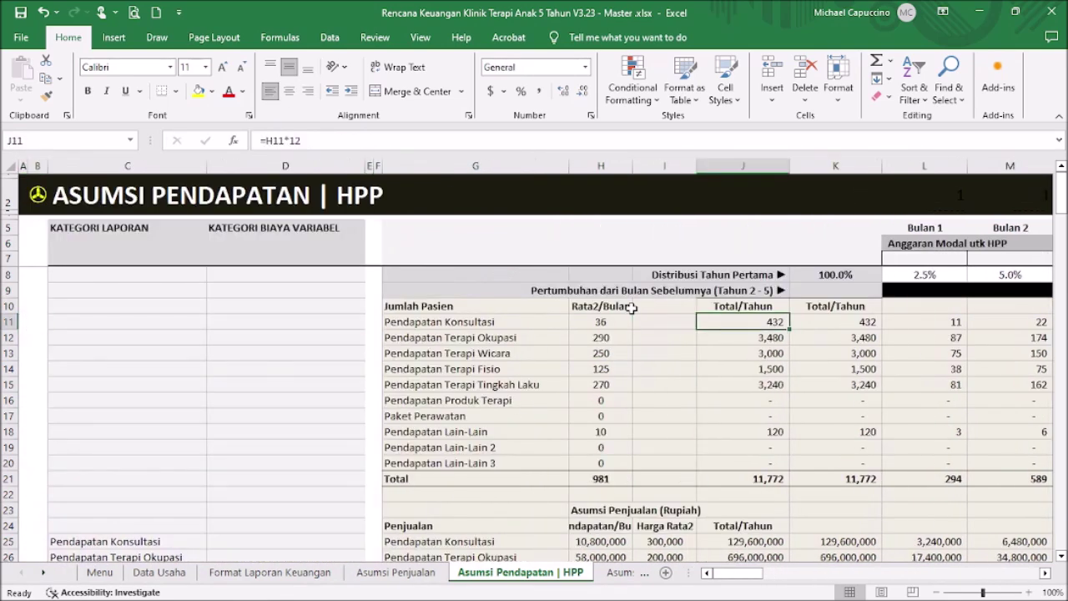
pyautogui.press('Right')
pyautogui.press('Right')
pyautogui.press('Right')
pyautogui.press('Right')
pyautogui.press('Right')
pyautogui.press('Right')
pyautogui.press('Right')
pyautogui.press('Right')
pyautogui.press('Right')
pyautogui.press('Right')
pyautogui.press('Right')
pyautogui.press('Right')
pyautogui.press('Right')
pyautogui.press('Right')
pyautogui.press('Right')
pyautogui.press('Right')
pyautogui.press('Right')
pyautogui.press('Right')
pyautogui.press('Right')
pyautogui.press('Left')
pyautogui.press('Left')
pyautogui.press('Left')
pyautogui.press('Left')
pyautogui.press('Left')
pyautogui.press('Left')
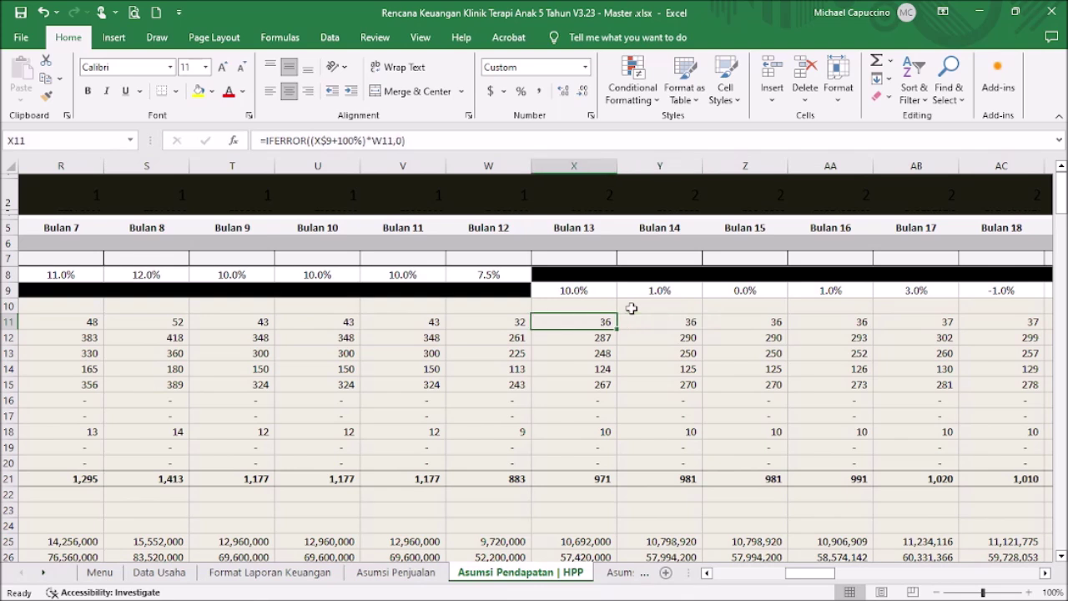
# - Set the Bulan 13 growth over the previous month to 5% in X9
pyautogui.press('Right')
pyautogui.press('Left')
pyautogui.press('Right')
pyautogui.press('Down')
pyautogui.press('Left')
pyautogui.press('Right')
pyautogui.press('Up')
pyautogui.press('Up')
pyautogui.press('Up')
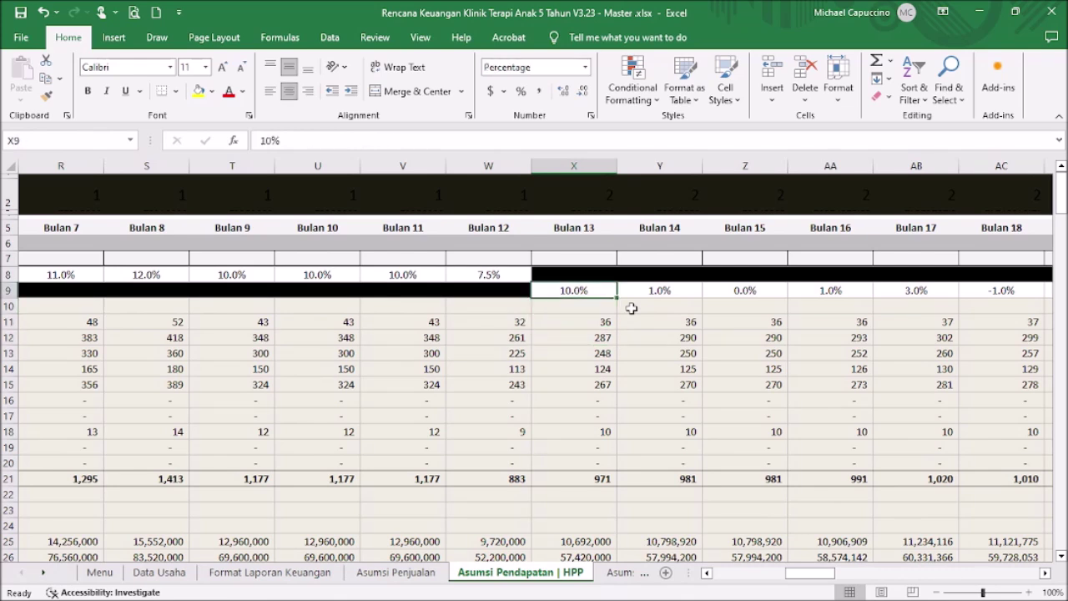
pyautogui.write('5')
pyautogui.press('Return')
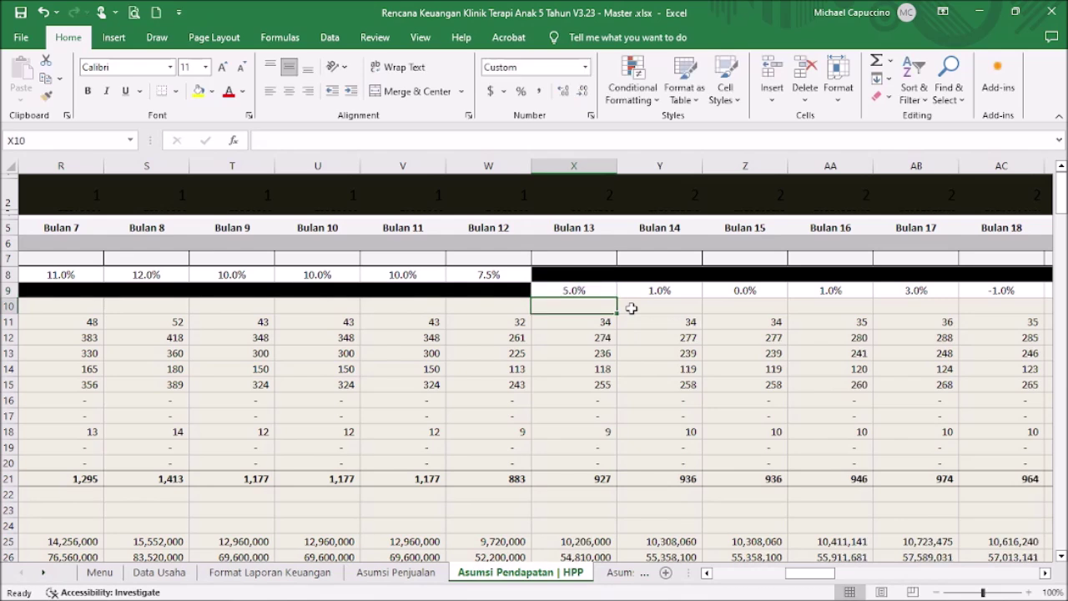
# - Check the growth percentages for Bulan 13, Bulan 14 and Bulan 15 in row 9
pyautogui.press('Up')
pyautogui.press('Down')
pyautogui.press('Down')
pyautogui.press('Up')
pyautogui.press('Up')
pyautogui.press('Right')
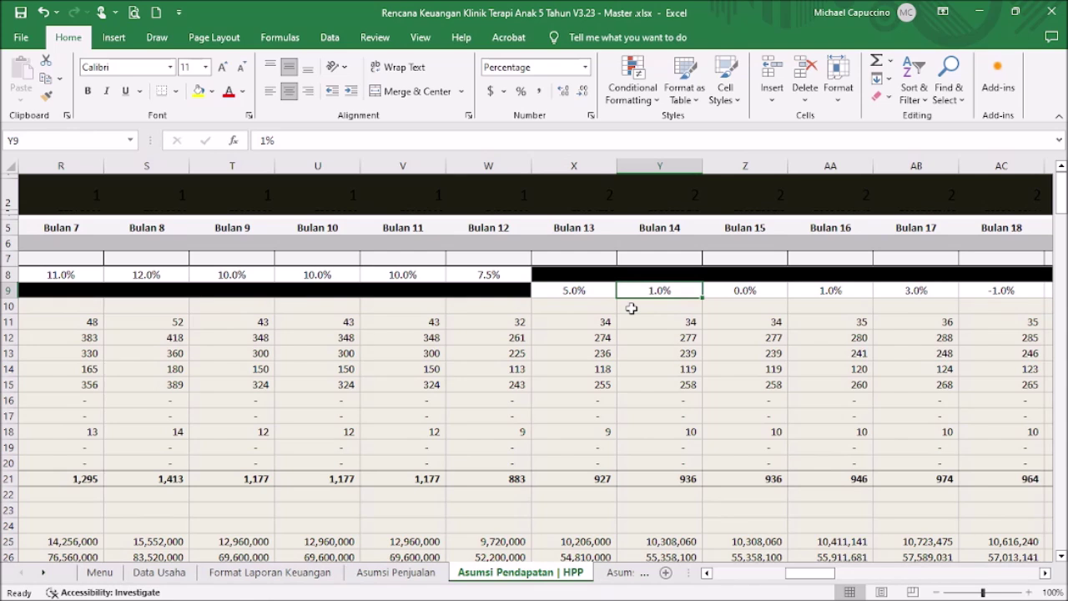
pyautogui.press('Right')
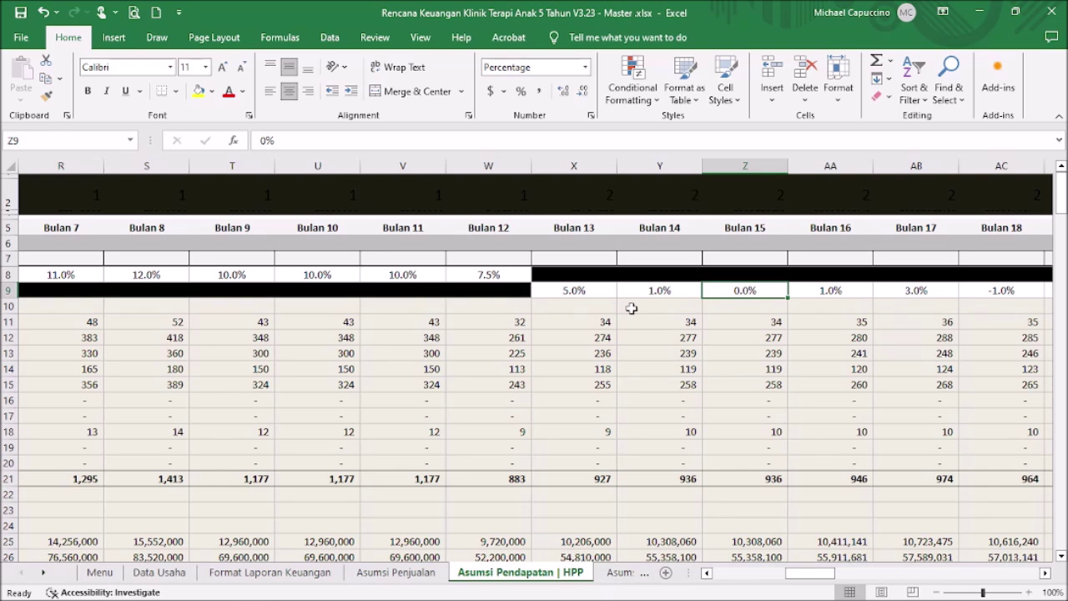
# - Follow the Pendapatan Terapi Wicara patient row from Bulan 15 back to the start of the sheet
pyautogui.press('Down')
pyautogui.press('Down')
pyautogui.press('Down')
pyautogui.press('Down')
pyautogui.press('Left')
pyautogui.press('Left')
pyautogui.press('Left')
pyautogui.press('Left')
pyautogui.press('Left')
pyautogui.press('Left')
pyautogui.press('Left')
pyautogui.press('Left')
pyautogui.press('Left')
pyautogui.press('Left')
pyautogui.press('Left')
pyautogui.press('Left')
pyautogui.press('Left')
pyautogui.press('Left')
pyautogui.press('Left')
pyautogui.press('Left')
pyautogui.press('Left')
pyautogui.press('Left')
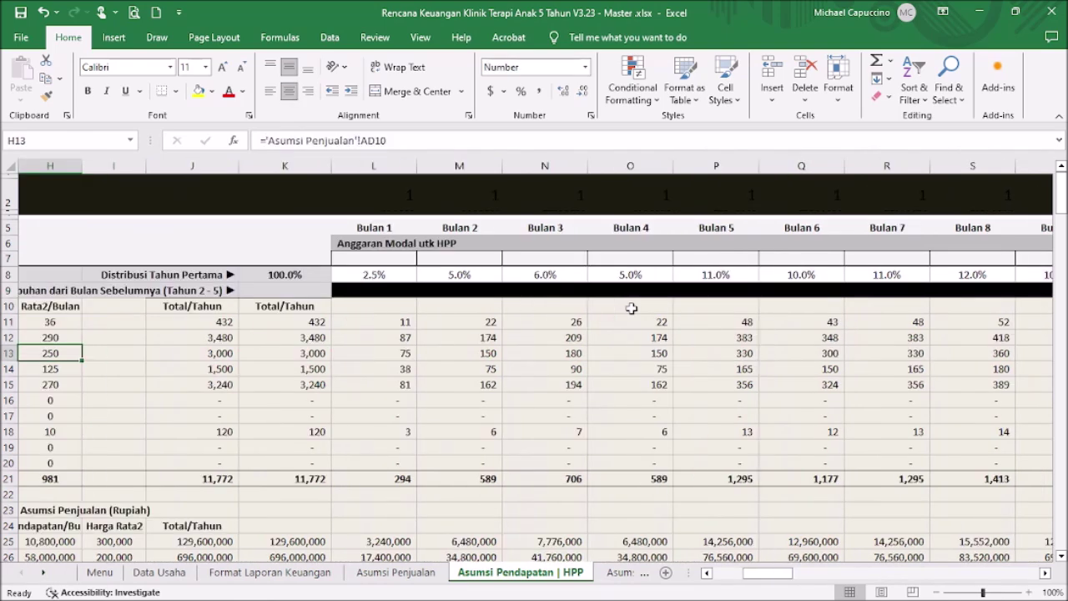
pyautogui.press('Home')
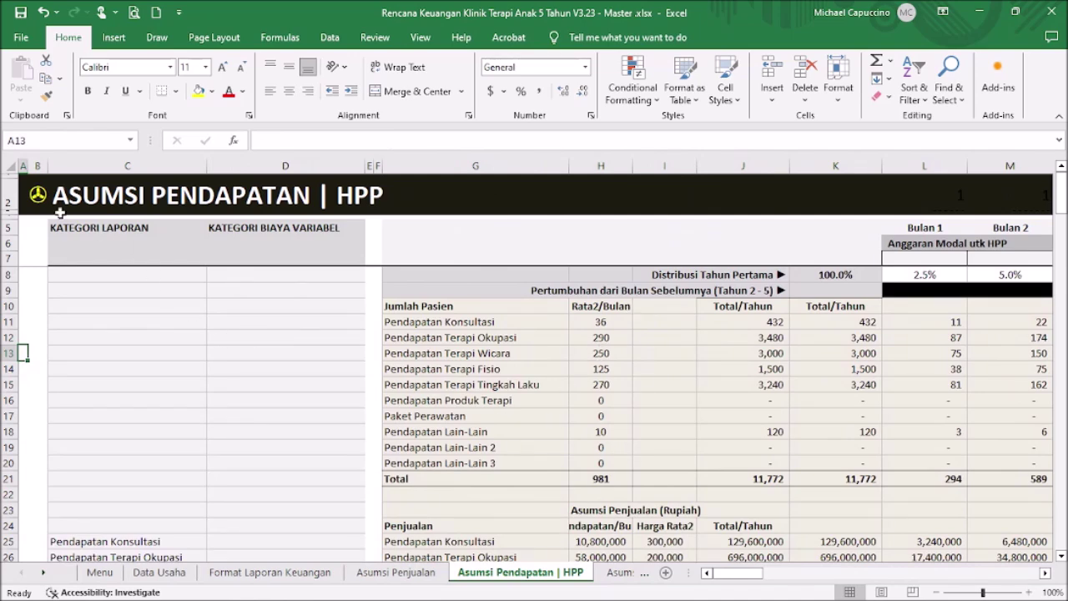
# - Open the monthly Laba Rugi projection from the workbook's menu sheet and review its income and expense rows
pyautogui.click(38, 197)
pyautogui.click(271, 235)
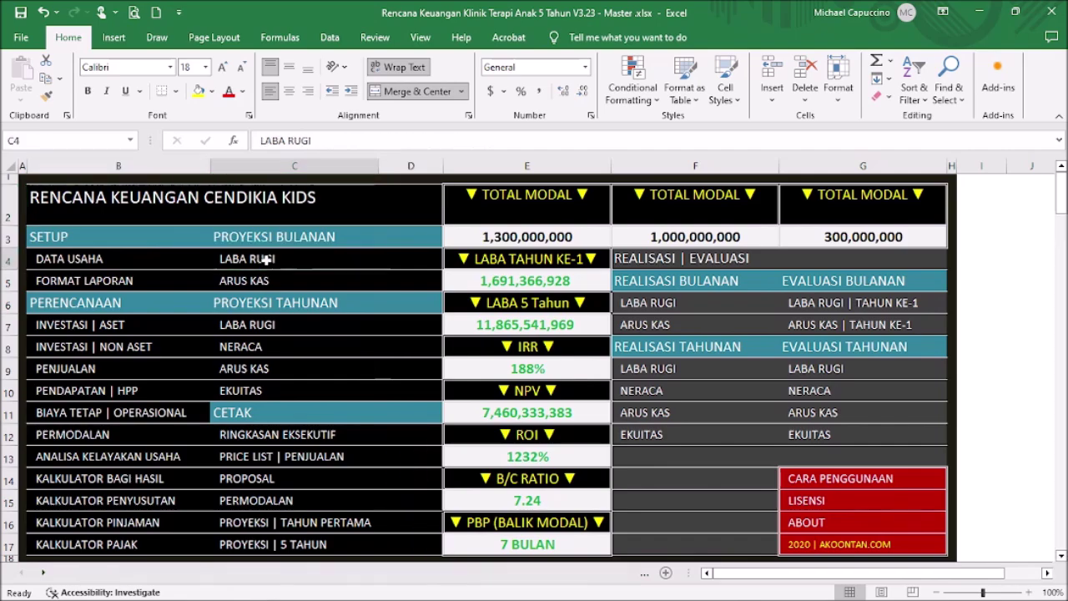
pyautogui.scroll(-4, 549, 393)
pyautogui.scroll(7, 556, 400)
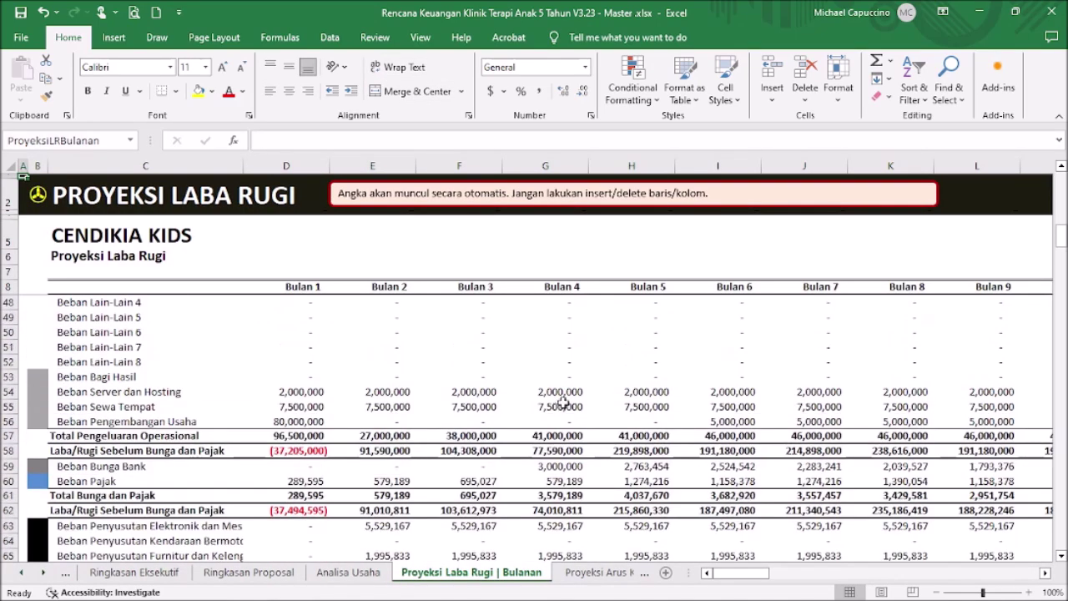
pyautogui.scroll(8, 546, 359)
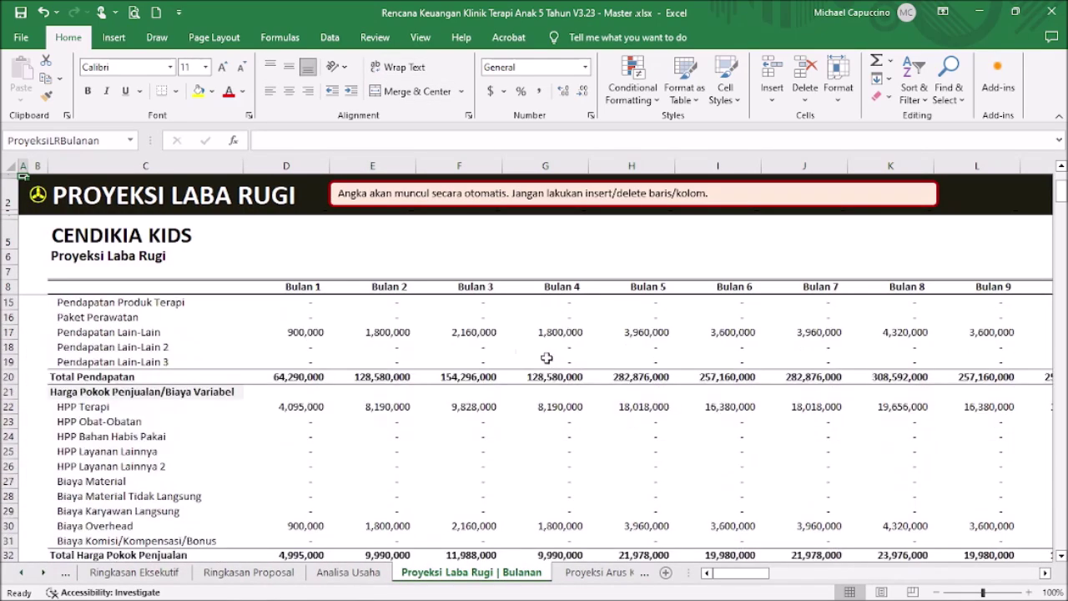
# - Open the monthly Arus Kas projection from the workbook's menu sheet
pyautogui.click(40, 195)
pyautogui.click(257, 284)
pyautogui.click(257, 284)
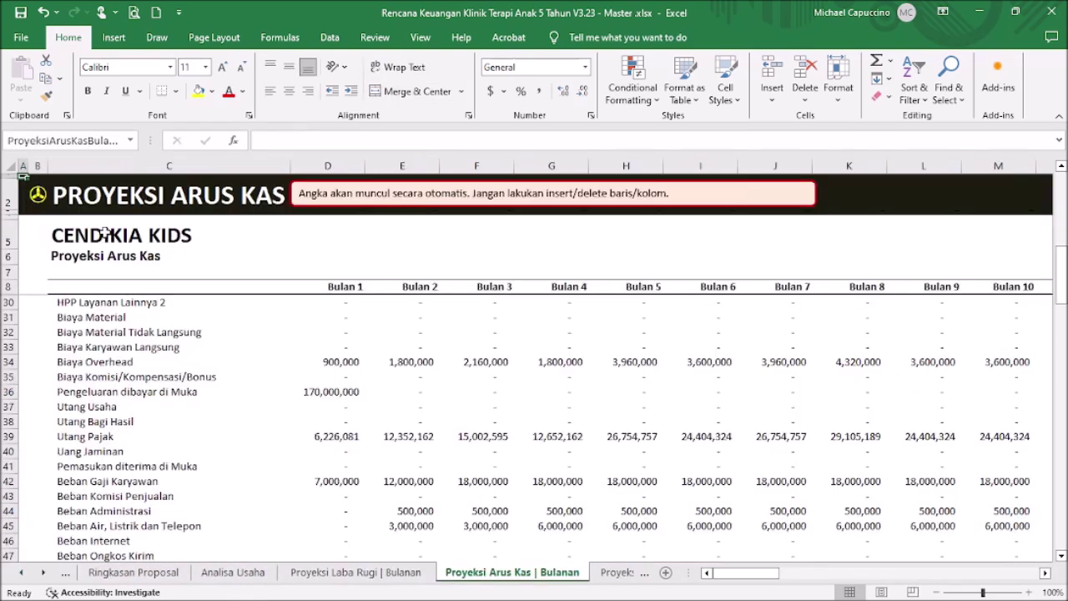
# - Open the yearly Laba Rugi projection and review the five-year figures down to Laba/Rugi Bersih
pyautogui.click(41, 198)
pyautogui.click(260, 325)
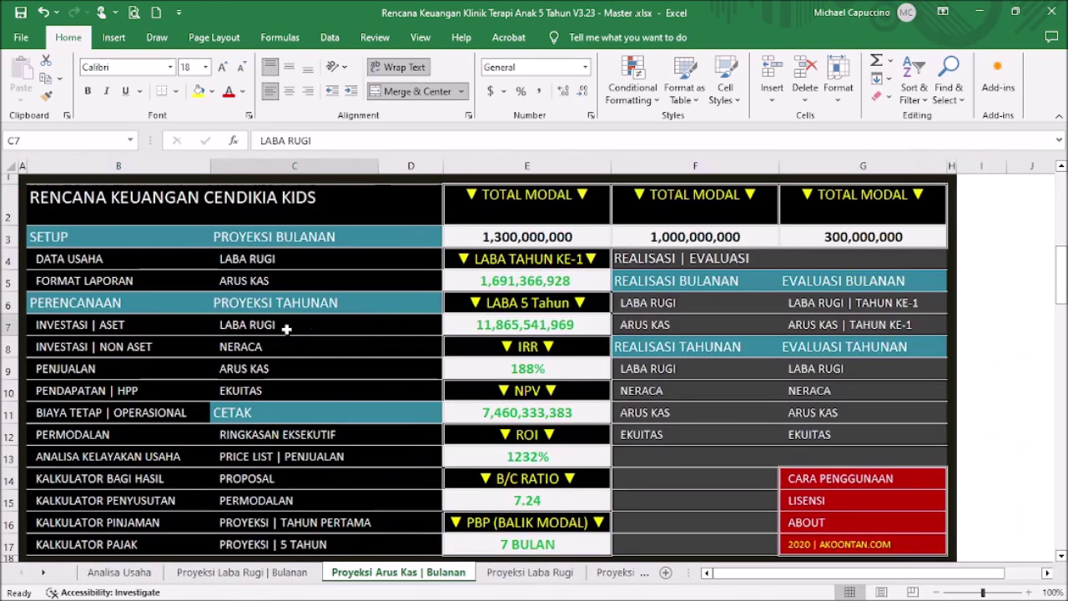
pyautogui.scroll(-12, 601, 362)
pyautogui.scroll(-5, 601, 362)
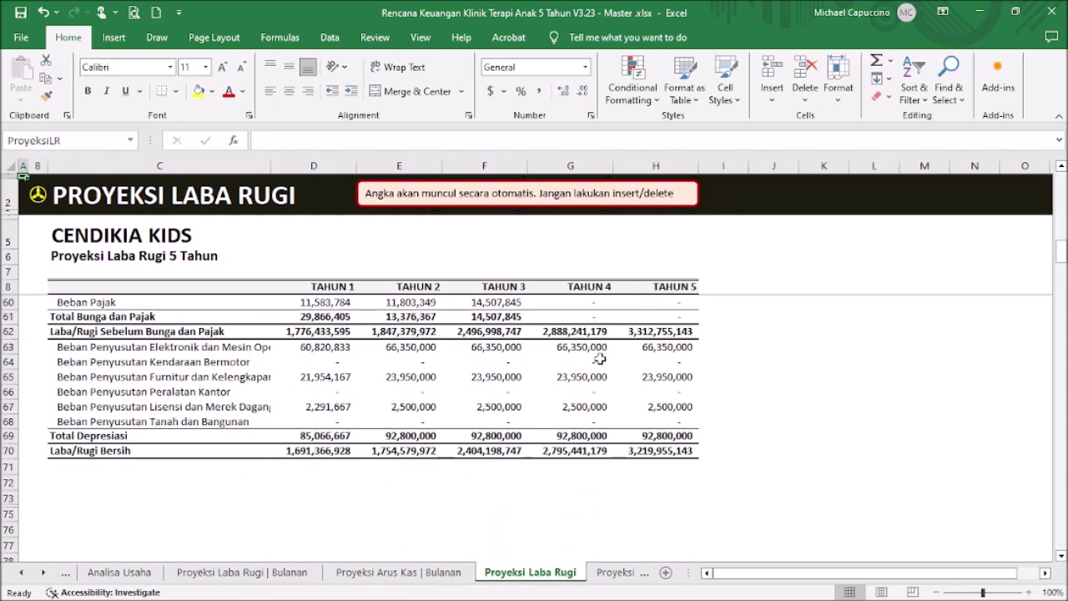
pyautogui.scroll(5, 572, 362)
pyautogui.scroll(12, 572, 362)
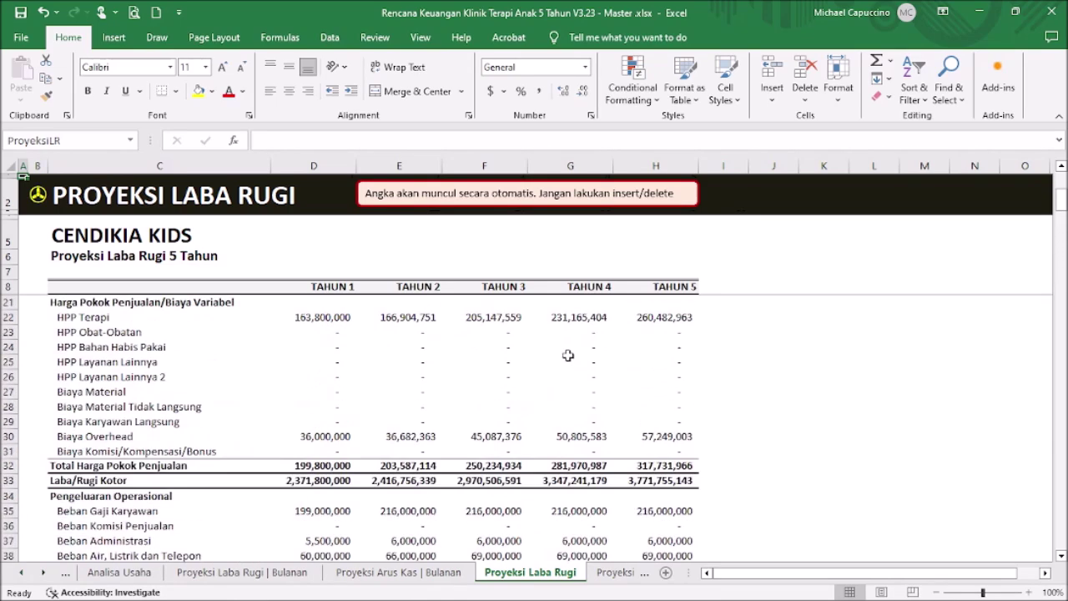
# - Return to the Pendapatan | HPP assumptions and examine the income categories in the KATEGORI LAPORAN column
pyautogui.click(38, 194)
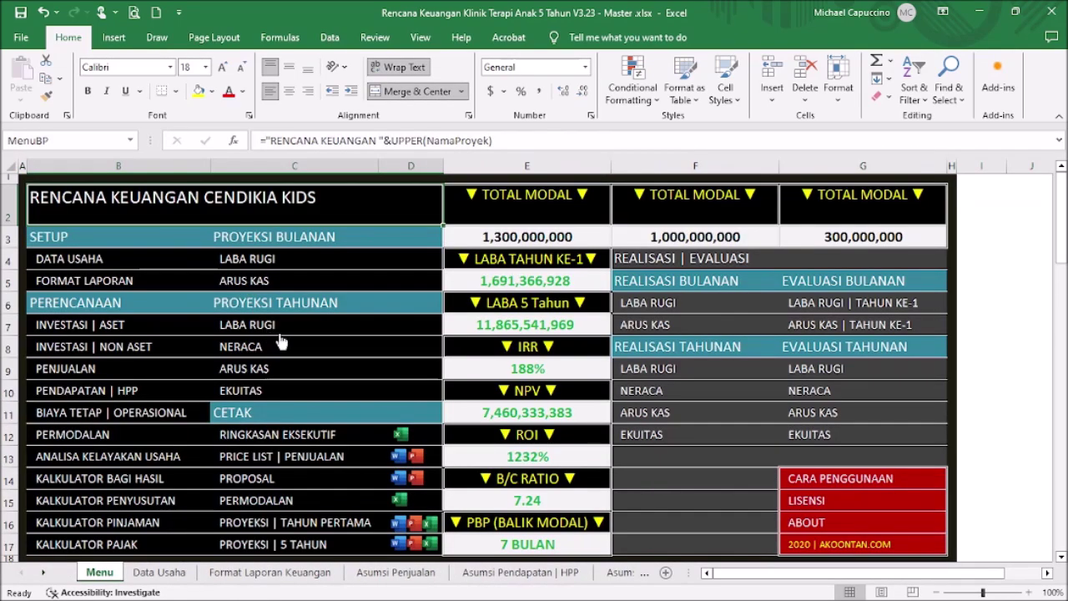
pyautogui.click(107, 392)
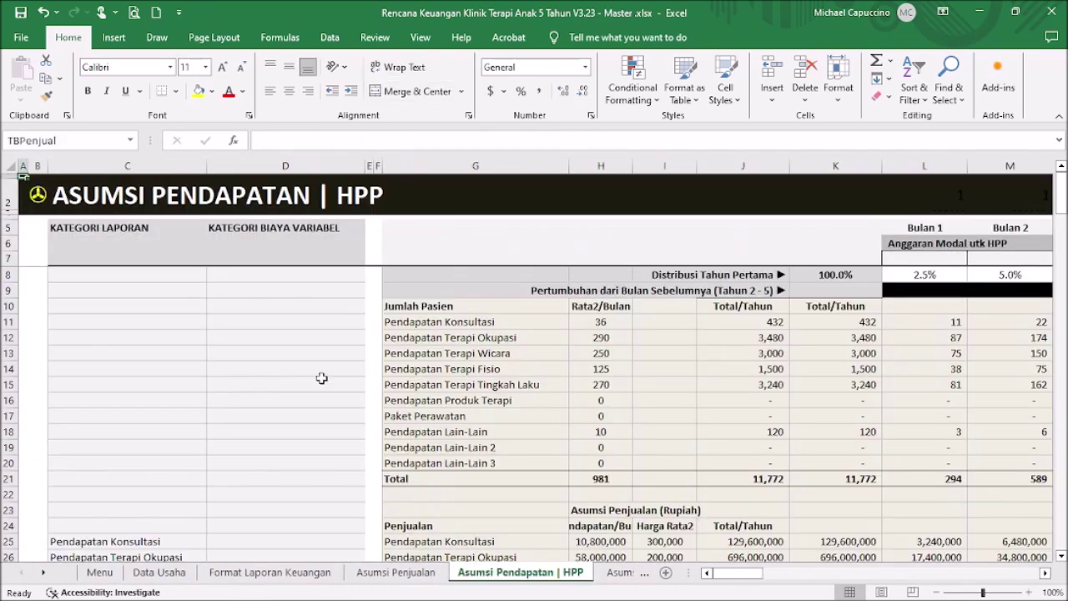
pyautogui.scroll(-5, 417, 346)
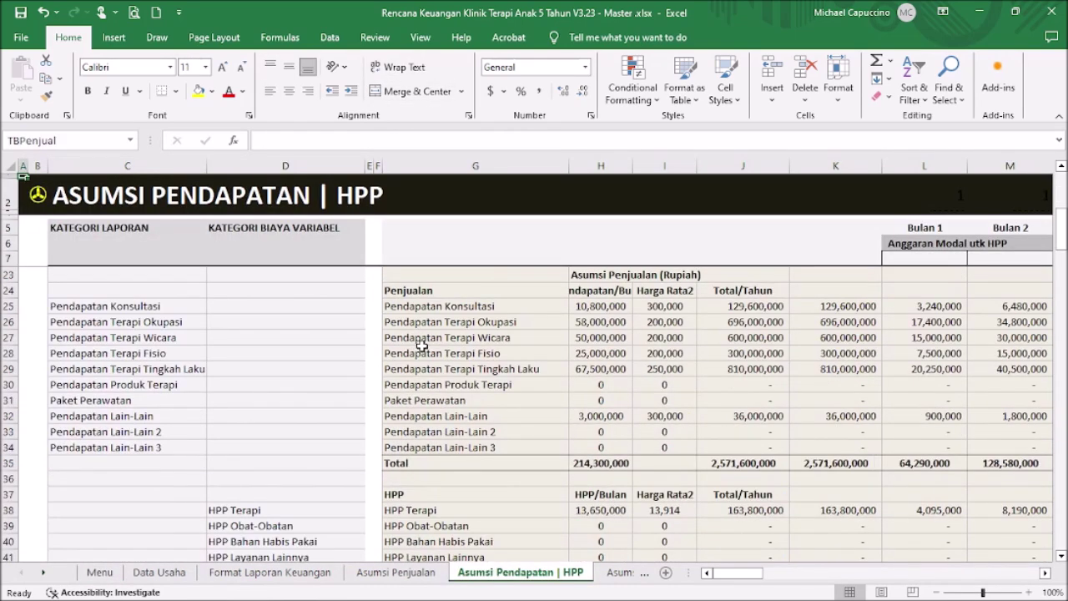
pyautogui.click(149, 322)
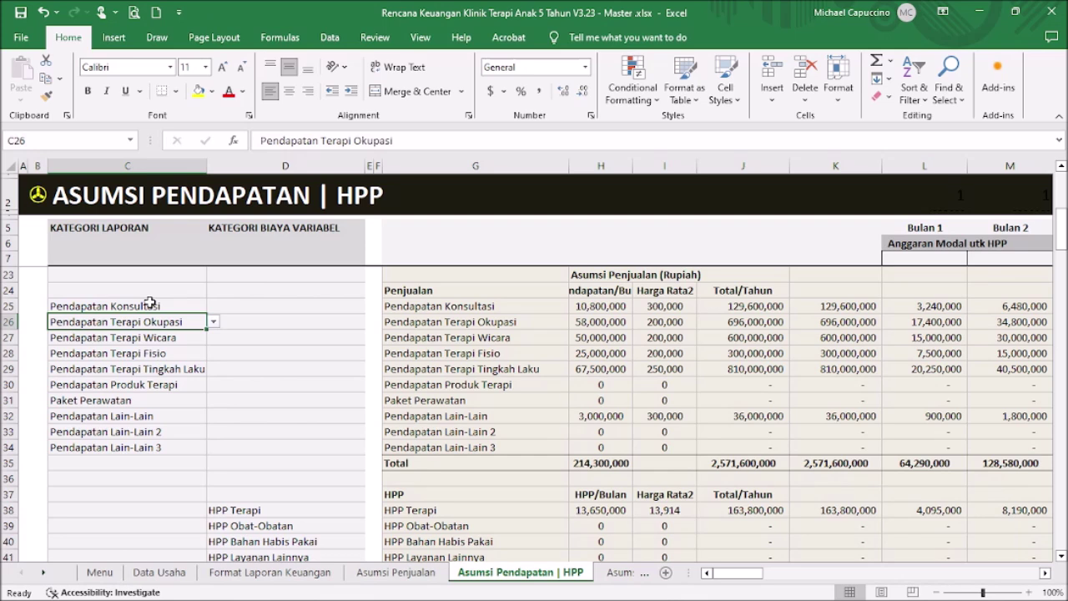
pyautogui.click(149, 303)
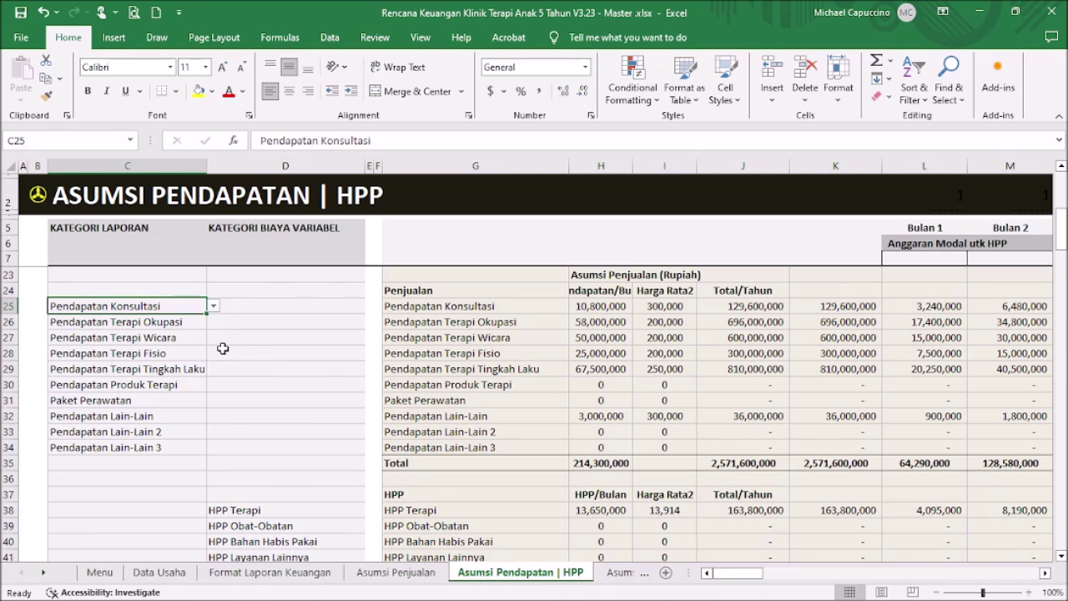
pyautogui.click(144, 166)
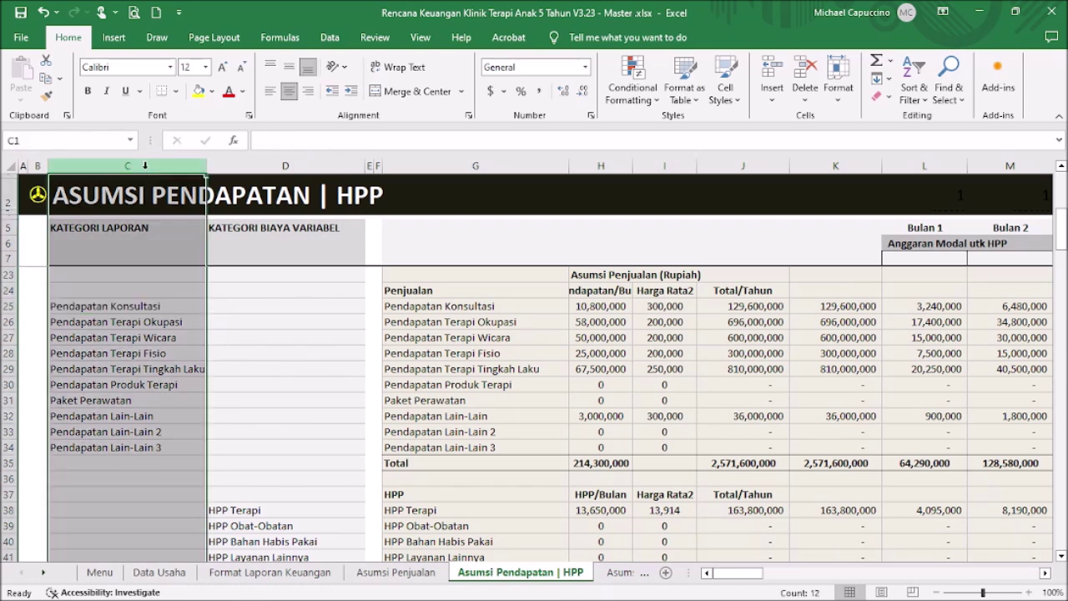
pyautogui.click(154, 355)
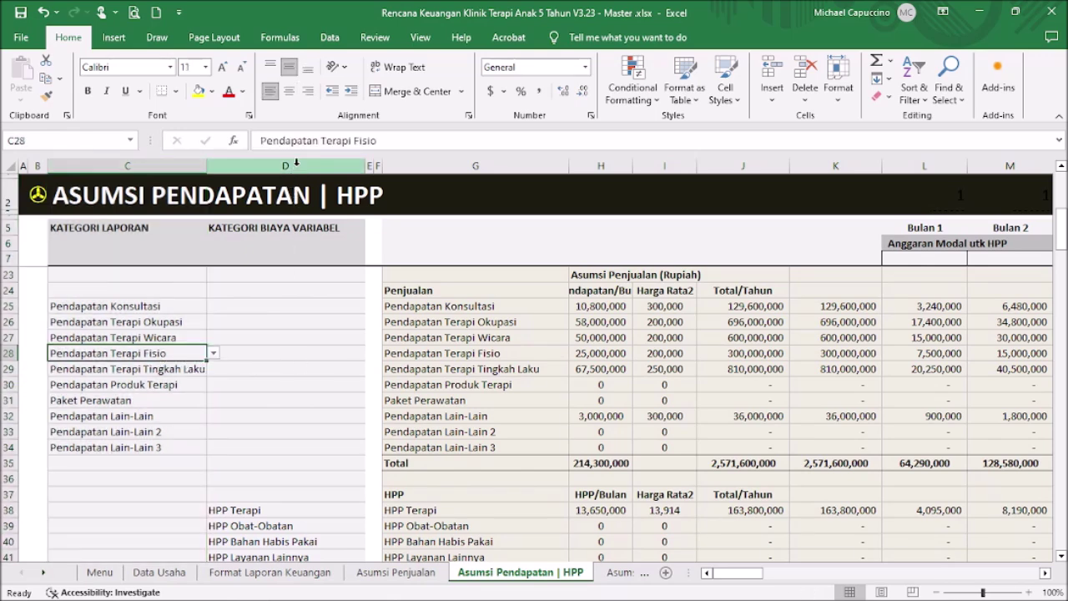
# - Examine the HPP and variable cost categories in the KATEGORI BIAYA VARIABEL column
pyautogui.click(296, 166)
pyautogui.scroll(-4, 500, 408)
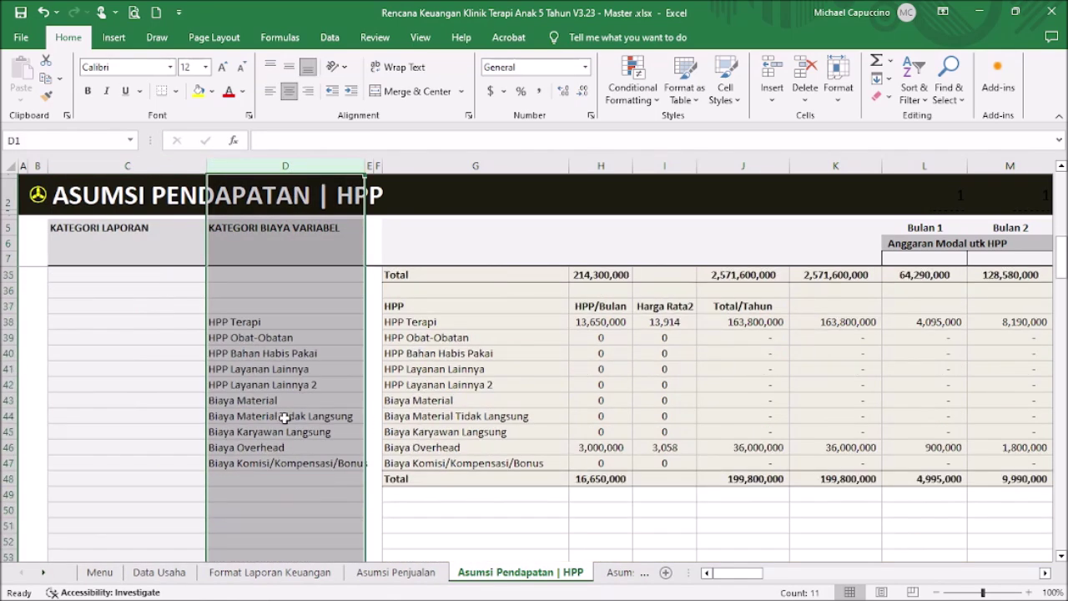
pyautogui.scroll(5, 281, 414)
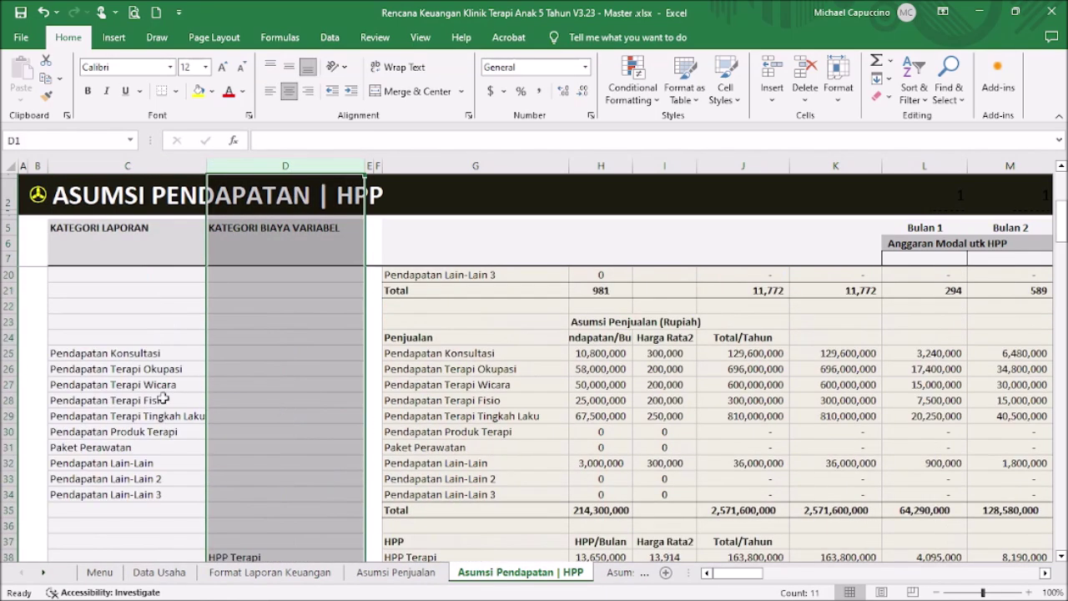
pyautogui.scroll(-3, 230, 434)
pyautogui.click(235, 445)
pyautogui.scroll(-1, 294, 426)
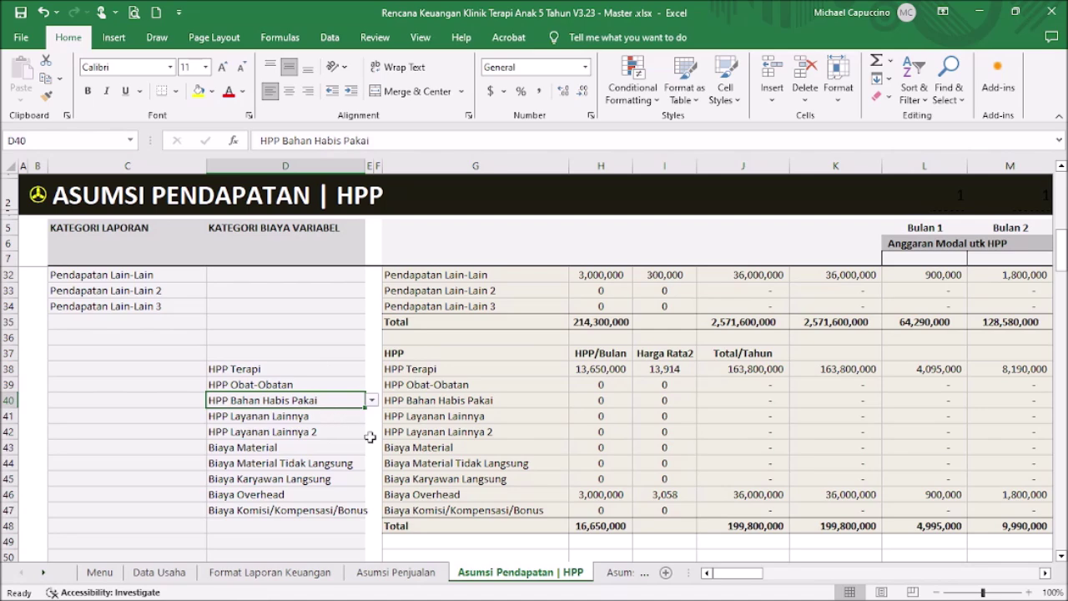
# - Inspect the income categories in the KATEGORI LAPORAN column and the list of choices for Pendapatan Produk Terapi in C30
pyautogui.scroll(4, 87, 325)
pyautogui.moveTo(104, 352); pyautogui.dragTo(120, 484)
pyautogui.click(134, 430)
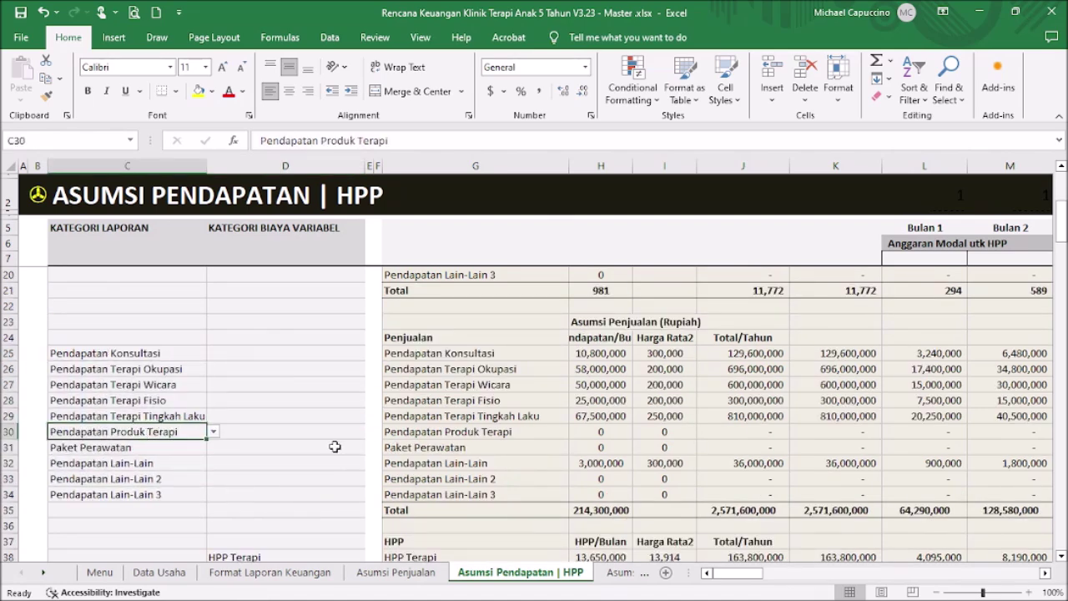
pyautogui.click(213, 432)
pyautogui.click(214, 432)
pyautogui.click(214, 432)
pyautogui.click(213, 432)
# - In Format Laporan Keuangan, rename the income category Pendapatan Produk Terapi in C58 as Pendapatan Produk
pyautogui.click(38, 195)
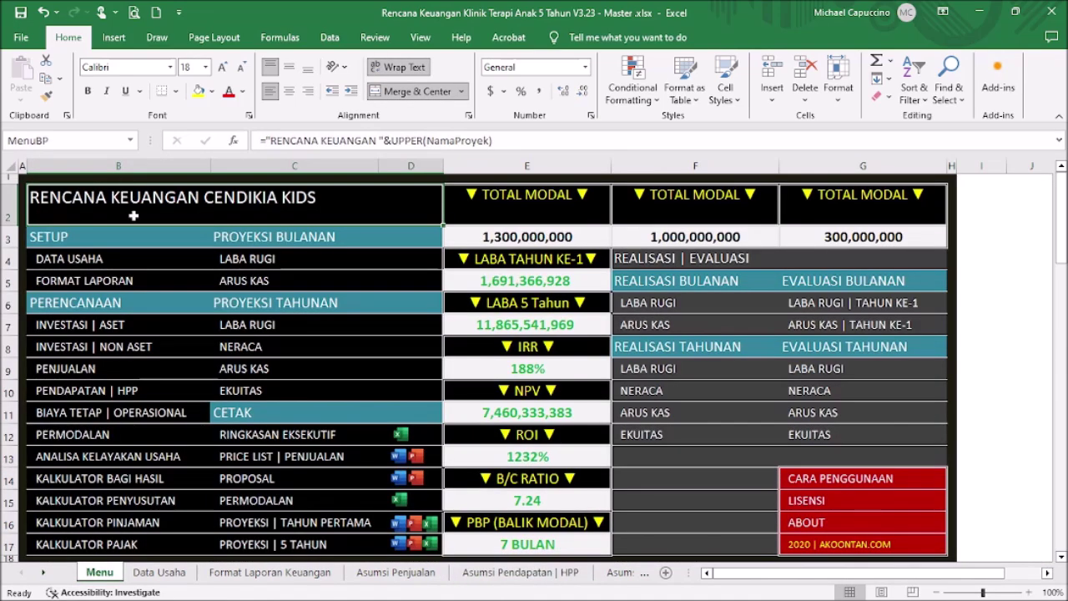
pyautogui.click(114, 284)
pyautogui.scroll(-13, 250, 392)
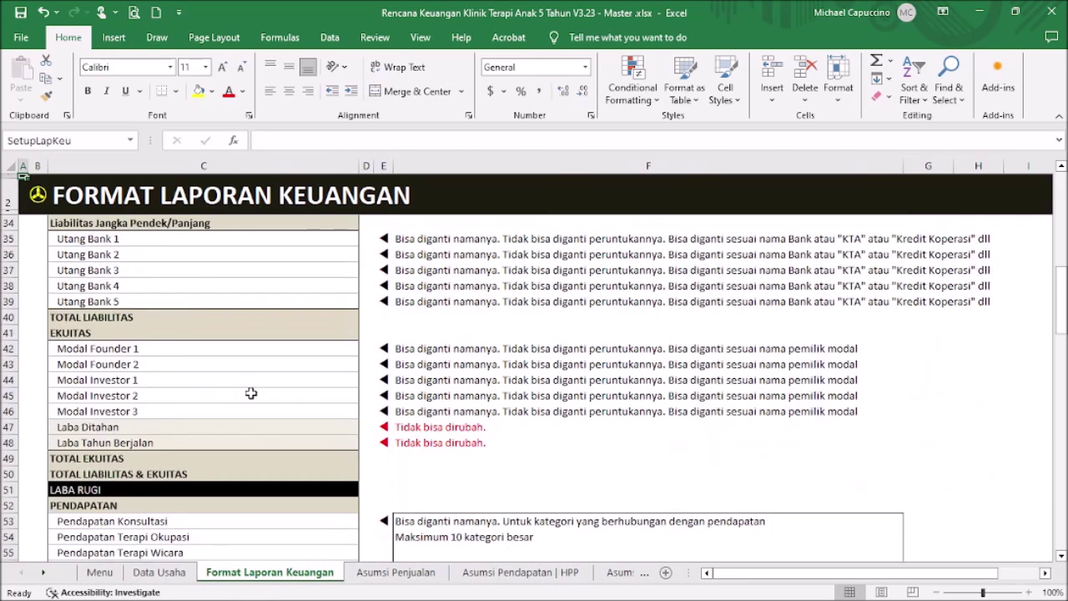
pyautogui.scroll(-2, 250, 392)
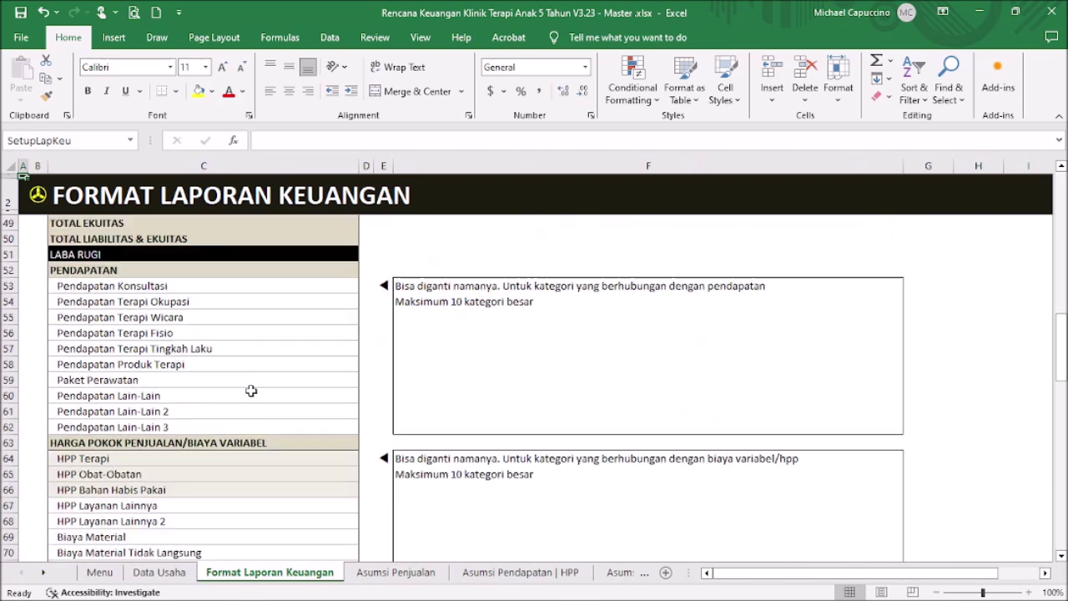
pyautogui.click(192, 364)
pyautogui.doubleClick(364, 140)
pyautogui.press('BackSpace')
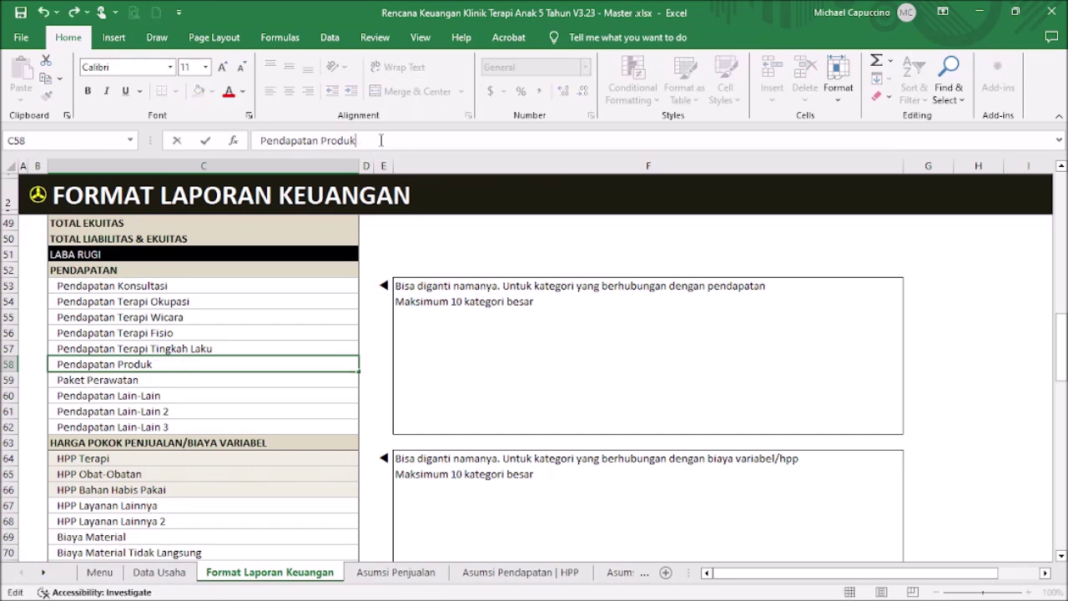
pyautogui.press('Return')
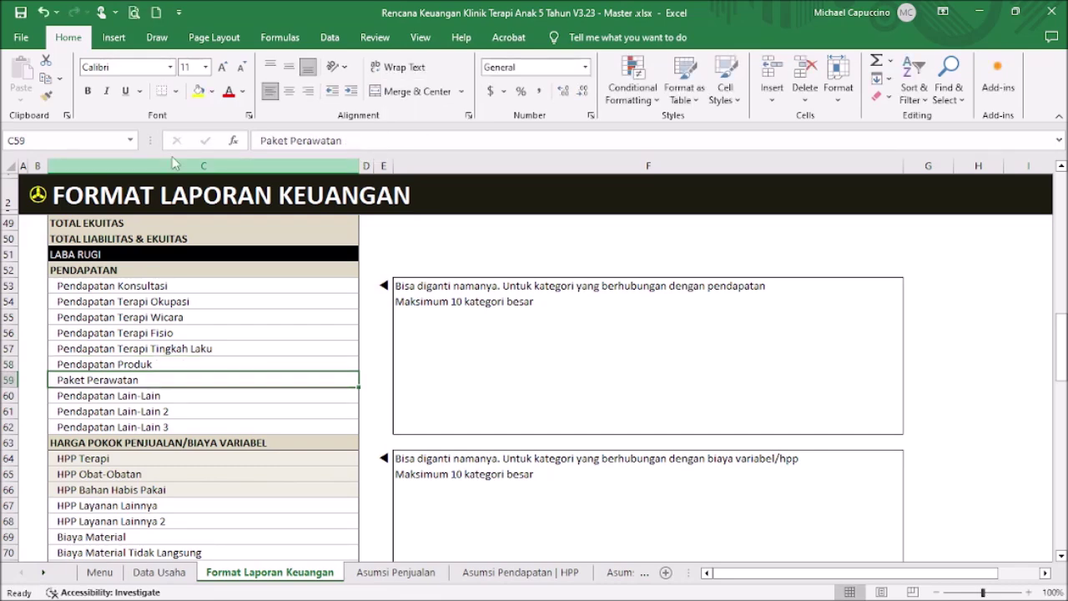
# - Open the Penjualan assumptions sheet and review the Kategori Pendapatan assigned to each service, returning to the therapist schedule
pyautogui.click(37, 195)
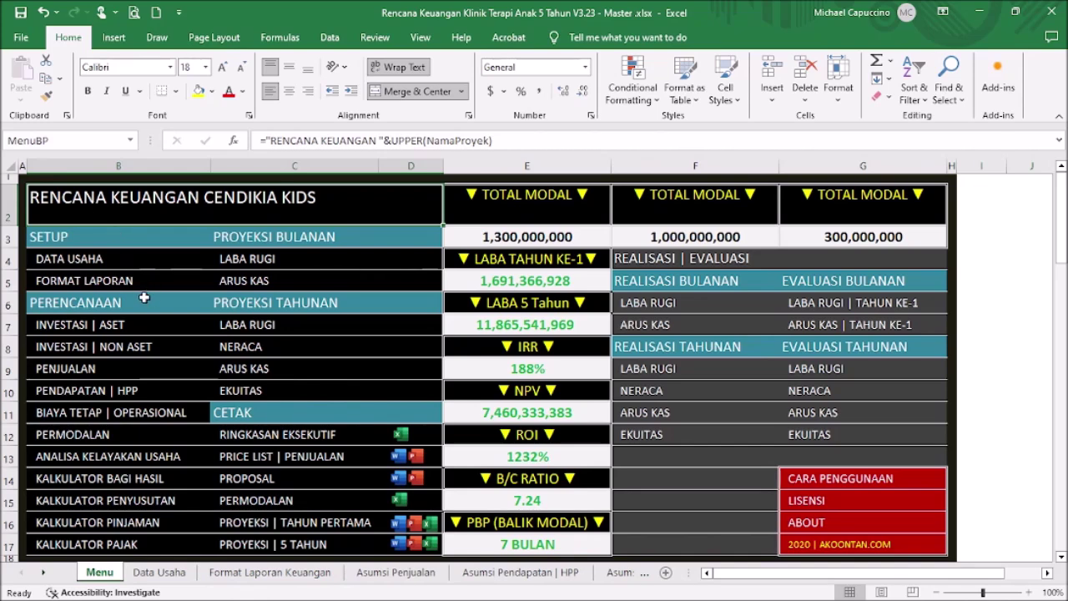
pyautogui.click(99, 373)
pyautogui.scroll(-4, 229, 351)
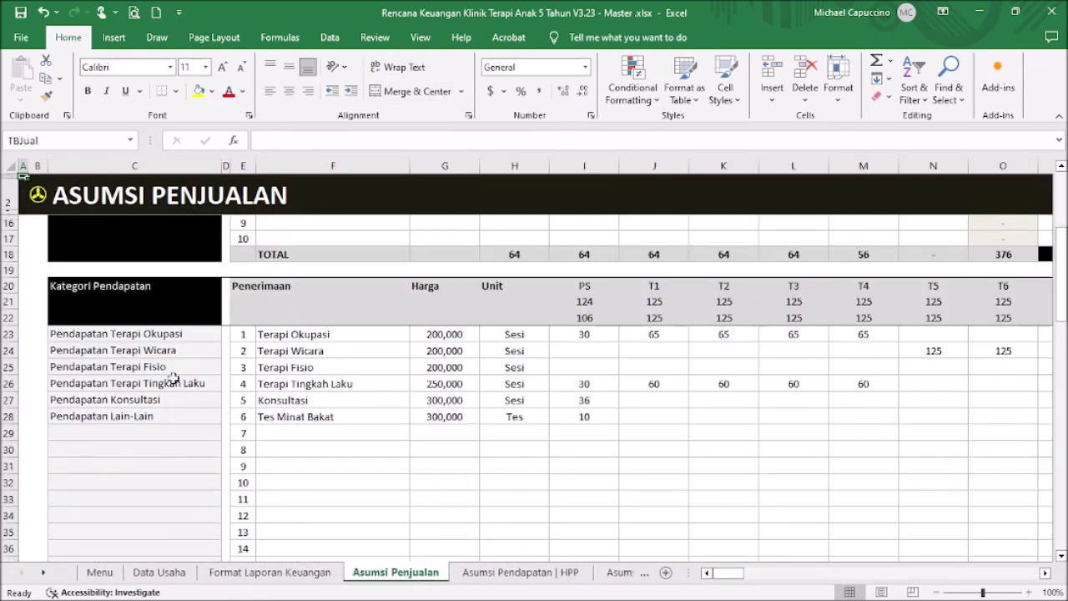
pyautogui.scroll(-12, 175, 367)
pyautogui.scroll(-3, 177, 363)
pyautogui.scroll(19, 179, 358)
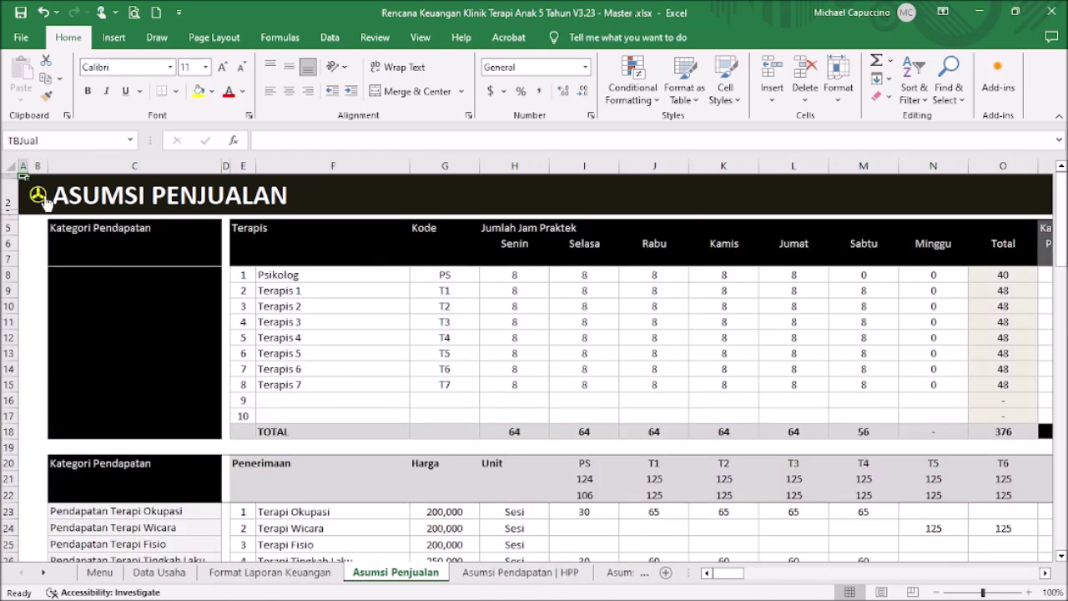
# - In Asumsi Pendapatan | HPP, set the KATEGORI LAPORAN entry in C30 to Pendapatan Produk and check its row in the sales table
pyautogui.click(38, 197)
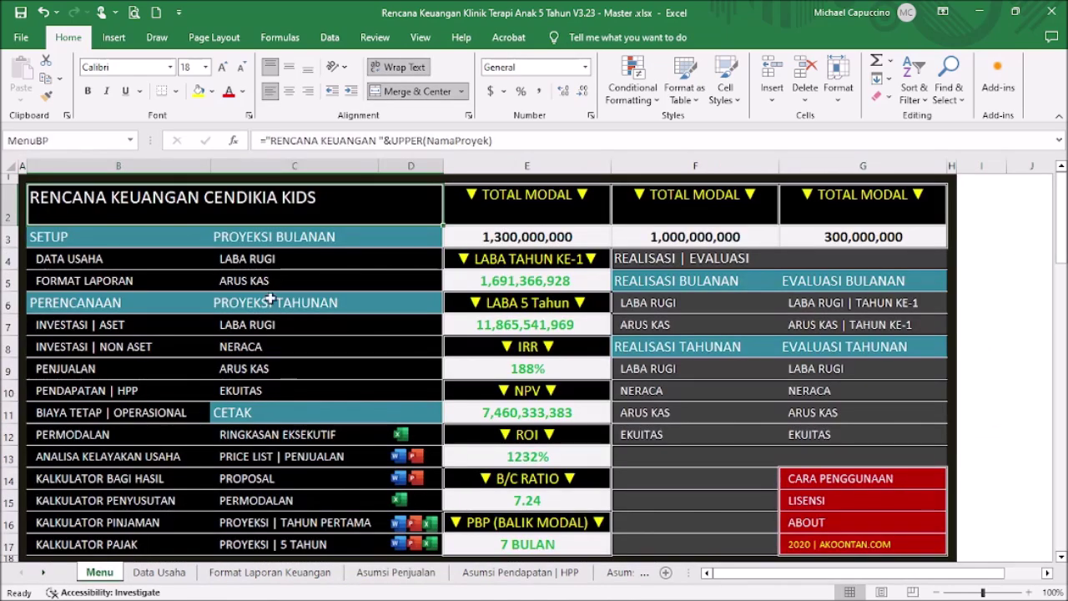
pyautogui.click(97, 392)
pyautogui.click(174, 431)
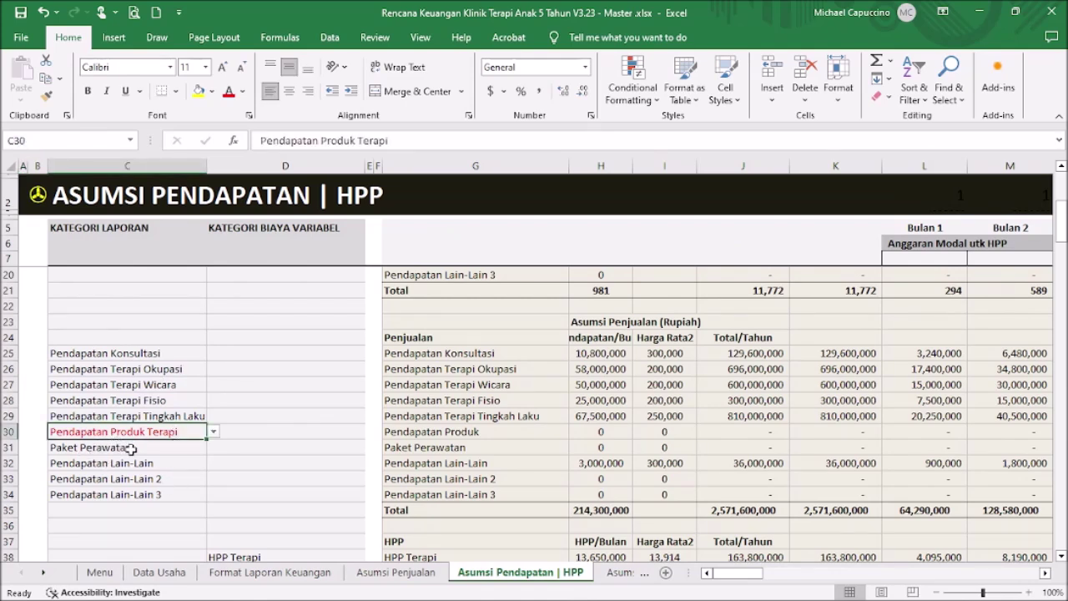
pyautogui.click(214, 432)
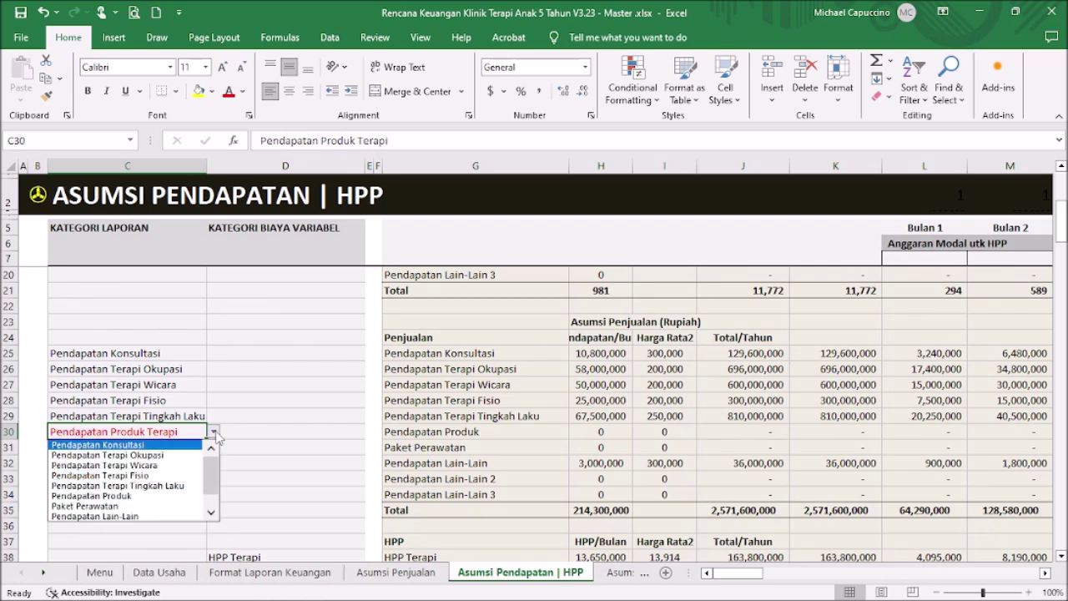
pyautogui.click(176, 496)
pyautogui.click(603, 433)
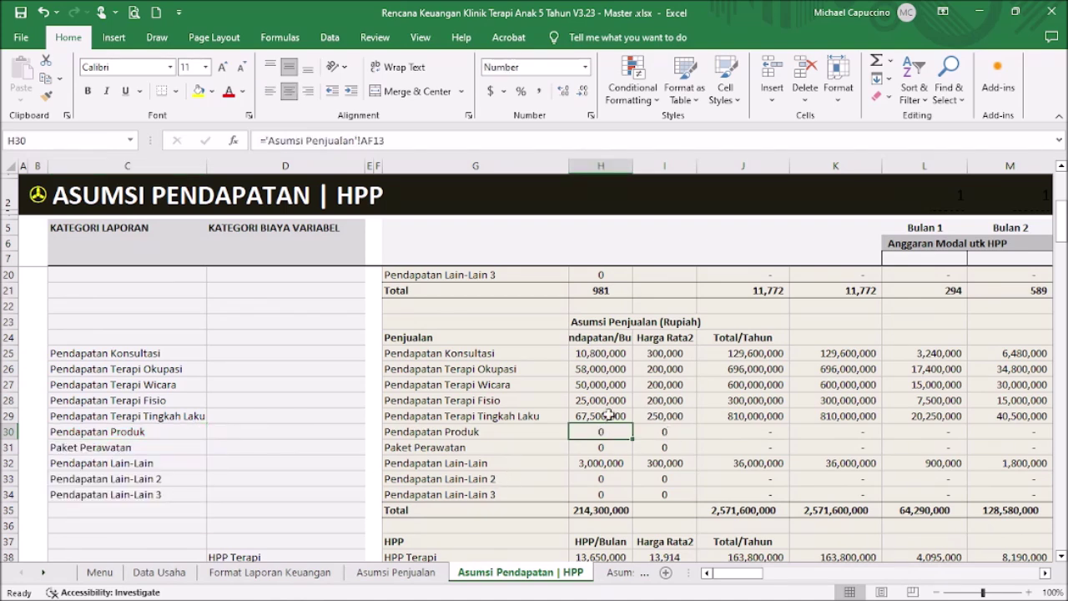
pyautogui.scroll(4, 612, 399)
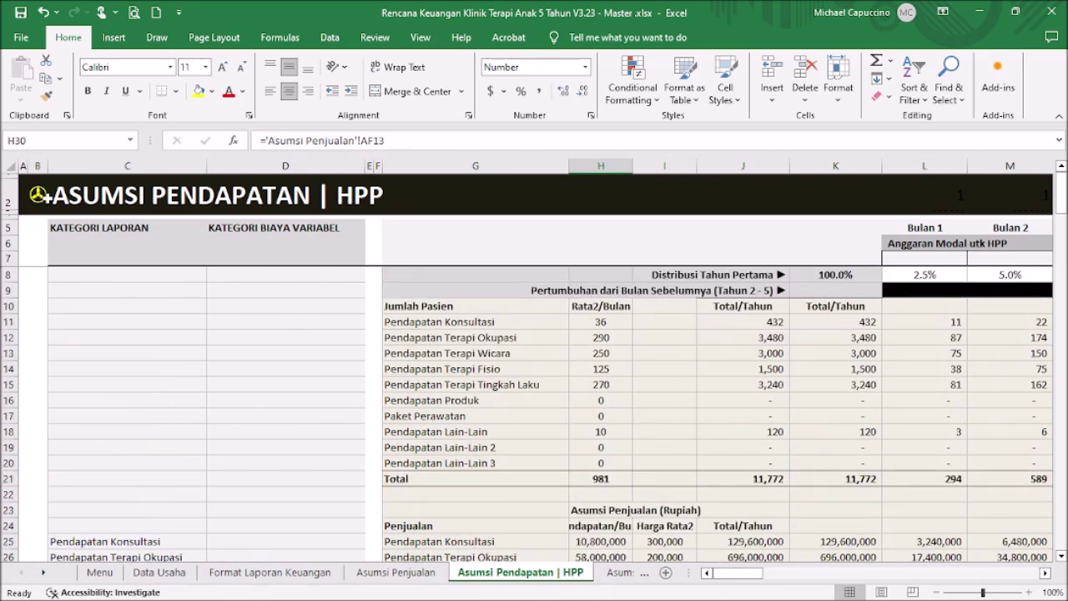
# - Open the Biaya Tetap | Operasional assumptions and review the monthly cash expense plan, including the Terapis entries for Bulan 1 and Bulan 2
pyautogui.click(39, 196)
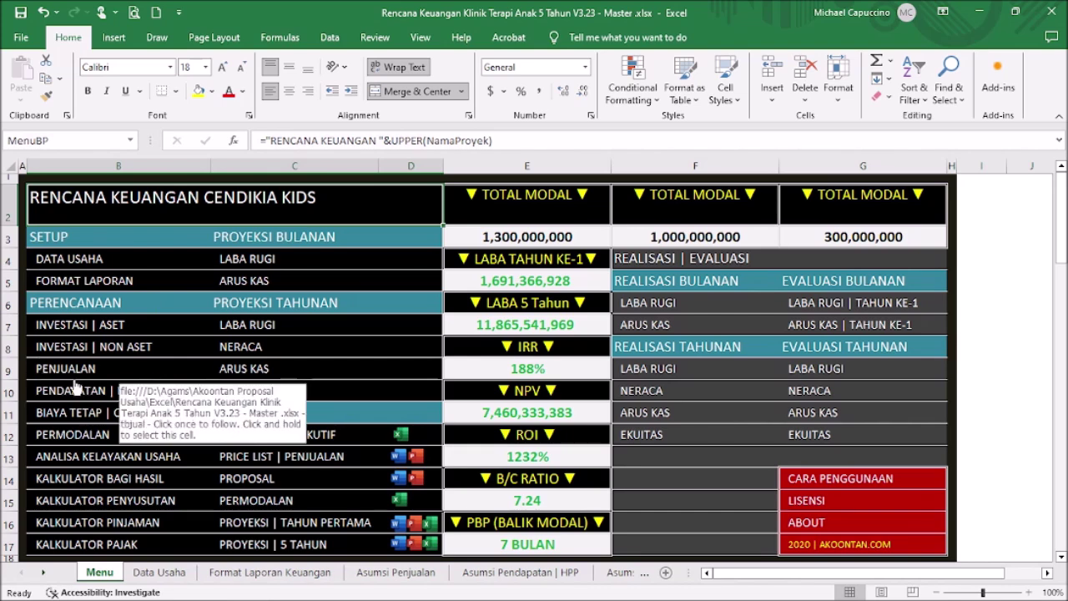
pyautogui.click(98, 412)
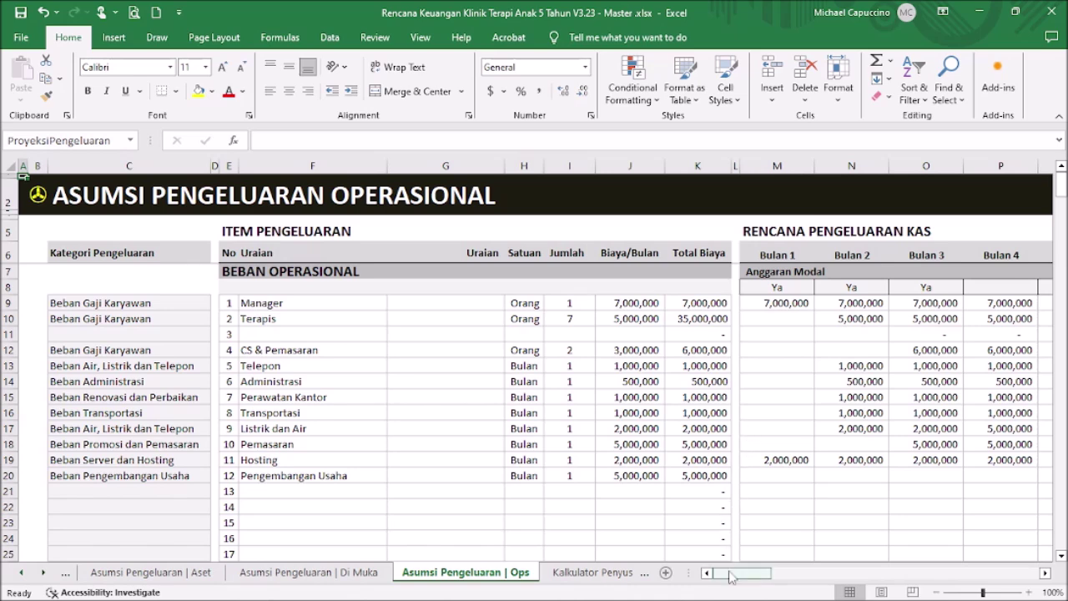
pyautogui.moveTo(729, 576); pyautogui.dragTo(749, 579)
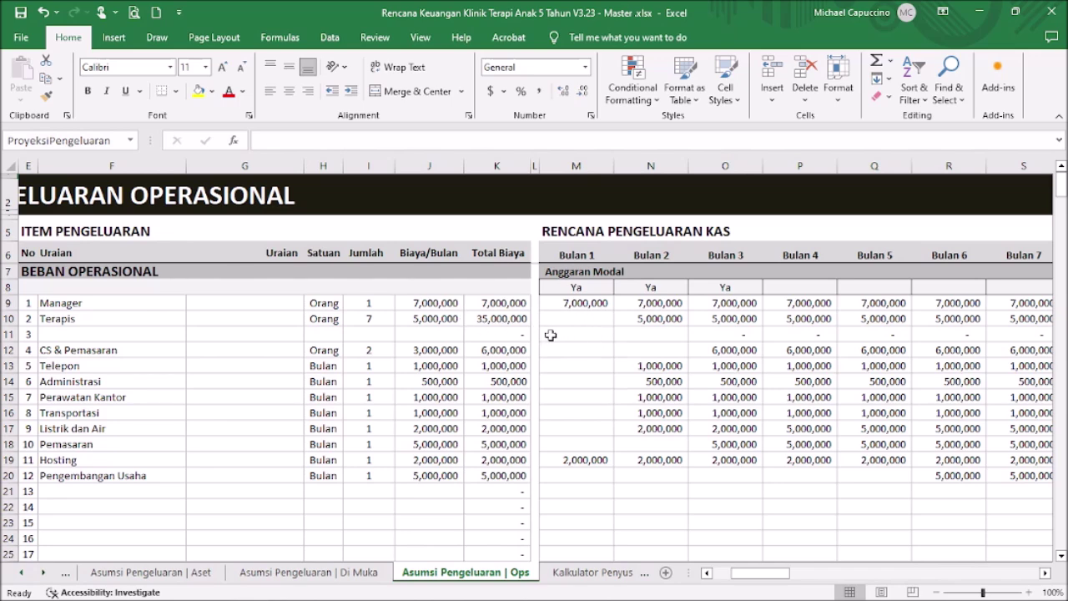
pyautogui.moveTo(784, 573)
pyautogui.mouseDown()
pyautogui.moveTo(794, 577)
pyautogui.moveTo(778, 575)
pyautogui.mouseUp()
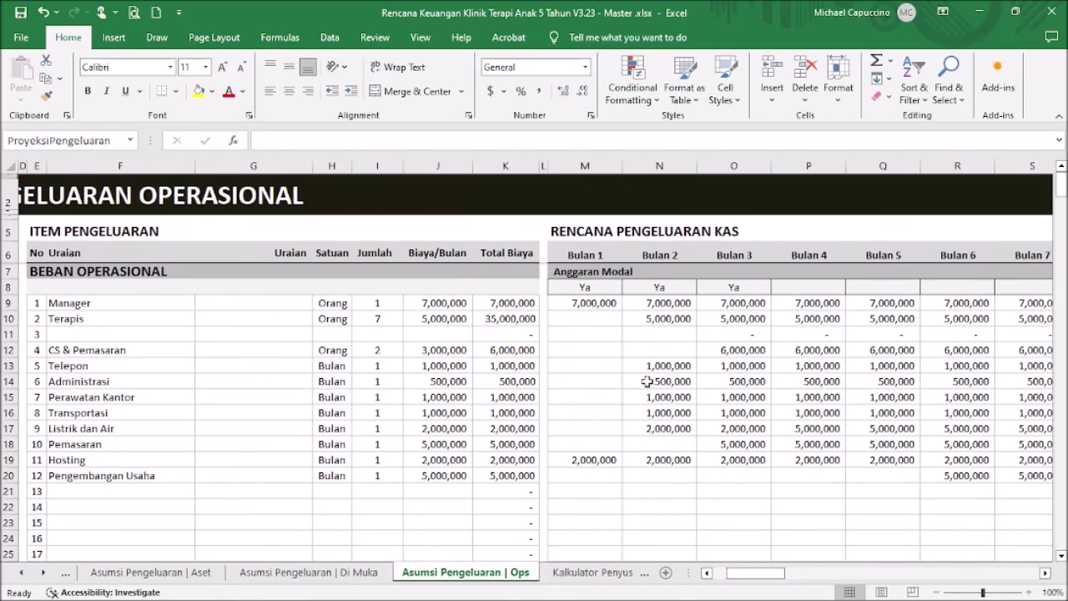
pyautogui.click(584, 318)
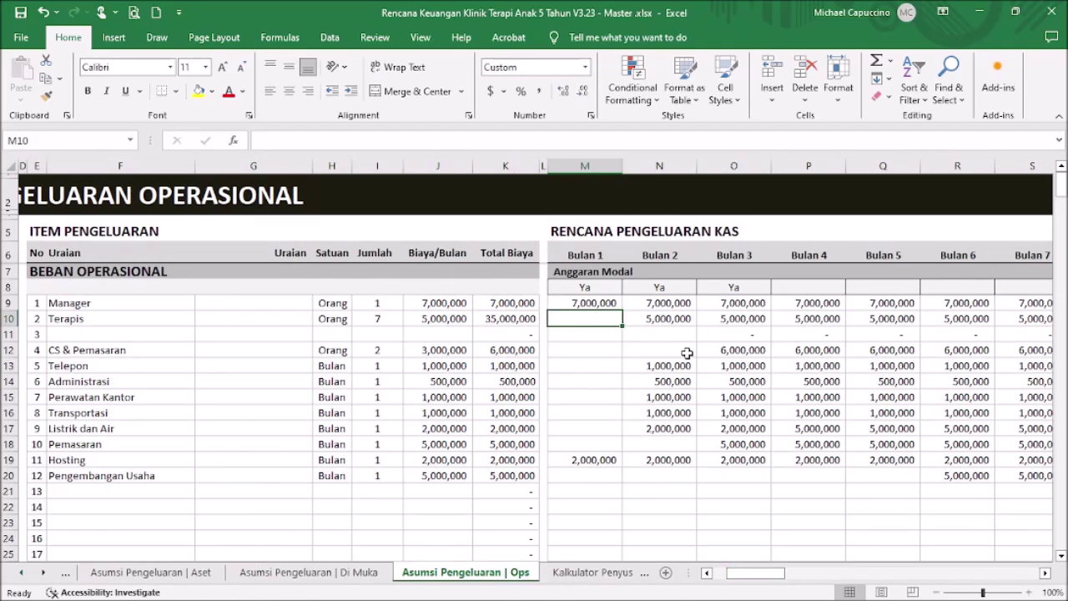
pyautogui.press('Right')
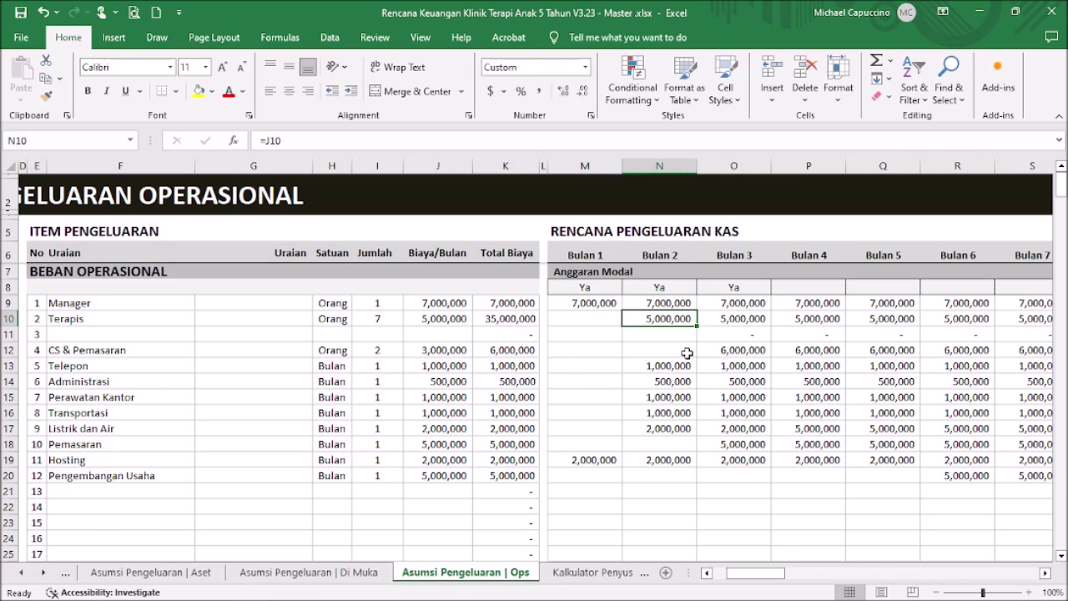
pyautogui.press('Left')
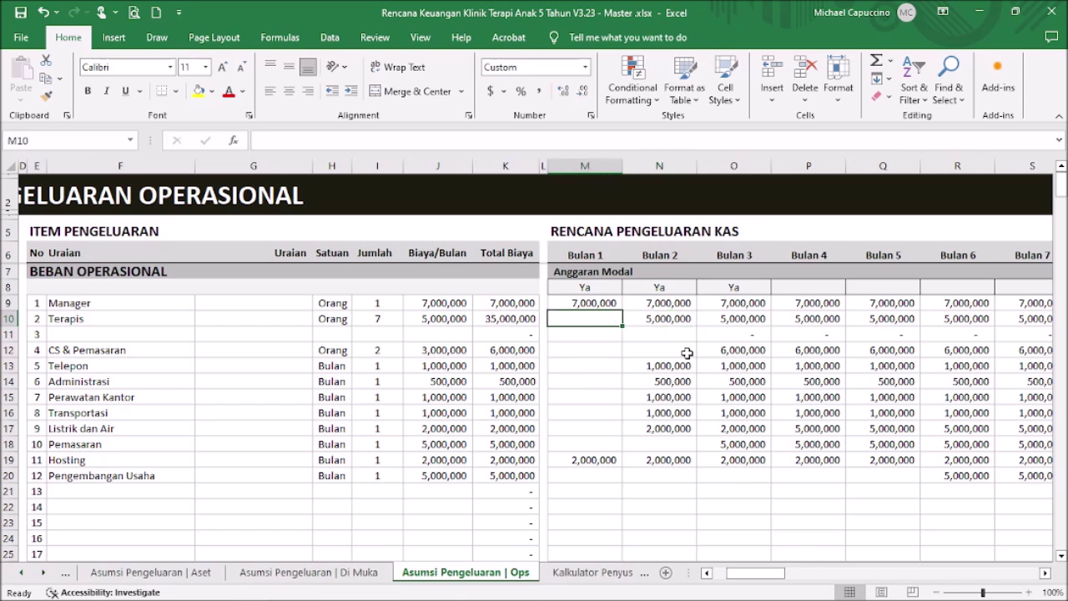
pyautogui.press('Right')
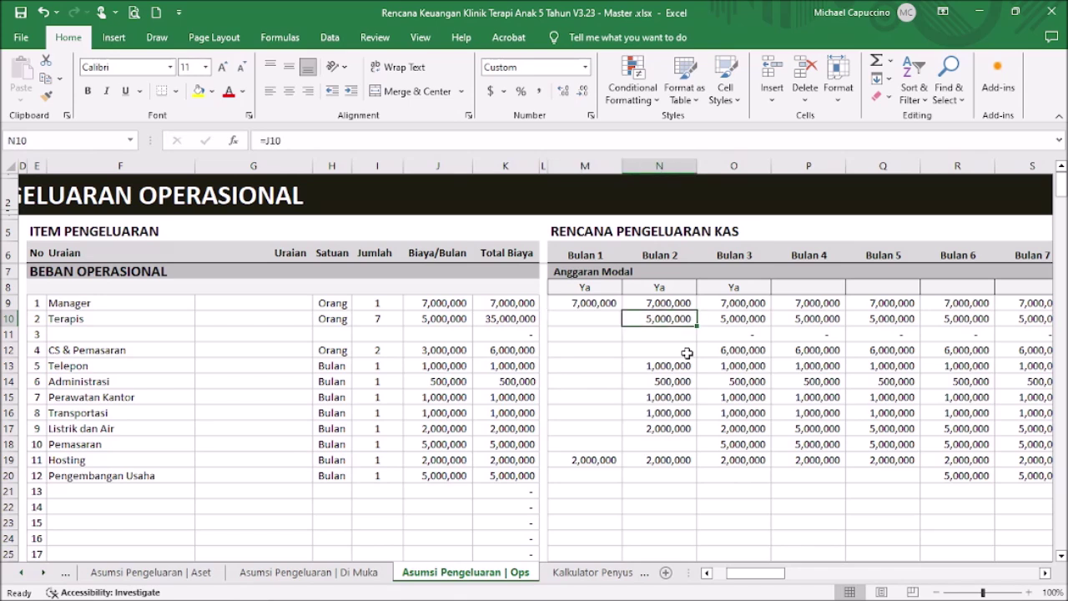
# - Set the Terapis expense for Bulan 3 in O10 to 10,000,000
pyautogui.press('Right')
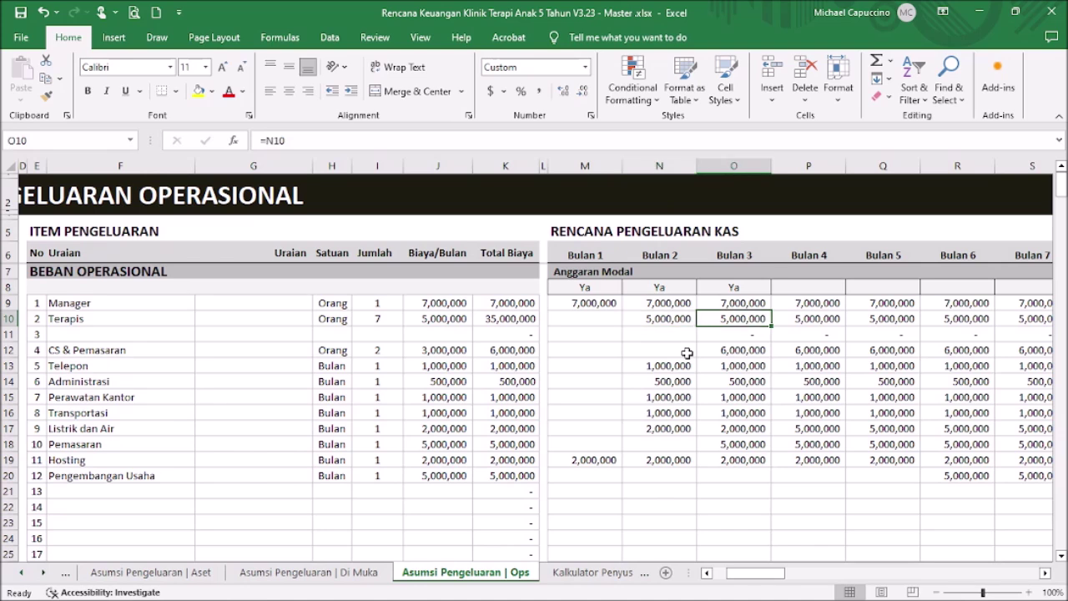
pyautogui.write('10000')
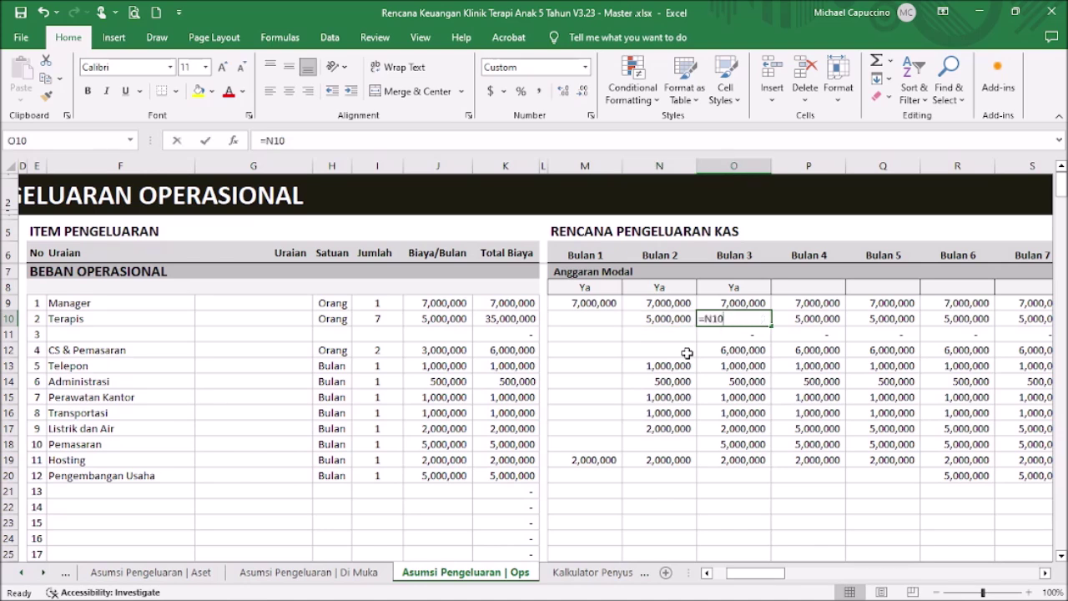
pyautogui.write('000000')
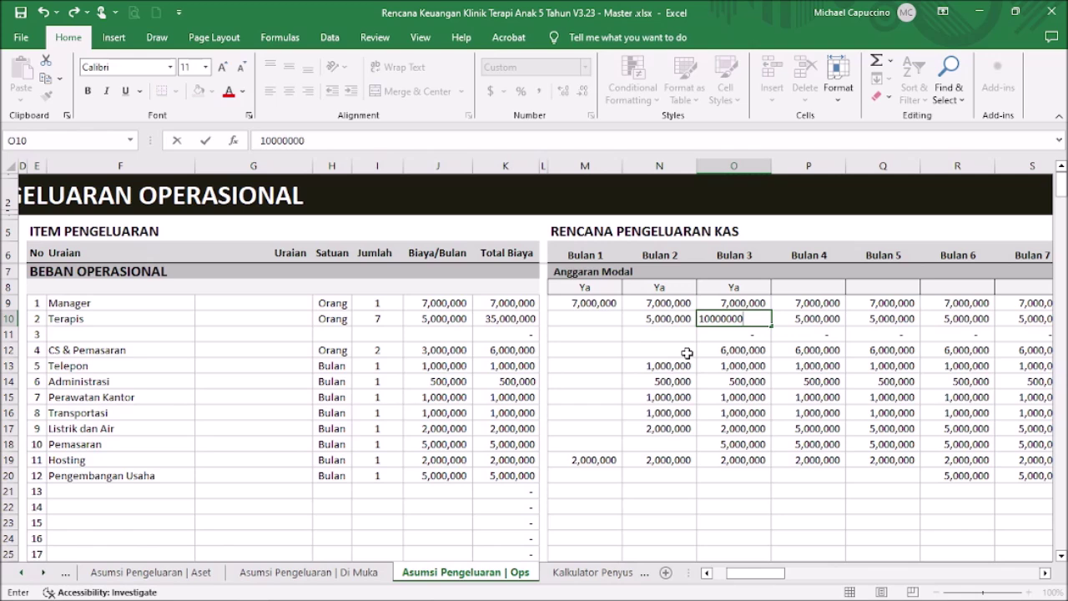
pyautogui.hotkey('ctrl', 'Return')
pyautogui.write('10')
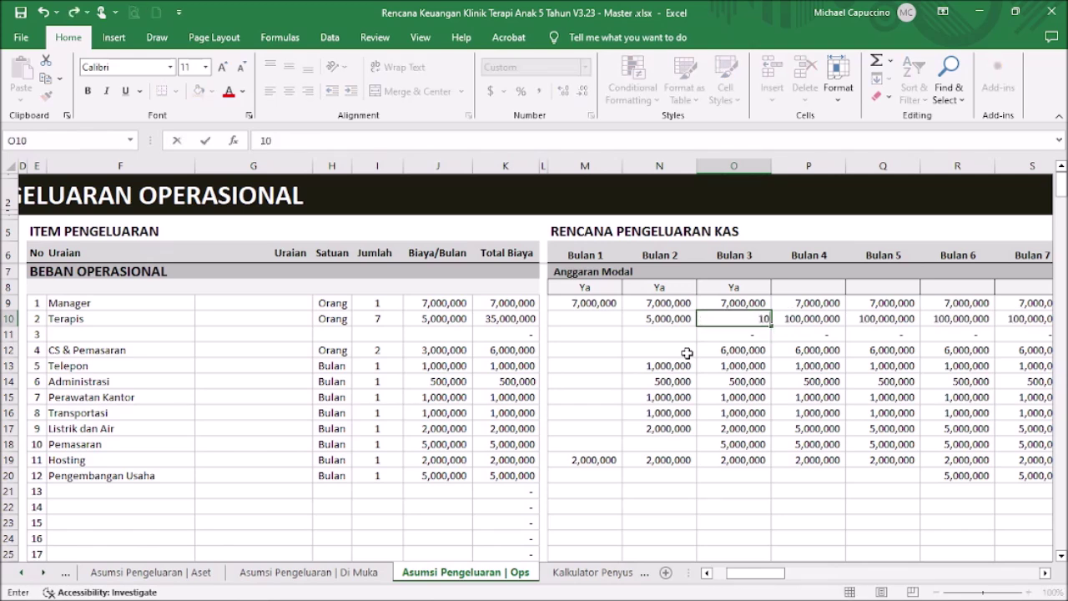
pyautogui.write(',000,000')
pyautogui.hotkey('ctrl', 'Return')
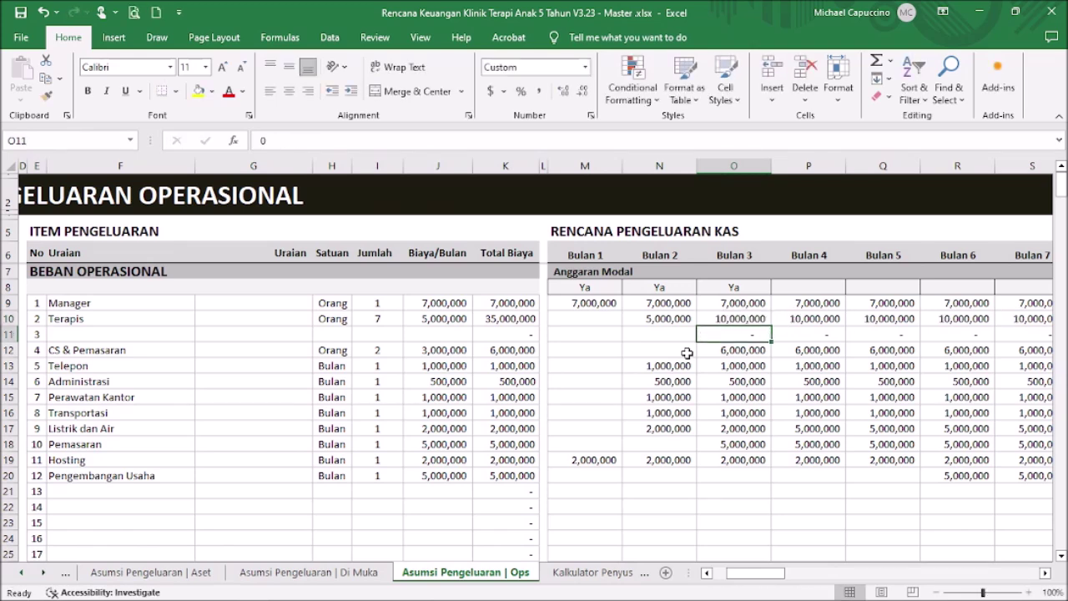
# - Set the Terapis expense for Bulan 4 in P10 to 35,000,000
pyautogui.press('Right')
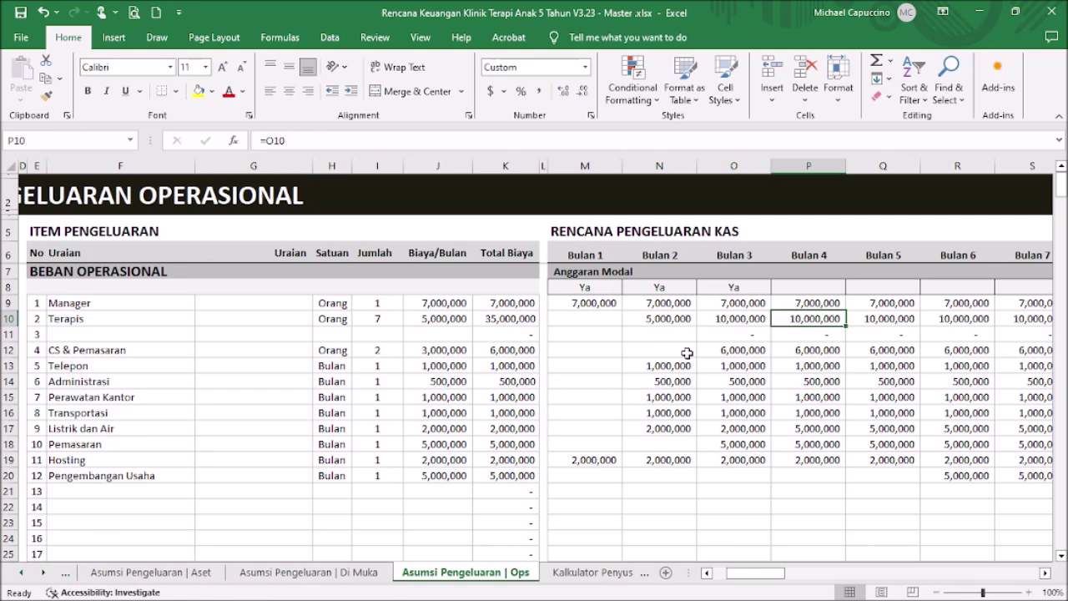
pyautogui.write('35')
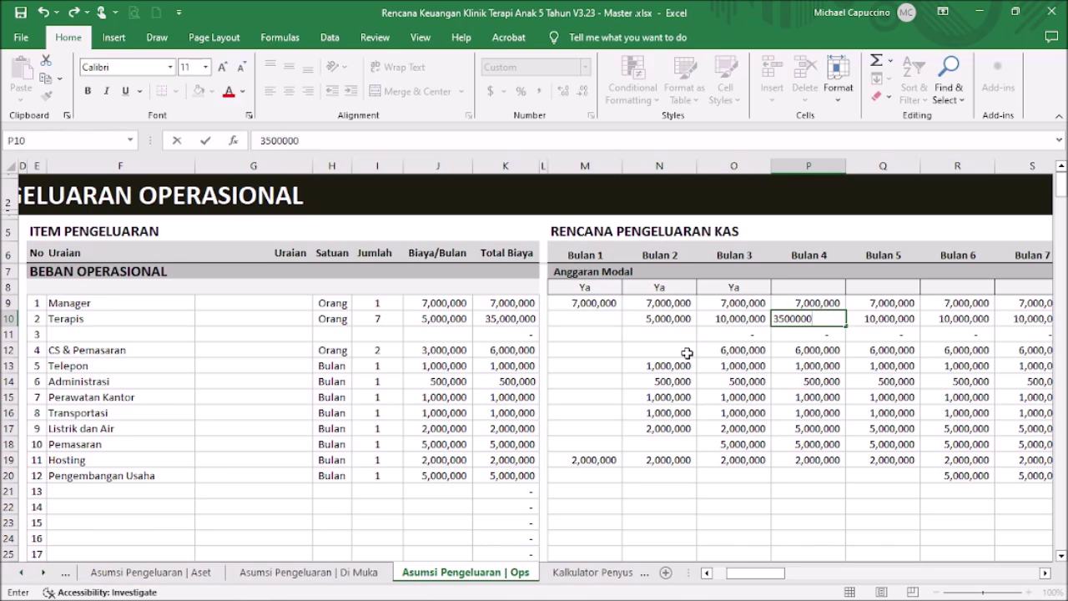
pyautogui.hotkey('ctrl', 'Return')
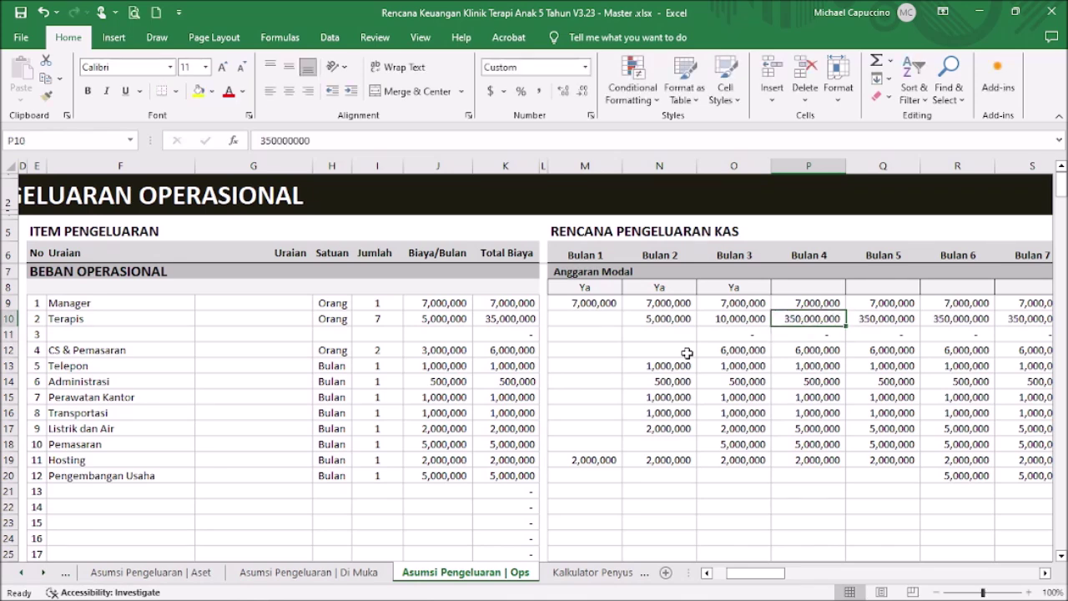
pyautogui.write('35,000,000')
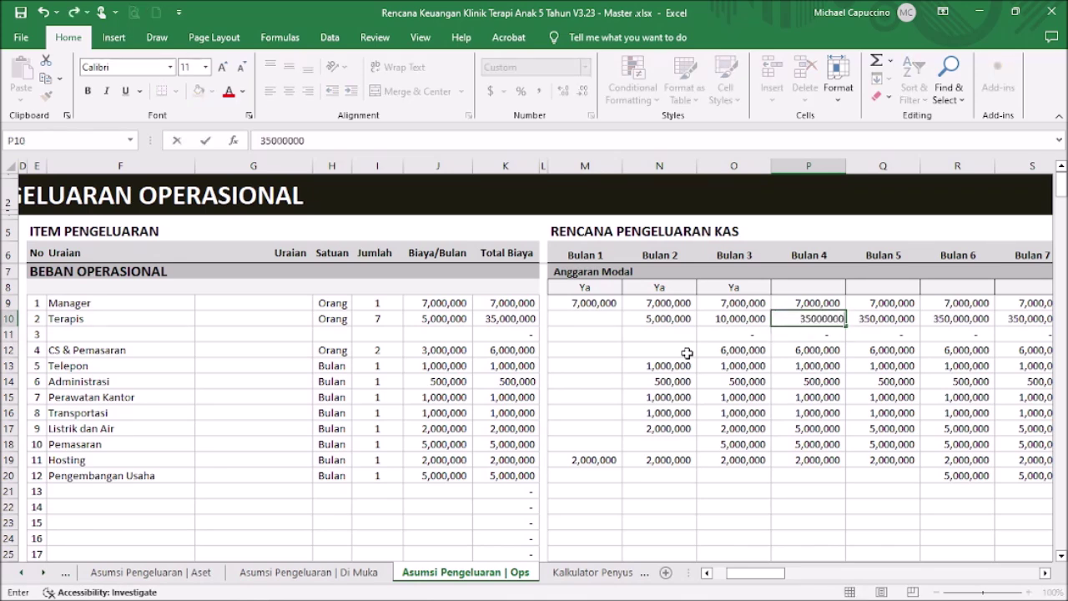
pyautogui.press('Return')
# - Look through the Bulan 1 column of the cash expense plan from the Terapis row down to the Hosting row
pyautogui.press('Up')
pyautogui.press('Left')
pyautogui.press('Left')
pyautogui.press('Left')
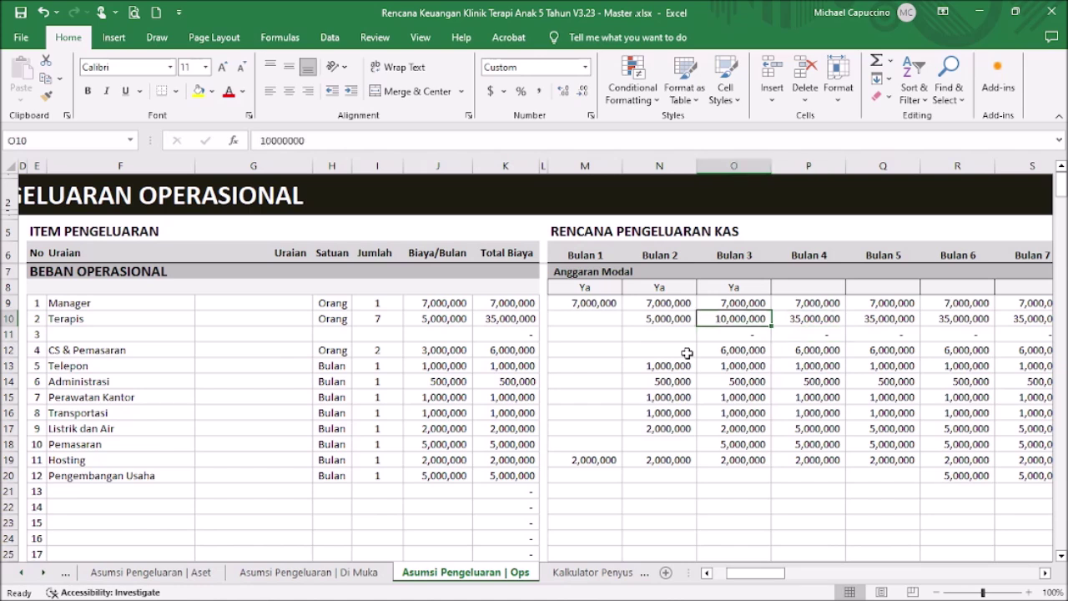
pyautogui.press('Down')
pyautogui.press('Down')
pyautogui.press('Down')
pyautogui.press('Down')
pyautogui.press('Down')
pyautogui.press('Down')
pyautogui.press('Down')
pyautogui.press('Down')
pyautogui.press('Down')
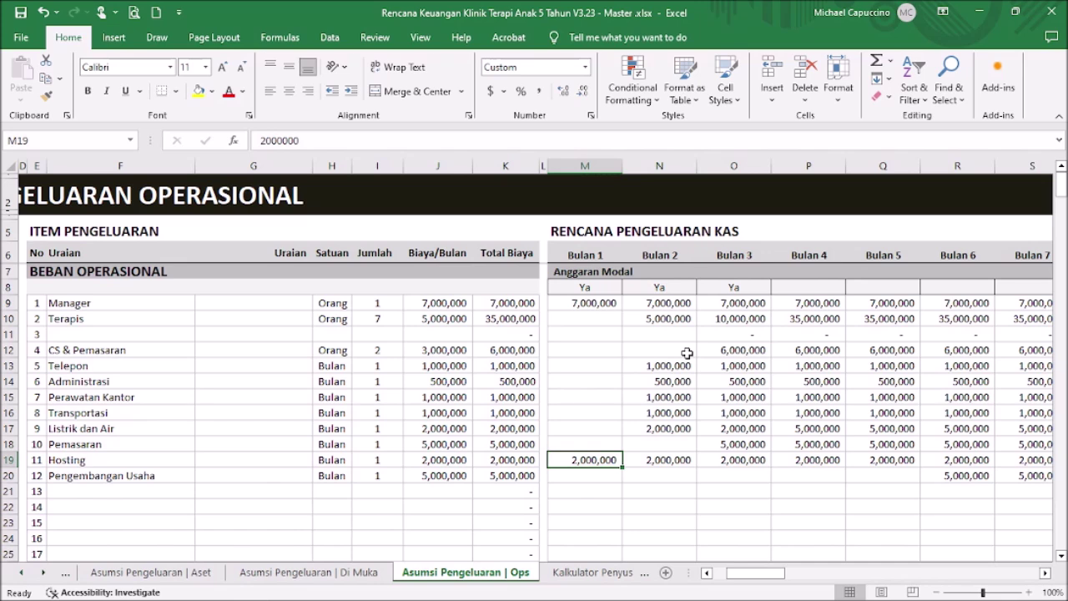
# - Copy the Bulan 1 to Bulan 5 expenses in M9:Q20 and paste them as values starting at Bulan 3 in O9
pyautogui.press('Up')
pyautogui.press('Up')
pyautogui.press('Up')
pyautogui.press('Up')
pyautogui.press('Up')
pyautogui.press('Up')
pyautogui.press('Up')
pyautogui.press('Up')
pyautogui.press('Up')
pyautogui.press('Up')
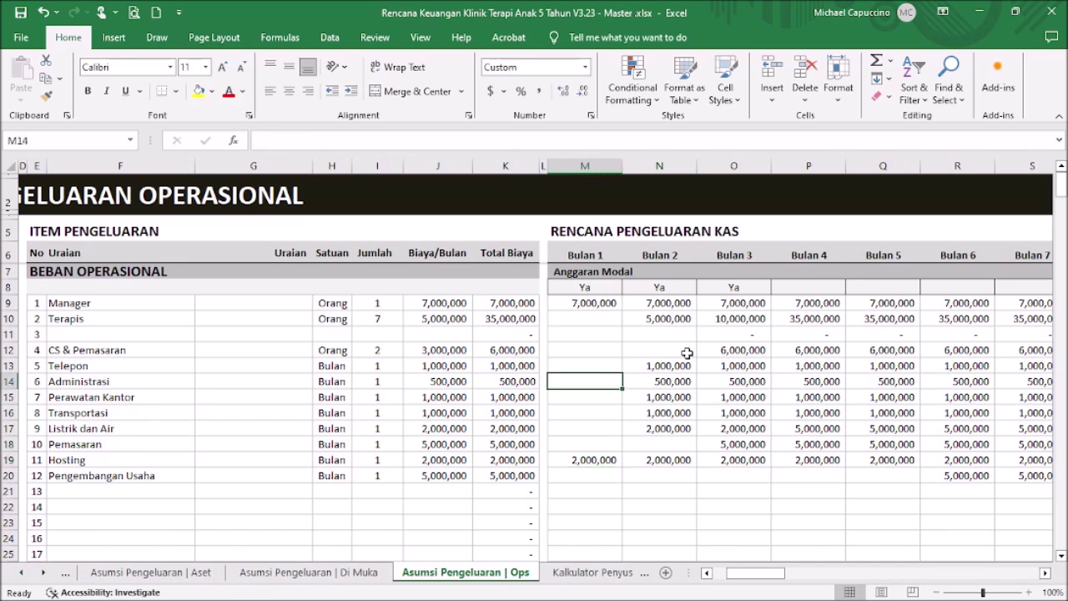
pyautogui.hotkey('shift', 'Right')
pyautogui.hotkey('shift', 'Right')
pyautogui.hotkey('shift', 'Right')
pyautogui.hotkey('shift', 'Right')
pyautogui.hotkey('shift', 'Down')
pyautogui.hotkey('shift', 'Down')
pyautogui.hotkey('shift', 'Down')
pyautogui.hotkey('shift', 'Down')
pyautogui.hotkey('shift', 'Down')
pyautogui.hotkey('shift', 'Down')
pyautogui.hotkey('shift', 'Down')
pyautogui.hotkey('shift', 'Down')
pyautogui.hotkey('shift', 'Down')
pyautogui.hotkey('shift', 'Down')
pyautogui.hotkey('shift', 'Down')
pyautogui.hotkey('shift', 'Down')
pyautogui.hotkey('shift', 'Up')
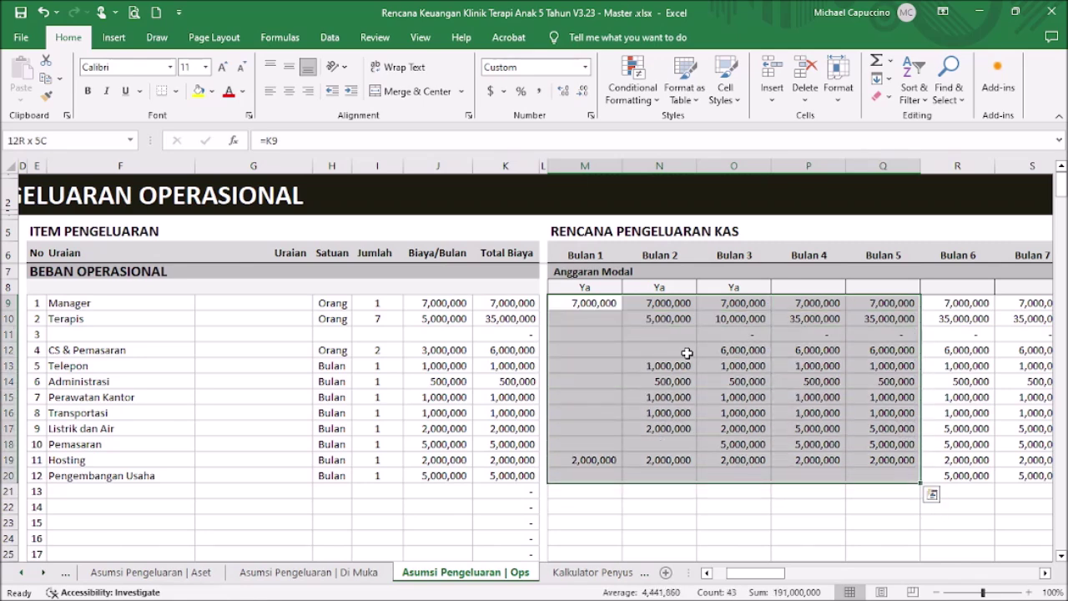
pyautogui.hotkey('ctrl', 'c')
pyautogui.press('Right')
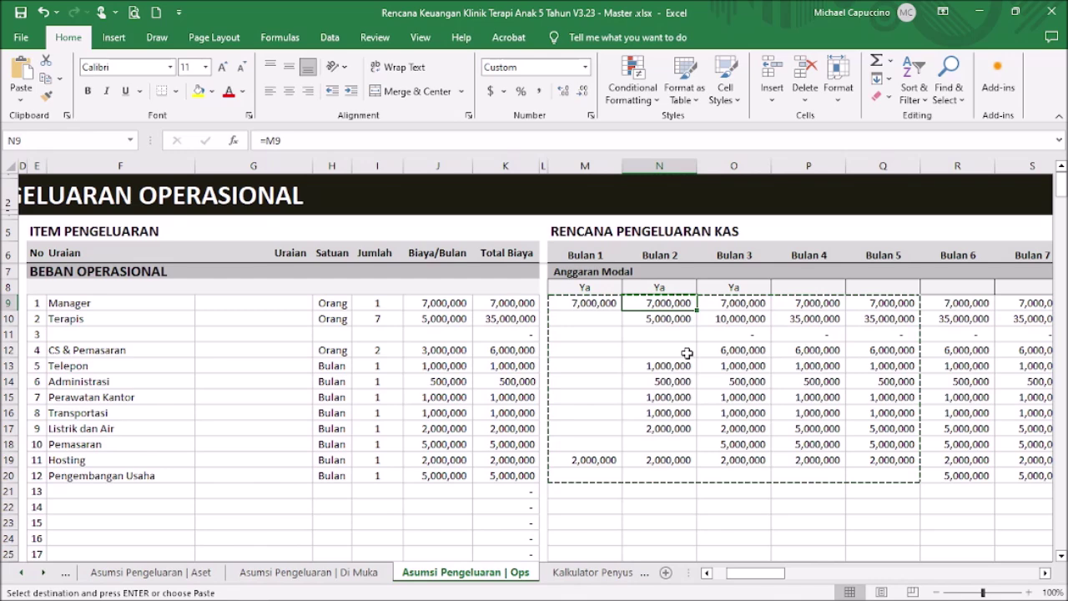
pyautogui.rightClick(733, 306)
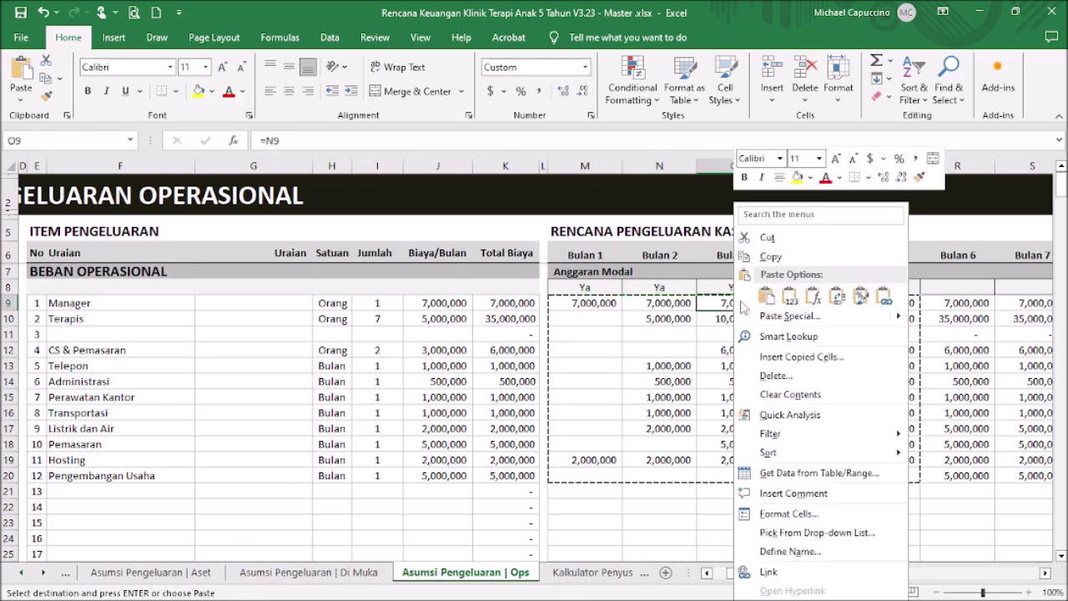
# - Clear the Bulan 1 and Bulan 2 expenses in M9:N20 and return to the start of the sheet
pyautogui.moveTo(597, 308); pyautogui.dragTo(661, 476)
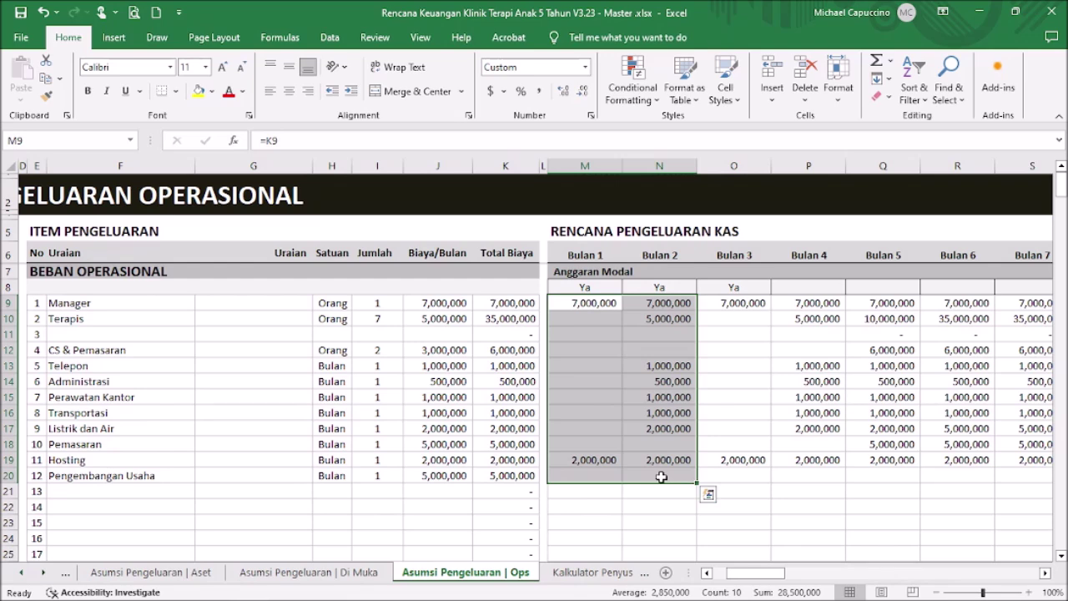
pyautogui.press('Delete')
pyautogui.hotkey('ctrl', 'Home')
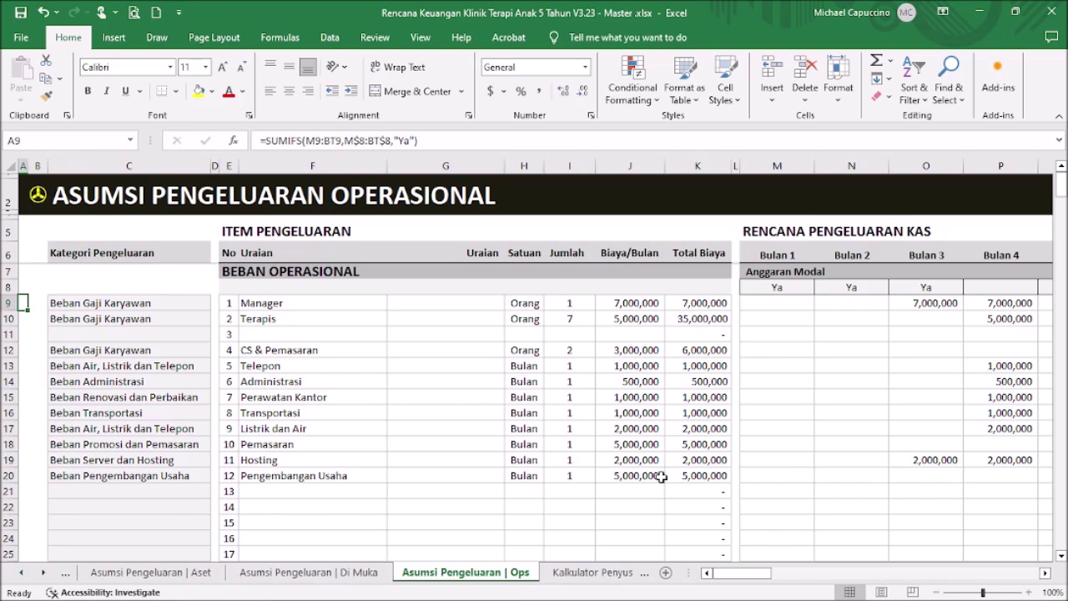
# - Mark Bulan 4 and Bulan 5 as Ya in the Anggaran Modal row and select the Bulan 3 to Bulan 5 expenses in O9:Q19
pyautogui.click(1045, 572)
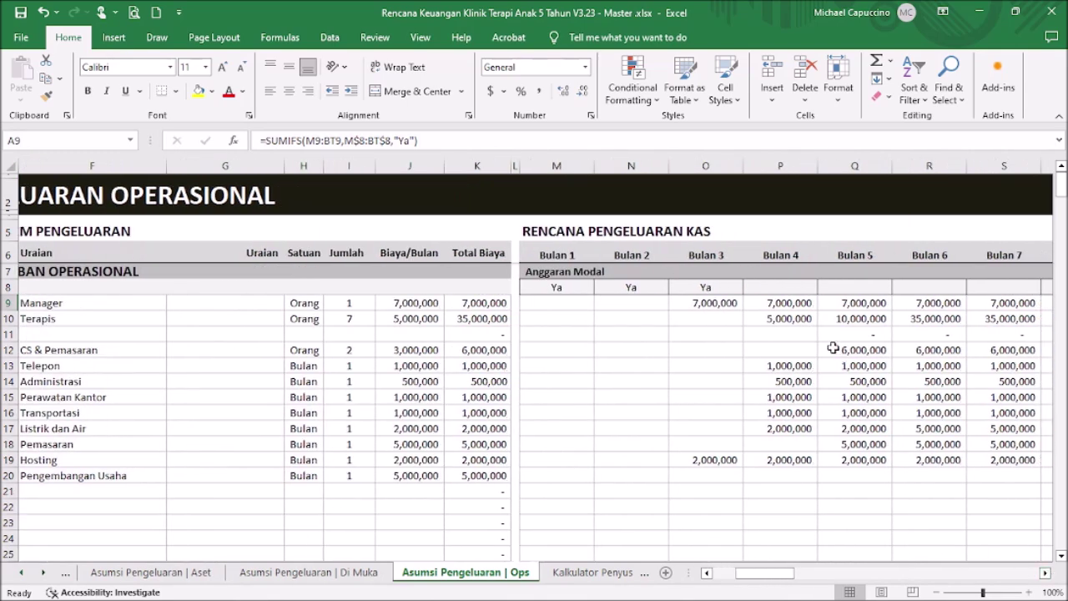
pyautogui.click(579, 284)
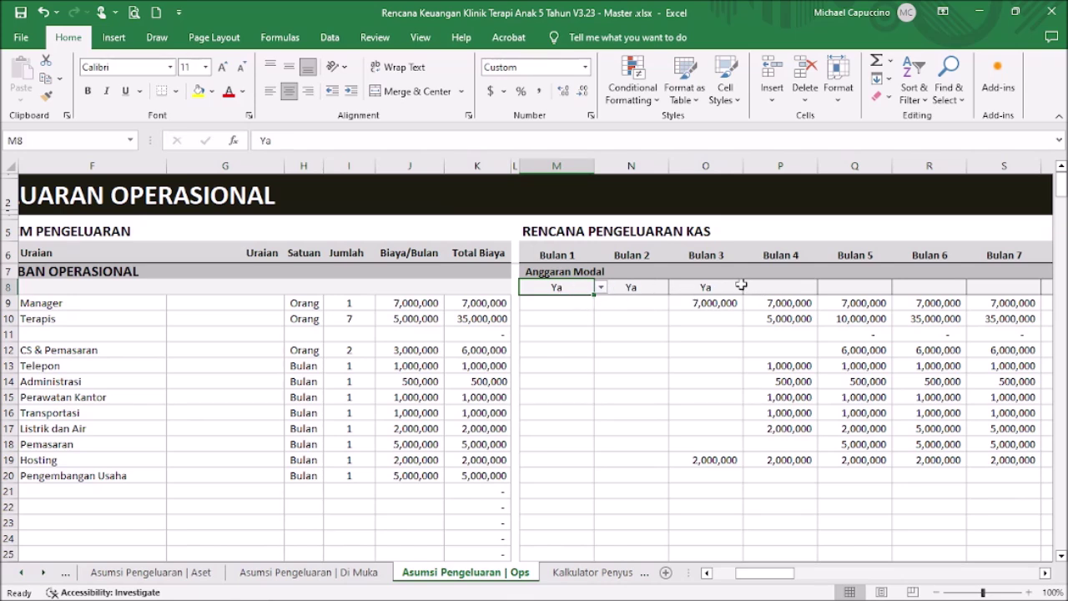
pyautogui.click(794, 284)
pyautogui.click(823, 288)
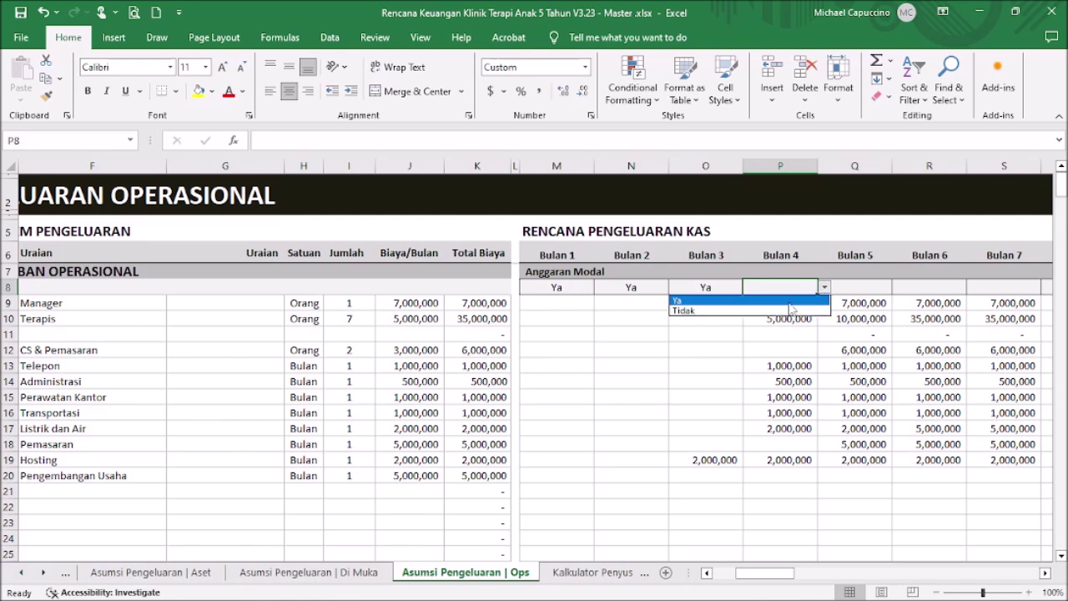
pyautogui.click(785, 299)
pyautogui.click(888, 288)
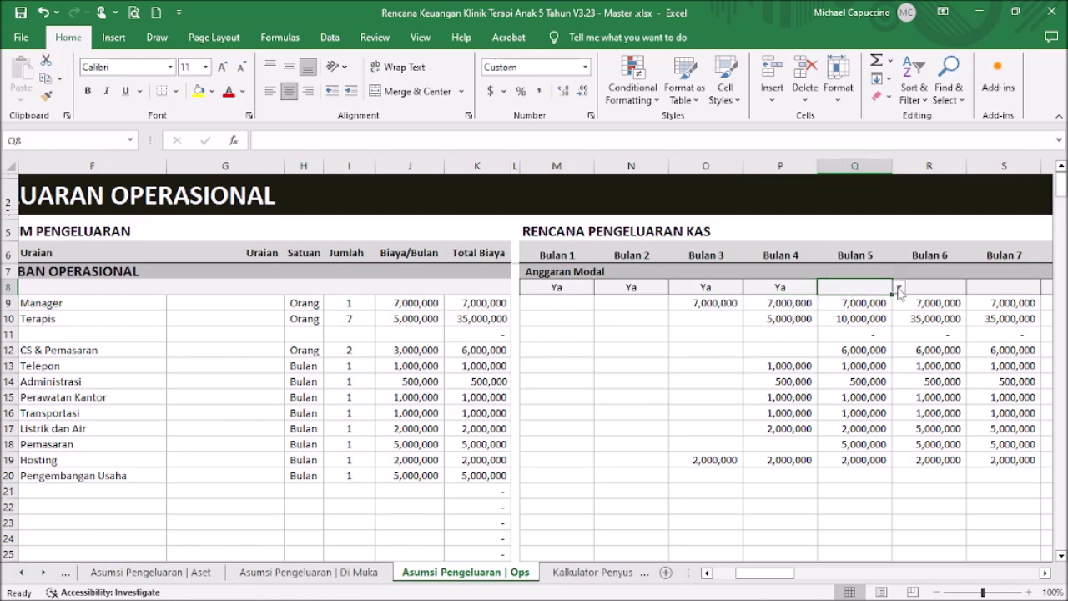
pyautogui.click(899, 288)
pyautogui.click(863, 305)
pyautogui.moveTo(723, 300); pyautogui.dragTo(846, 465)
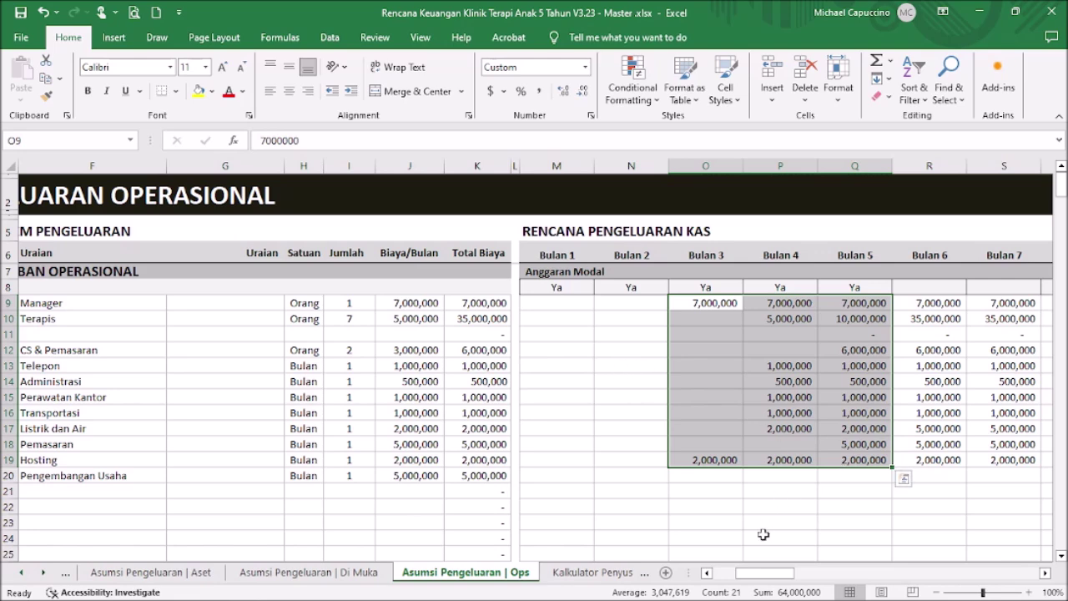
# - Review the Kategori Pengeluaran entries for the operational expense items and the Bulan 1 onward cash plan range starting at M9
pyautogui.moveTo(766, 574); pyautogui.dragTo(739, 574)
pyautogui.click(676, 393)
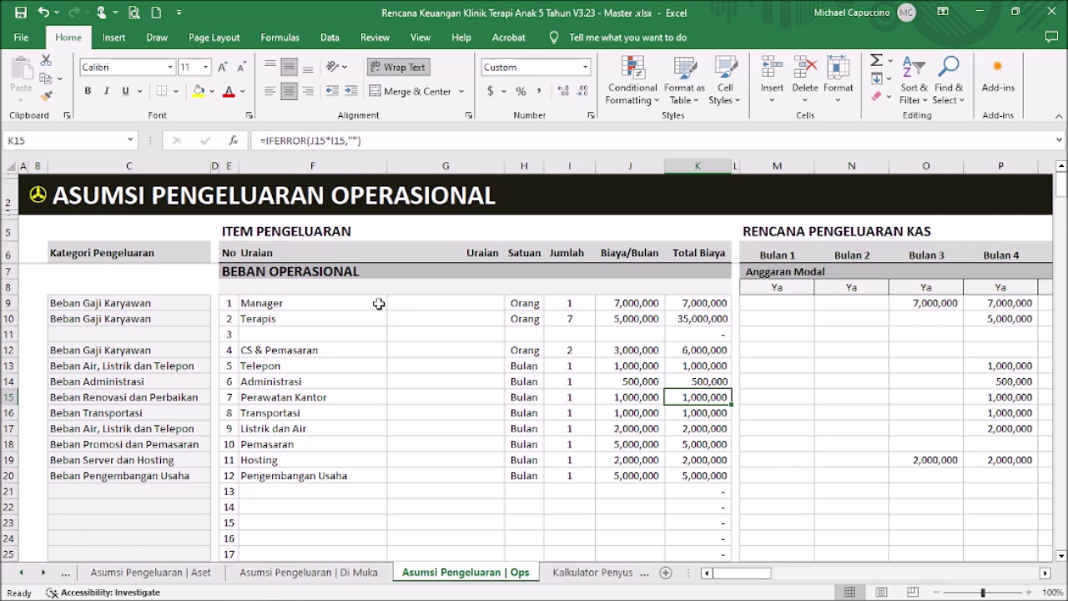
pyautogui.click(157, 304)
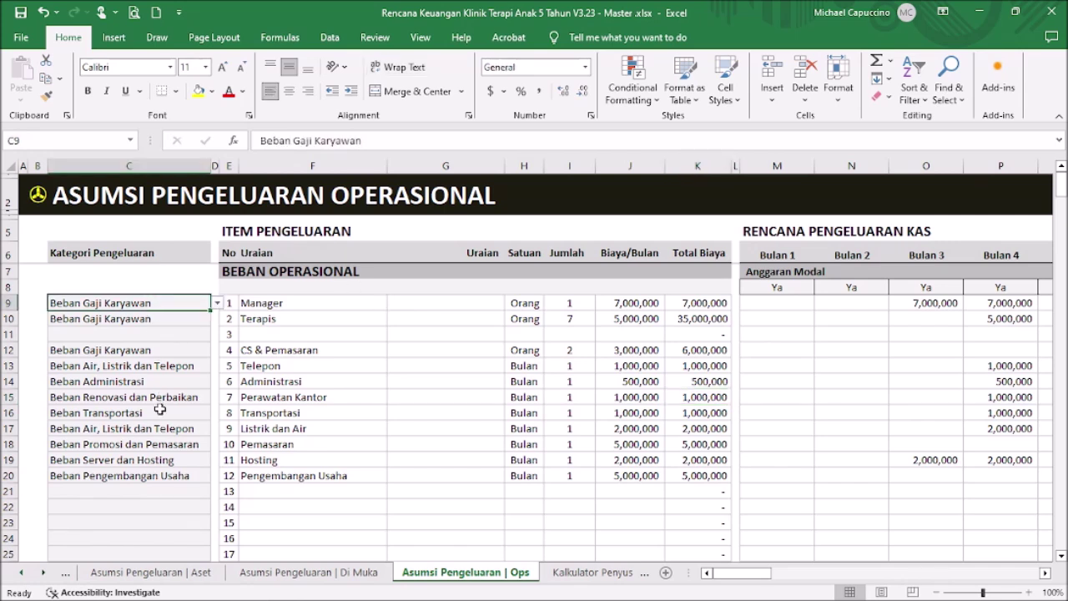
pyautogui.click(174, 315)
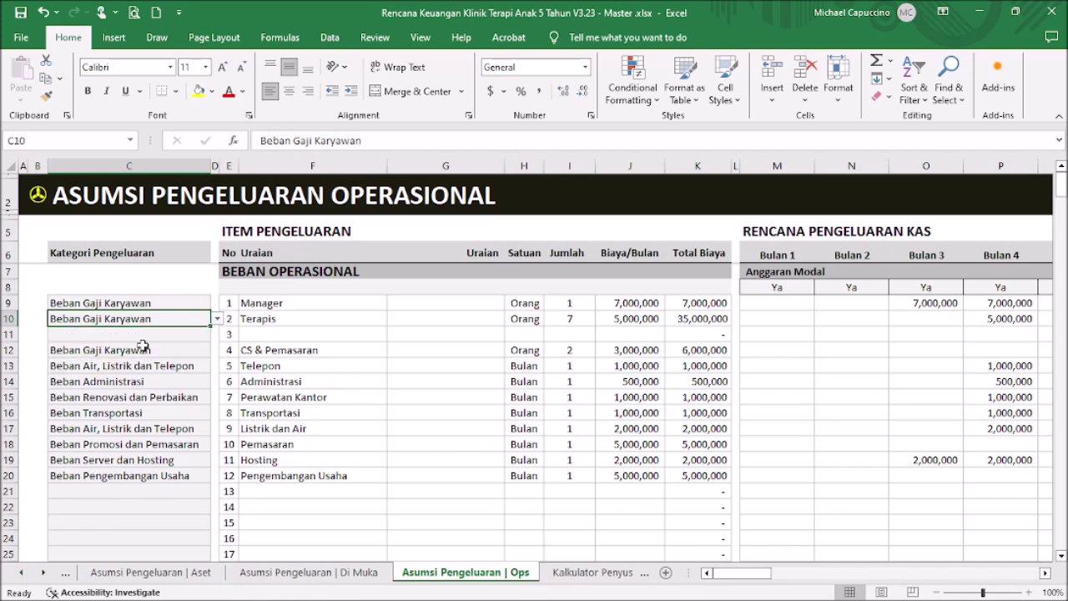
pyautogui.click(161, 380)
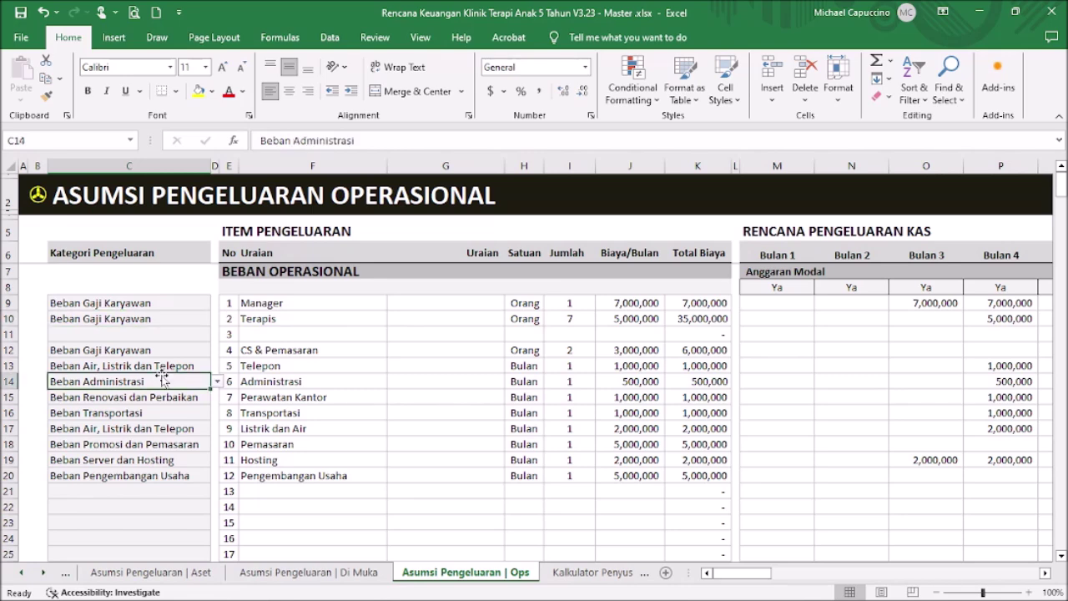
pyautogui.moveTo(786, 309); pyautogui.dragTo(870, 465)
pyautogui.moveTo(791, 576); pyautogui.dragTo(778, 575)
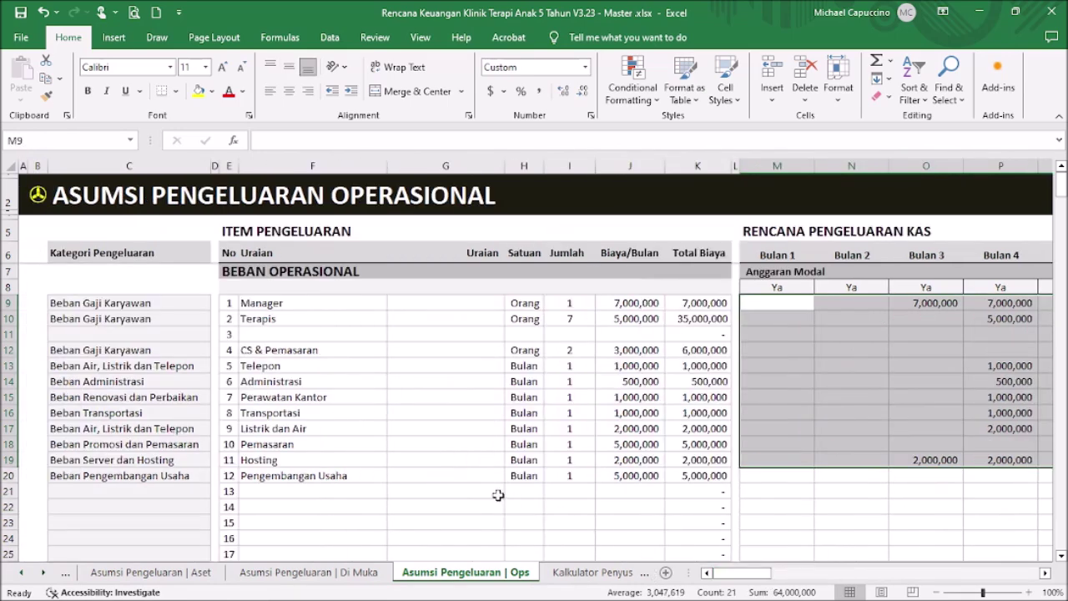
pyautogui.click(467, 492)
# - Check the Biaya Tetap amount in the Permodalan module, then reopen the Biaya Tetap | Operasional module
pyautogui.click(37, 194)
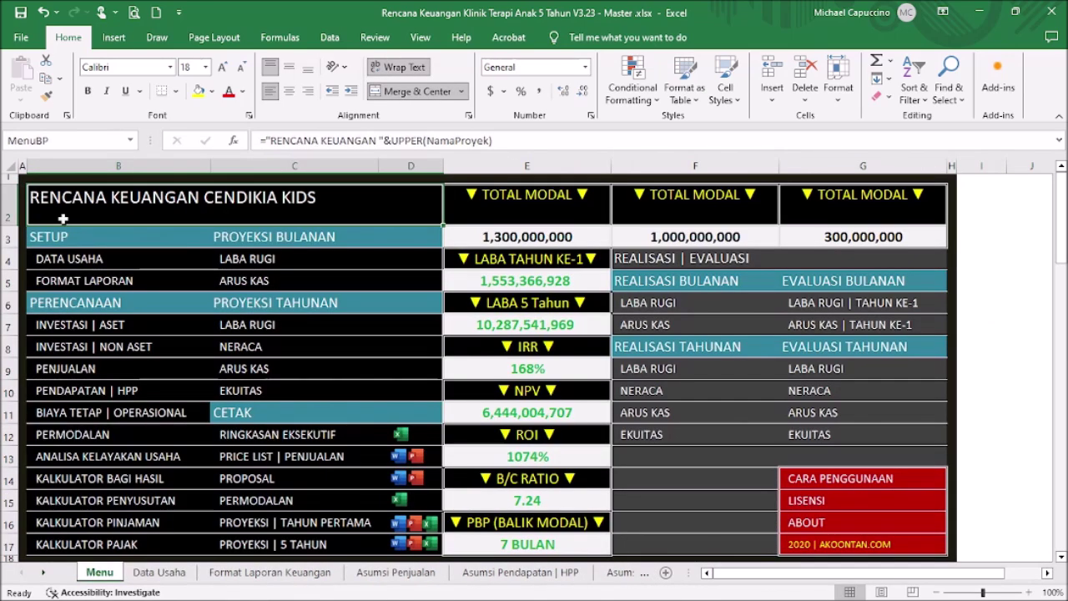
pyautogui.click(94, 435)
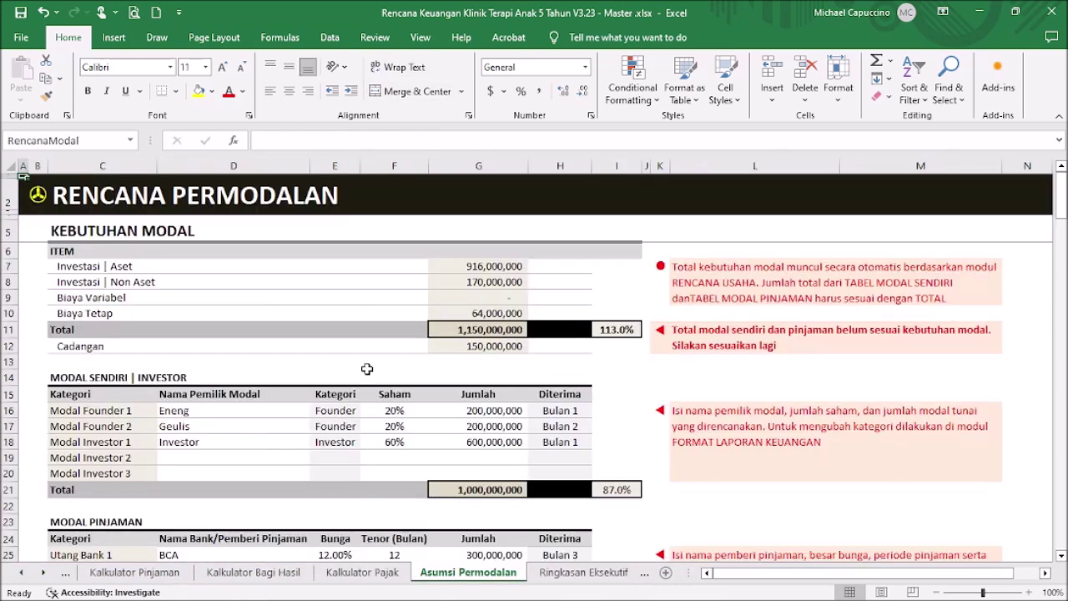
pyautogui.click(501, 311)
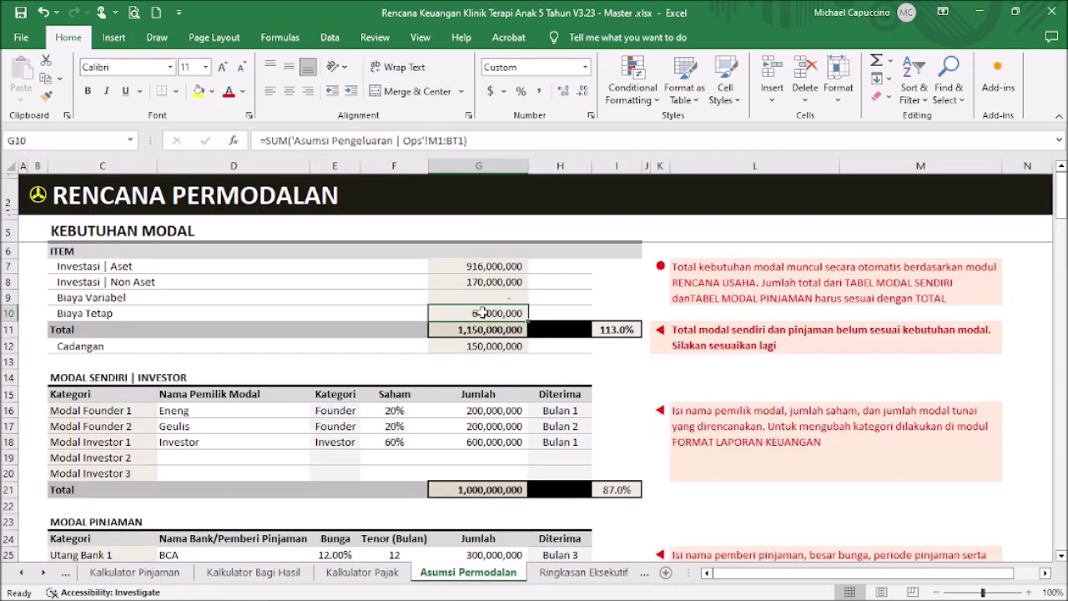
pyautogui.click(38, 195)
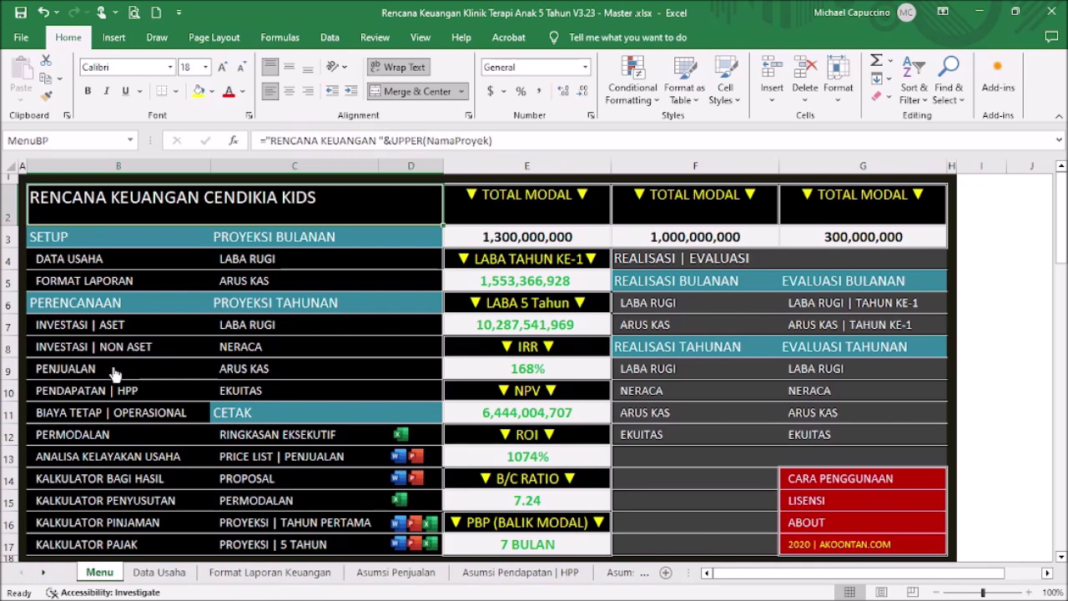
pyautogui.click(119, 418)
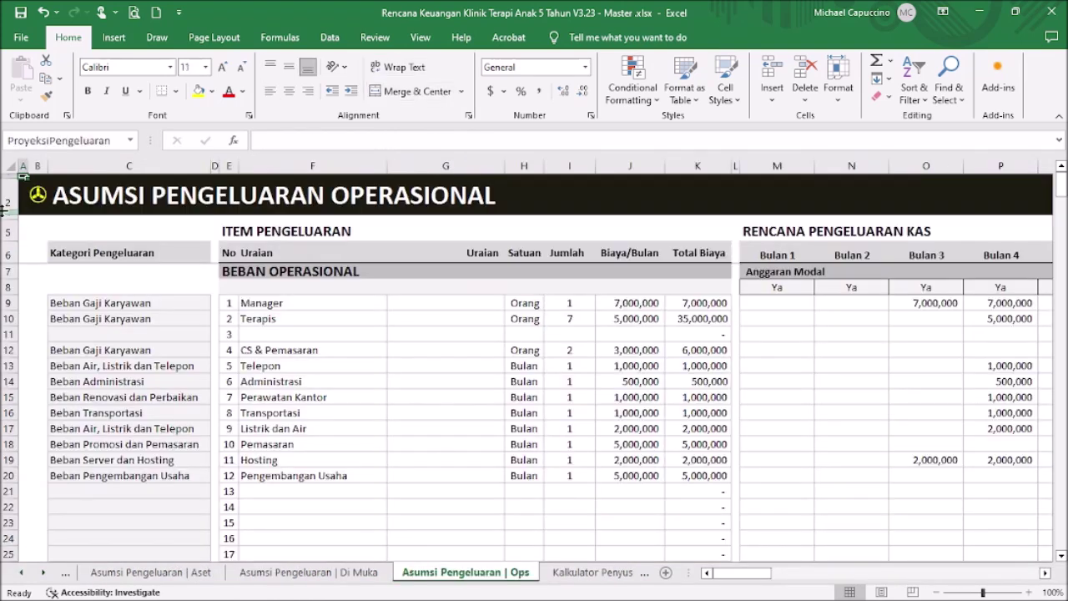
# - Open the Permodalan module and examine the total capital requirement along with the own-capital and loan tables
pyautogui.click(35, 205)
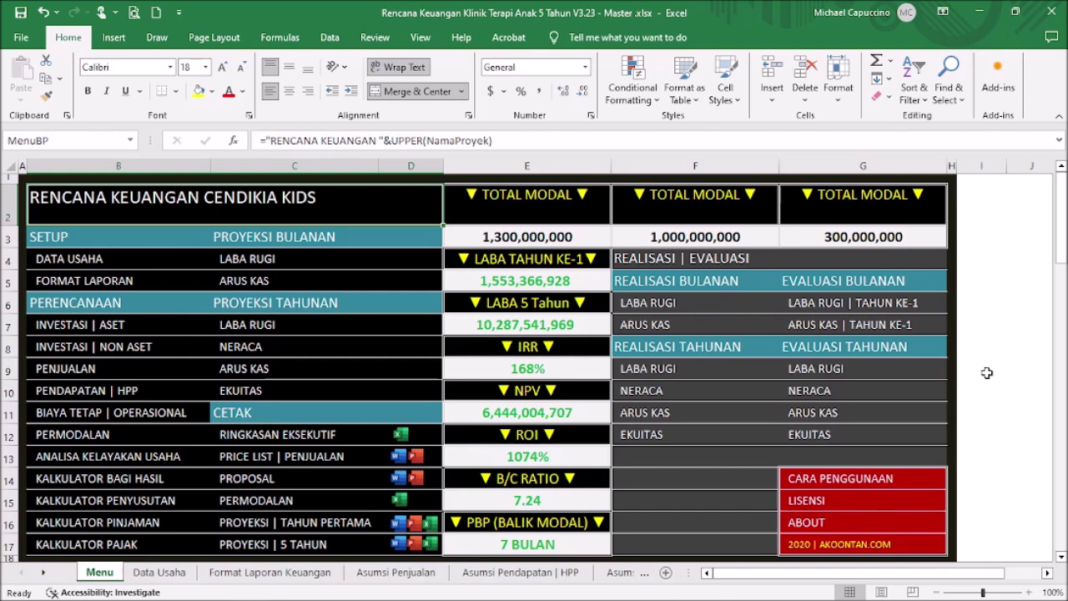
pyautogui.click(100, 434)
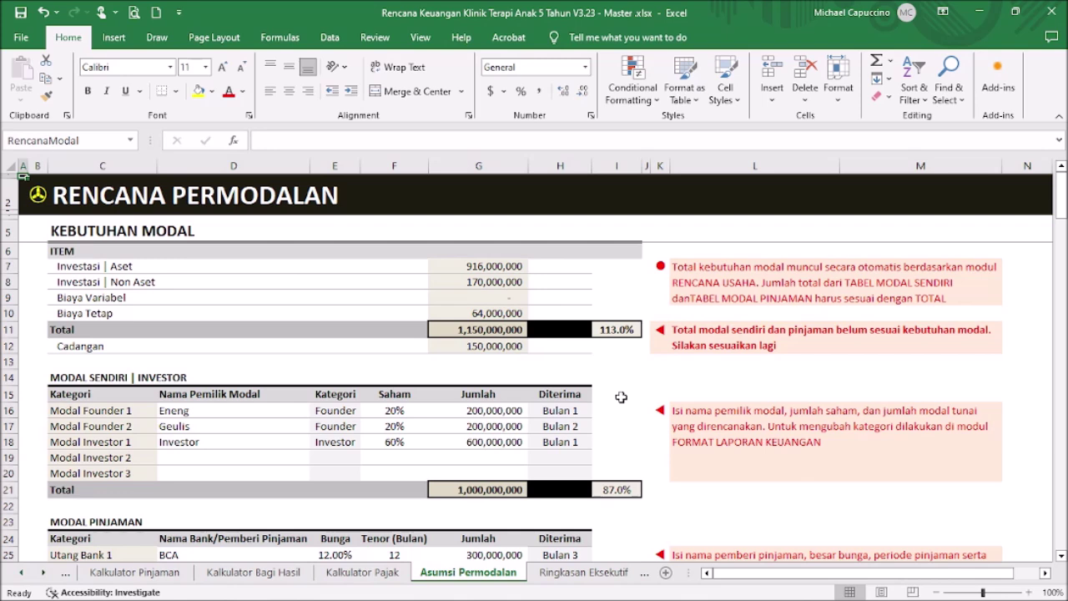
pyautogui.click(511, 327)
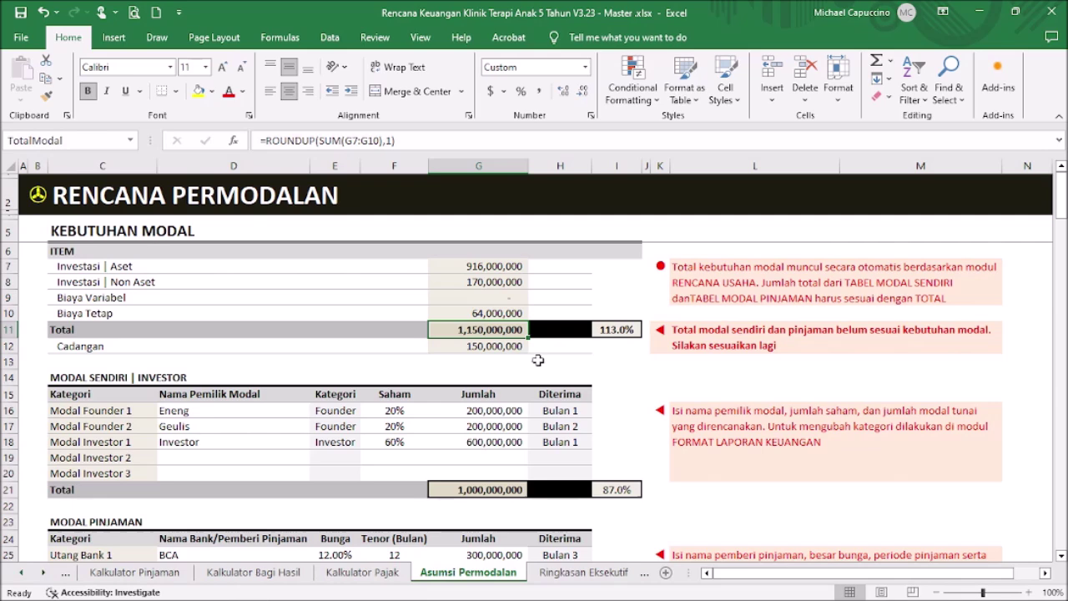
pyautogui.scroll(-2, 566, 351)
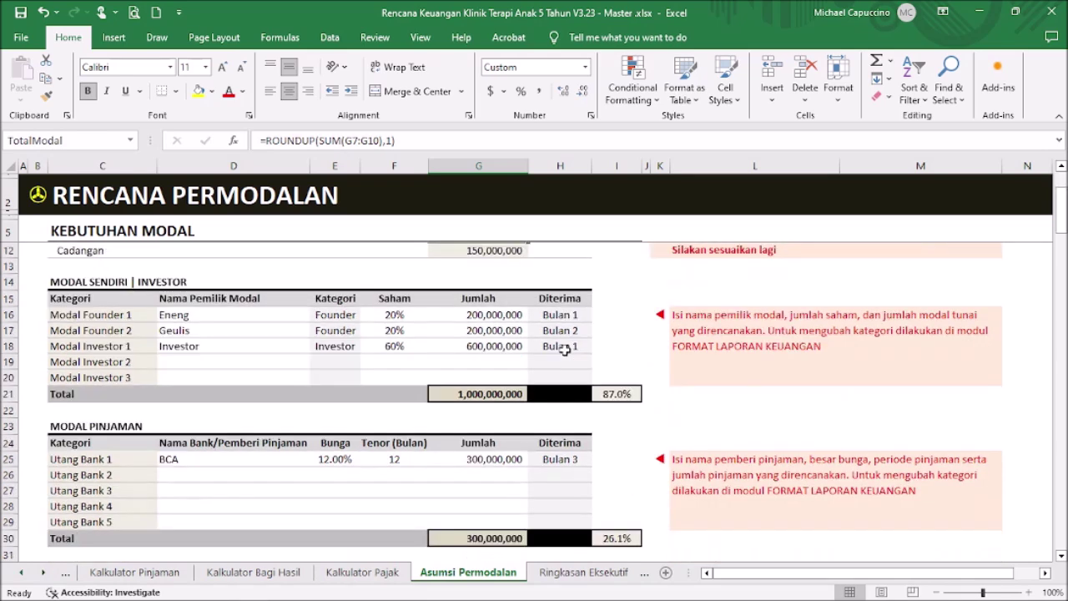
pyautogui.scroll(-2, 334, 323)
pyautogui.scroll(2, 320, 281)
pyautogui.scroll(2, 515, 326)
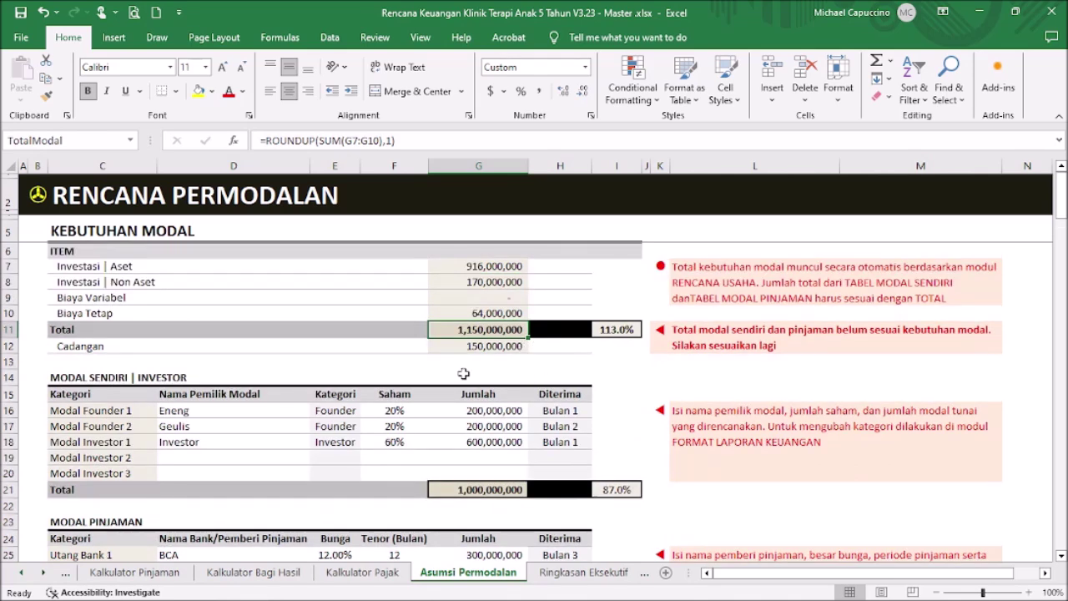
# - Examine the Modal Founder 1 row's owner name, category, share and amount, and the own-capital total
pyautogui.click(234, 410)
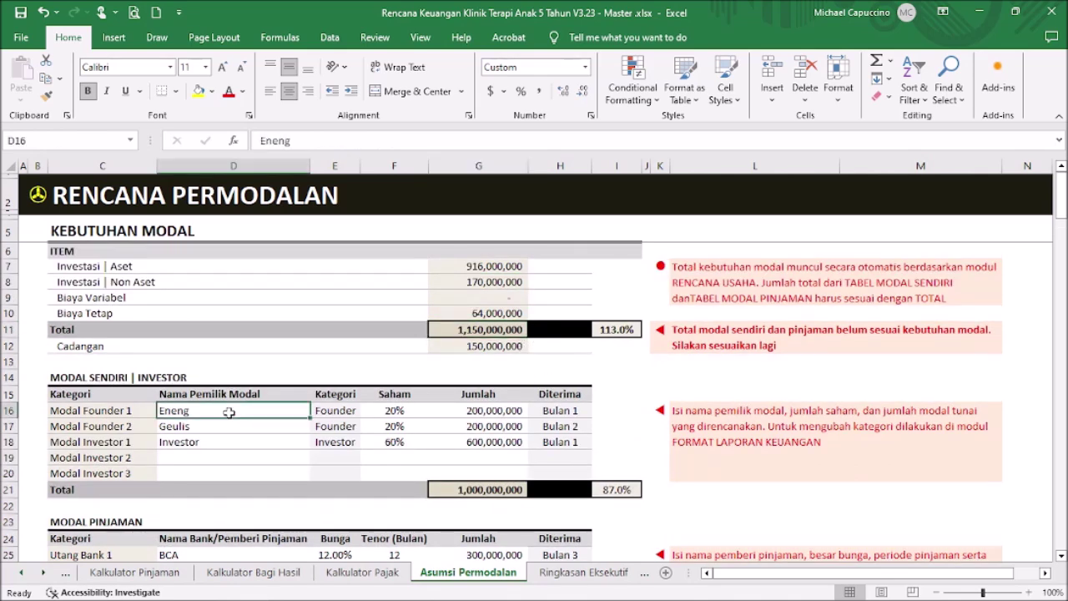
pyautogui.click(352, 409)
pyautogui.click(367, 410)
pyautogui.click(367, 413)
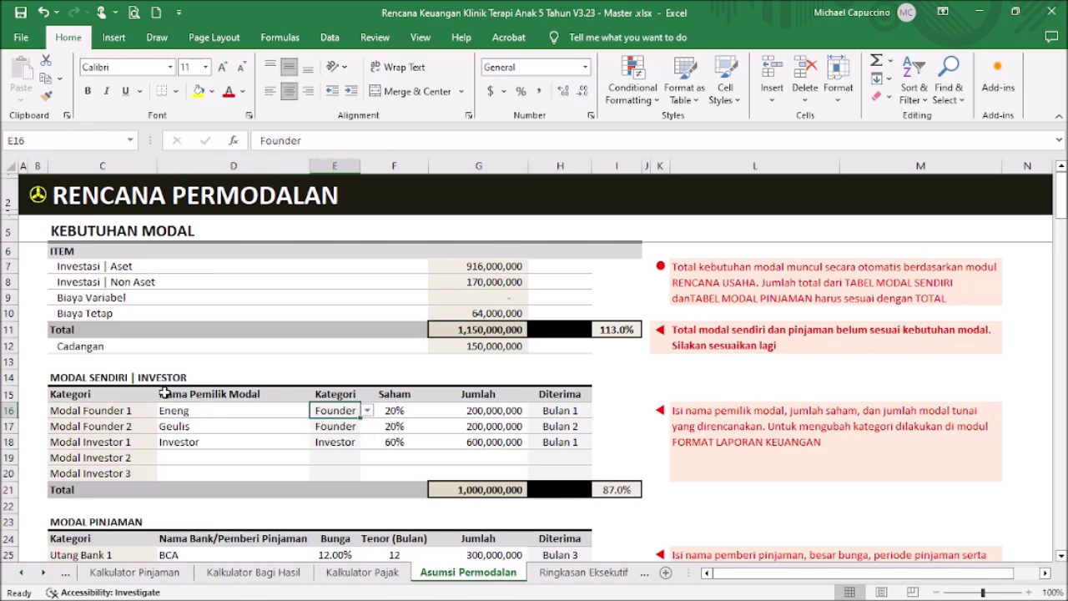
pyautogui.click(417, 409)
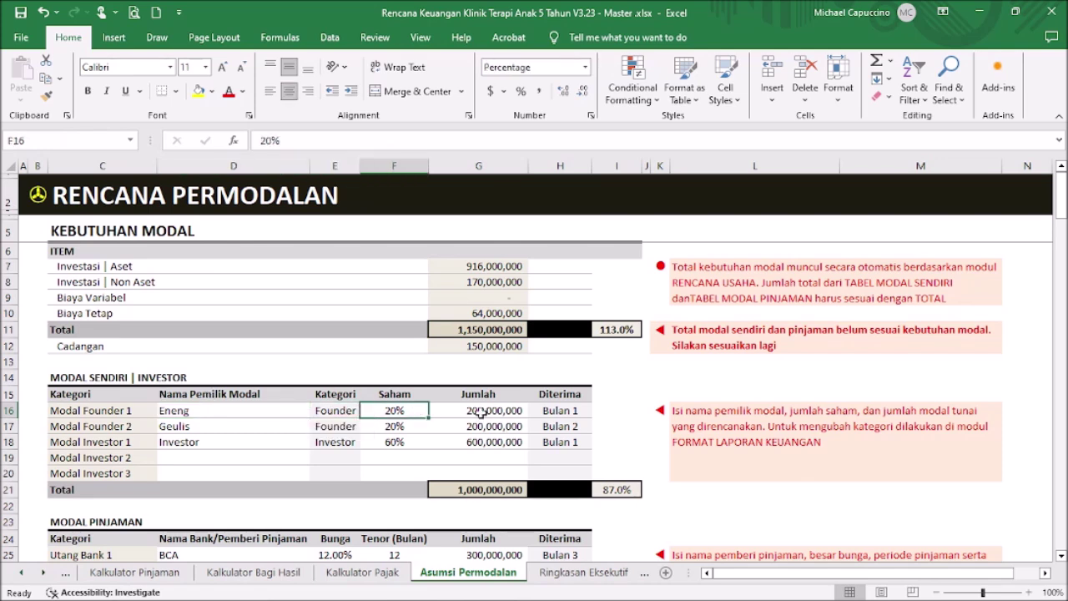
pyautogui.click(502, 414)
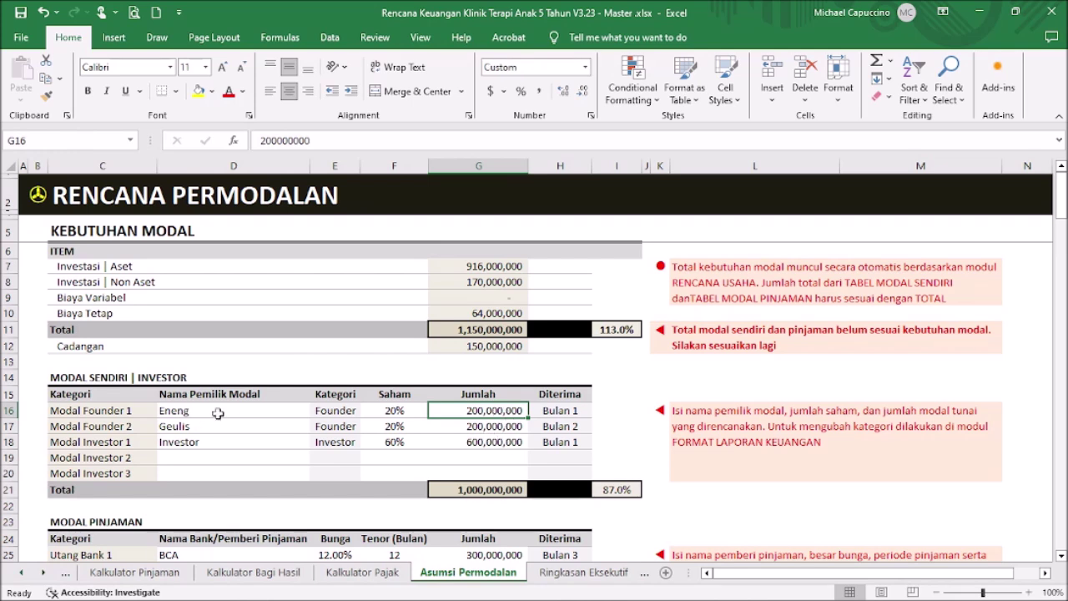
pyautogui.click(489, 496)
# - Examine the Utang Bank 1 row's lender, interest, tenor and amount in the Modal Pinjaman table
pyautogui.scroll(-3, 535, 434)
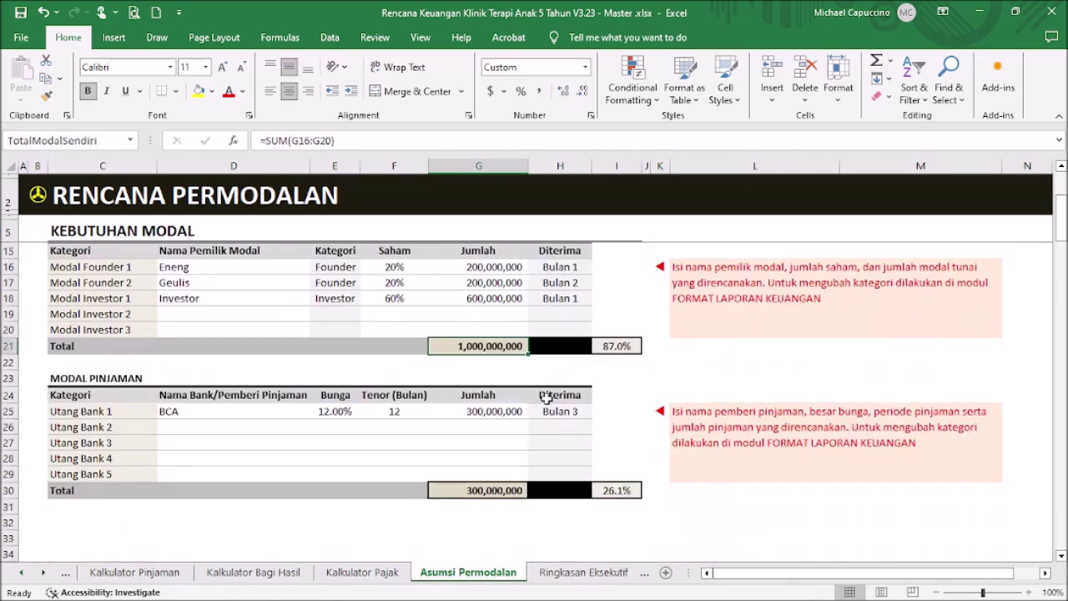
pyautogui.click(190, 412)
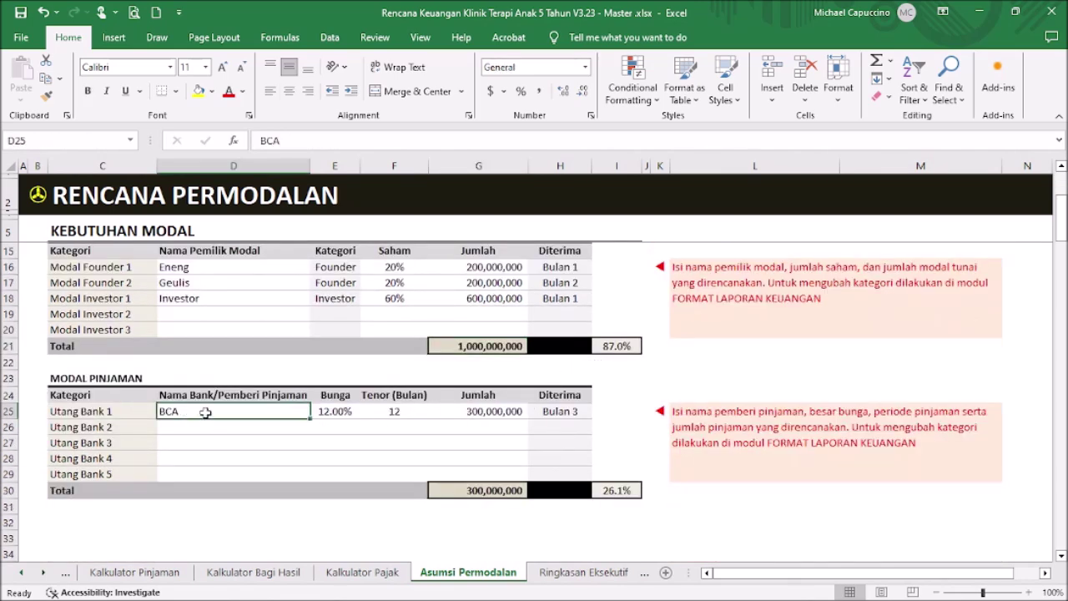
pyautogui.click(336, 410)
pyautogui.click(399, 410)
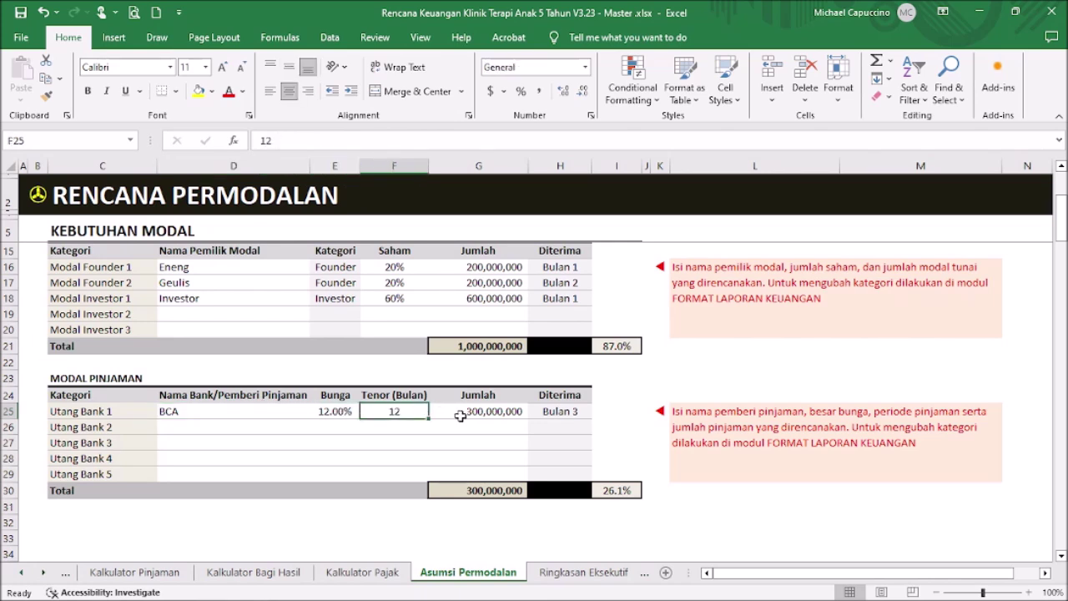
pyautogui.click(493, 412)
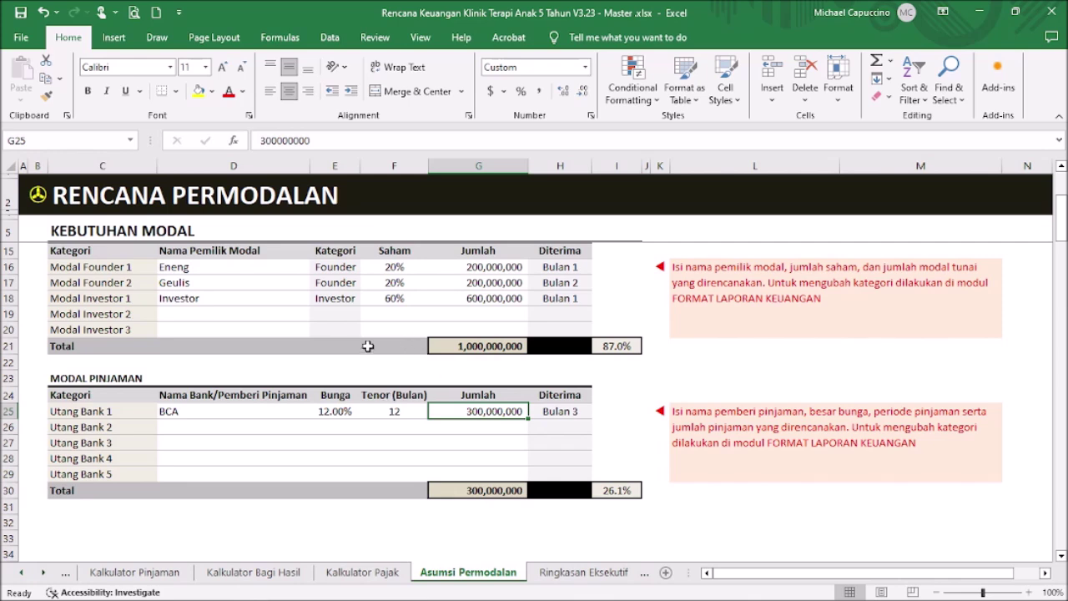
pyautogui.scroll(2, 420, 307)
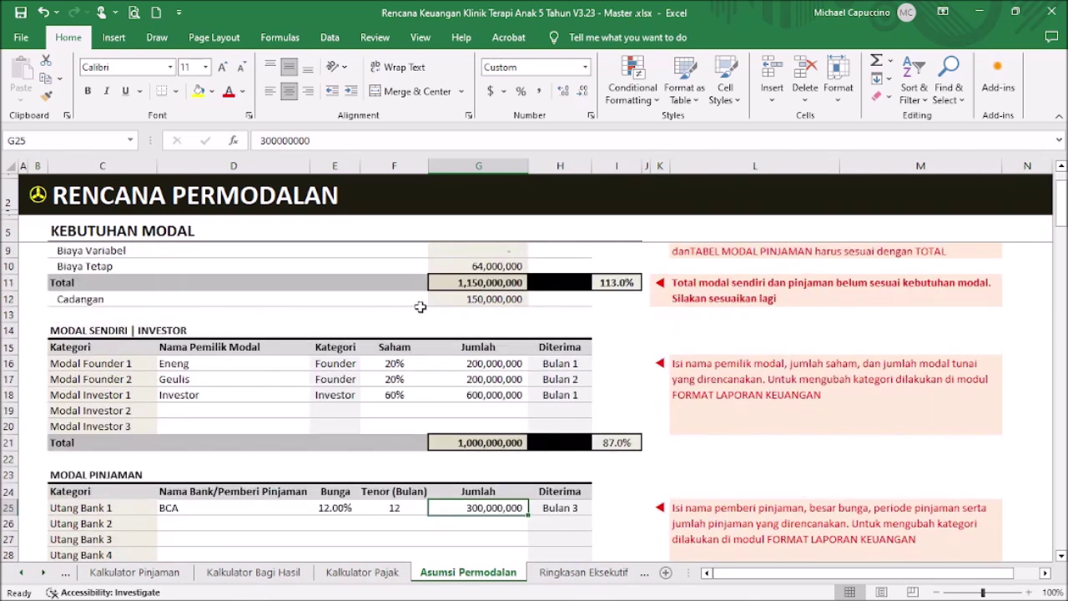
pyautogui.scroll(-1, 526, 321)
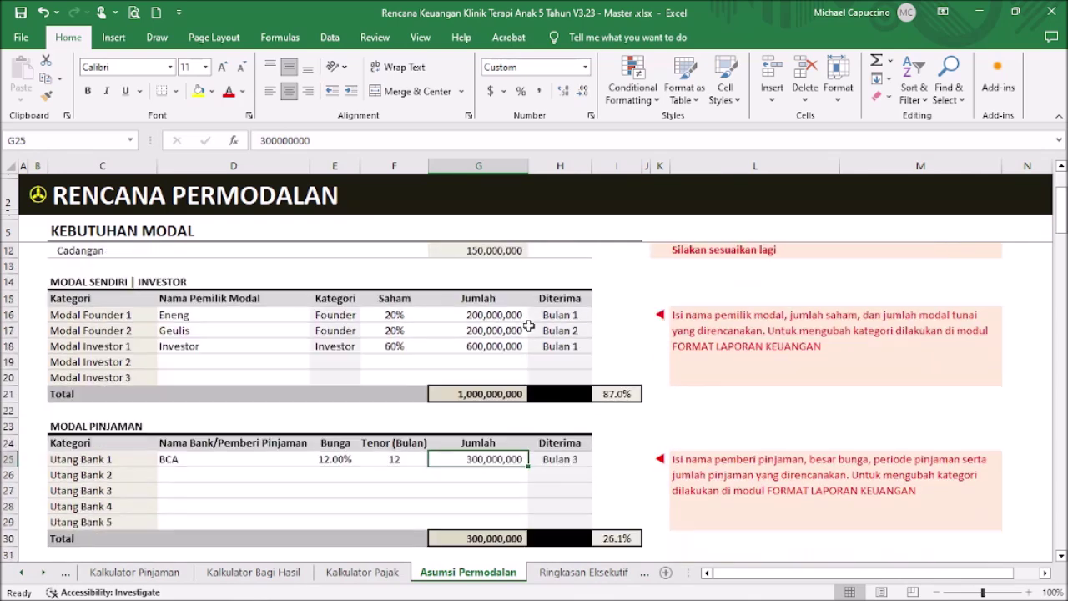
# - Check the Diterima month options for Modal Founder 1 and Modal Founder 2 in H16:H17
pyautogui.click(575, 314)
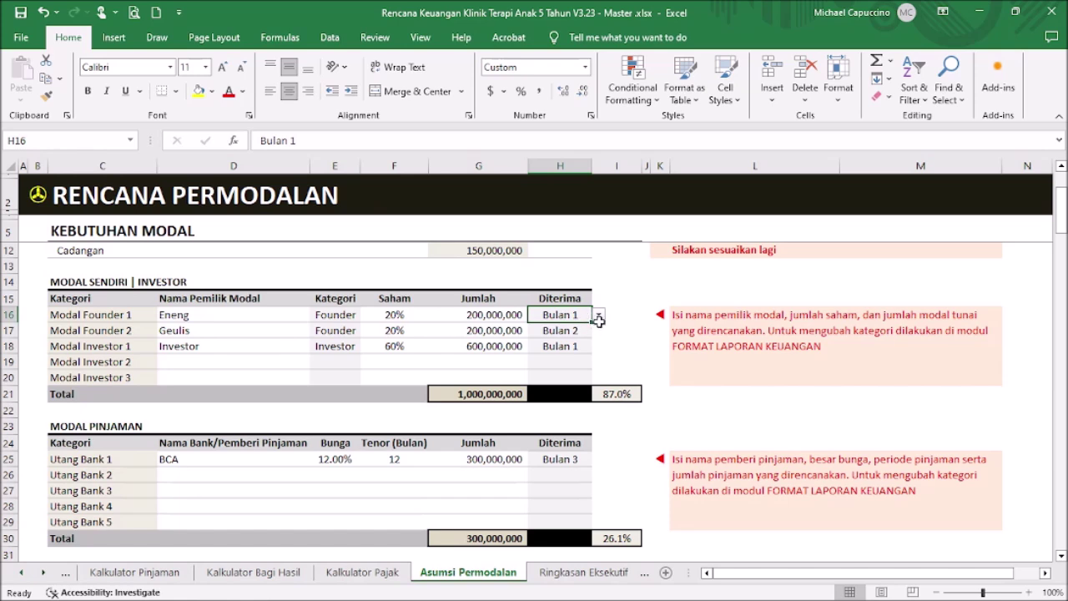
pyautogui.click(599, 315)
pyautogui.click(599, 315)
pyautogui.click(588, 331)
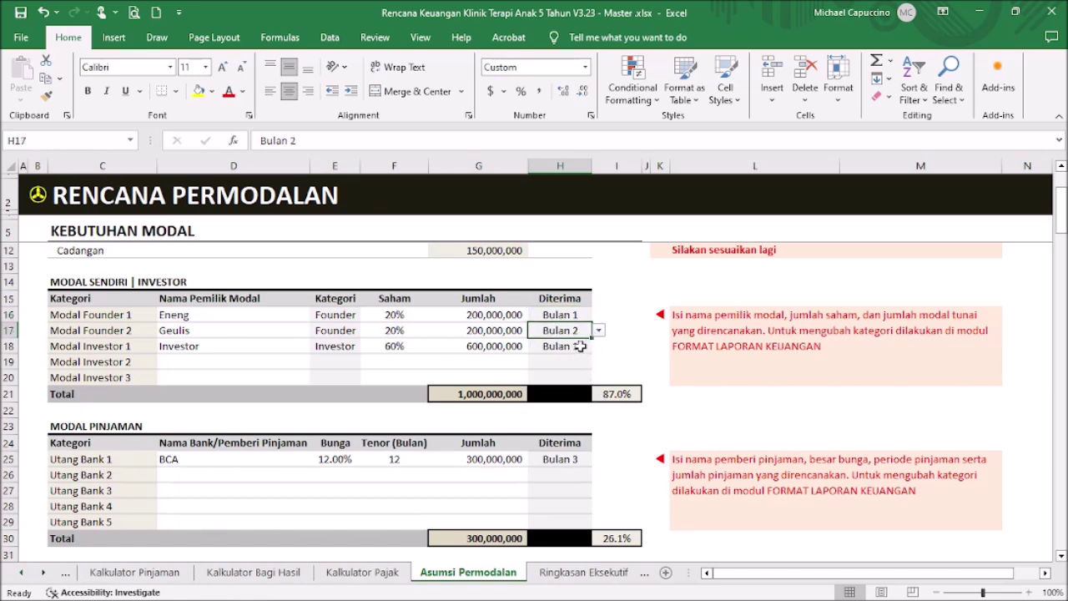
pyautogui.moveTo(573, 316); pyautogui.dragTo(572, 330)
pyautogui.click(516, 333)
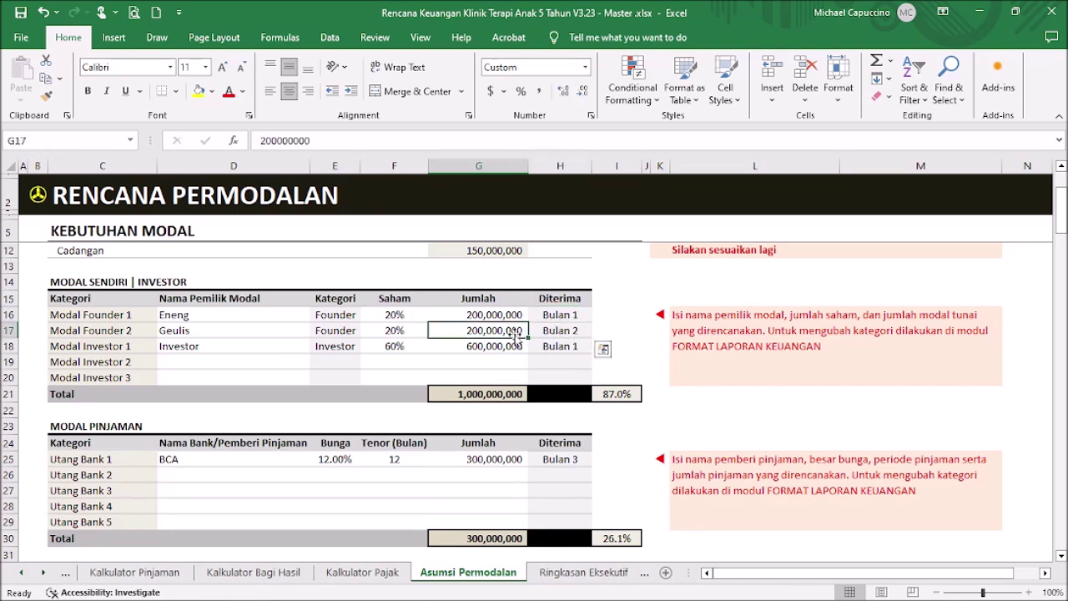
# - In the Data Usaha module, set Tampilan Bulan di Proposal to Januari - Februari - dst
pyautogui.click(39, 197)
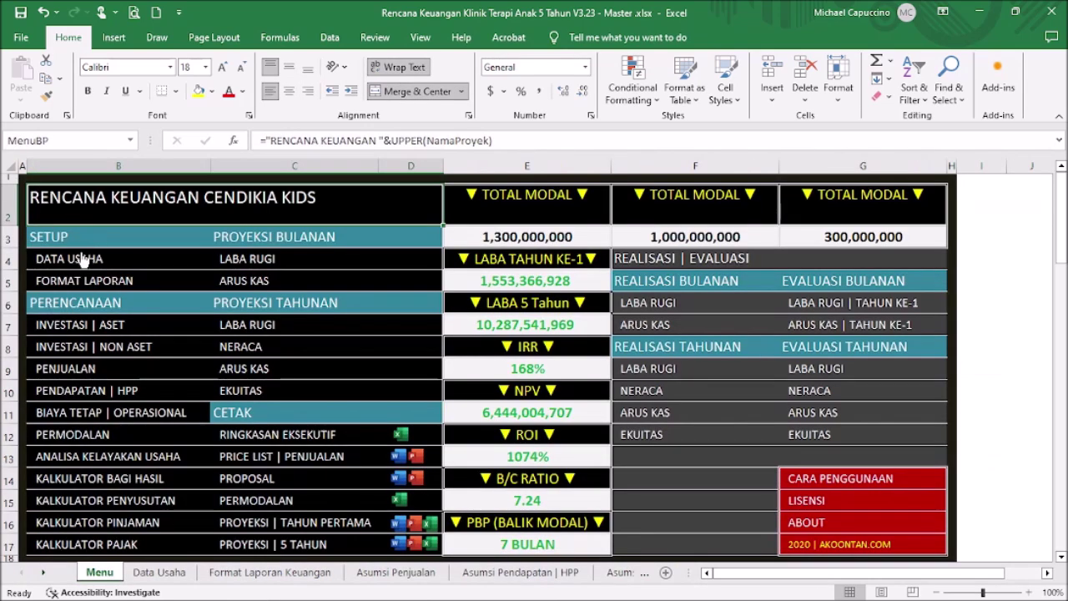
pyautogui.click(82, 264)
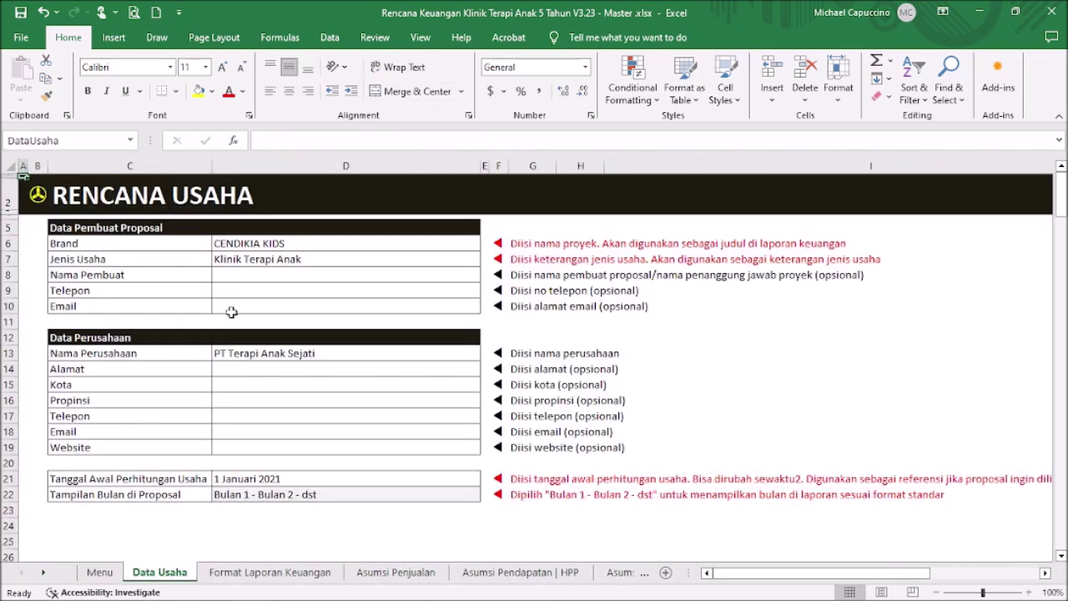
pyautogui.click(333, 495)
pyautogui.click(487, 494)
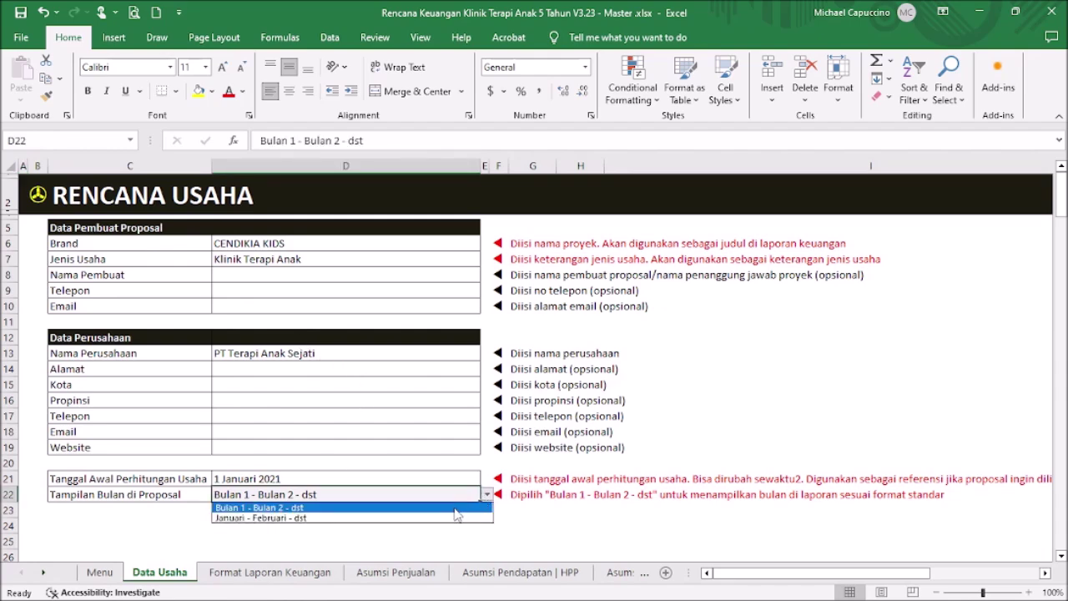
pyautogui.click(451, 519)
# - Return to the Permodalan module and set the Diterima month of Modal Founder 1 to Januari 21
pyautogui.click(37, 197)
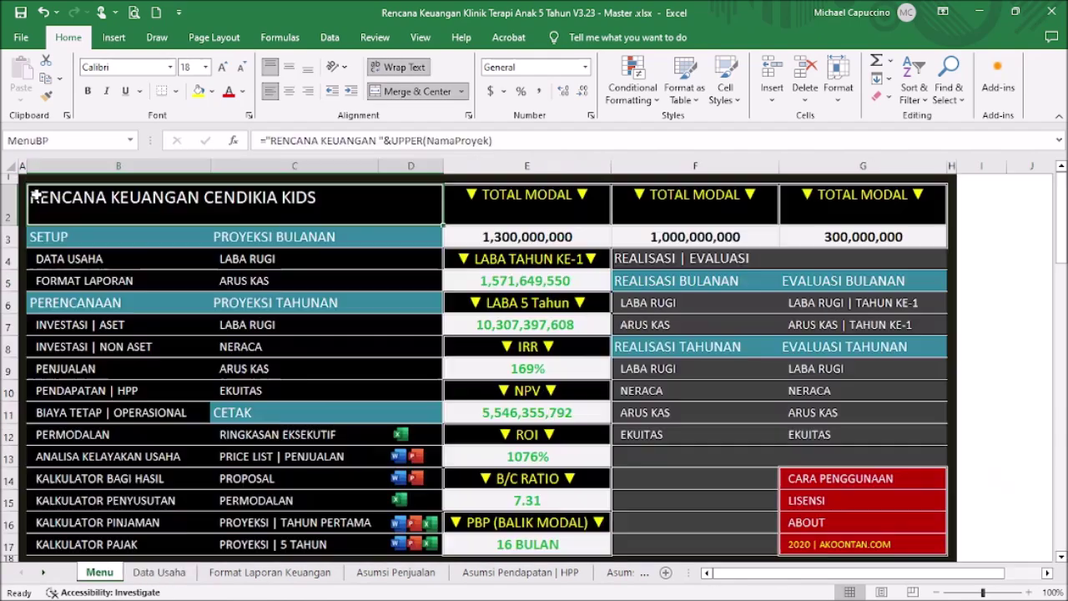
pyautogui.click(125, 435)
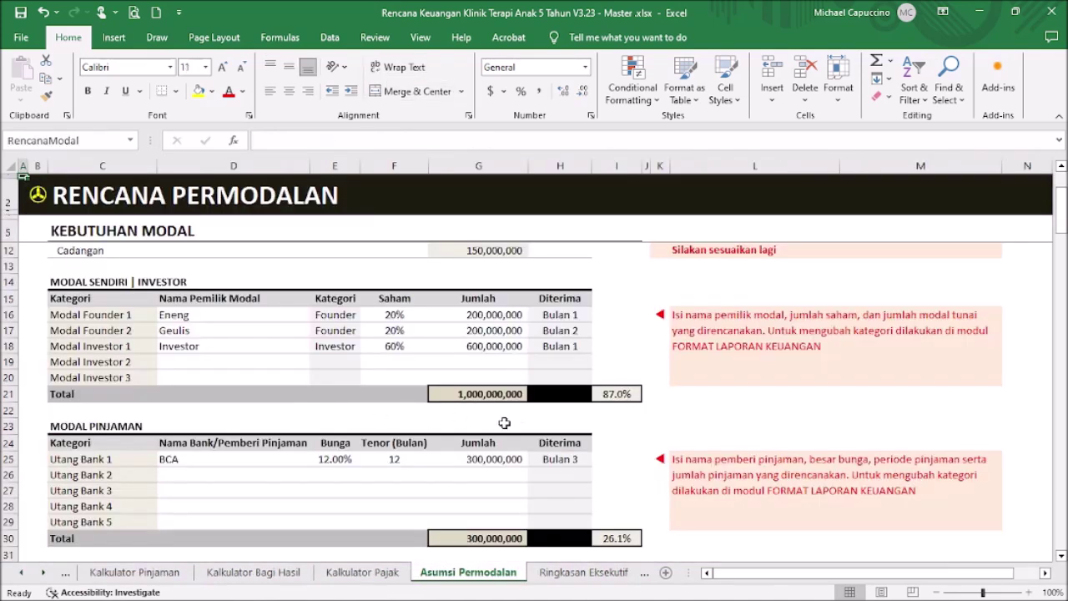
pyautogui.click(576, 316)
pyautogui.click(598, 317)
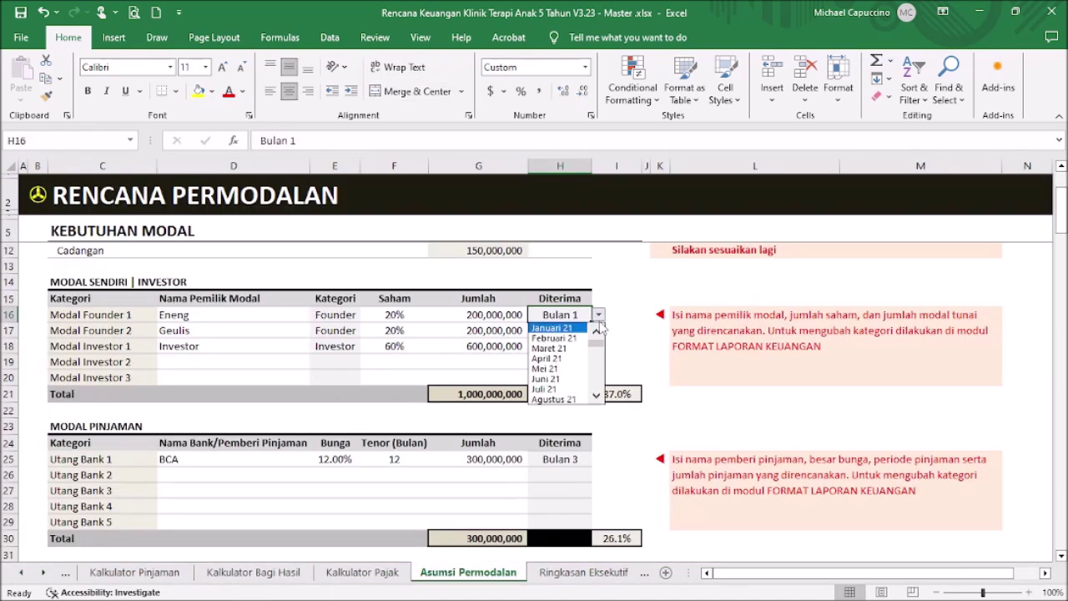
pyautogui.click(574, 327)
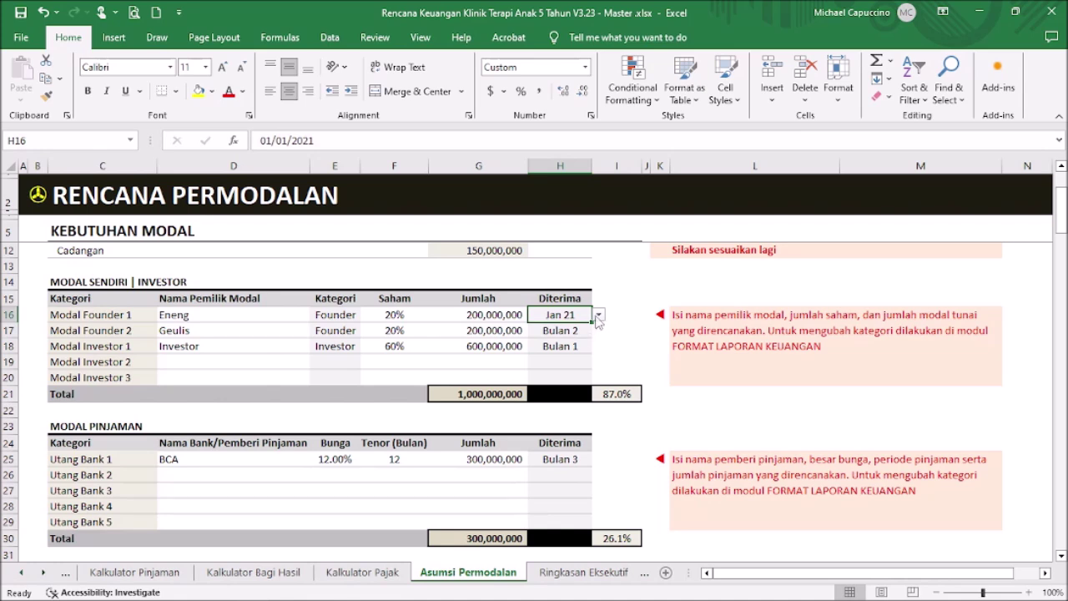
# - Review the available Diterima month choices for Modal Founder 1 in H16 without changing the selection
pyautogui.click(599, 316)
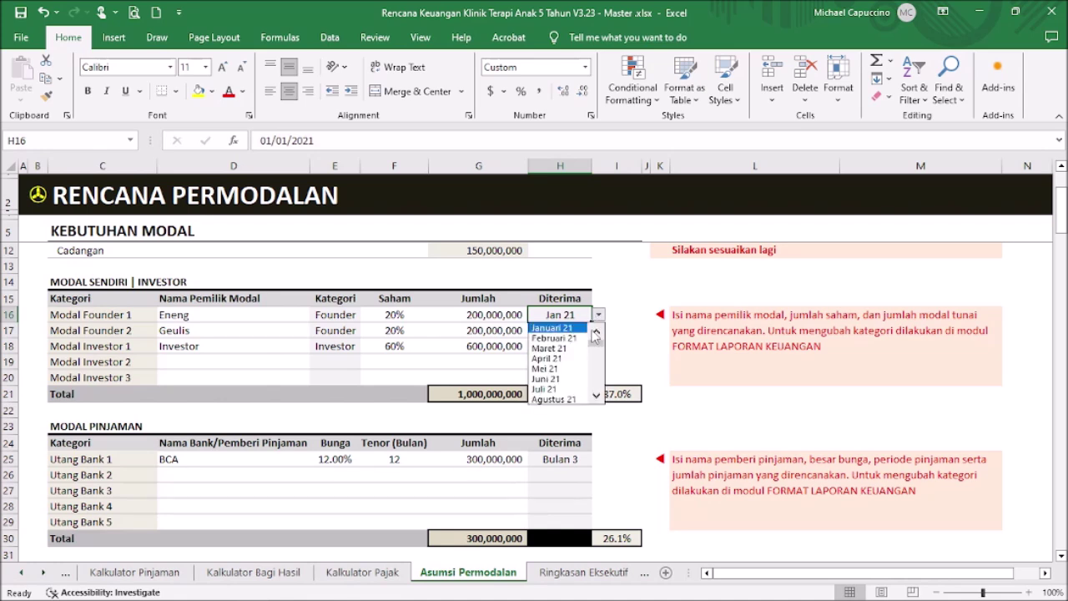
pyautogui.click(605, 314)
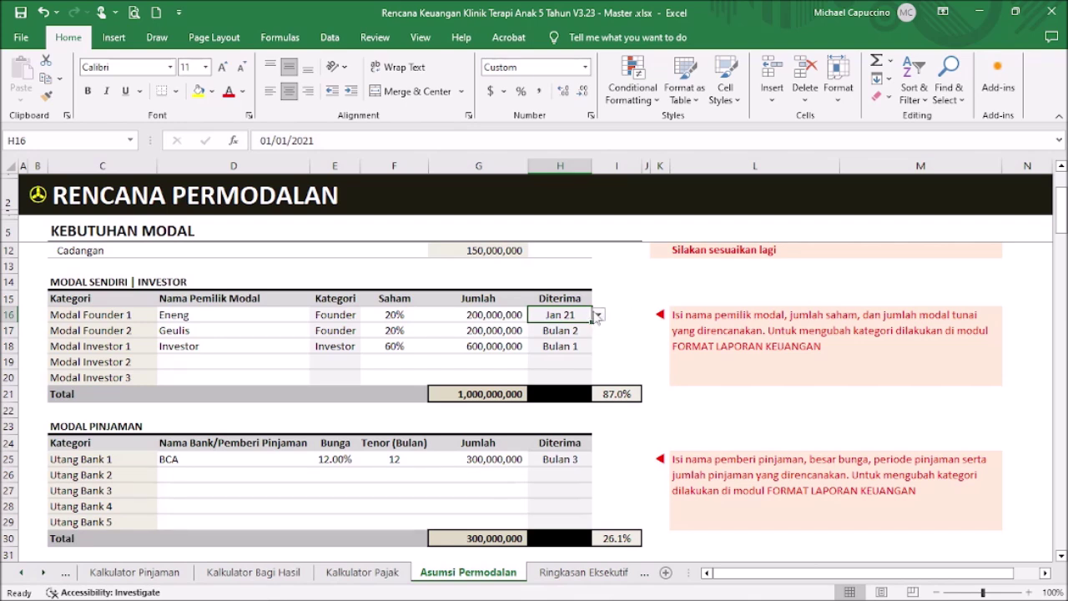
pyautogui.click(597, 315)
pyautogui.click(598, 316)
# - In the Data Usaha module, set Tampilan Bulan di Proposal to Bulan 1 - Bulan 2 - dst
pyautogui.click(38, 195)
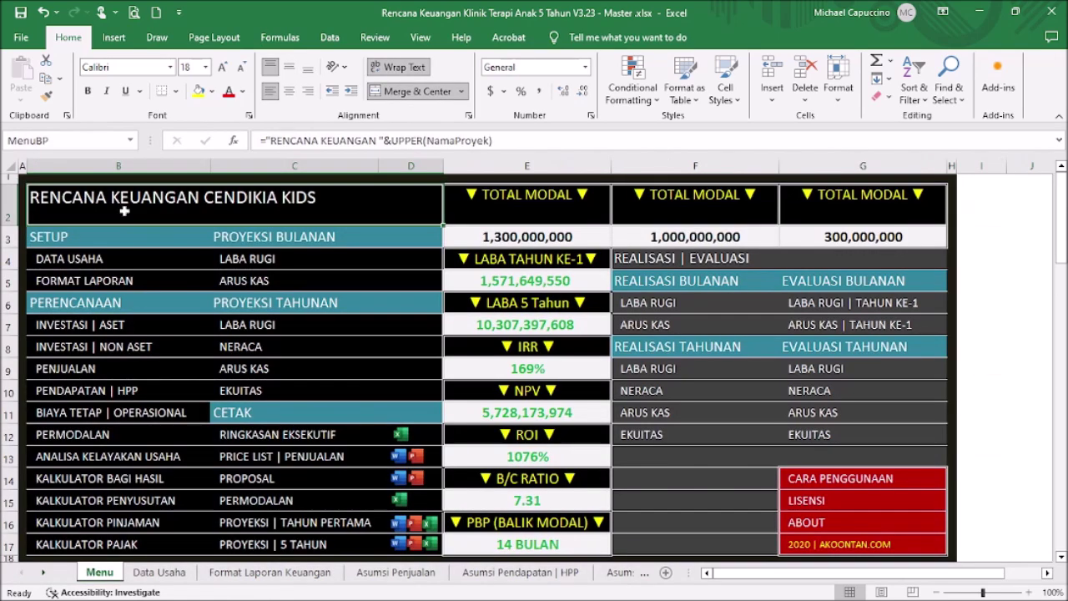
pyautogui.click(118, 267)
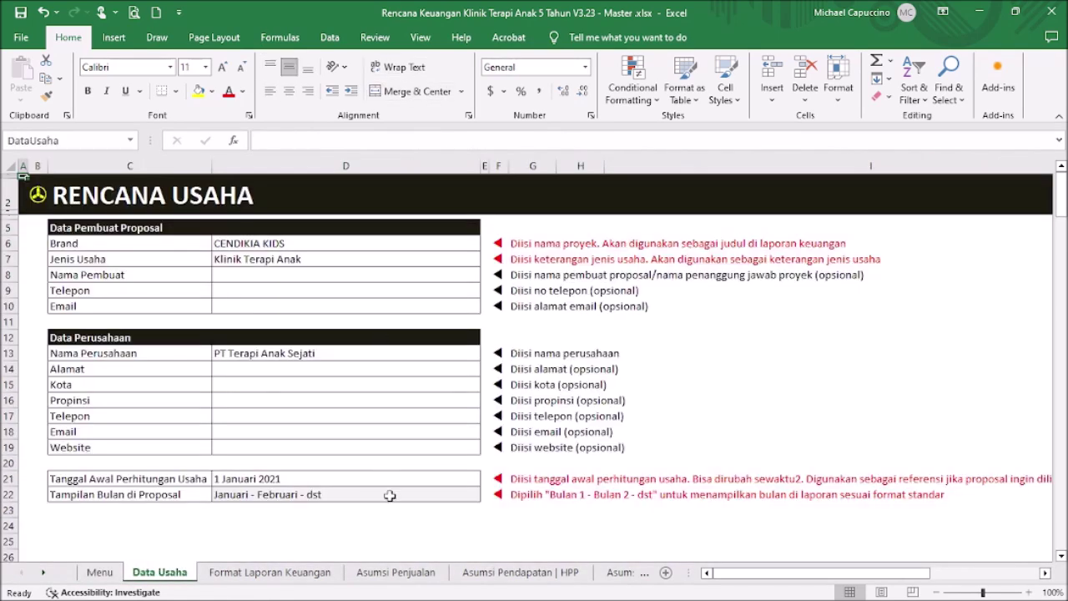
pyautogui.click(390, 496)
pyautogui.click(487, 495)
pyautogui.click(455, 506)
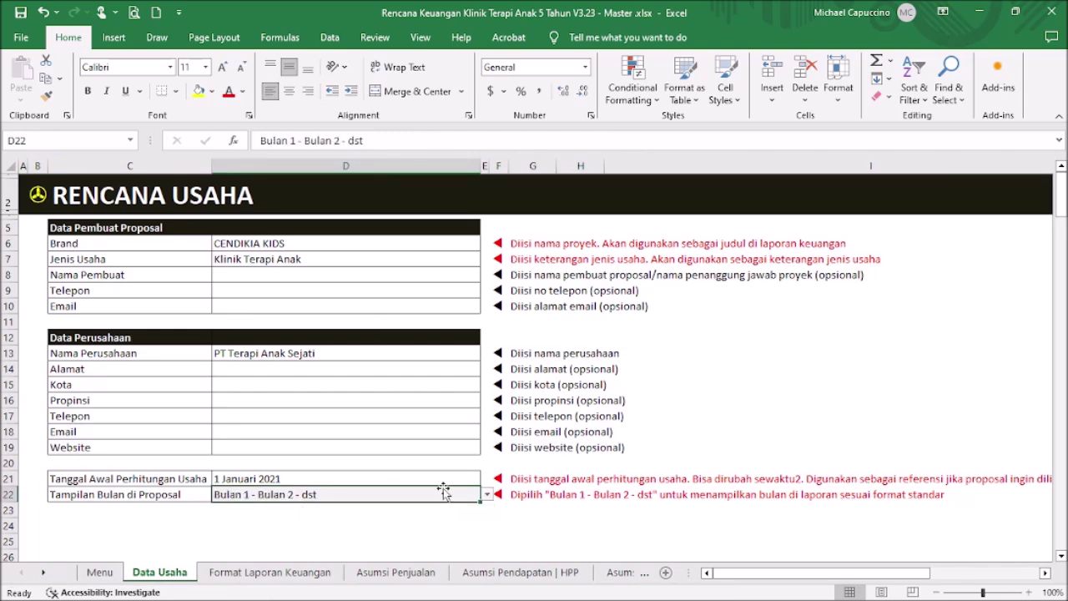
# - Go back to the Permodalan module and set the Diterima month of Modal Founder 1 to Bulan 1
pyautogui.click(48, 195)
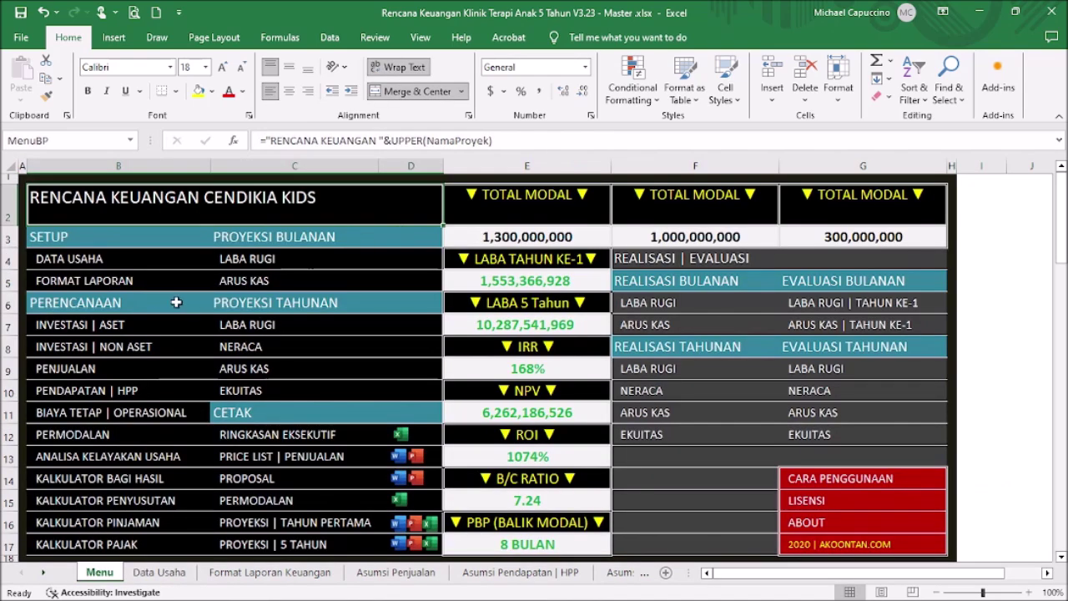
pyautogui.click(120, 434)
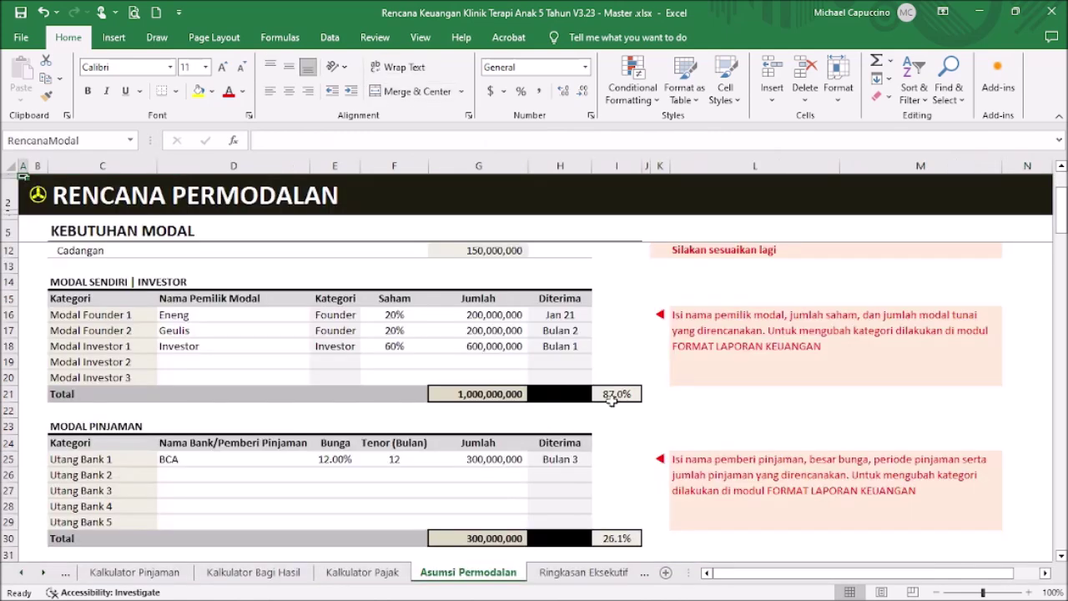
pyautogui.click(575, 315)
pyautogui.click(599, 316)
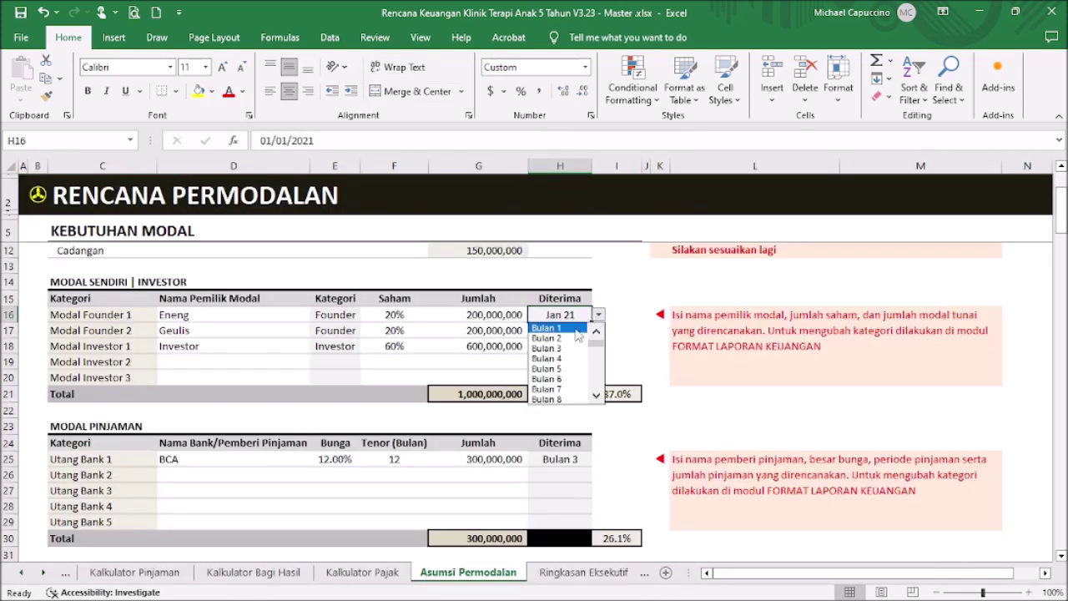
pyautogui.click(574, 327)
# - Compare the Modal Sendiri and Modal Pinjaman totals with the Kebutuhan Modal total, and inspect the Cadangan formula
pyautogui.scroll(1, 617, 319)
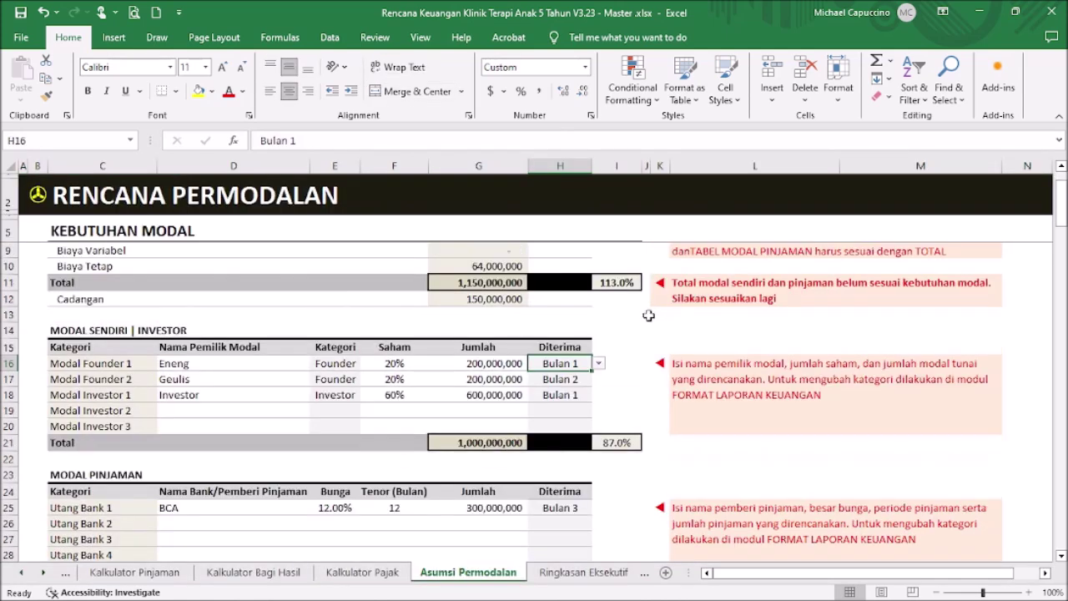
pyautogui.scroll(-2, 609, 320)
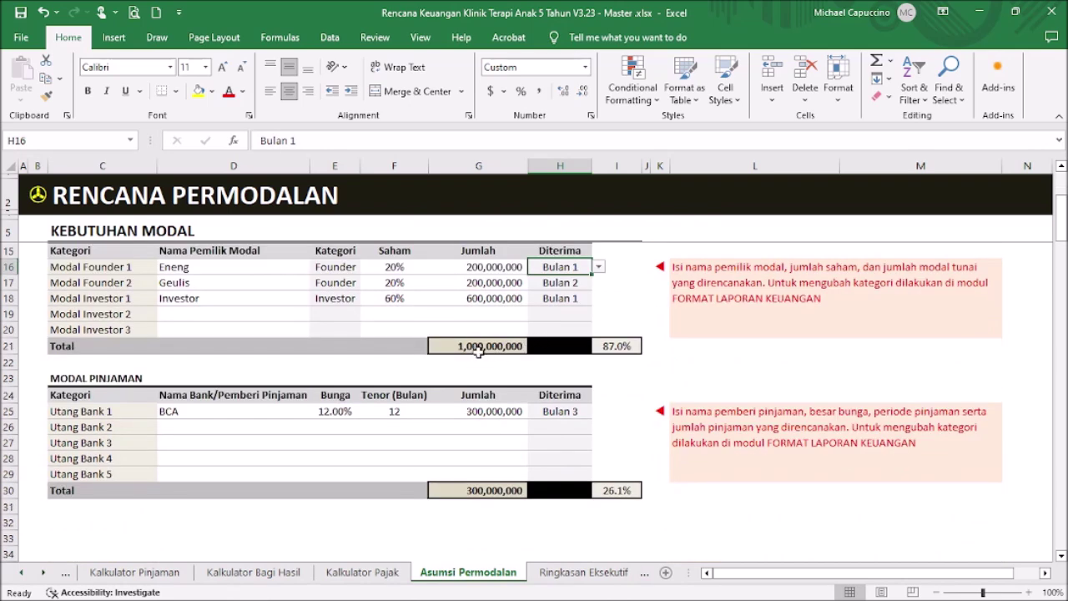
pyautogui.scroll(3, 484, 354)
pyautogui.click(492, 485)
pyautogui.scroll(-4, 501, 467)
pyautogui.scroll(4, 499, 439)
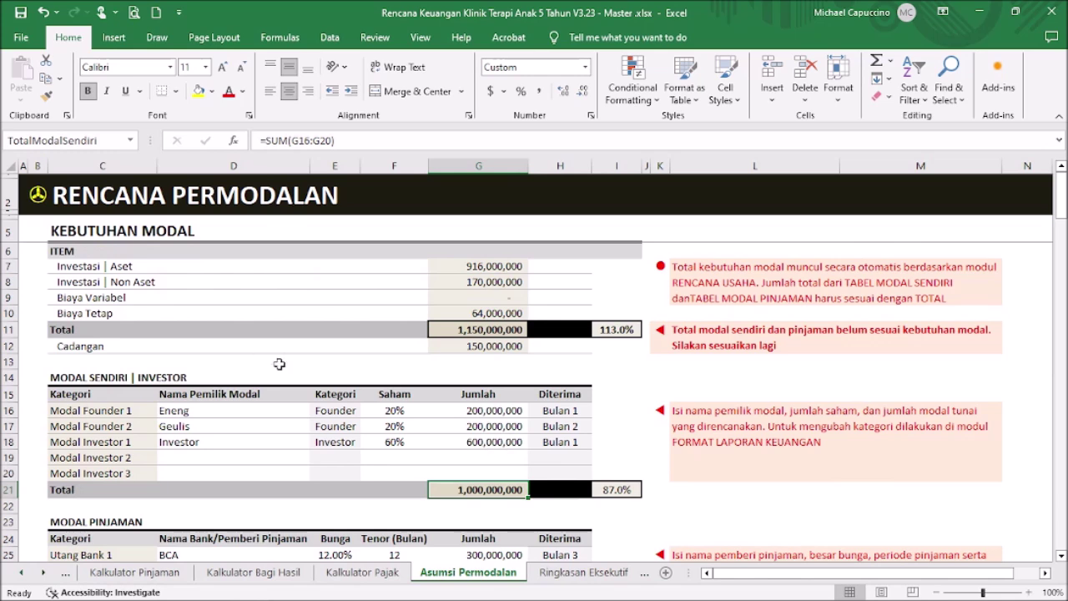
pyautogui.click(511, 329)
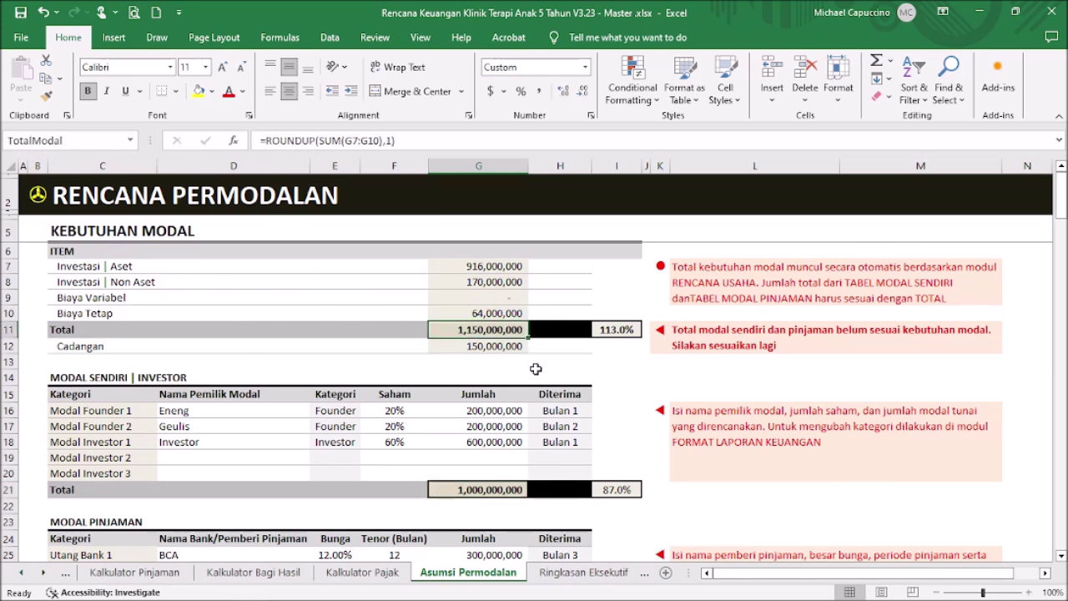
pyautogui.click(512, 347)
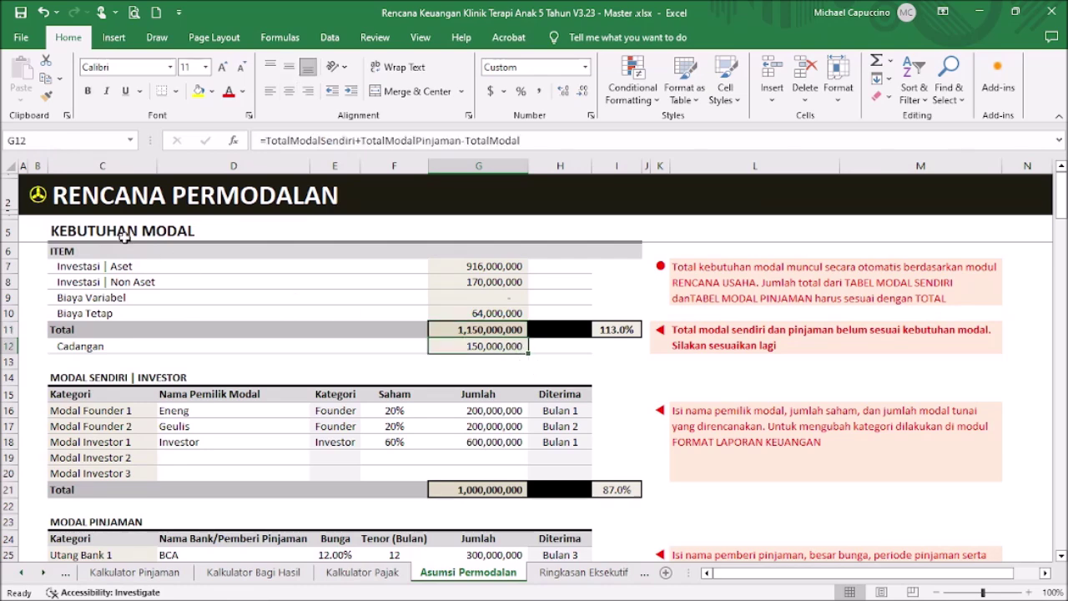
# - Open the Analisa Kelayakan Usaha module and look through its sections from Permodalan to the monthly break-even projection
pyautogui.click(40, 197)
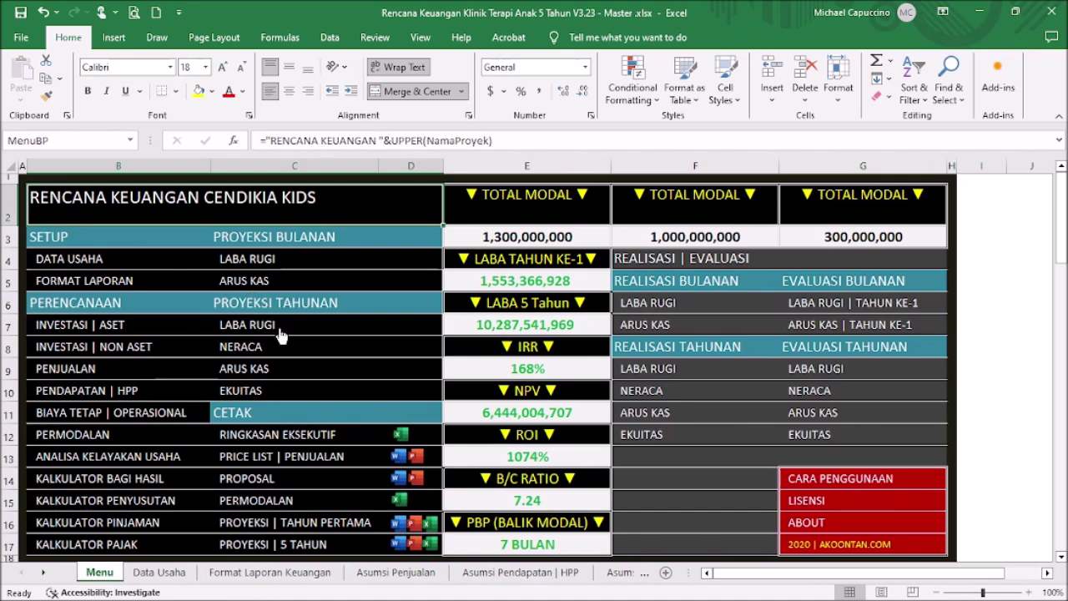
pyautogui.click(169, 458)
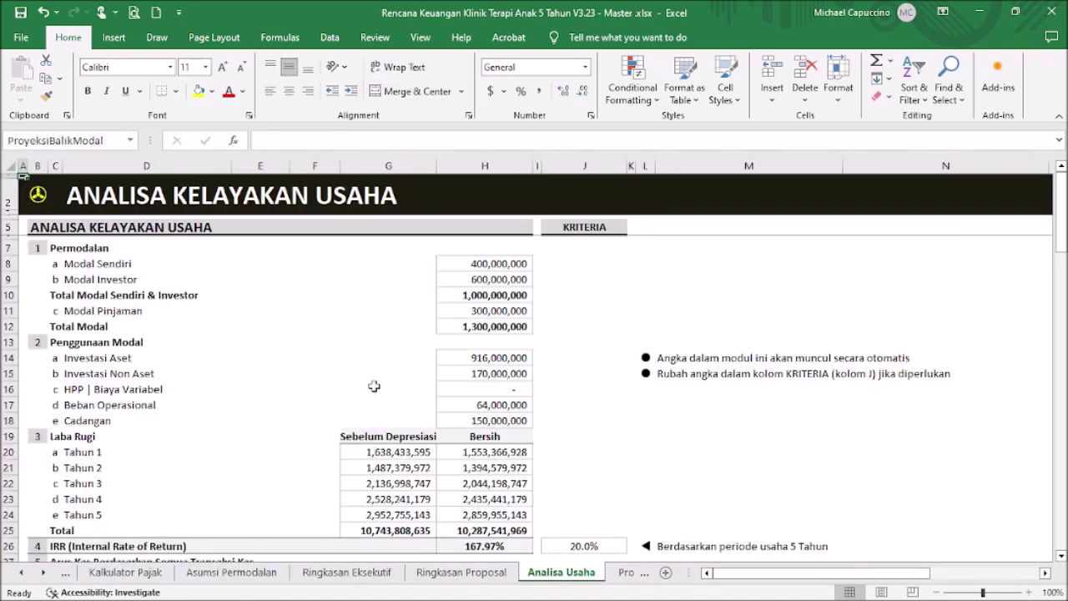
pyautogui.scroll(-3, 592, 311)
pyautogui.scroll(-7, 594, 310)
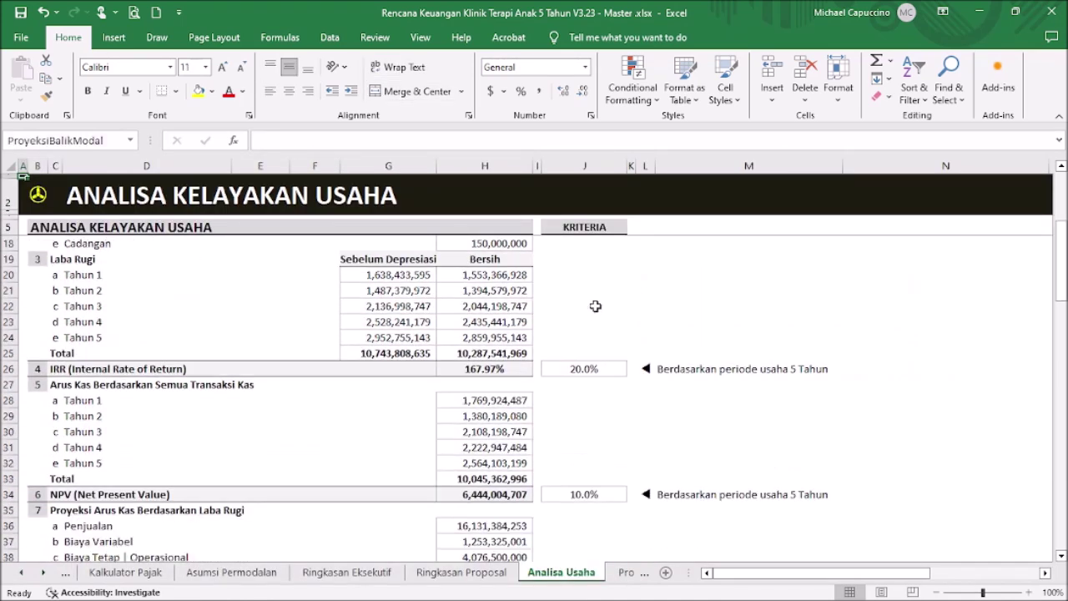
pyautogui.scroll(-2, 595, 312)
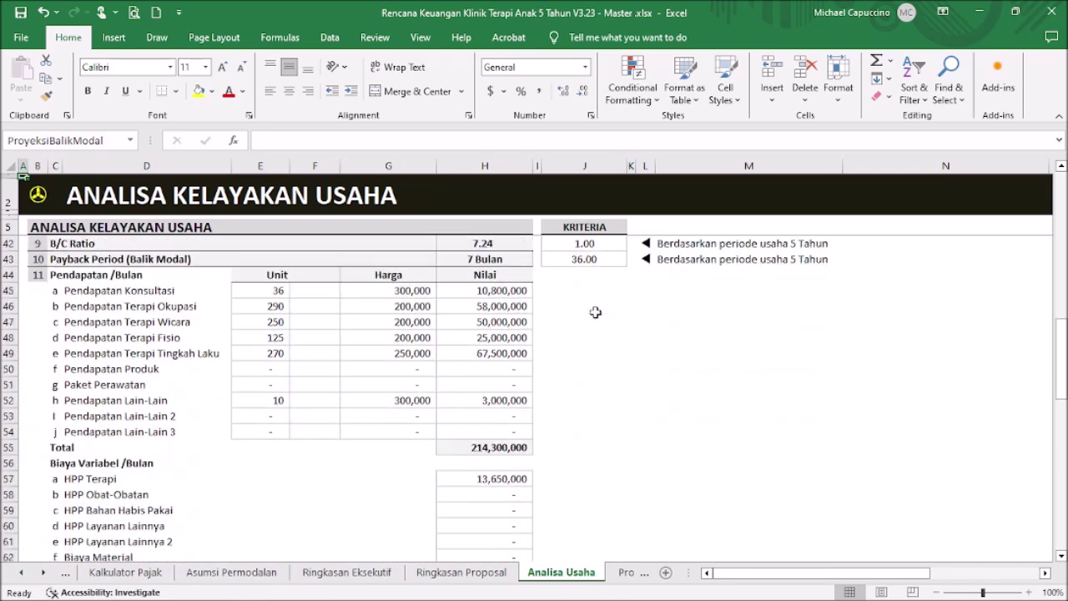
pyautogui.scroll(-8, 595, 312)
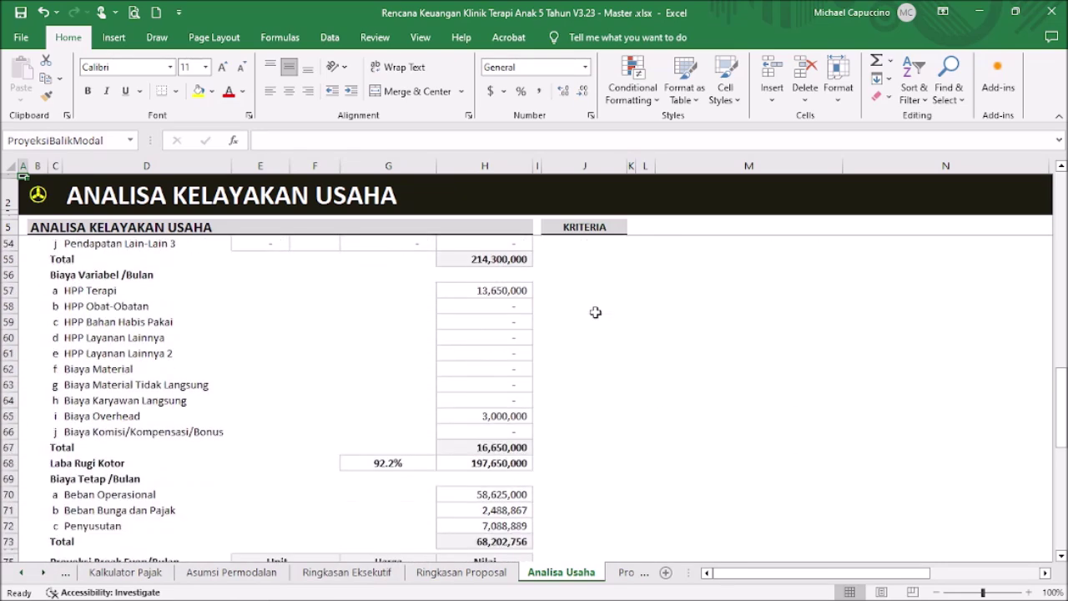
pyautogui.scroll(-2, 595, 312)
pyautogui.scroll(13, 598, 313)
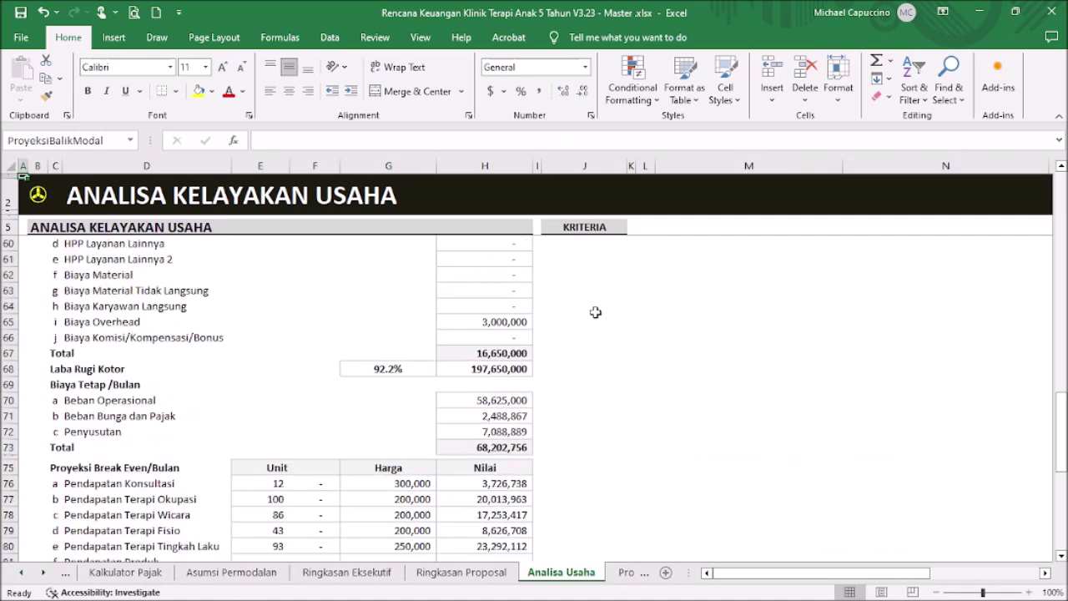
pyautogui.scroll(9, 601, 314)
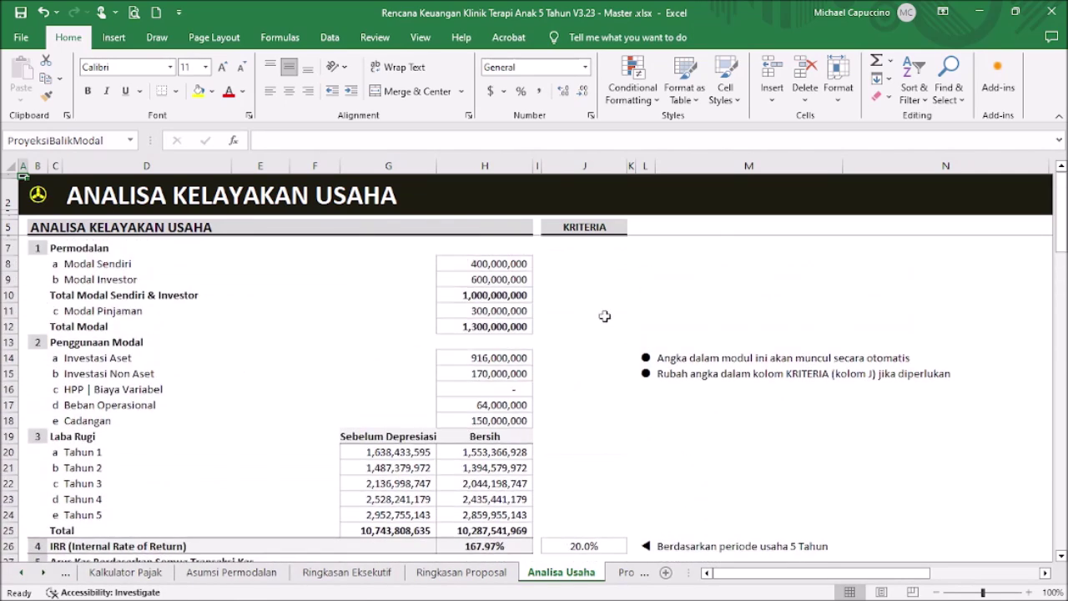
# - Examine the Laba Rugi, IRR, NPV, ROI, B/C Ratio and Payback Period rows of the feasibility analysis
pyautogui.scroll(-2, 605, 316)
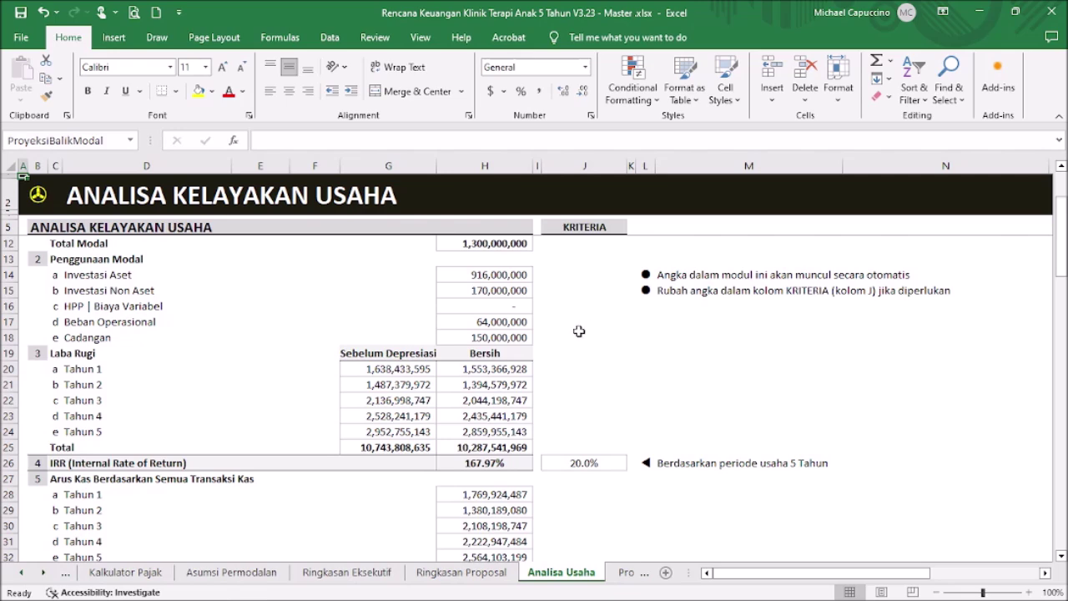
pyautogui.scroll(-3, 583, 334)
pyautogui.scroll(-2, 544, 439)
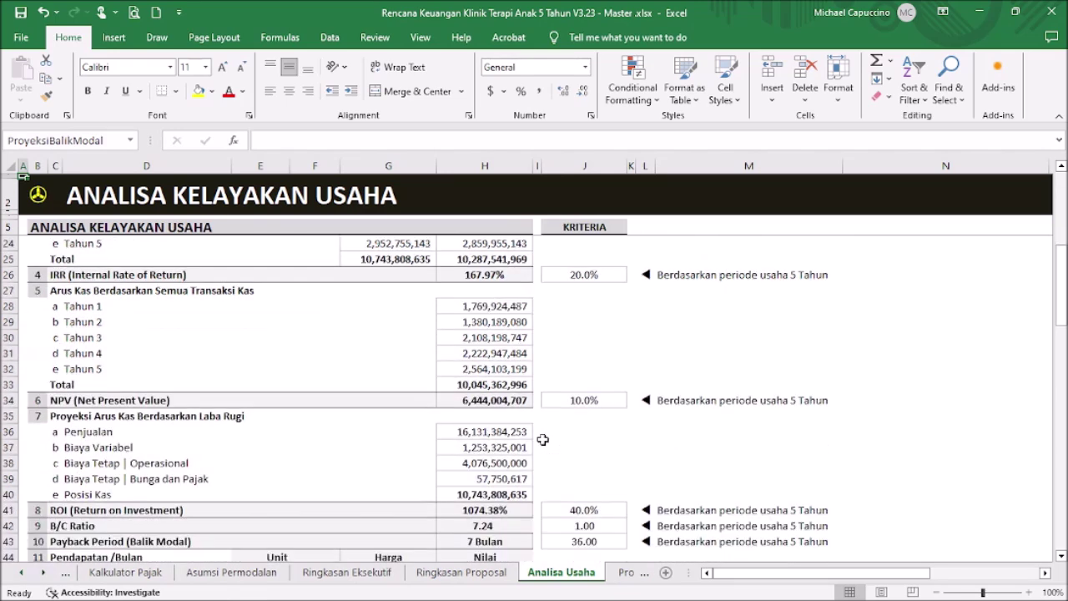
pyautogui.scroll(-1, 552, 456)
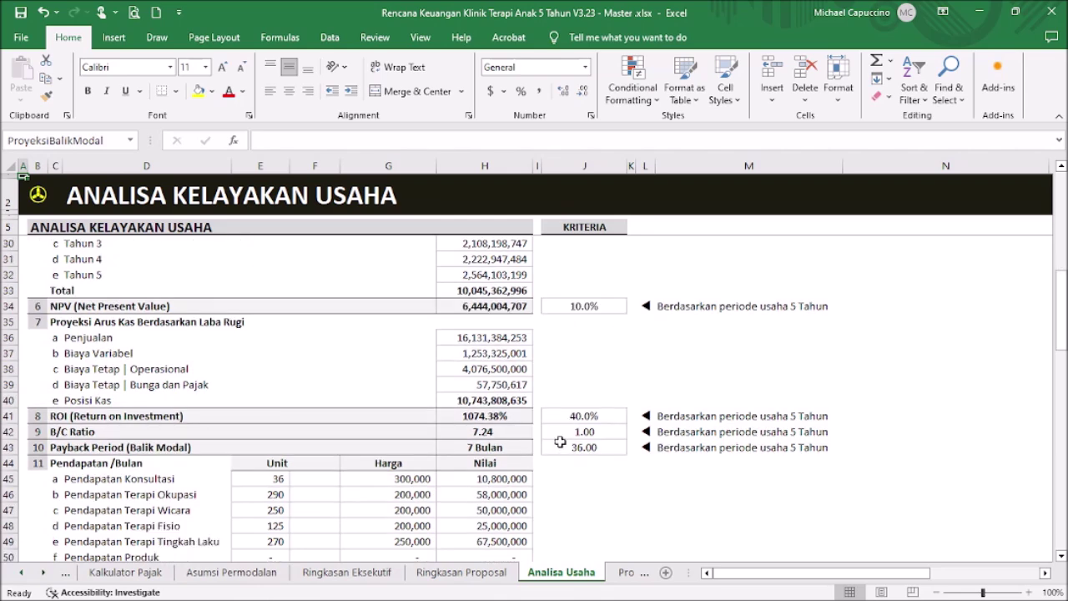
pyautogui.scroll(3, 605, 392)
pyautogui.scroll(5, 605, 363)
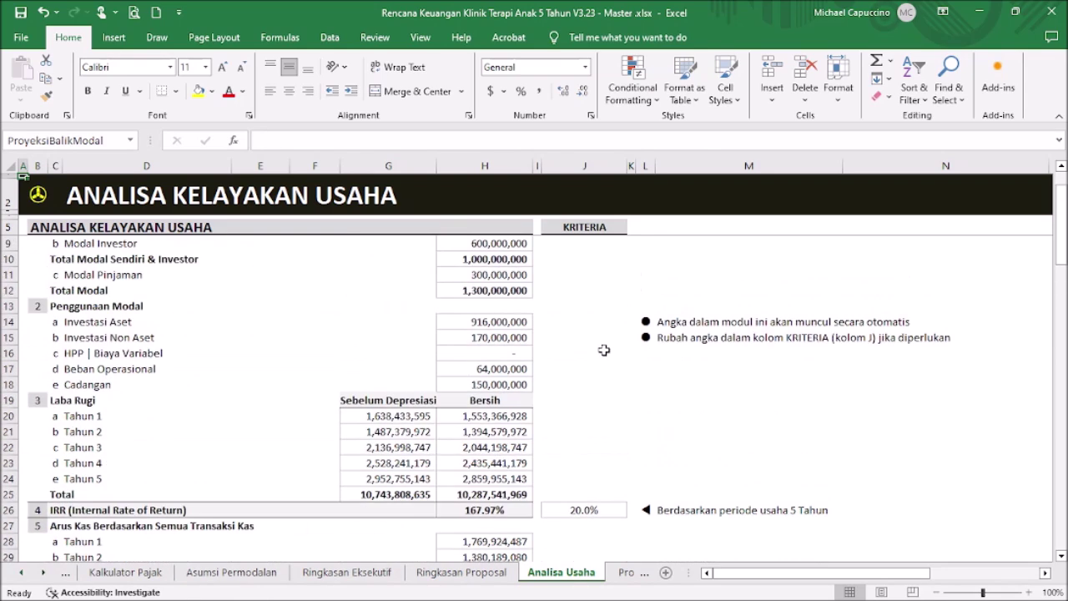
# - Inspect the KRITERIA column cells for IRR, NPV, Payback Period, ROI and B/C Ratio
pyautogui.scroll(-4, 601, 344)
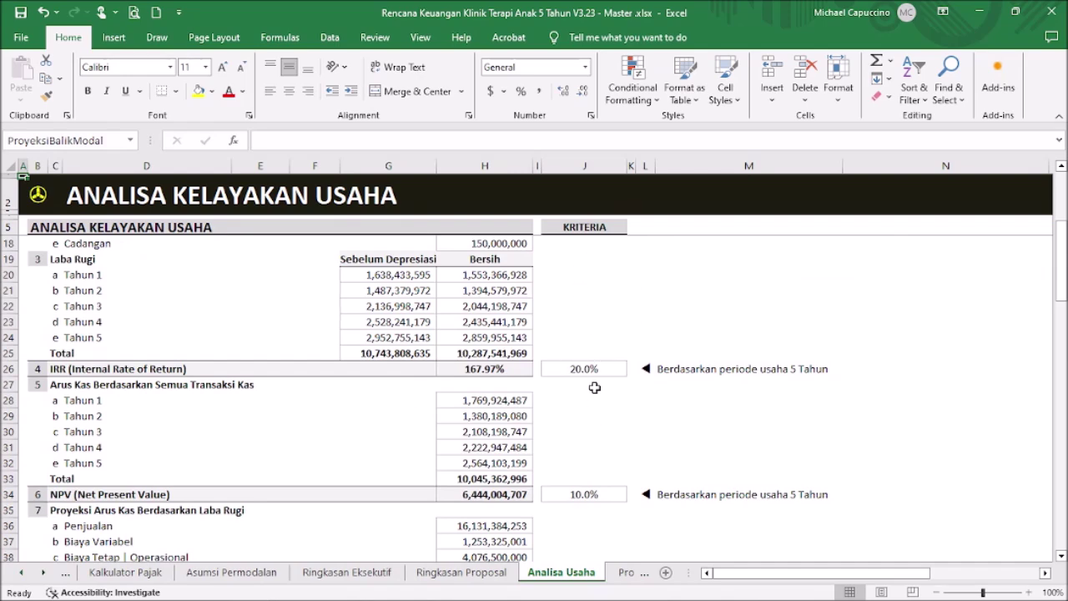
pyautogui.click(604, 370)
pyautogui.scroll(-2, 605, 370)
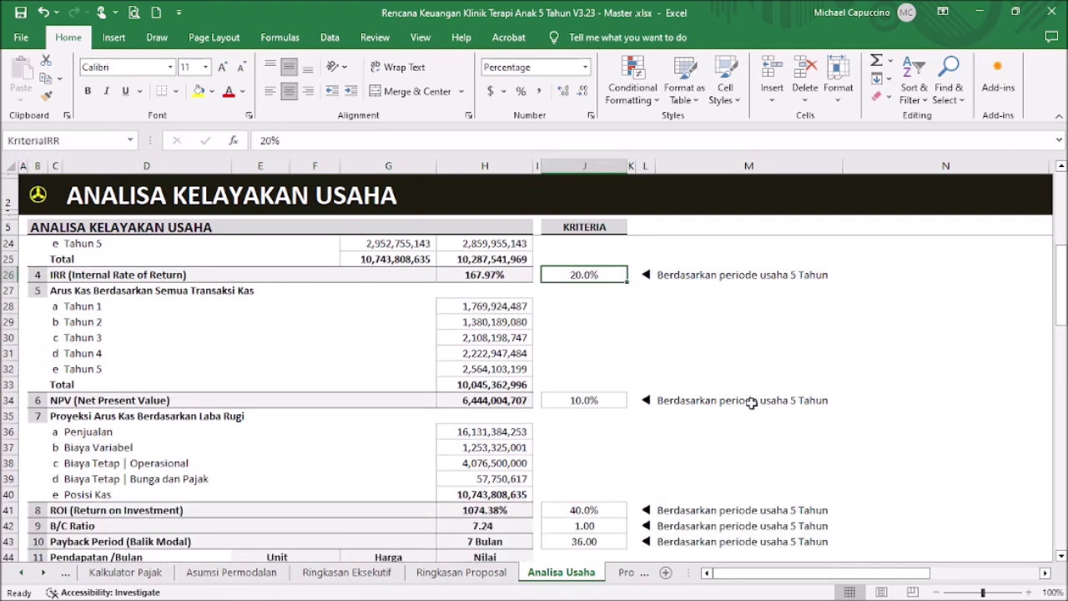
pyautogui.click(615, 400)
pyautogui.scroll(-2, 711, 359)
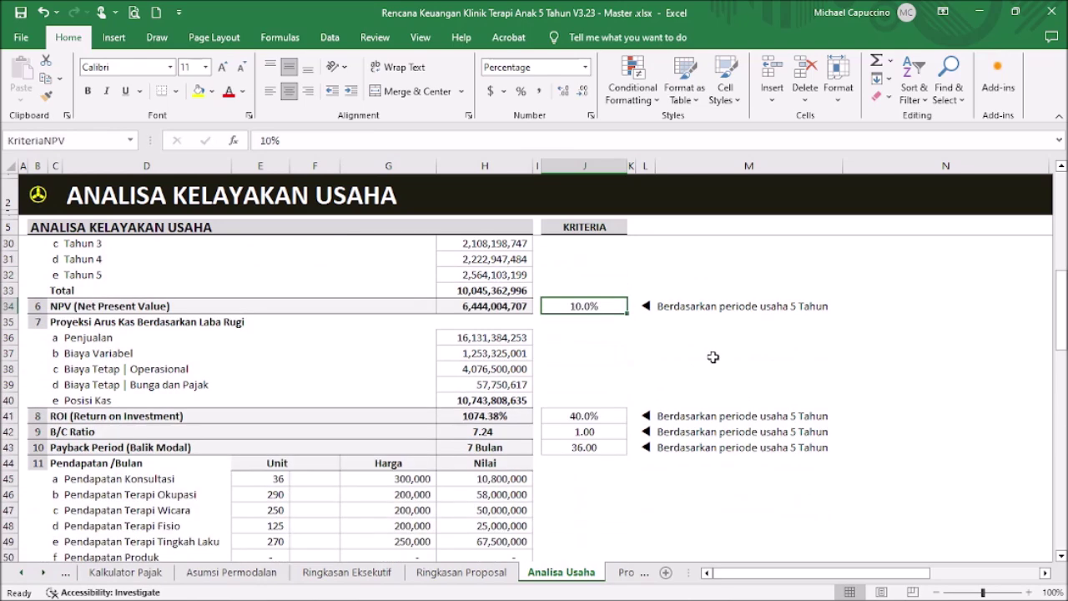
pyautogui.click(602, 449)
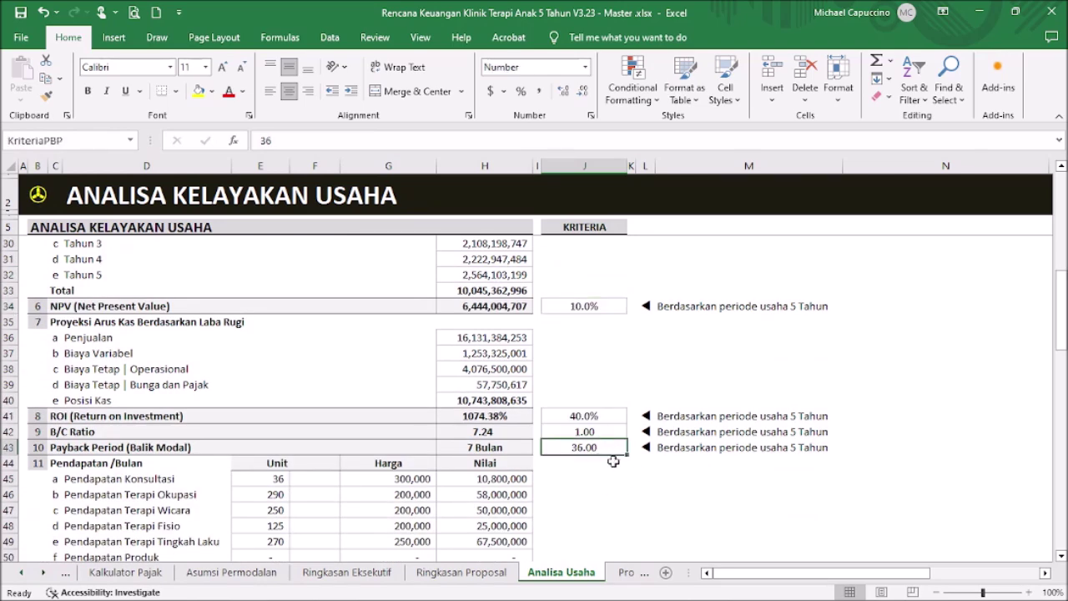
pyautogui.click(589, 415)
pyautogui.click(589, 430)
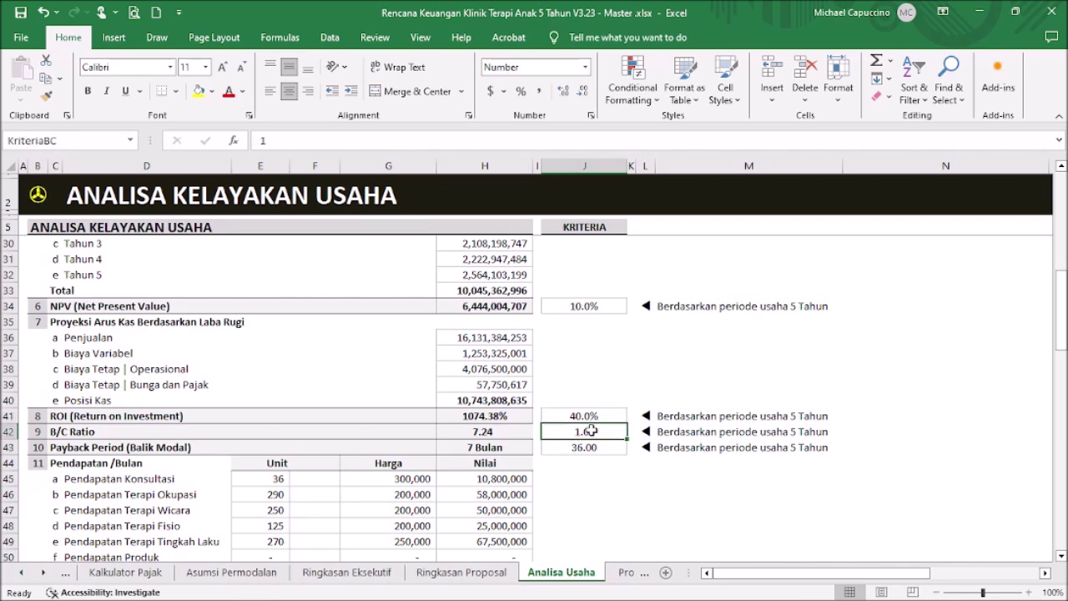
# - Return to the main menu, revisit the Analisa Kelayakan Usaha module briefly, and go back to the menu
pyautogui.click(37, 195)
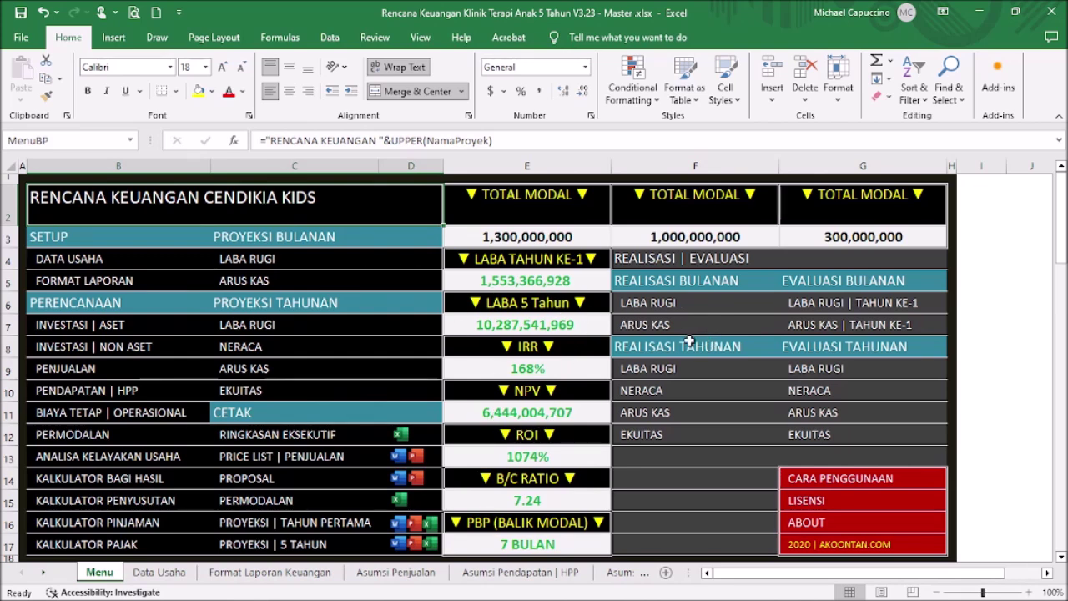
pyautogui.click(697, 480)
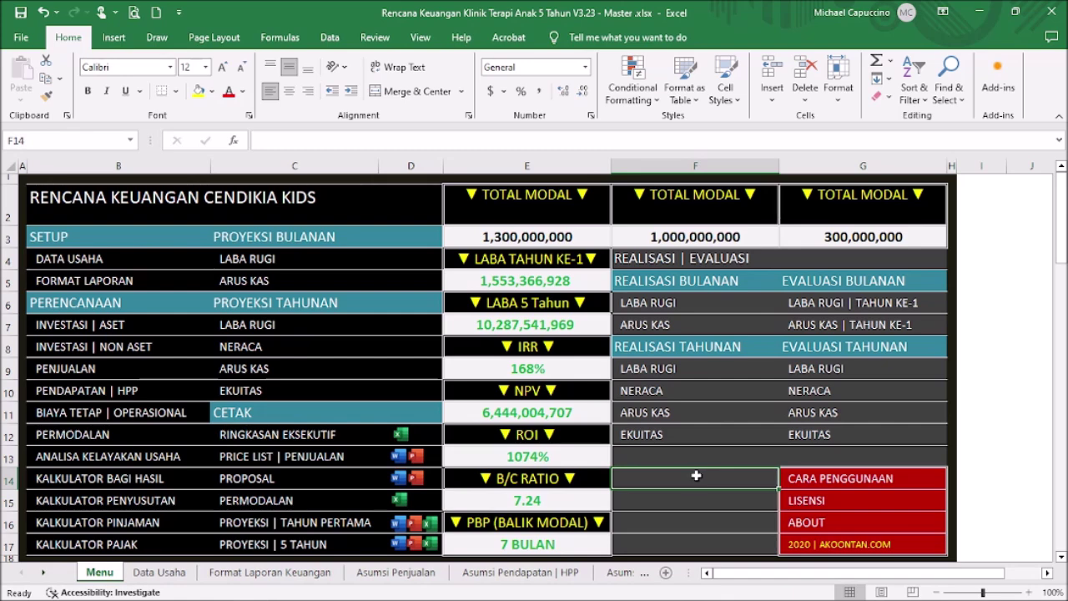
pyautogui.click(134, 456)
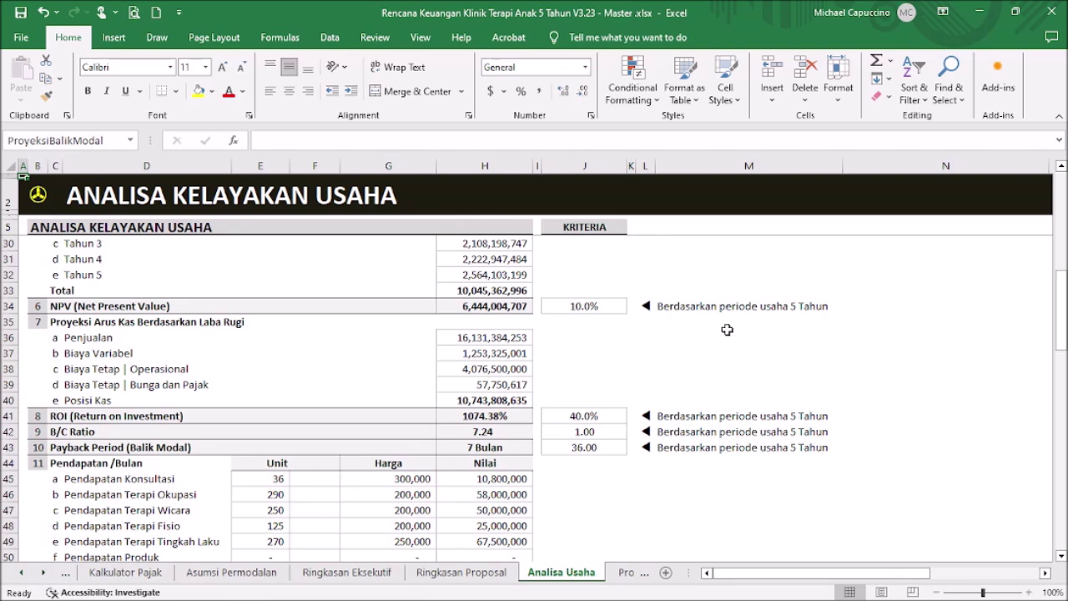
pyautogui.click(38, 194)
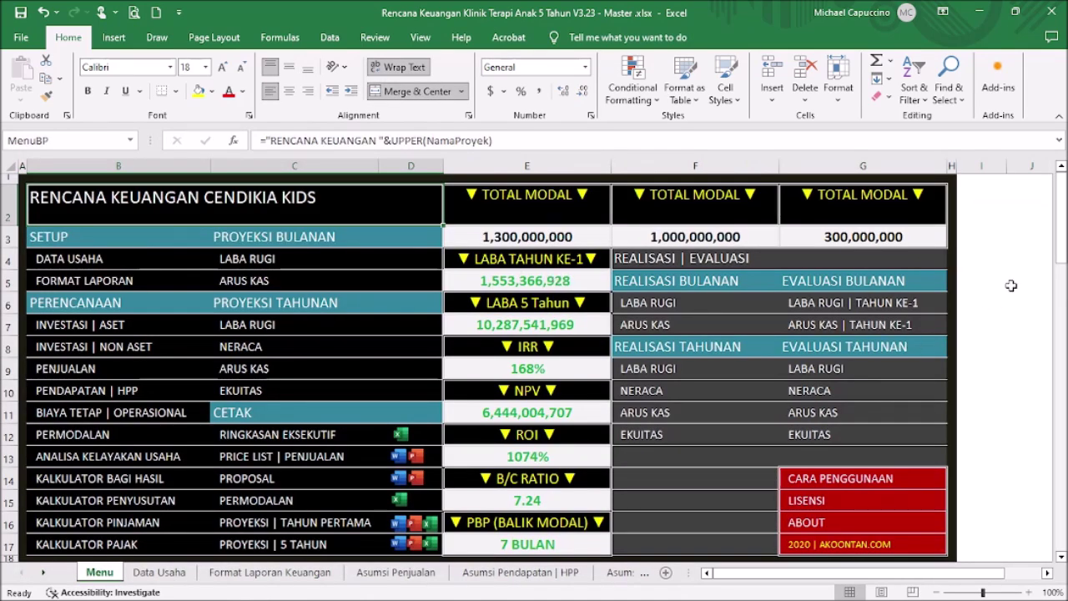